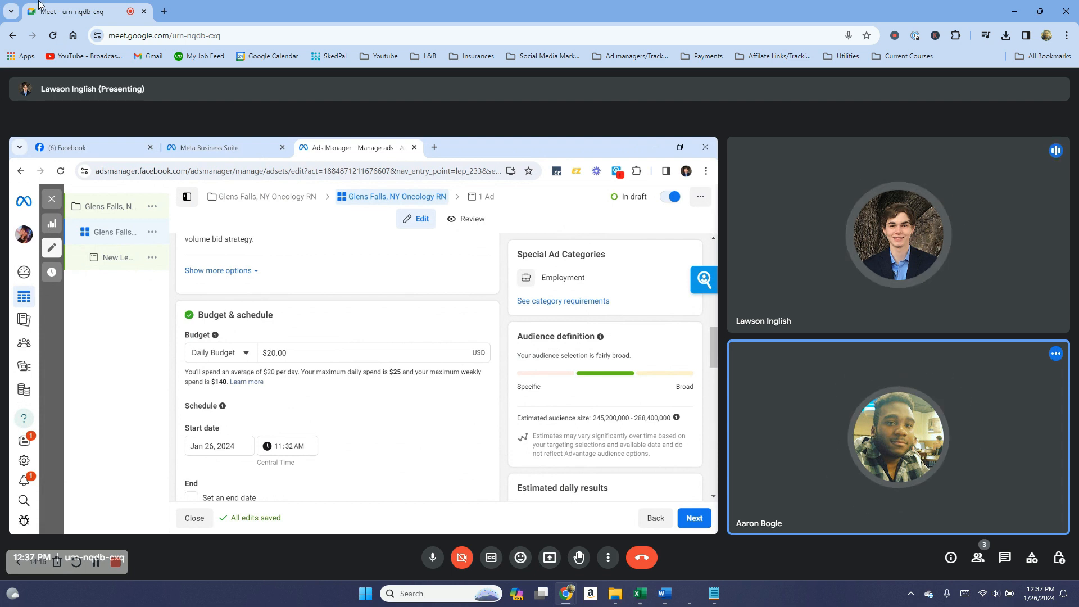
Open a new blank browser tab beside the Google Meet call.
click(163, 10)
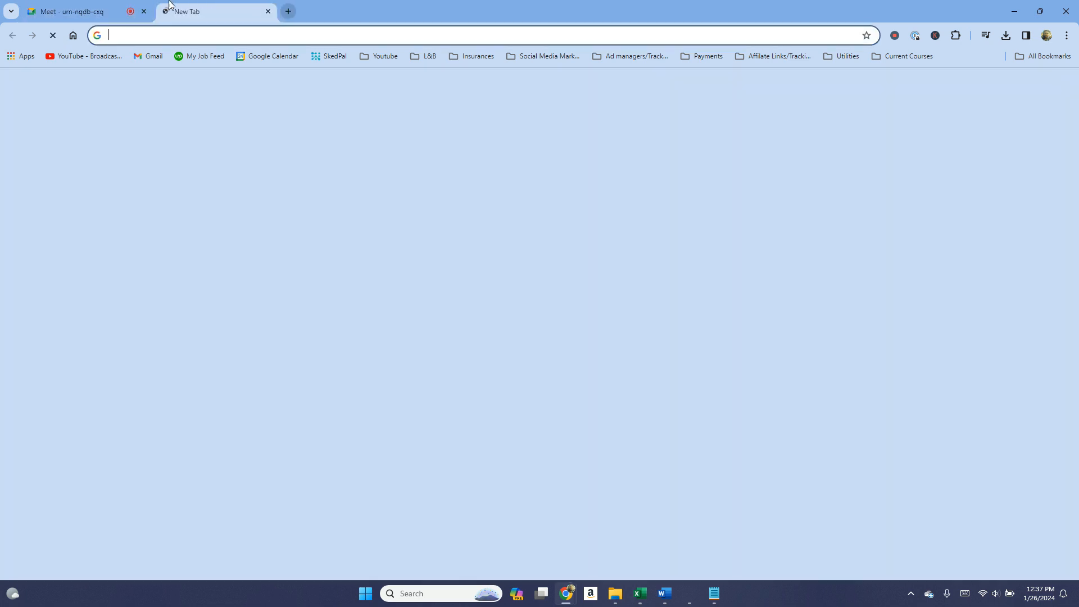
Load Meta Ads Manager's Campaigns page from the ad-management bookmarks folder, then return to Meet.
click(611, 56)
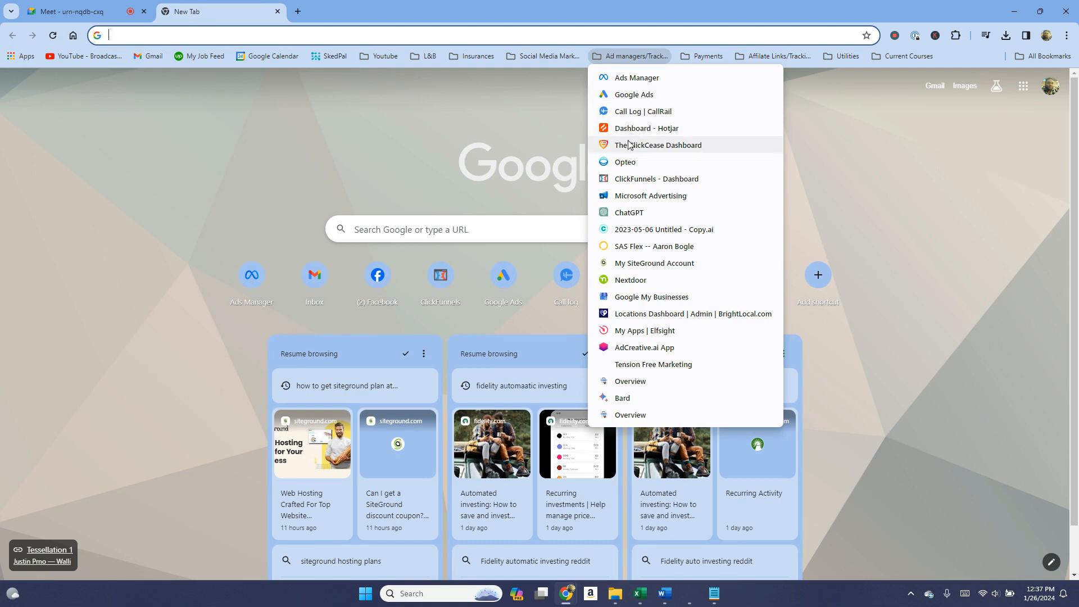
click(631, 81)
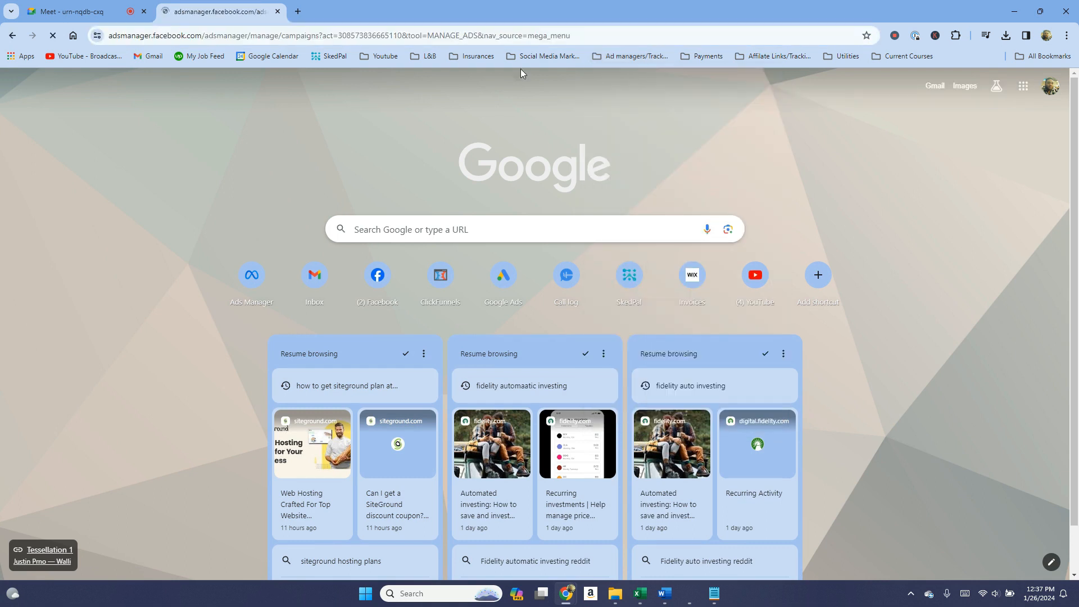
click(123, 7)
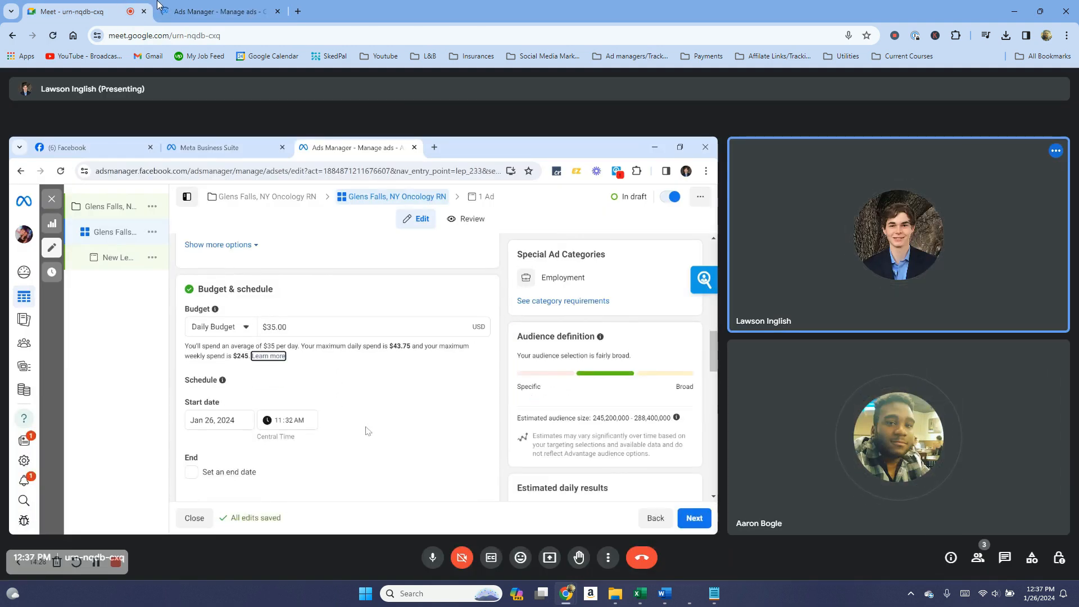
click(203, 10)
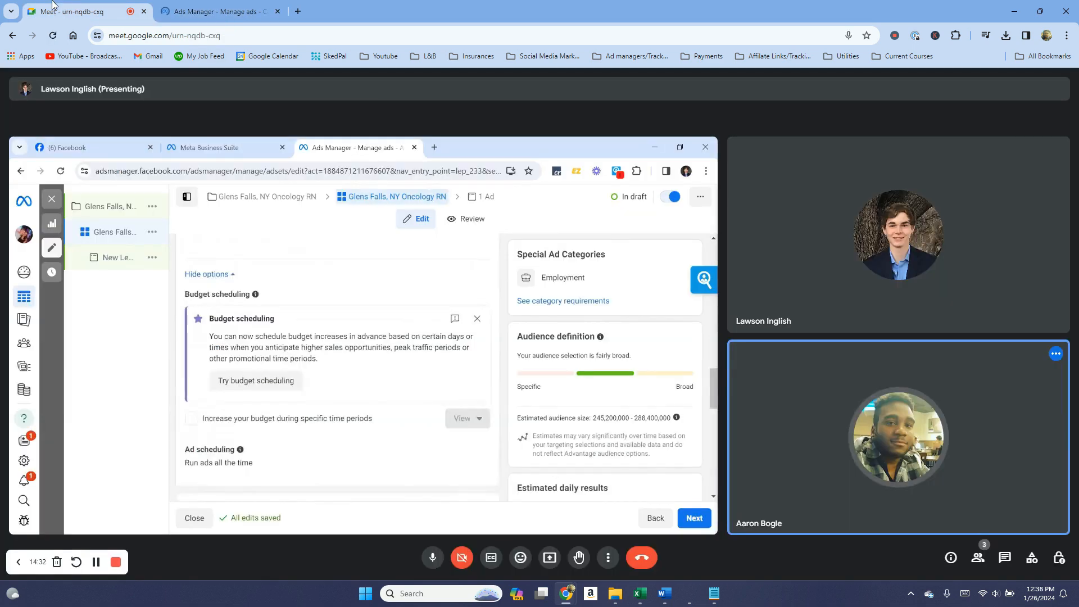
click(84, 11)
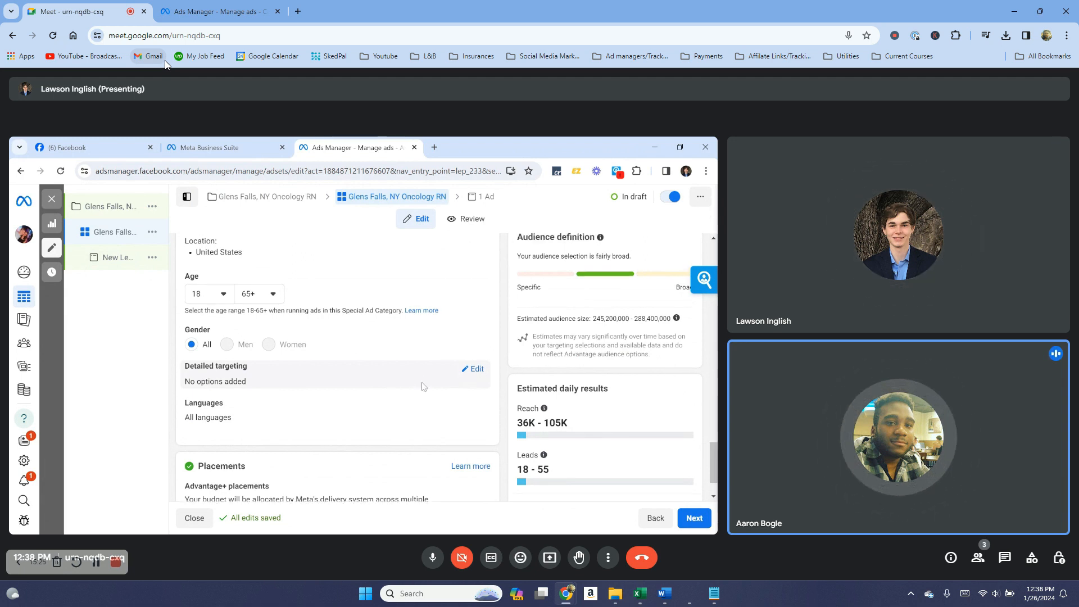
Switch the Ads Manager campaigns view to the UltraHealth ad account.
click(191, 11)
click(195, 79)
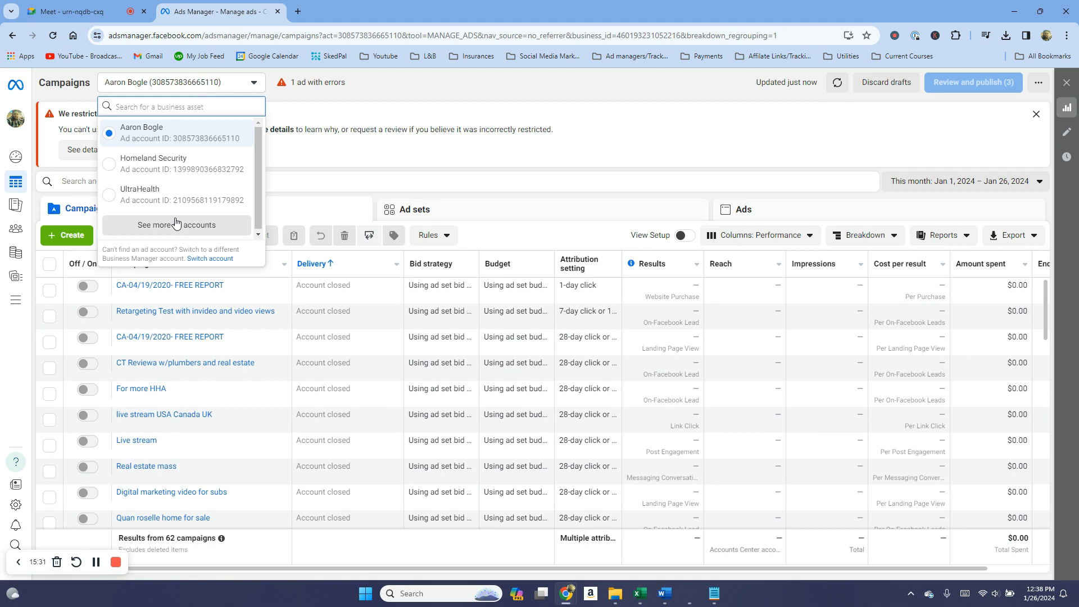
click(112, 12)
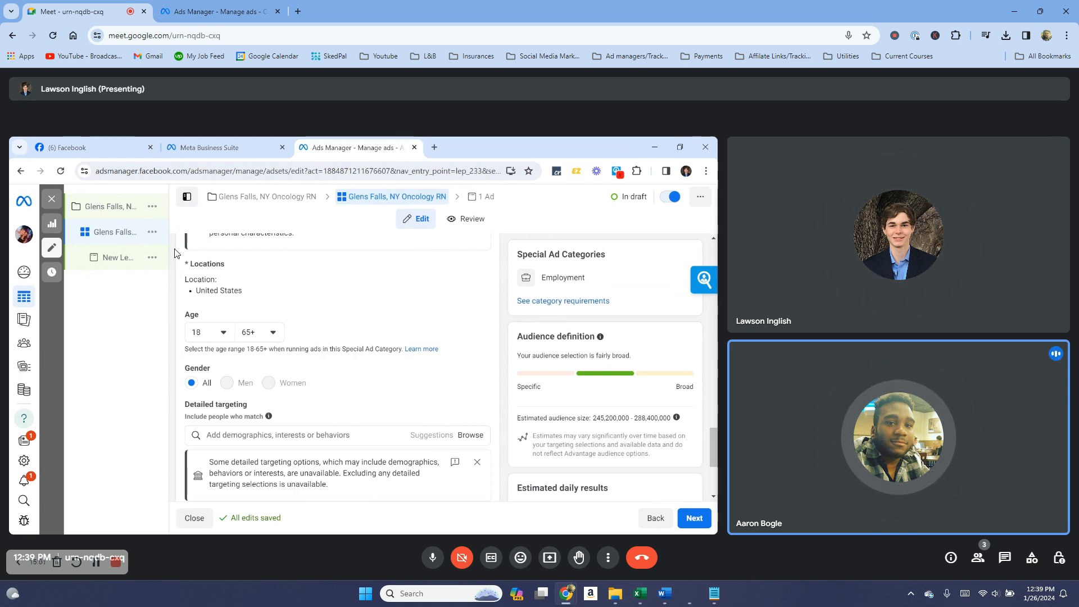
Set the UltraHealth campaign report's date range to Maximum, then go back to Meet.
click(218, 7)
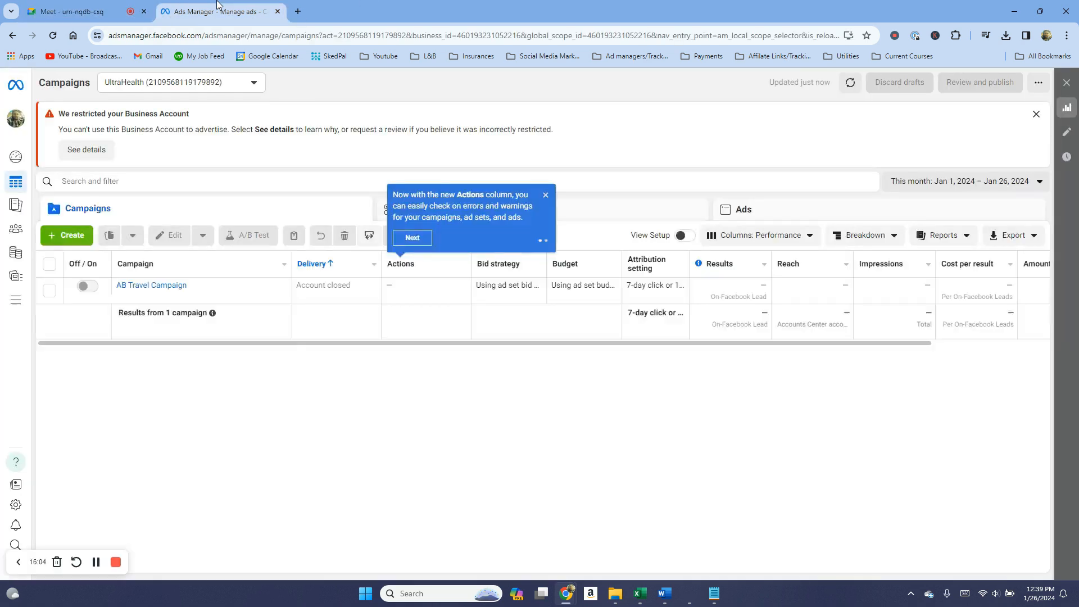
click(950, 179)
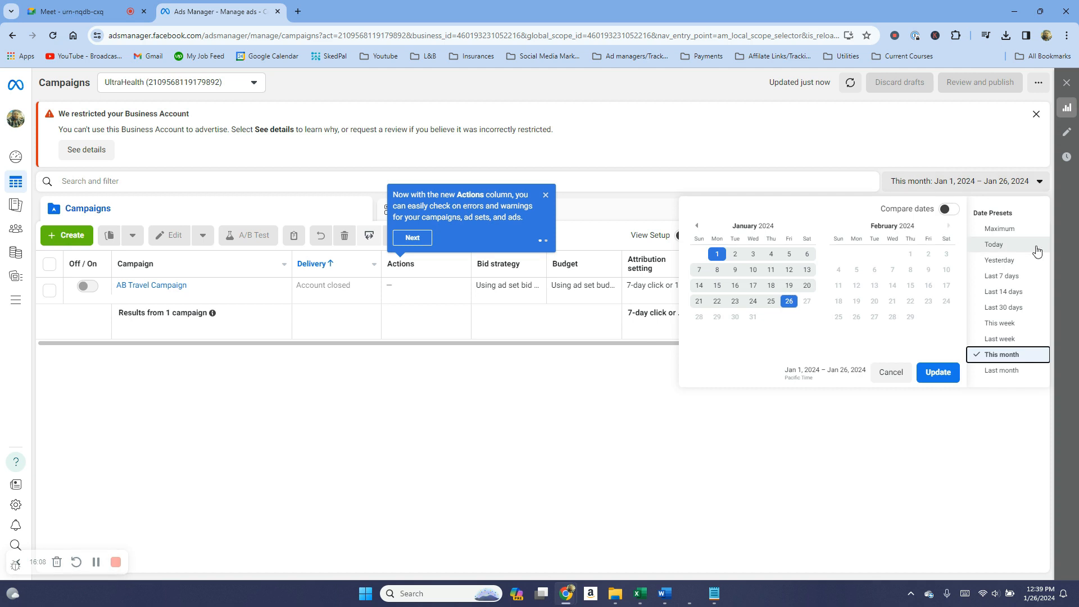
click(1014, 232)
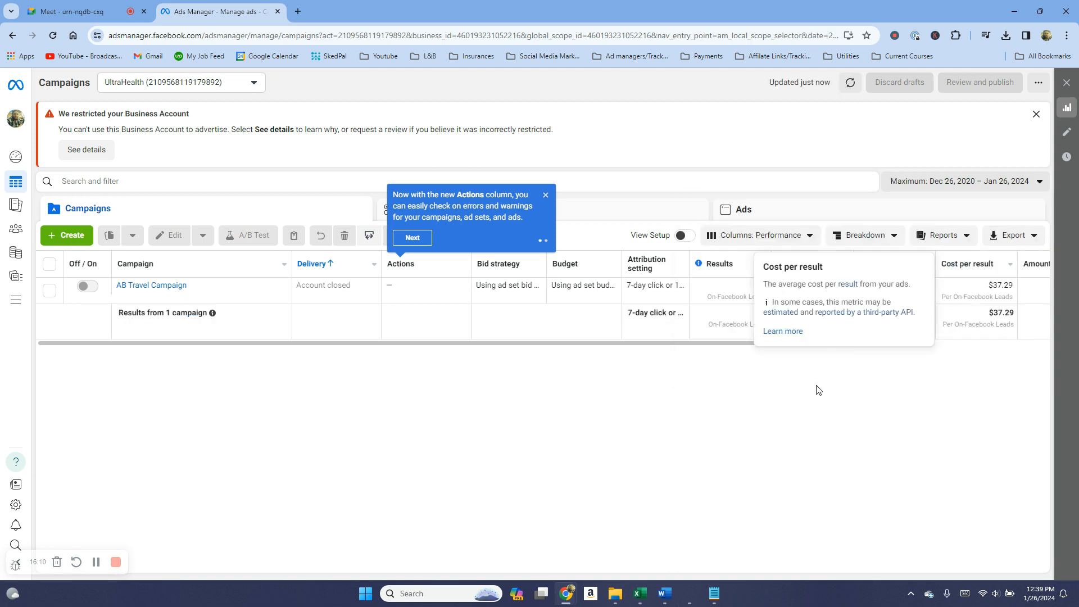
click(73, 11)
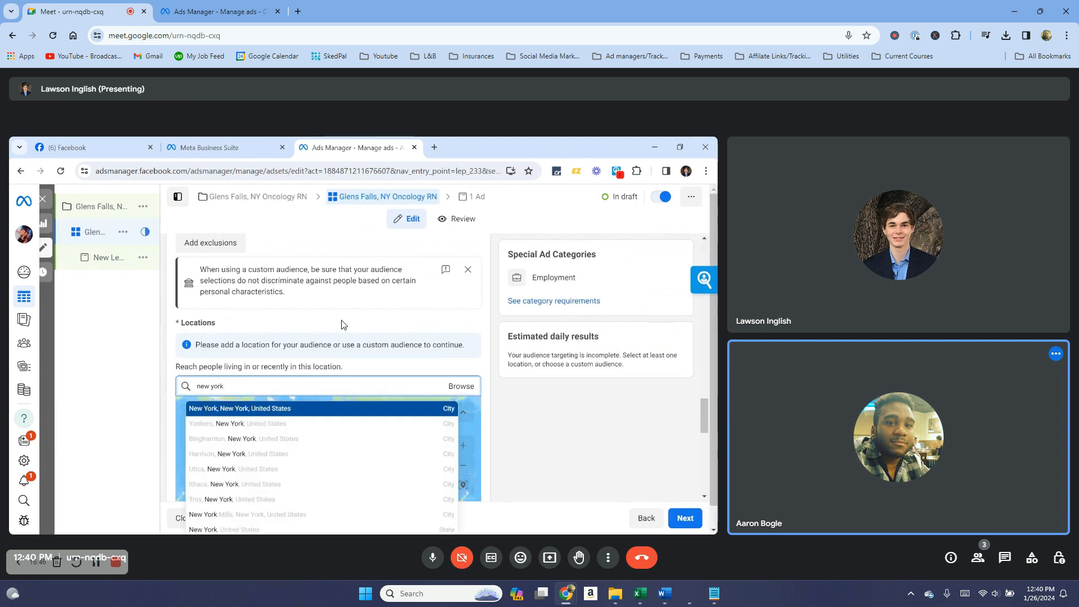
Scroll the campaigns table to show AB Travel Campaign's Amount spent and Ends columns.
click(205, 8)
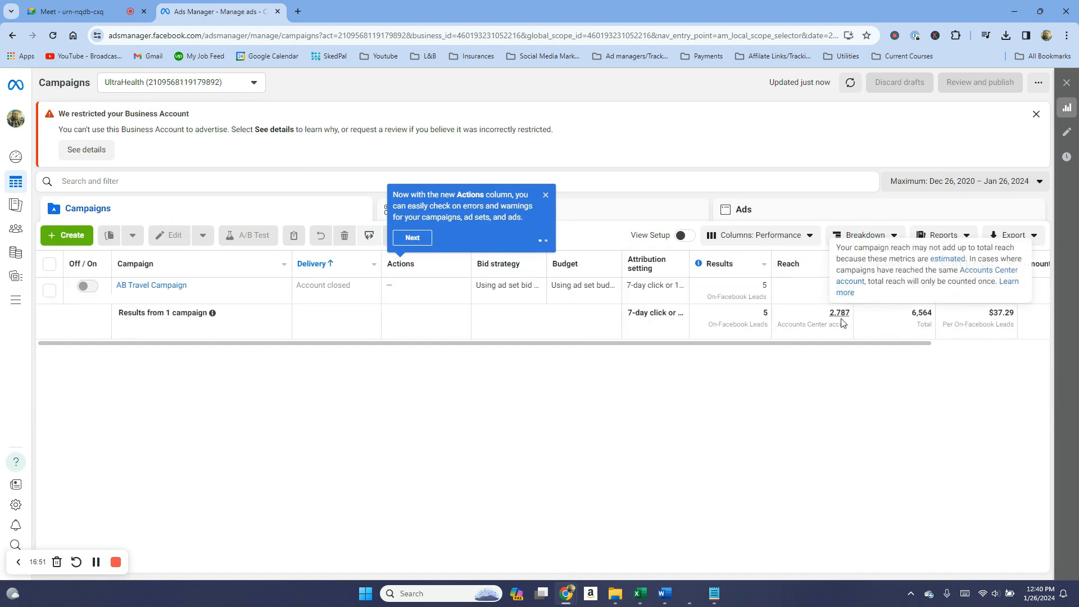
drag(802, 343, 918, 318)
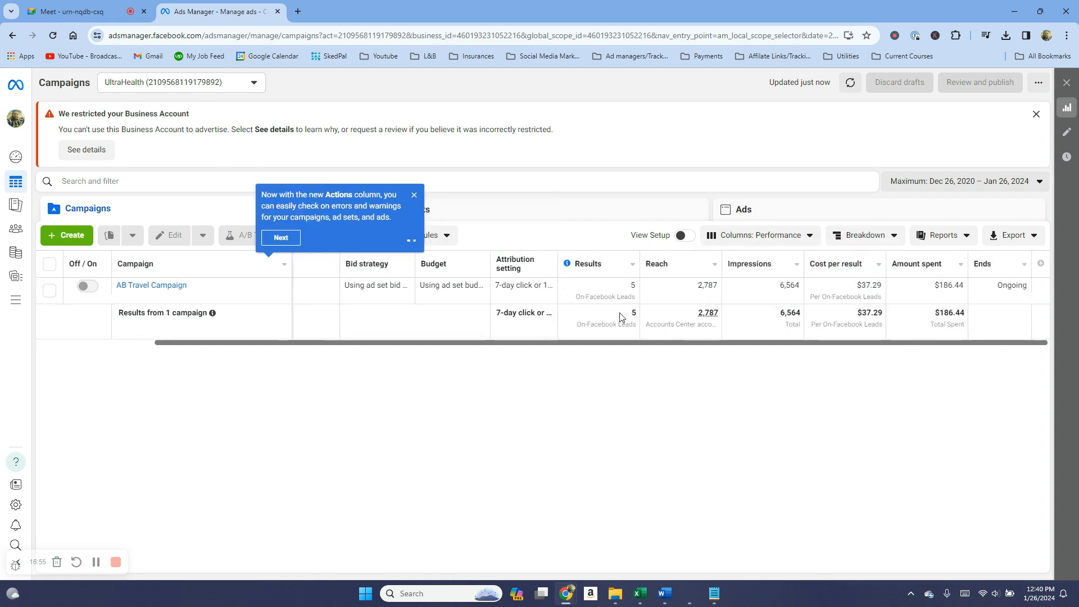
click(107, 11)
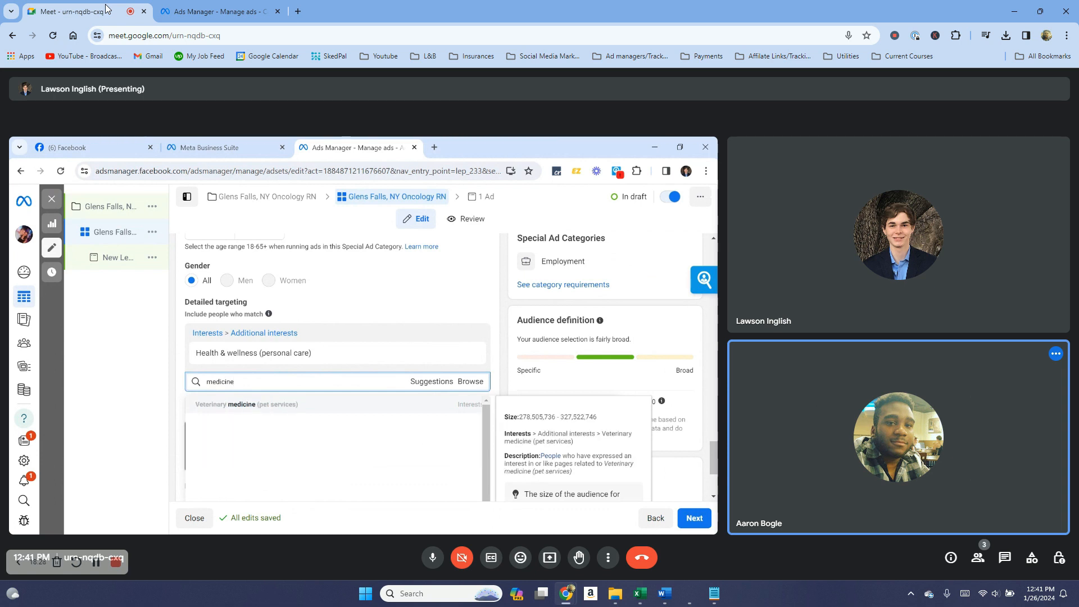
click(216, 8)
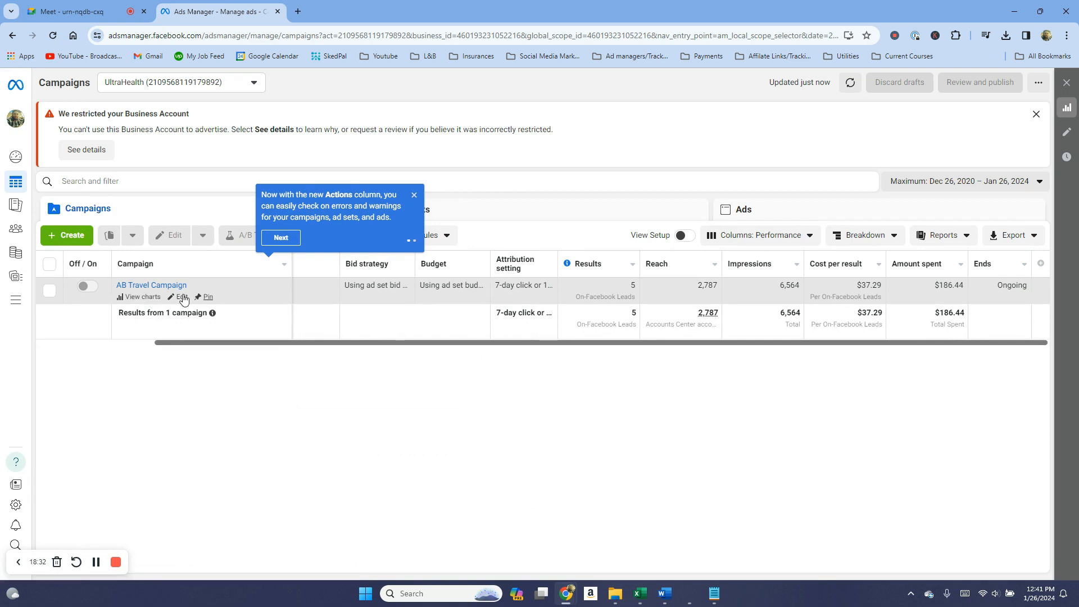
Edit AB Travel Campaign's Hartford CT ad set and scroll down to its audience targeting.
click(151, 285)
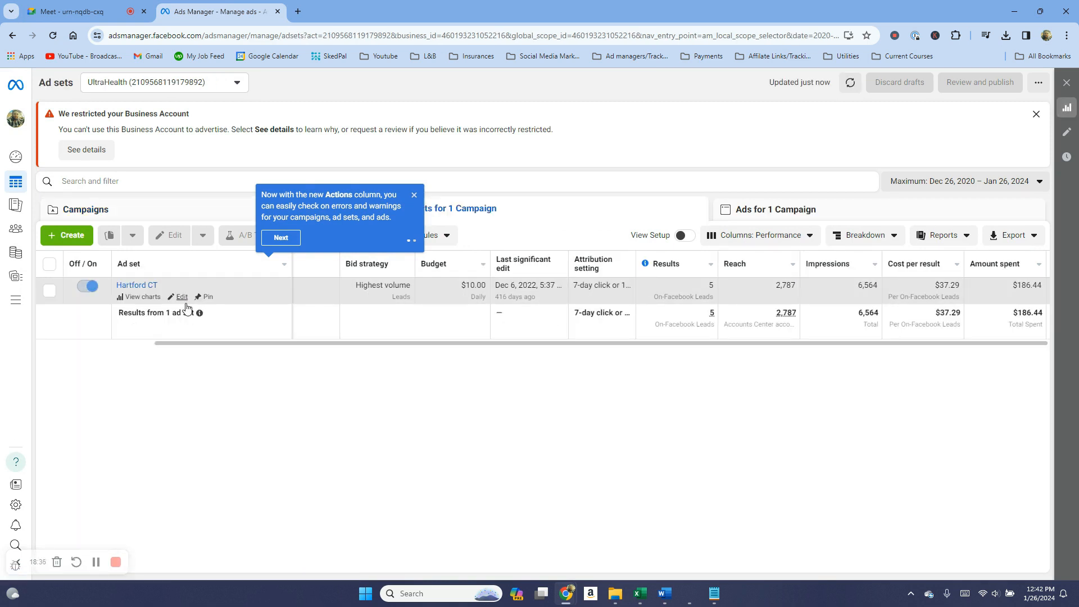
click(182, 297)
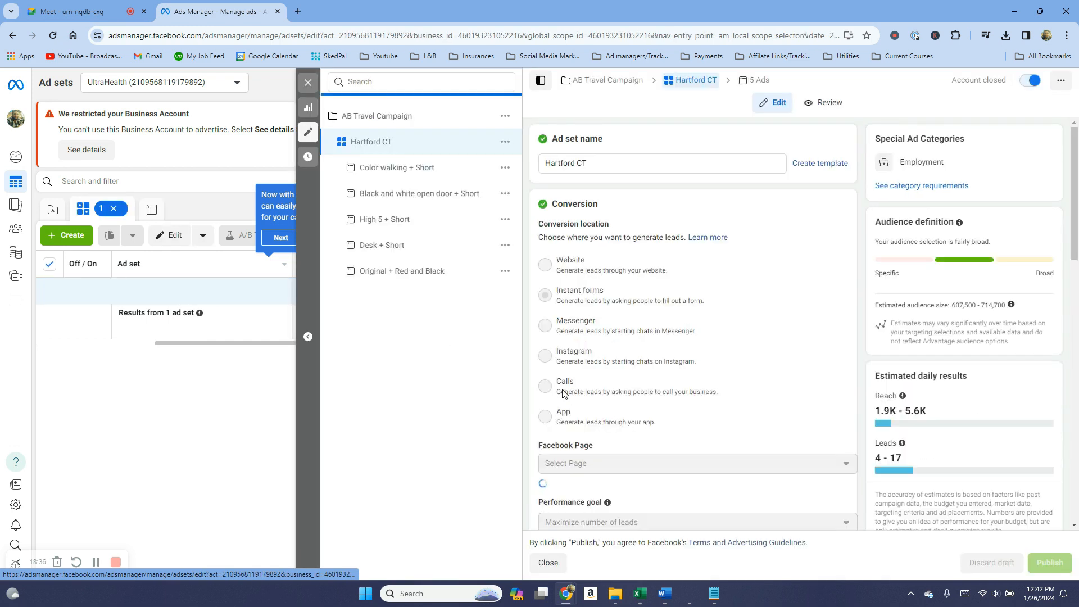
scroll(714, 450, down, 10)
scroll(707, 434, down, 8)
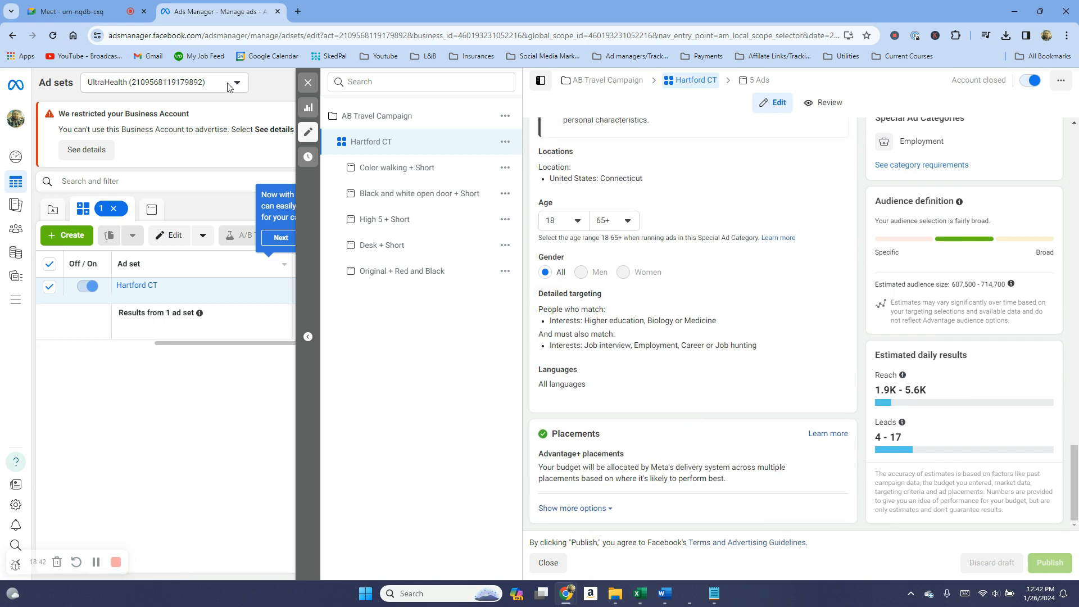
click(93, 6)
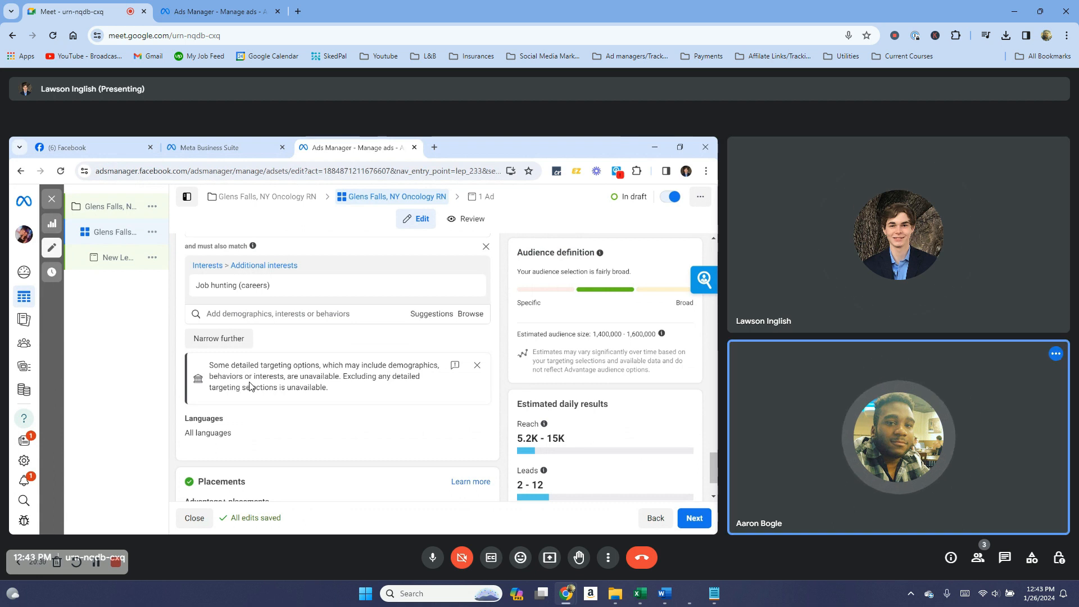
Limit the Hartford CT ad set's audience languages to English (All).
mouse_move(545, 425)
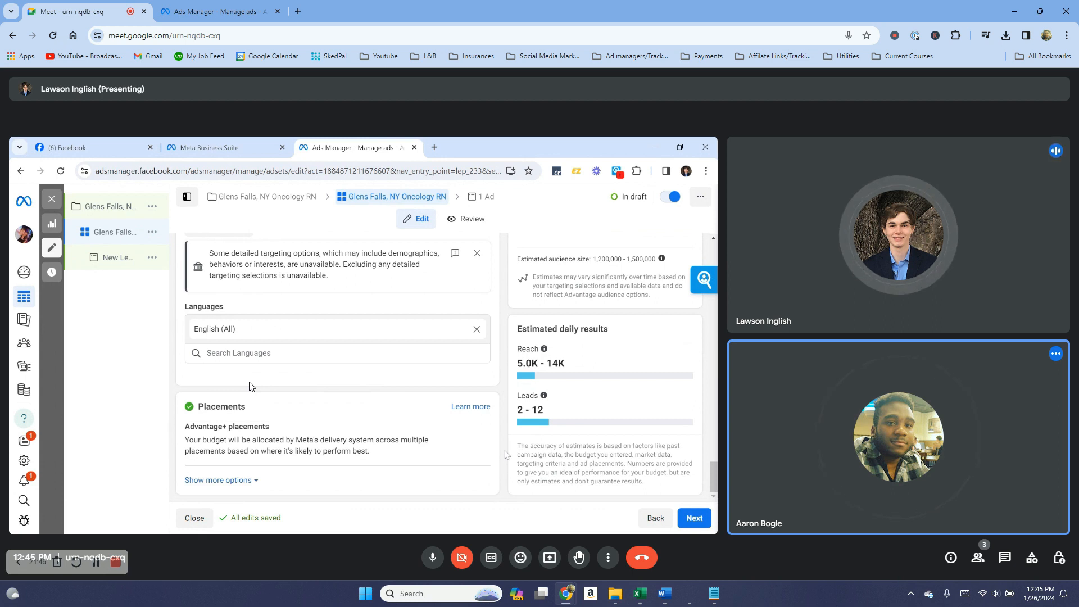
Scroll down to the Oncology RN ad's Ad creative media setup.
scroll(251, 386, down, 1)
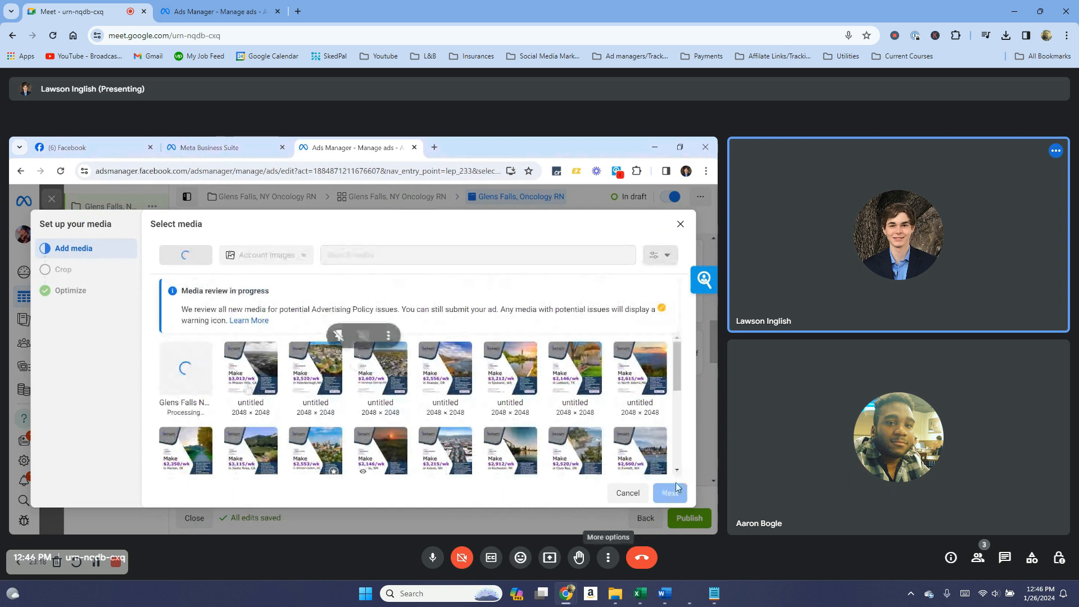
Open and then dismiss the Meet call's additional options menu.
click(607, 557)
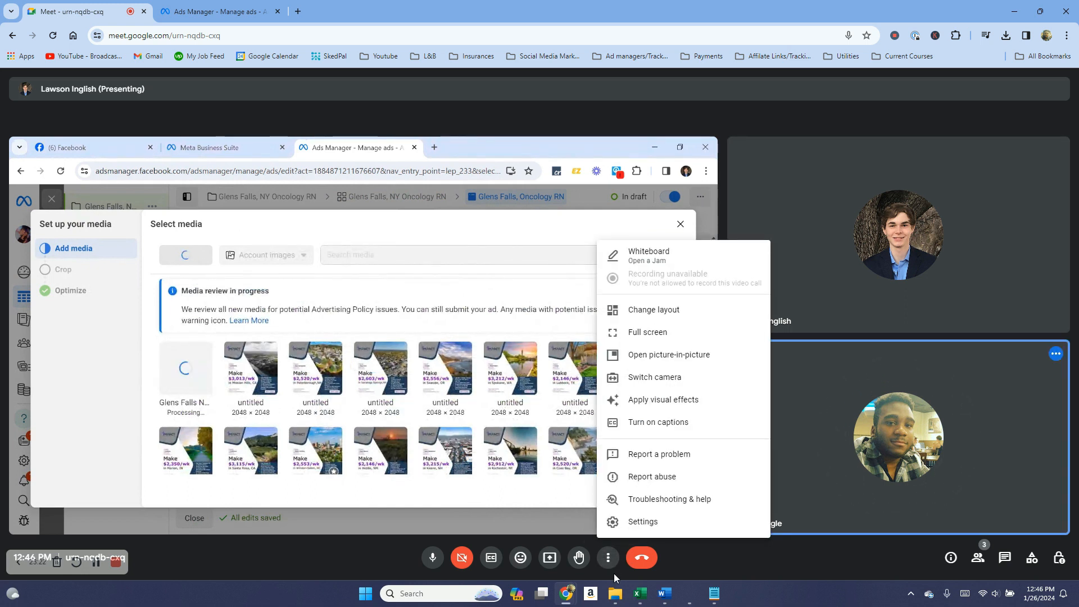
click(612, 570)
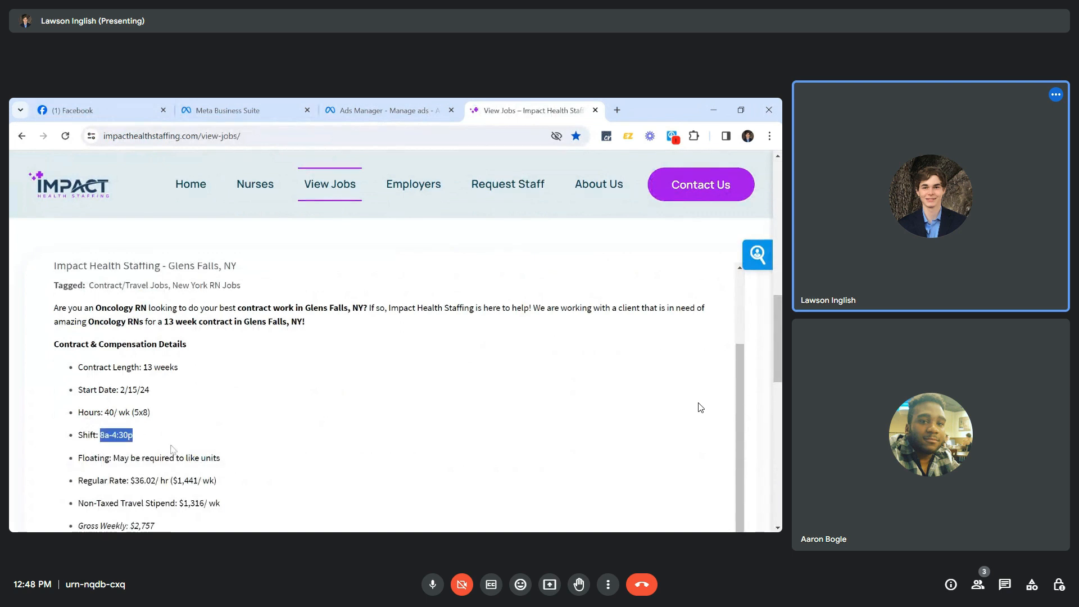
Return to the Glens Falls ad and change its primary text Start Date to 2/15.
click(127, 115)
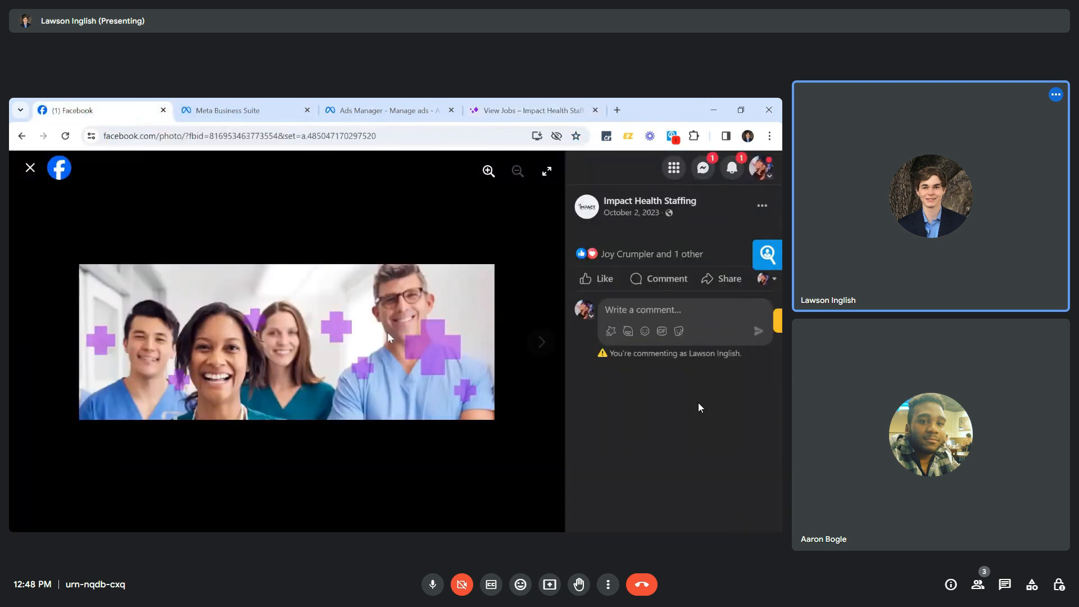
click(388, 110)
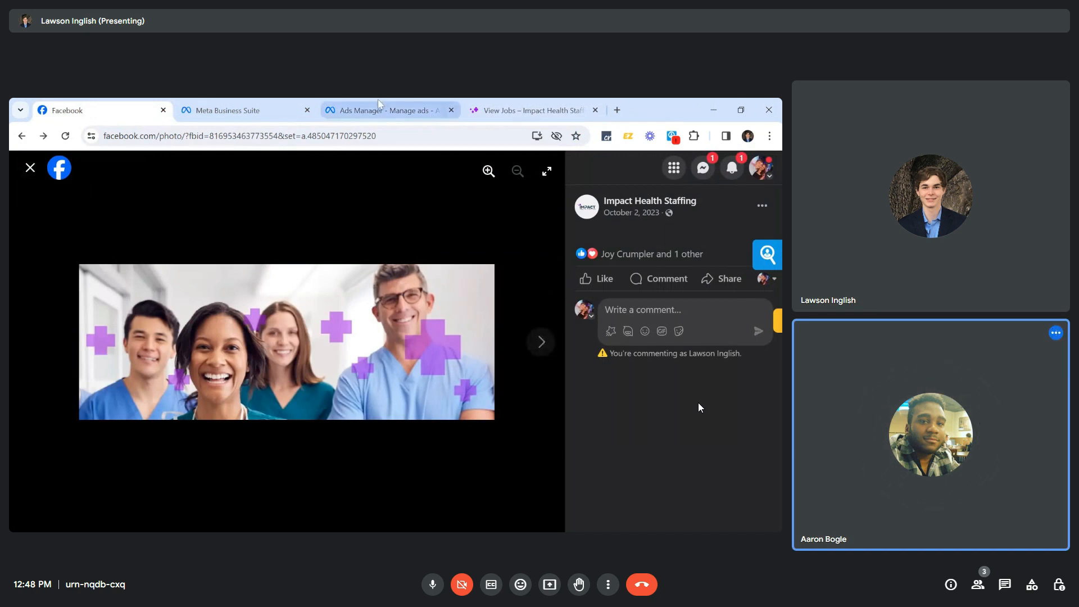
click(259, 362)
key(BackSpace)
Replace the shift with 8a-4:30p and the regular rate with $36.02/hr from the job page.
text(5)
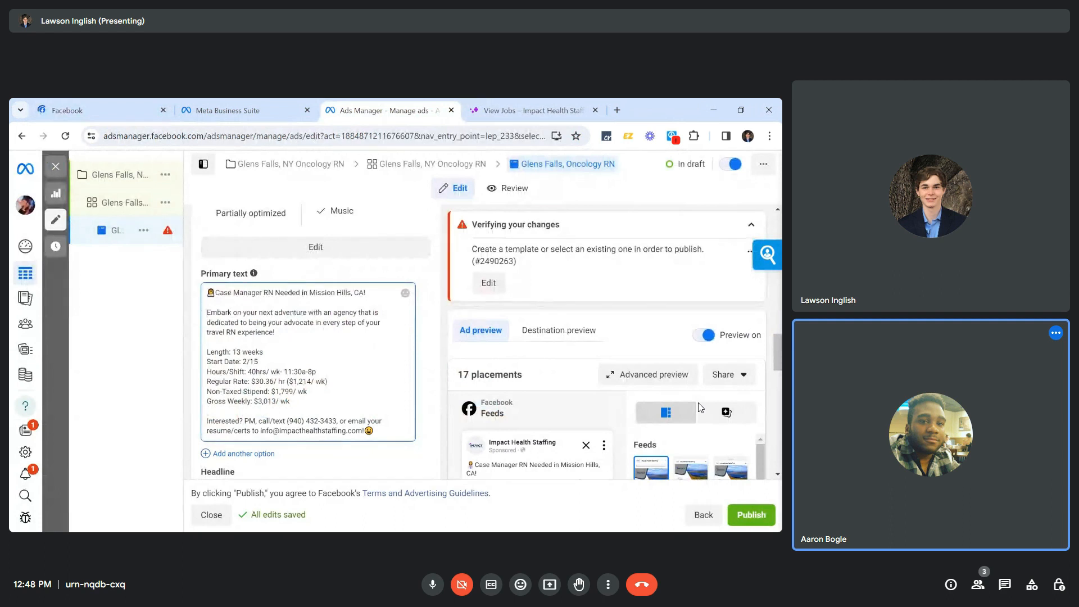
drag(316, 372, 284, 372)
text(8a-4:30p)
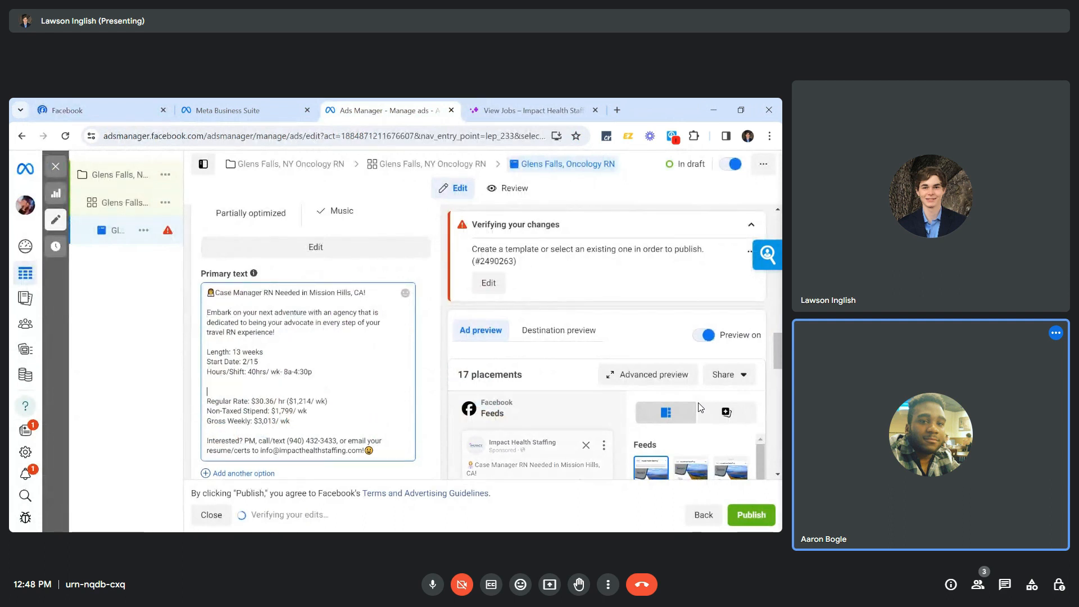
key(BackSpace)
key(BackSpace)
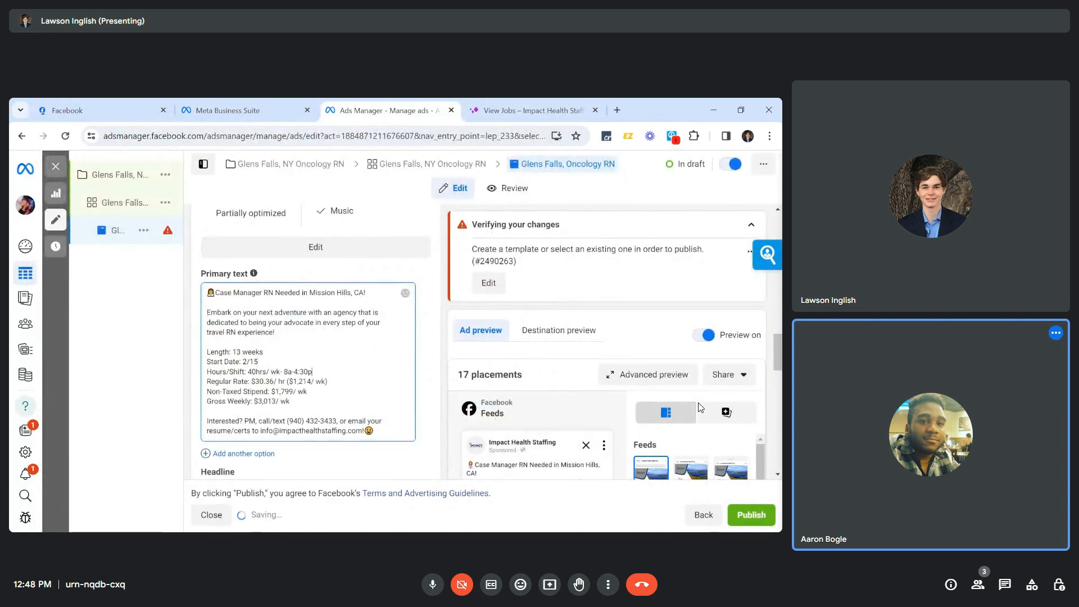
click(549, 111)
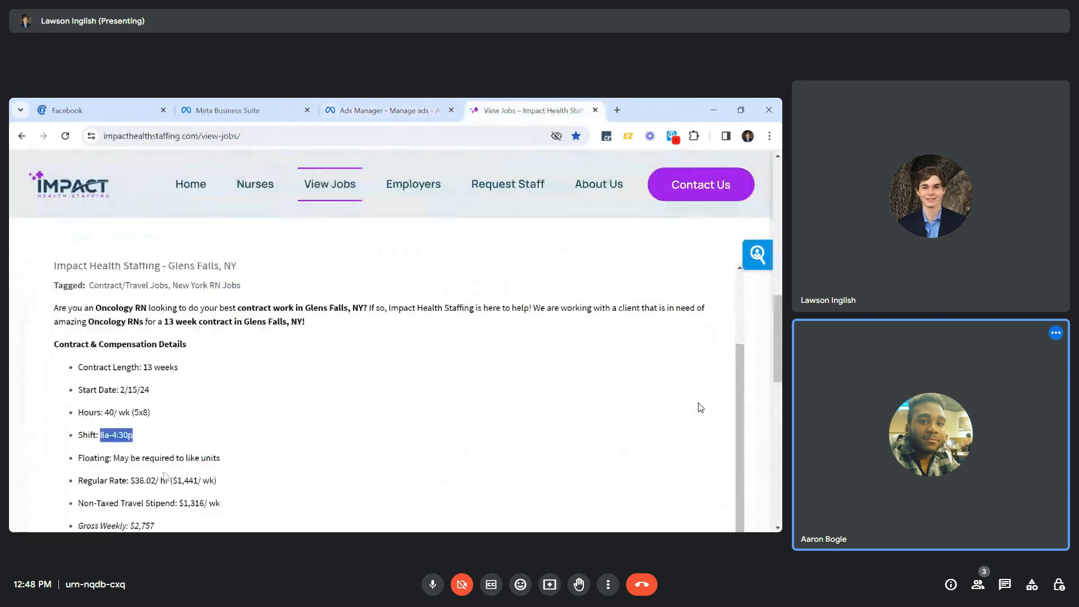
drag(131, 481, 218, 481)
key(ctrl+c)
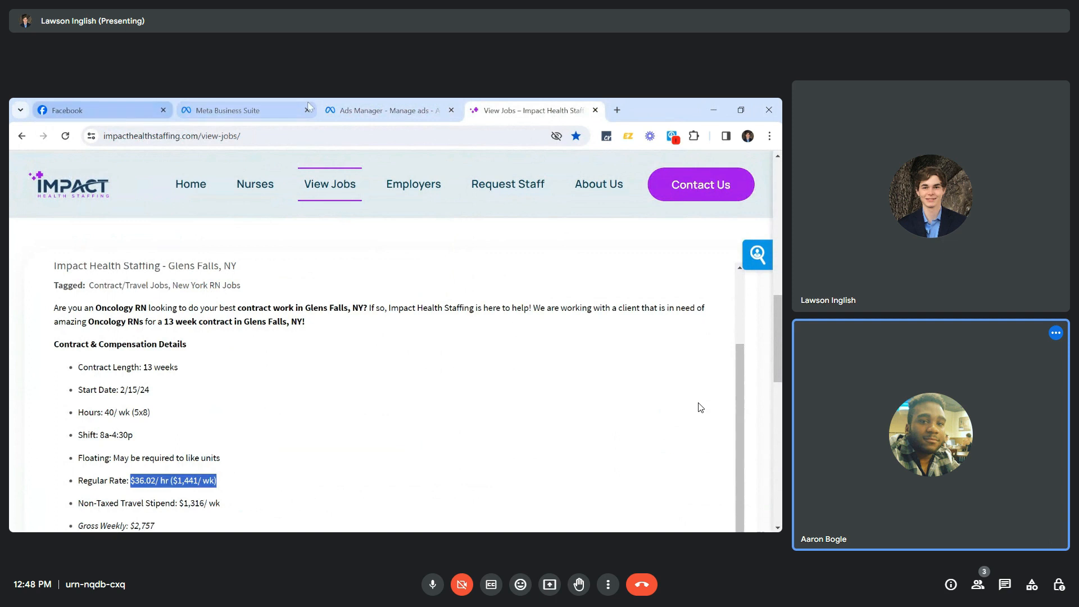
click(375, 111)
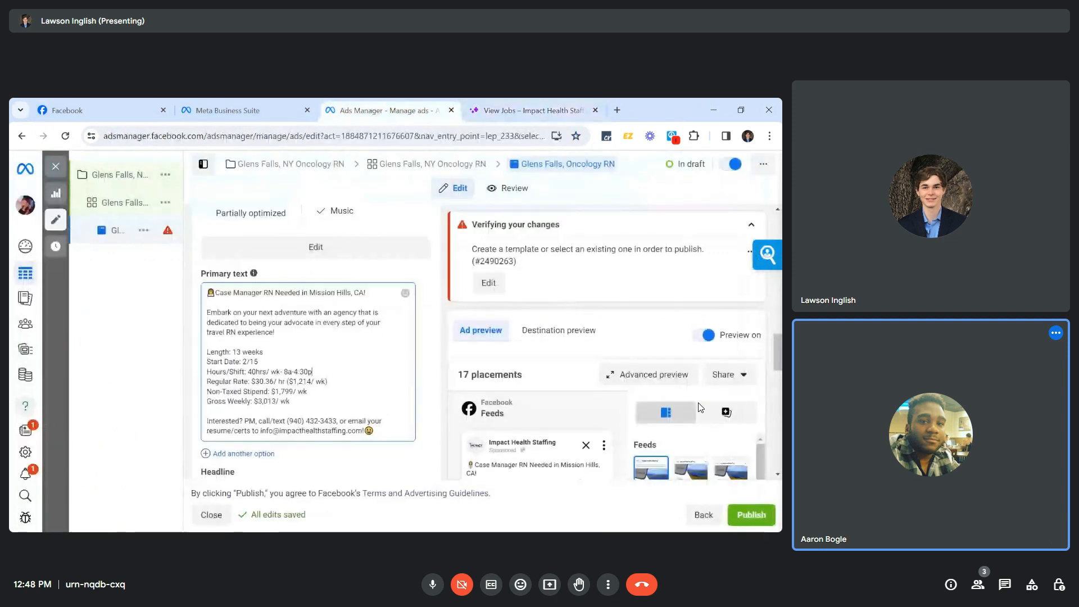
drag(252, 381, 329, 381)
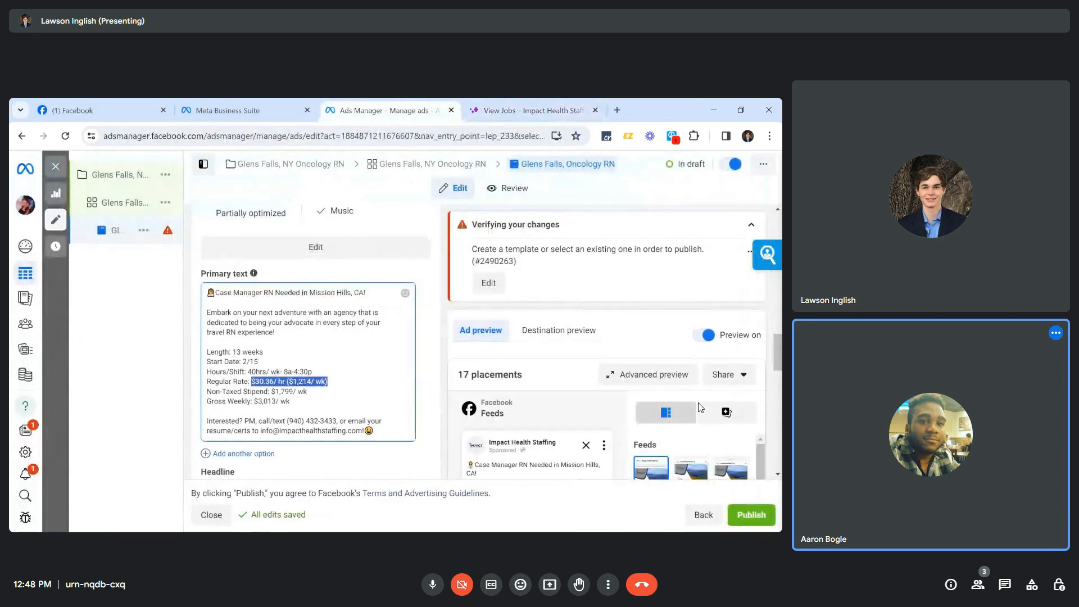
key(ctrl+v)
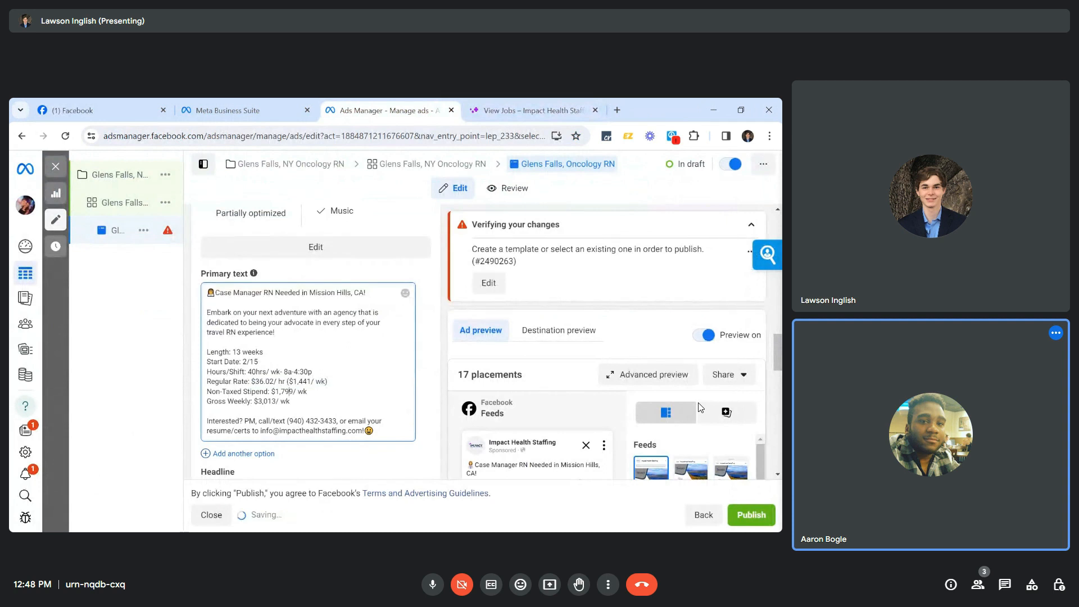
Update the stipend to $1,316 and the gross weekly figure to $2757.
key(BackSpace)
key(BackSpace)
key(BackSpace)
text(316)
key(Down)
key(Left)
key(Left)
key(Left)
key(Left)
key(Left)
key(Left)
key(Left)
key(Left)
key(BackSpace)
text(2)
key(Delete)
key(Delete)
key(Delete)
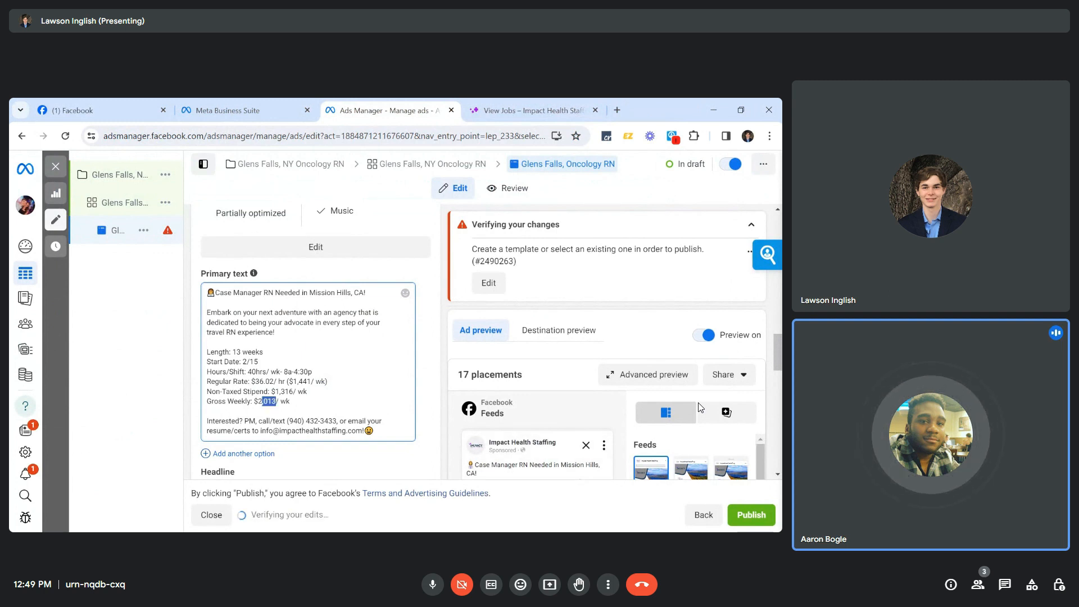
text(757)
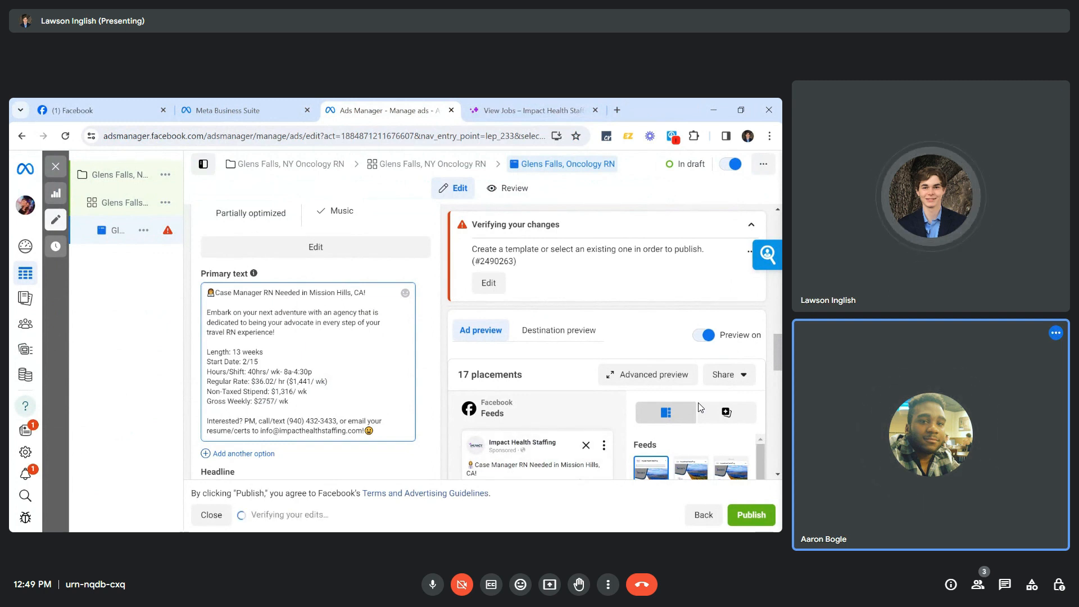
Change the title line to 'Oncology RN' in 'Glens Falls, NY!'.
drag(309, 293, 321, 293)
key(shift+End)
text(Glens Falls, NY!)
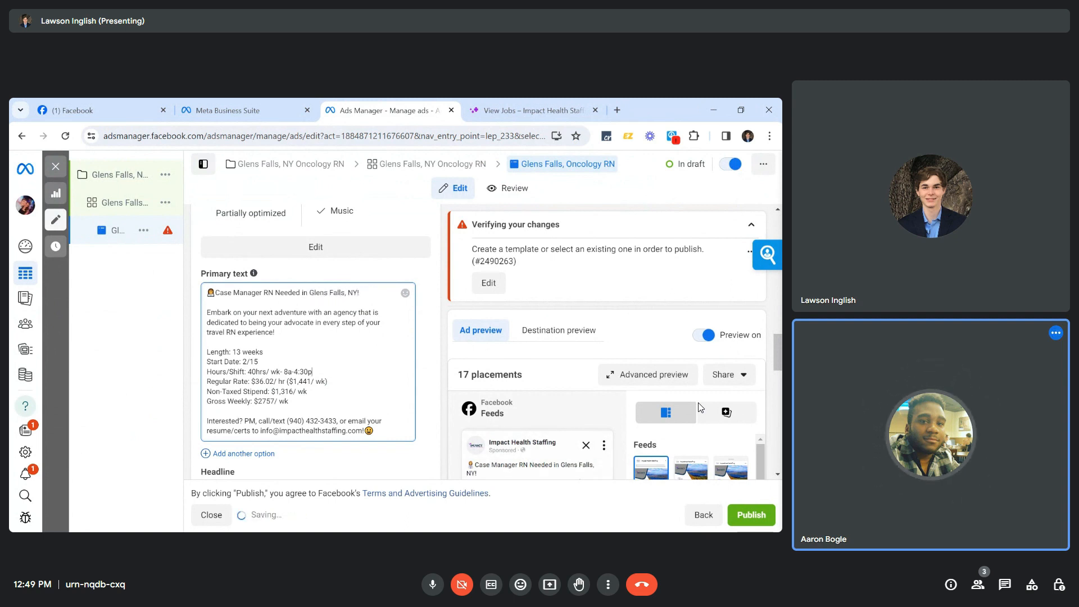
drag(261, 293, 215, 293)
text(onco)
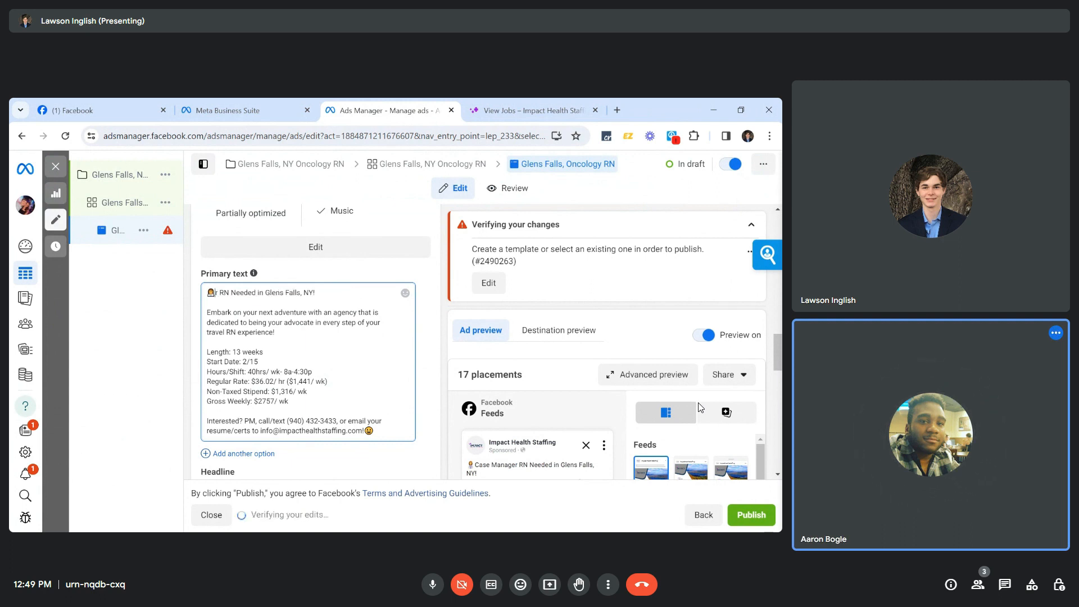
key(BackSpace)
key(BackSpace)
key(BackSpace)
key(BackSpace)
text(Oncology)
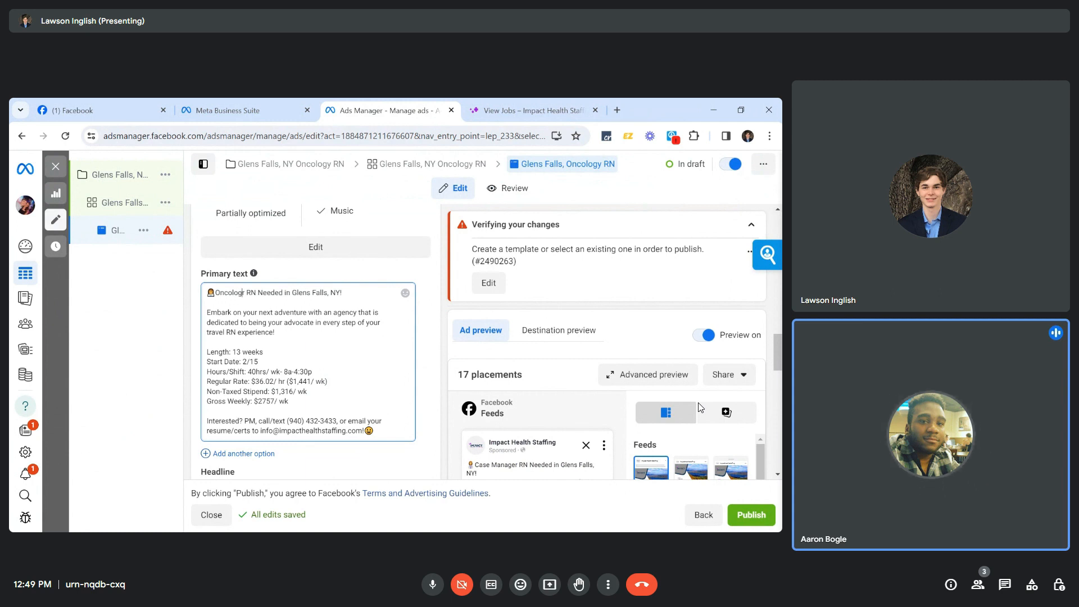
key(BackSpace)
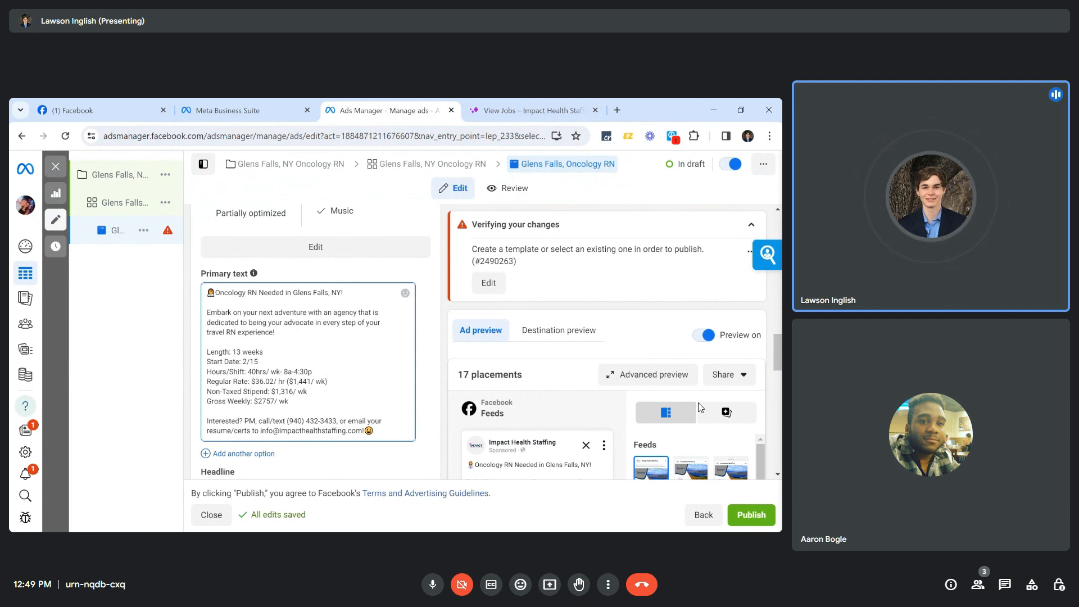
Insert line breaks after 'travel RN experience!' to leave room for extra copy.
key(XF86AudioRaiseVolume)
key(XF86AudioRaiseVolume)
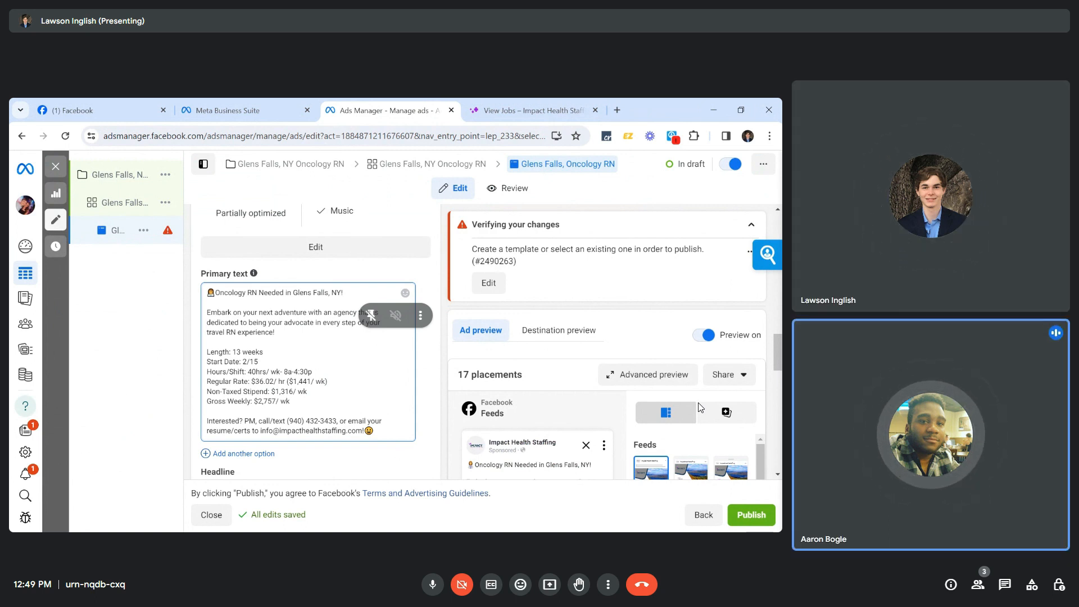
key(Up)
key(Up)
key(Up)
key(Up)
key(Up)
key(Up)
key(Up)
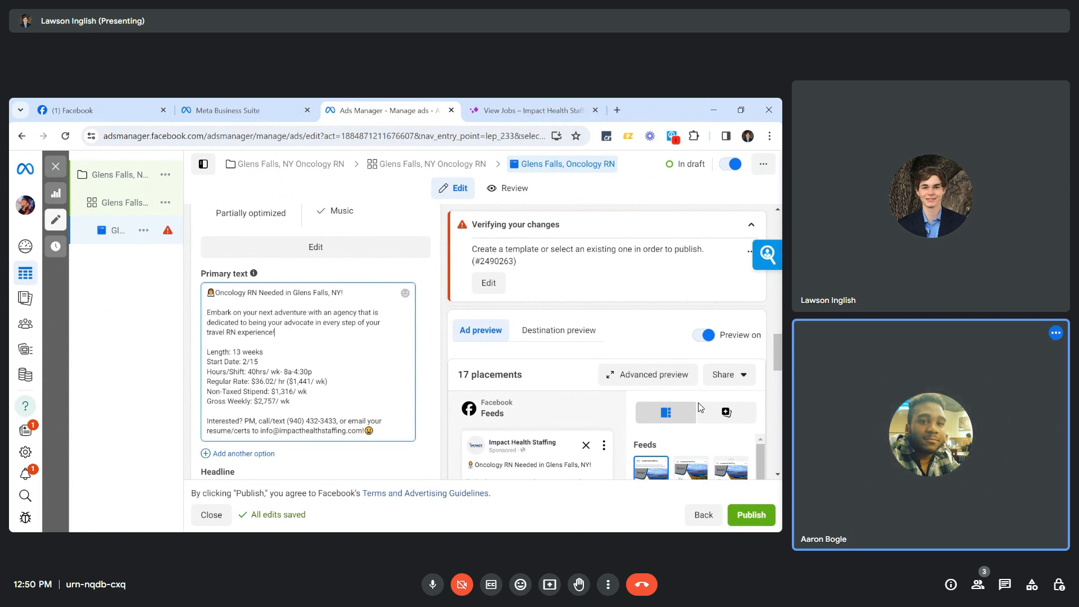
key(Return)
key(Return)
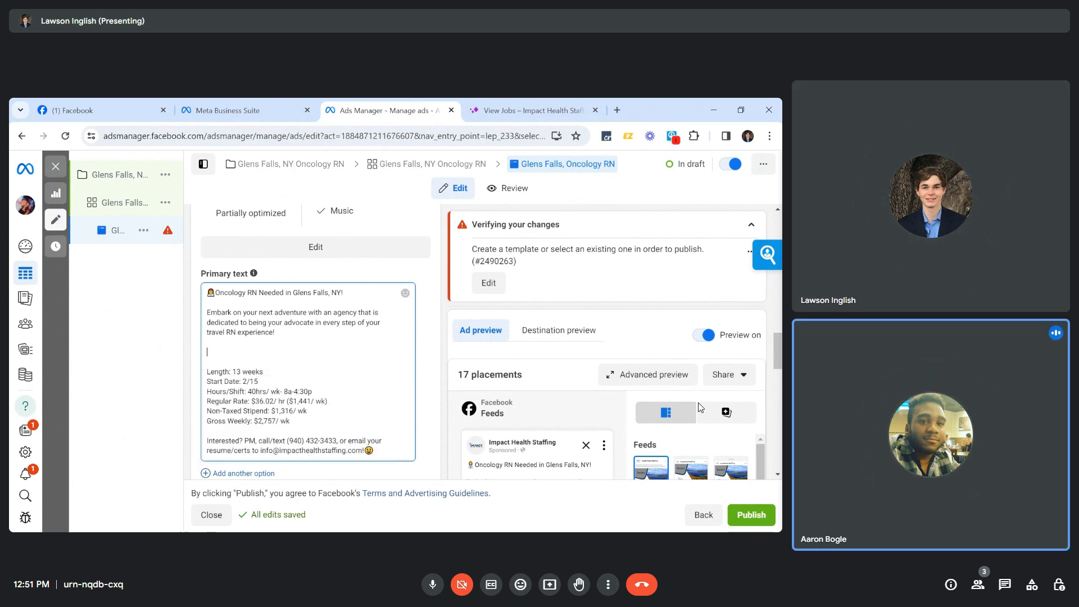
Delete the empty lines above Length and add a blank line below Gross Weekly.
key(BackSpace)
key(BackSpace)
key(Down)
key(Down)
key(Down)
key(Down)
key(Down)
key(Down)
key(Down)
key(Return)
key(Return)
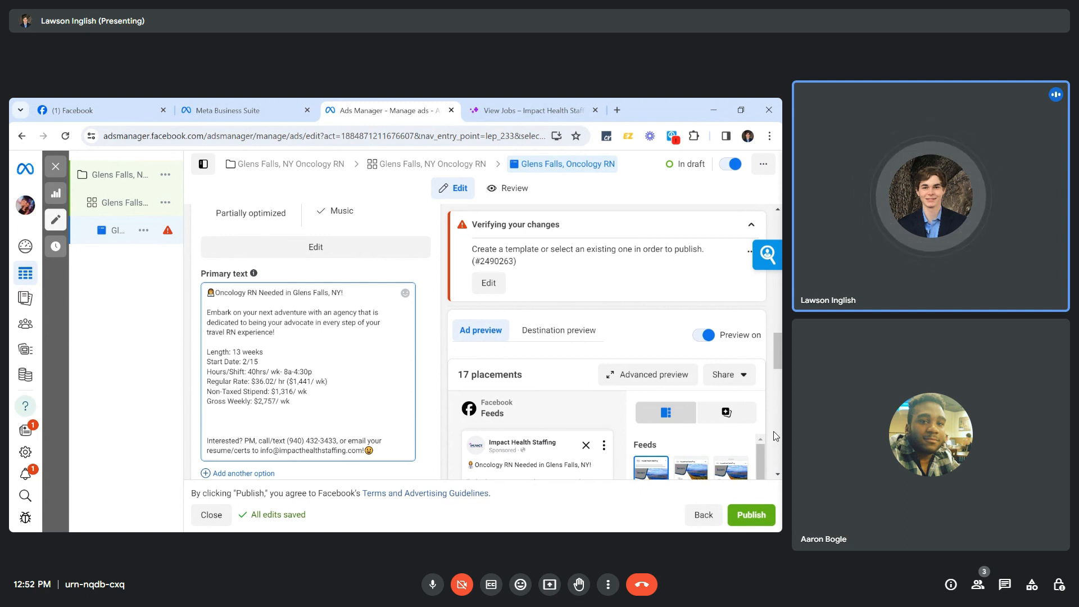
key(F11)
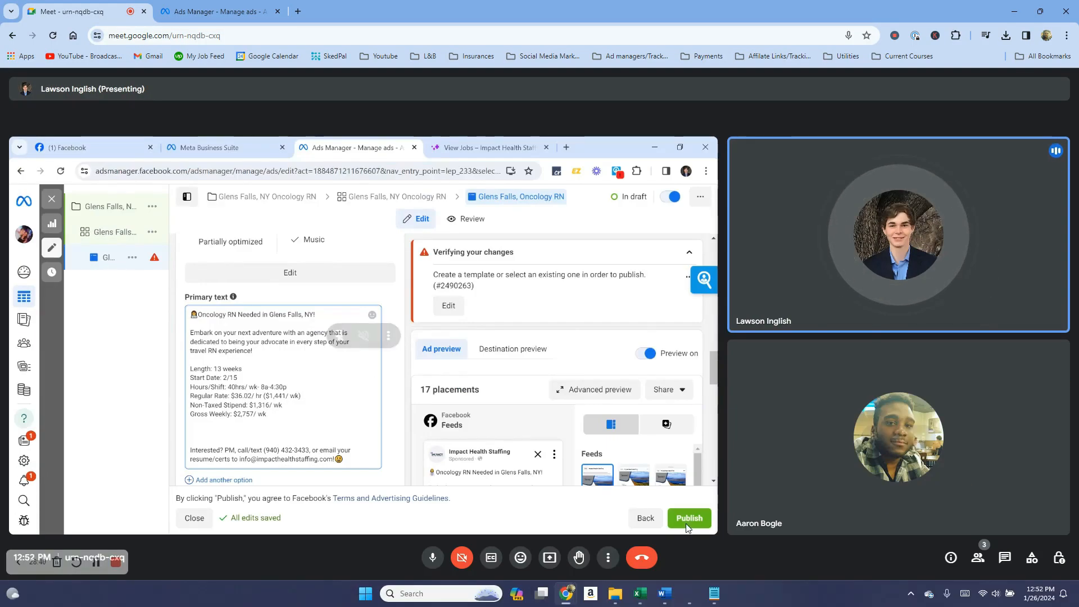
key(F11)
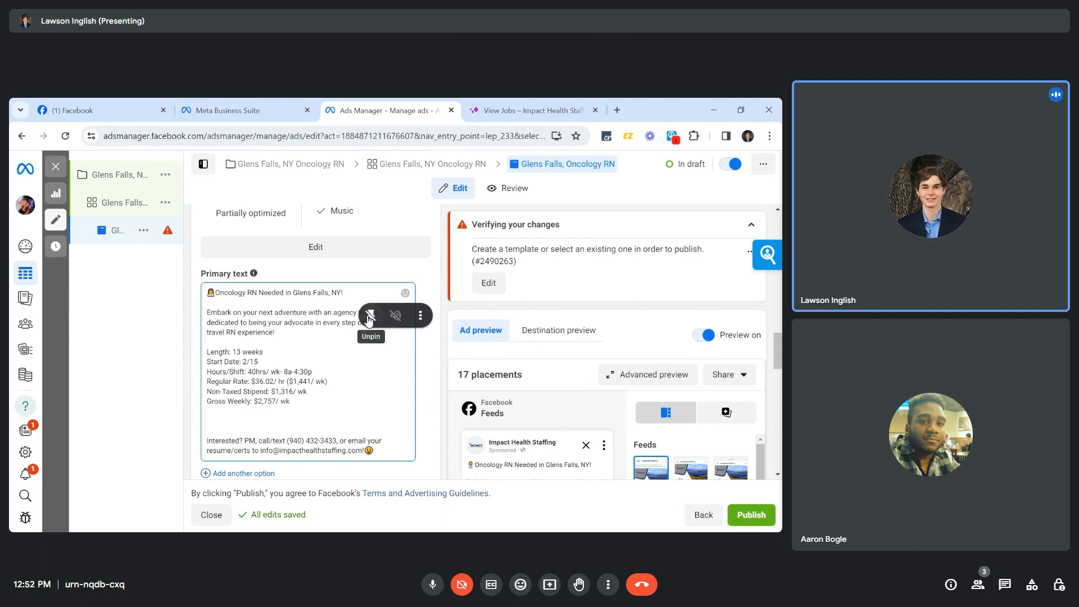
click(420, 314)
click(507, 281)
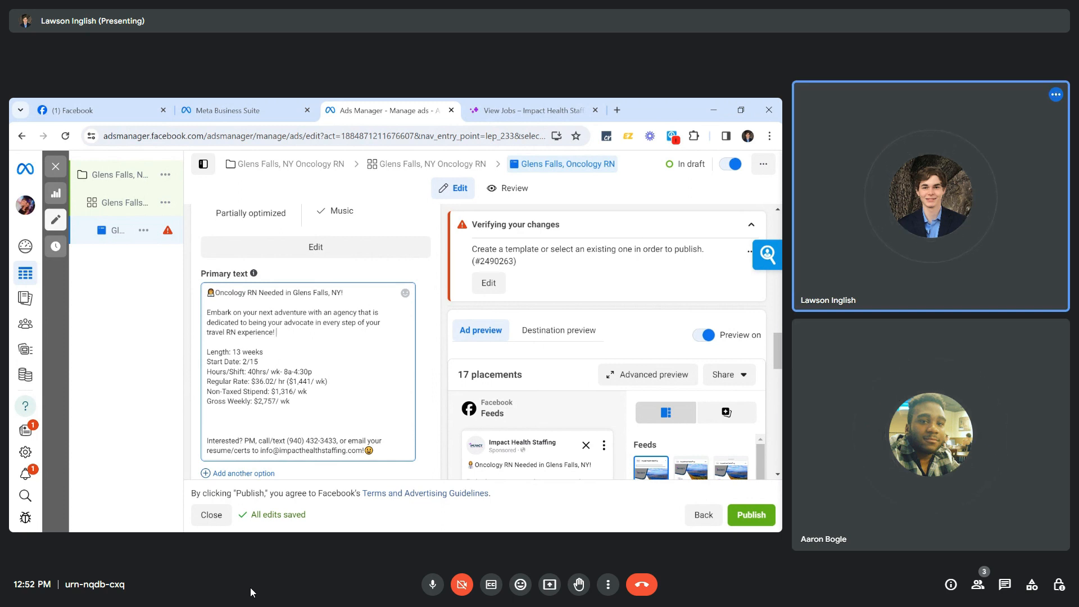
key(BackSpace)
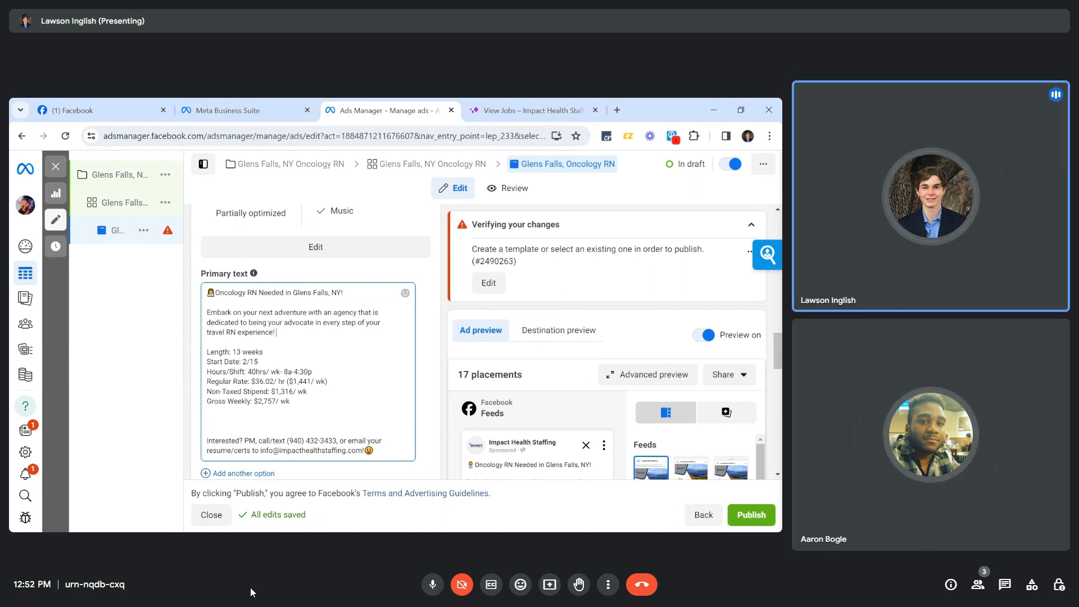
Write 'Get a call from us in 24 hours…awesome opportunity!' and move it below Gross Weekly.
text(Get a)
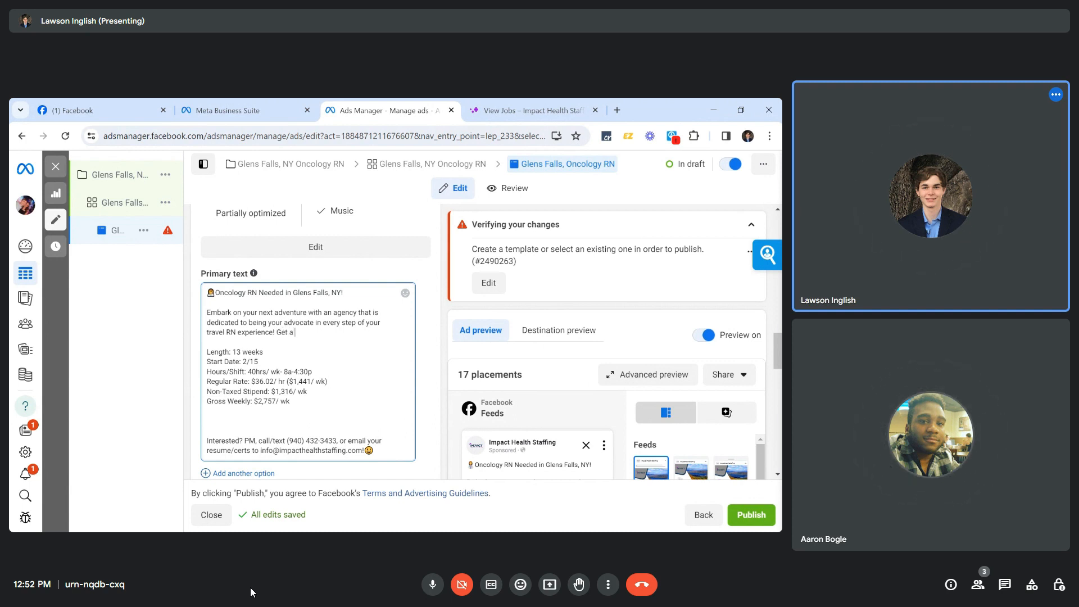
text( call from us )
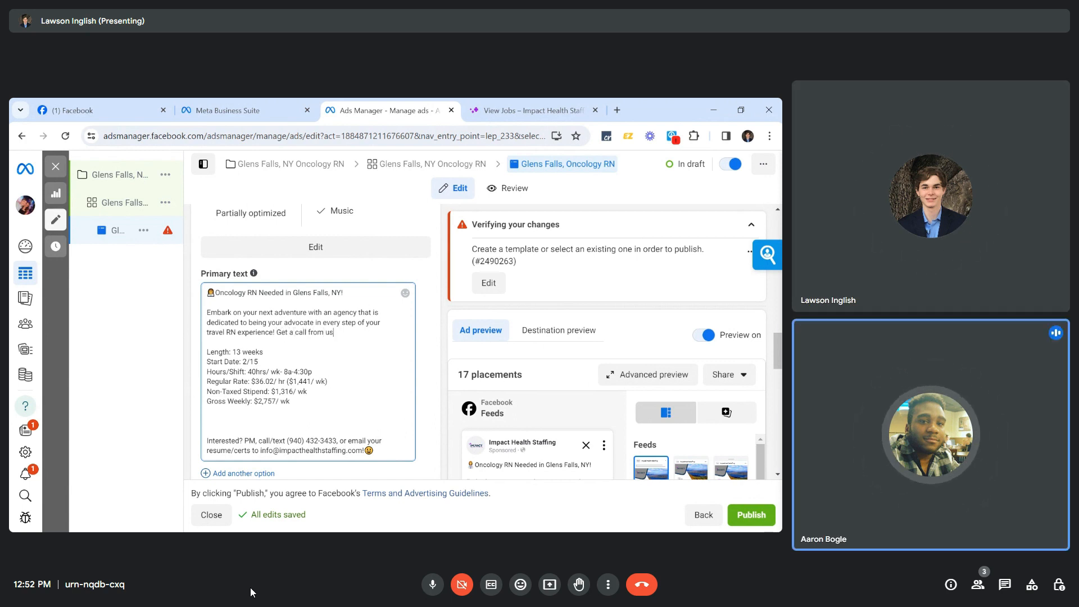
text(in)
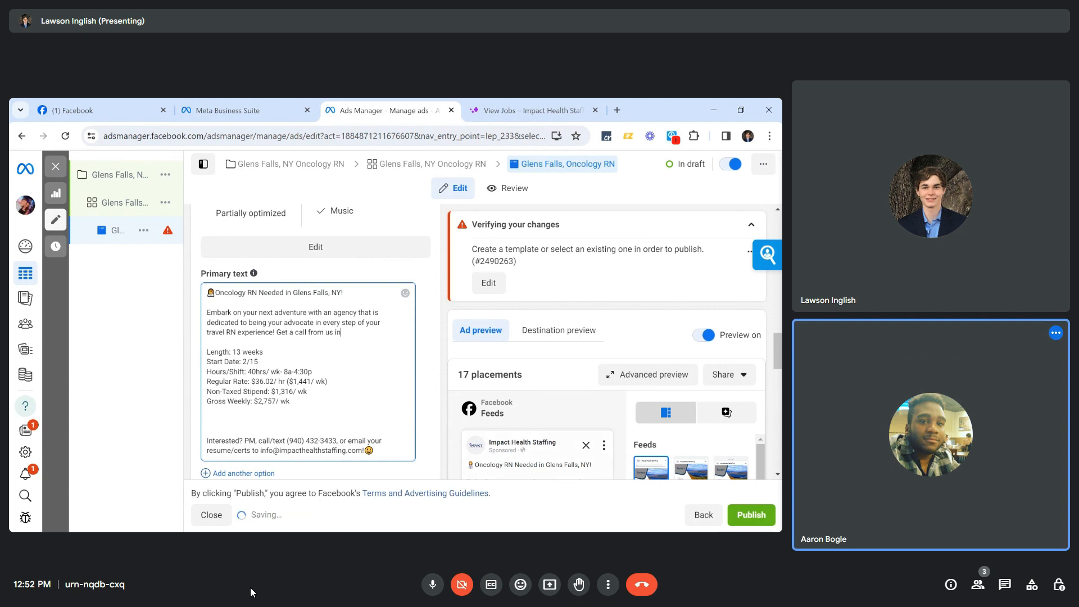
text( 24 hours)
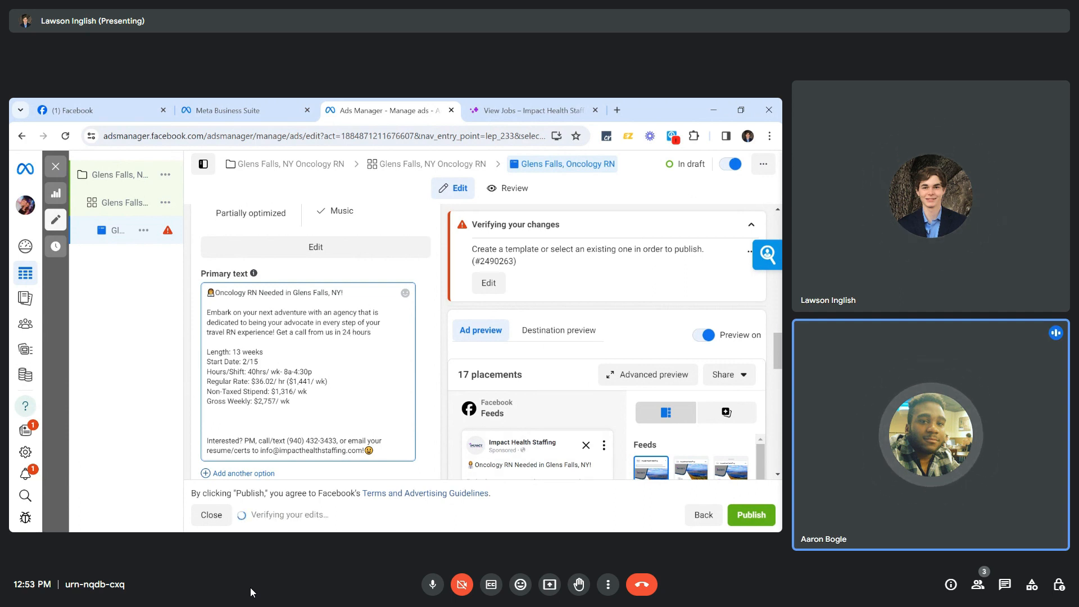
text( to)
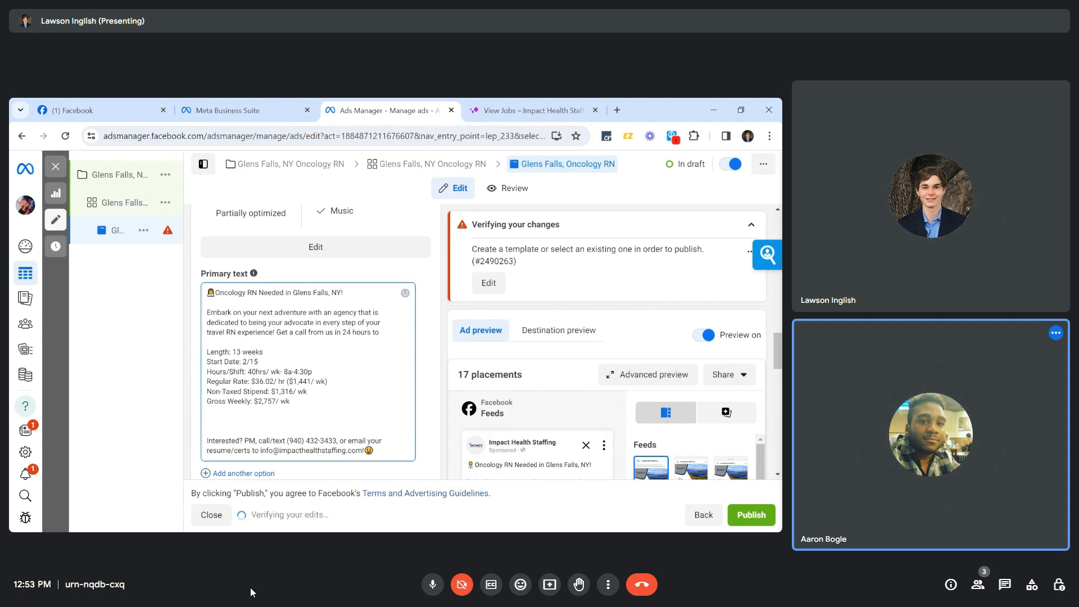
text( get you submitted for this)
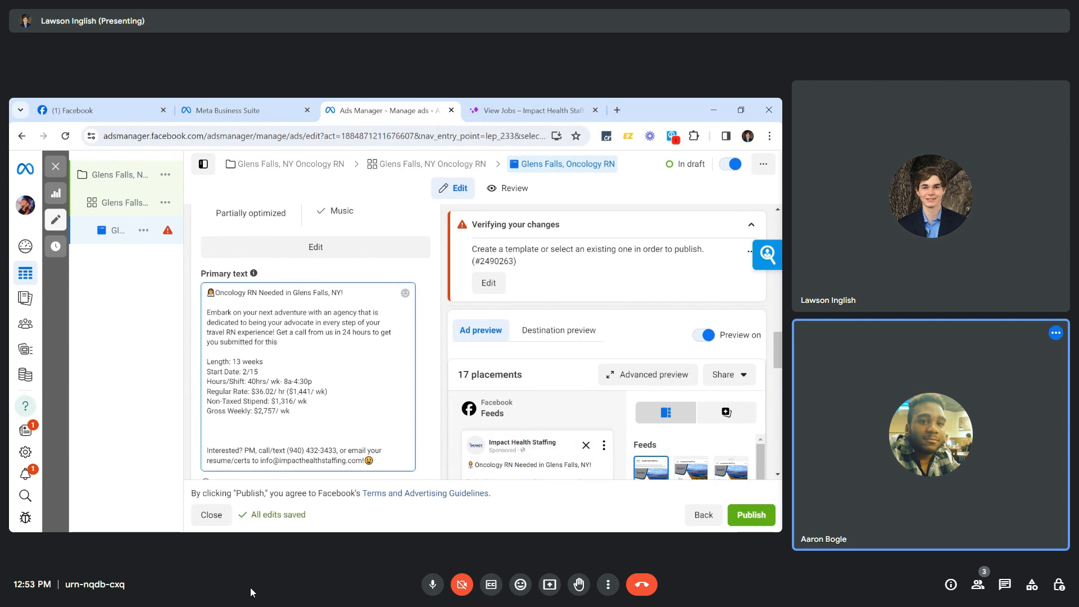
text( a)
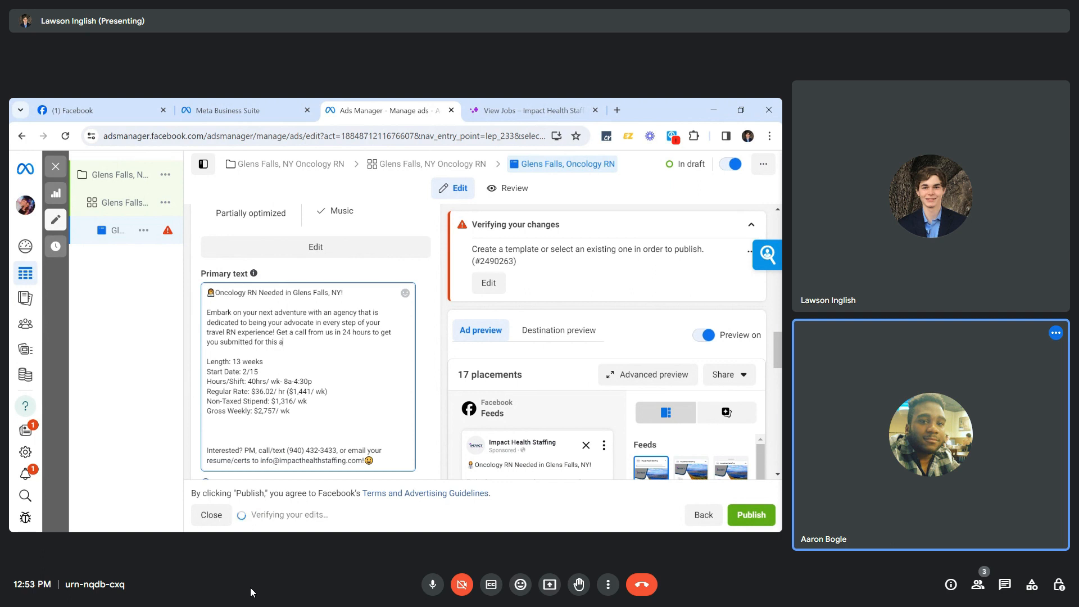
text(wesome opportunity!)
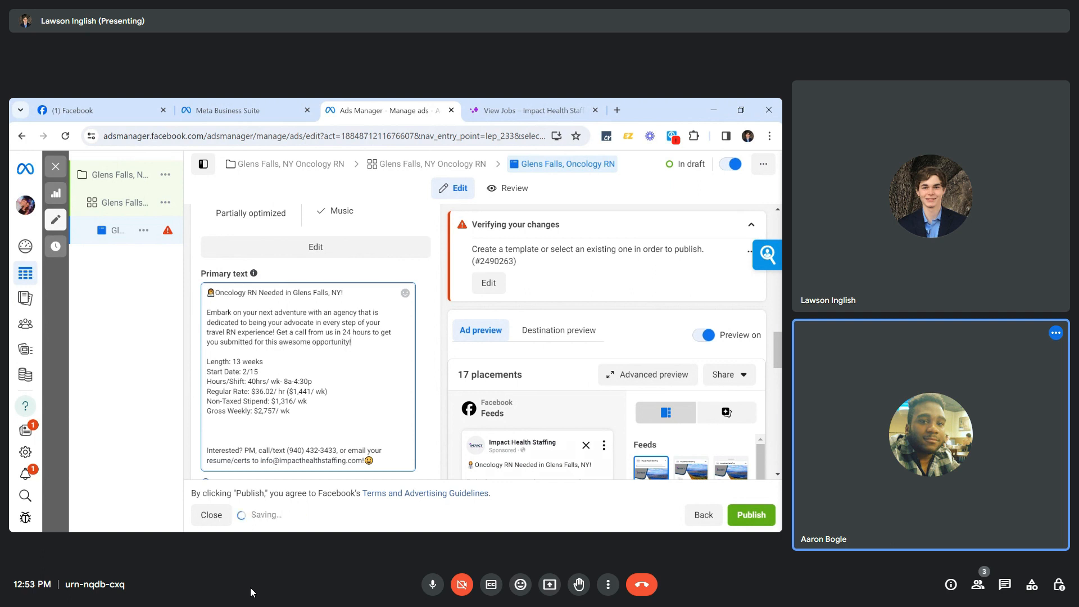
key(Down)
drag(276, 333, 351, 342)
key(ctrl+c)
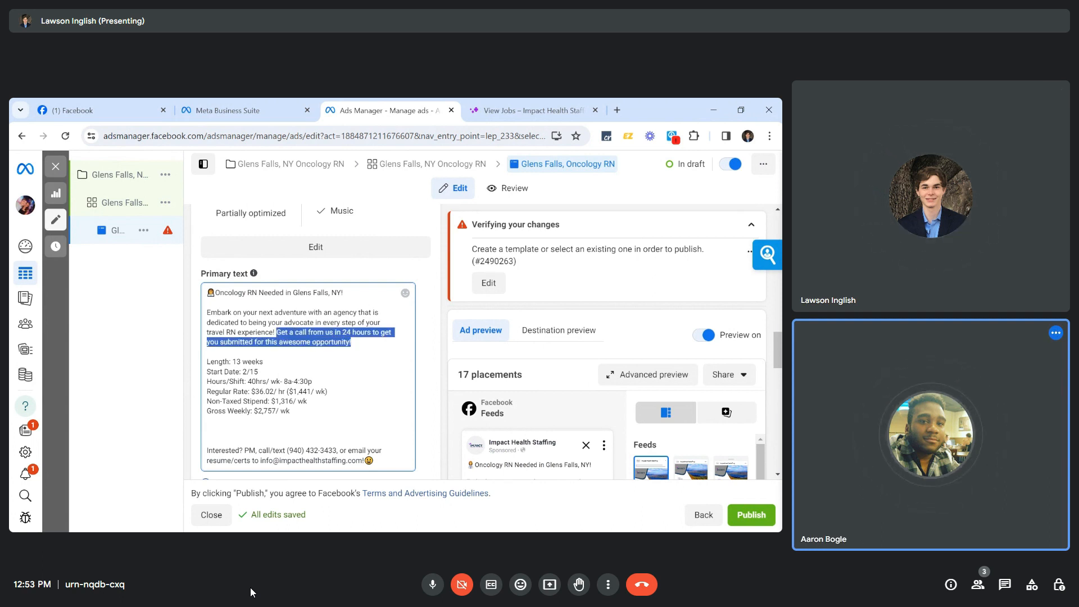
click(208, 431)
key(ctrl+v)
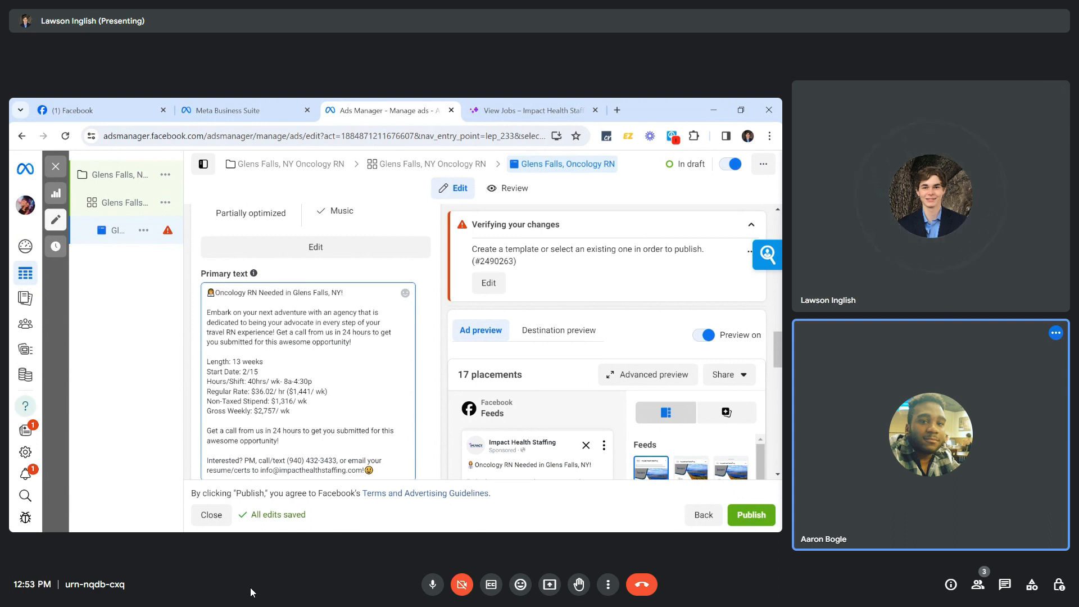
drag(277, 332, 351, 342)
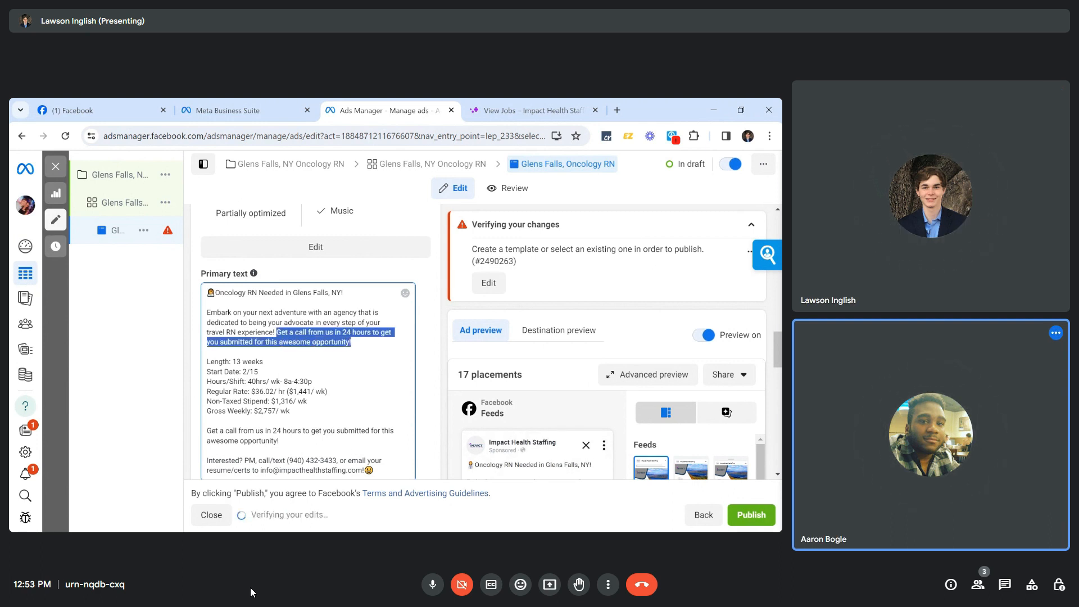
key(BackSpace)
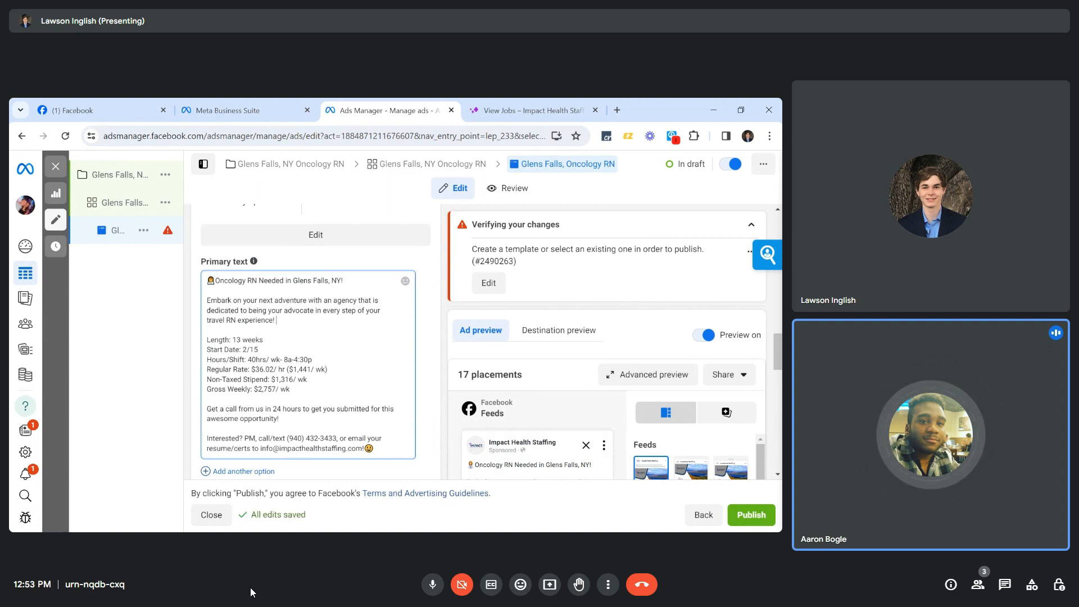
Paste a copy of the full primary text into a newly added second primary text option.
scroll(265, 435, down, 1)
click(265, 434)
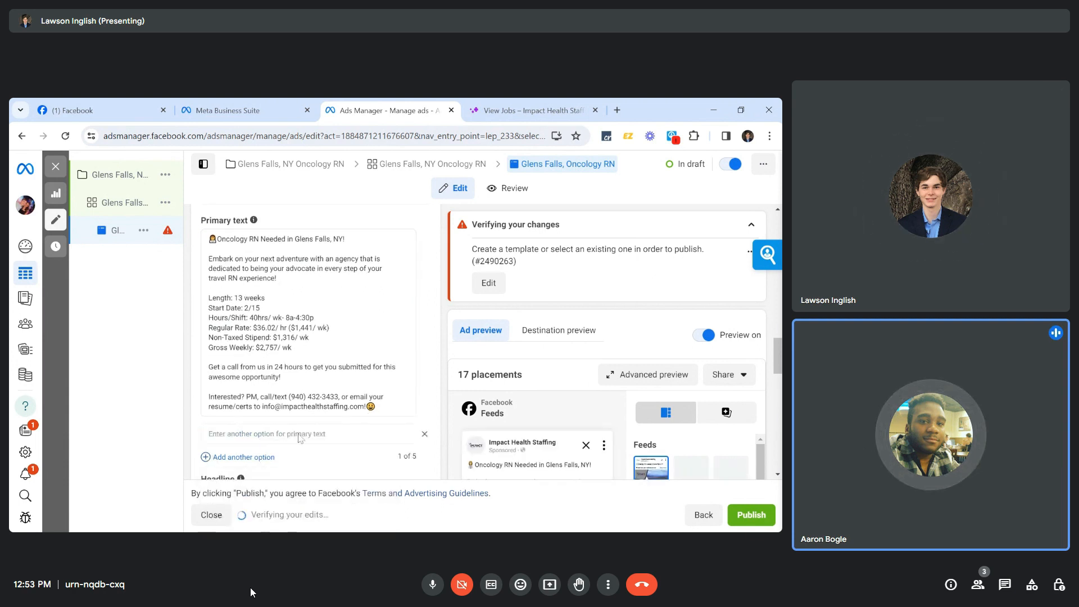
drag(376, 407, 209, 236)
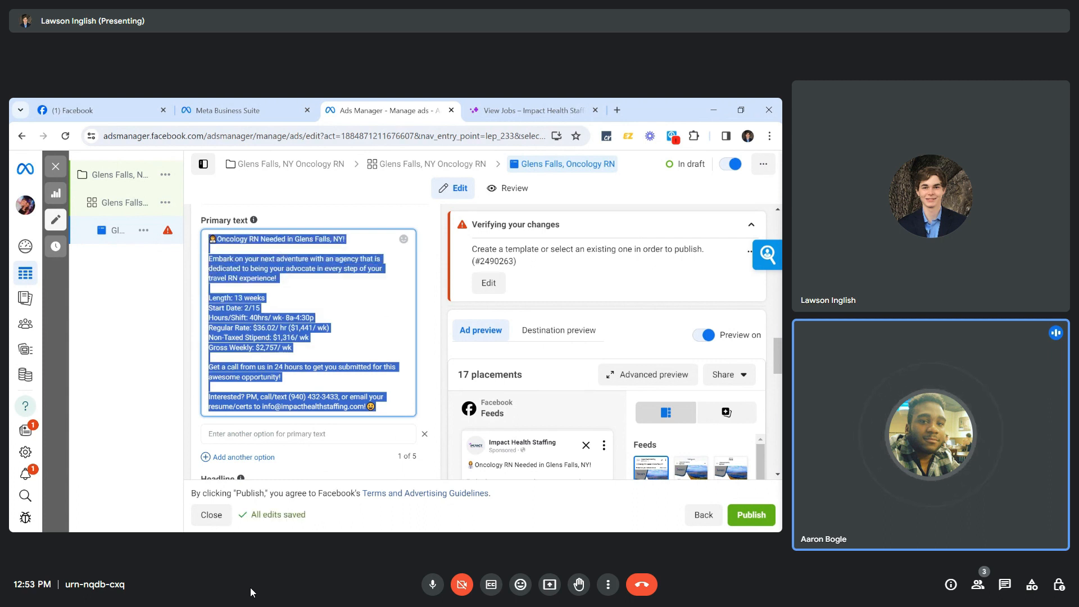
scroll(309, 337, down, 1)
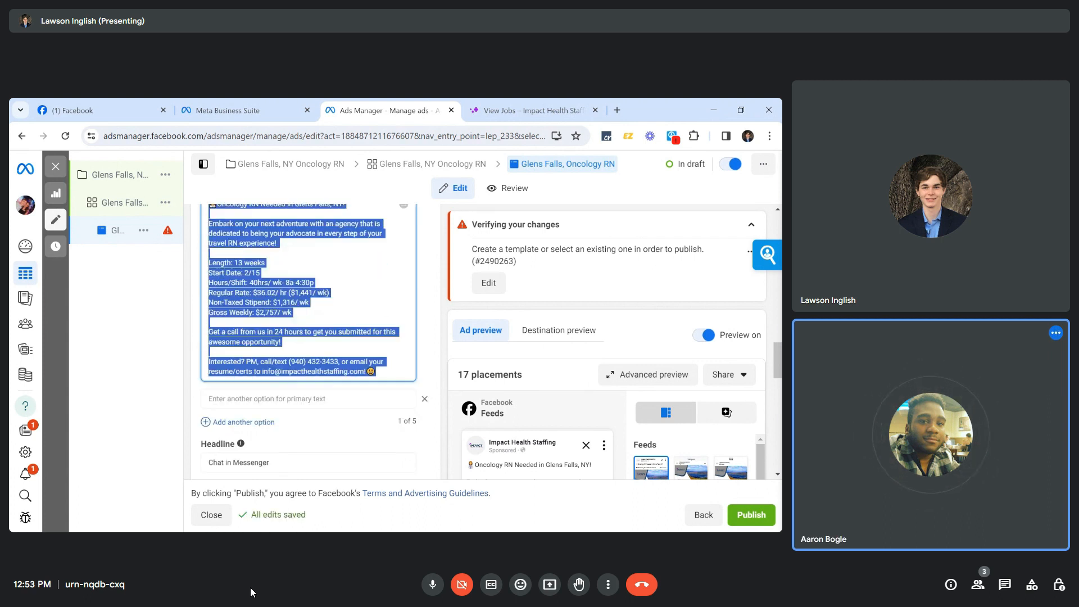
click(309, 399)
key(ctrl+v)
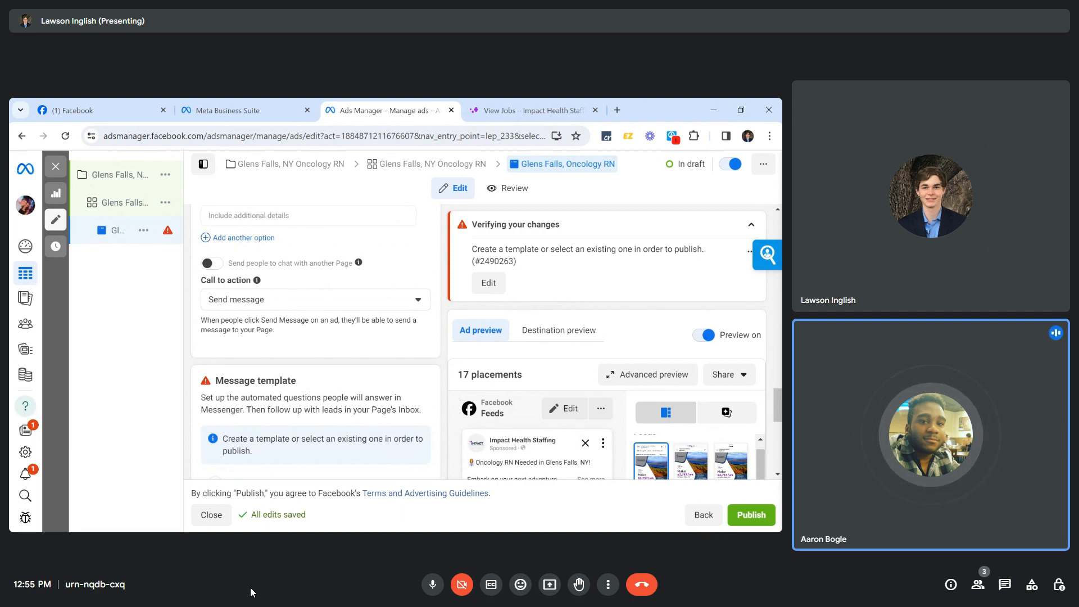
Capitalize 'Within' and 'Hours' in the headline 'Get a Call Within 24 Hours!'.
scroll(359, 374, up, 1)
scroll(360, 373, up, 4)
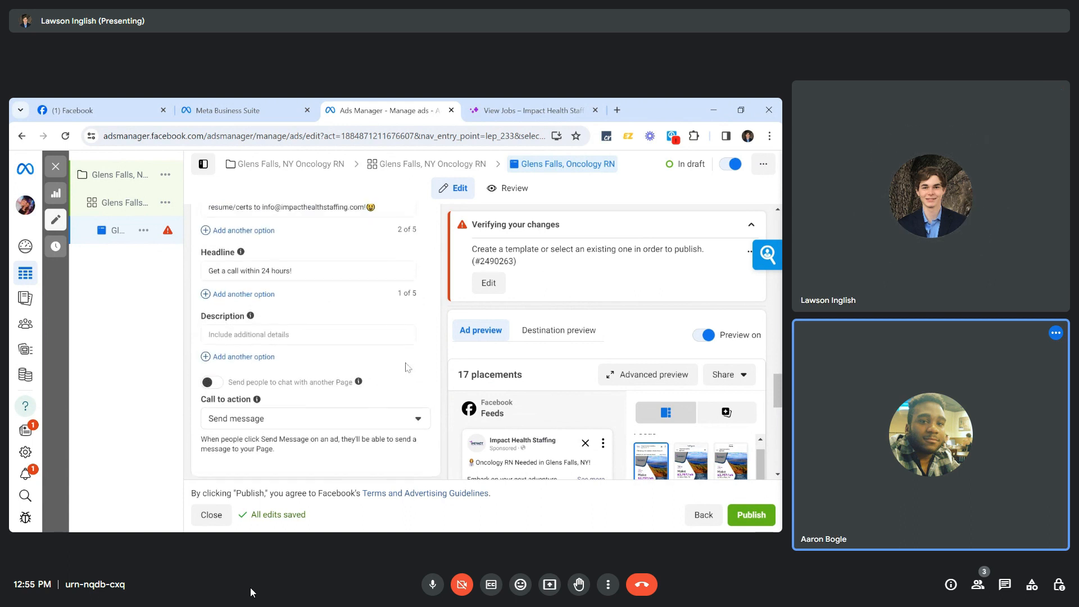
click(227, 271)
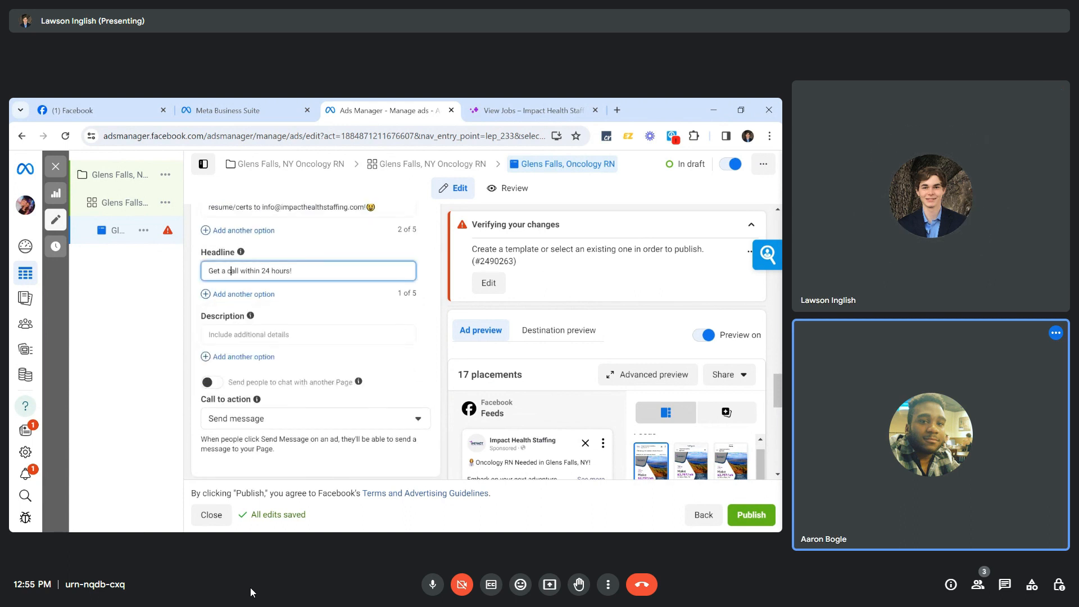
key(BackSpace)
text(W)
key(Right)
key(Right)
key(Right)
key(Right)
key(Right)
key(Right)
key(Right)
key(Right)
key(Right)
key(Right)
key(BackSpace)
text(H)
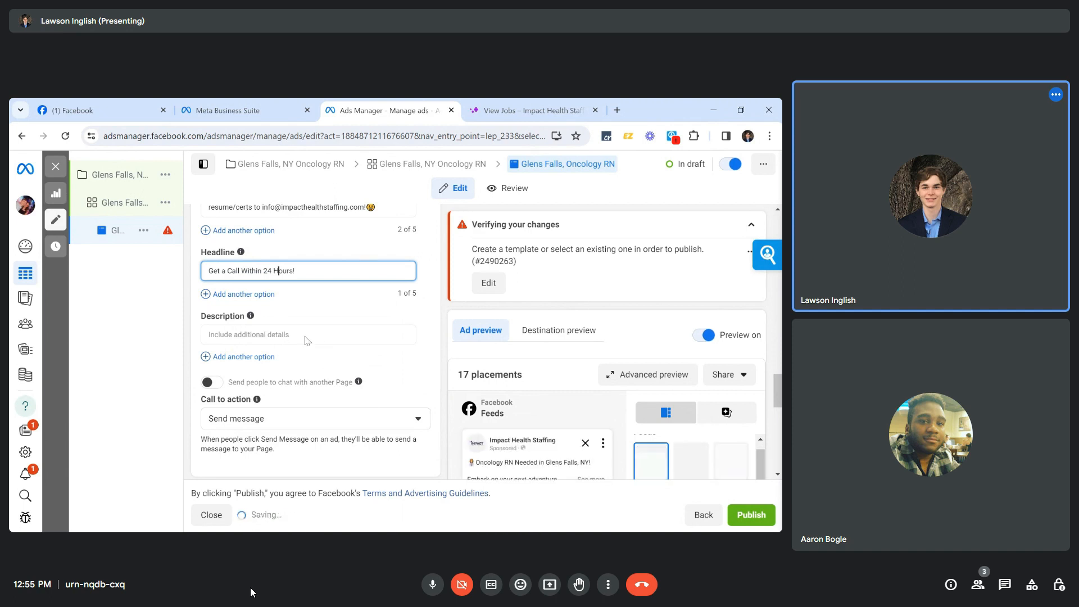
click(307, 340)
Add 'Travel Oncology RN Needed!' to the start of the headline.
scroll(307, 341, down, 1)
click(345, 321)
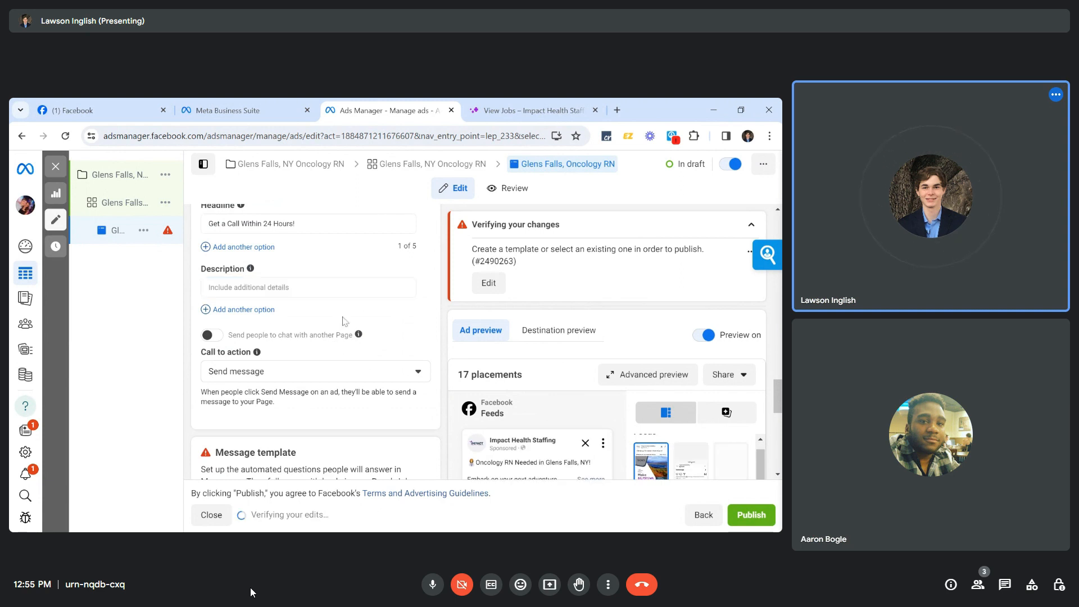
scroll(345, 321, down, 1)
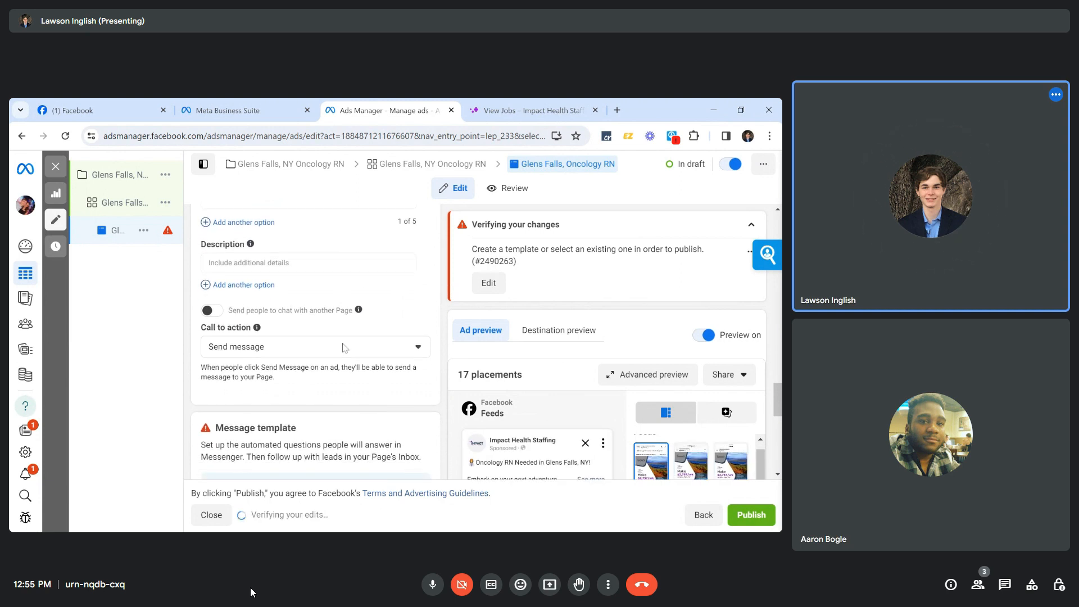
scroll(335, 388, up, 2)
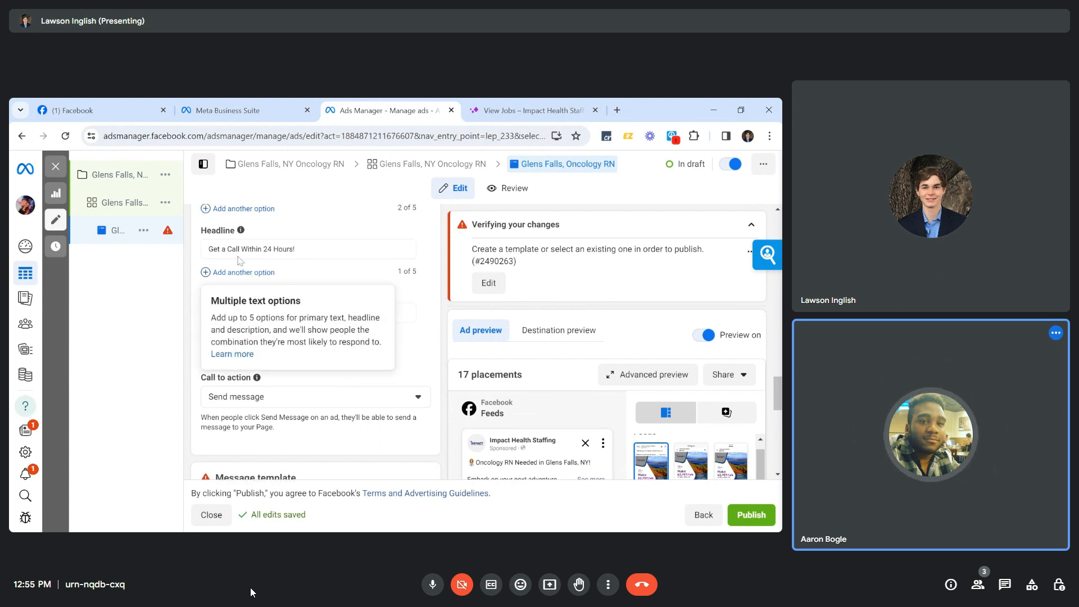
click(308, 249)
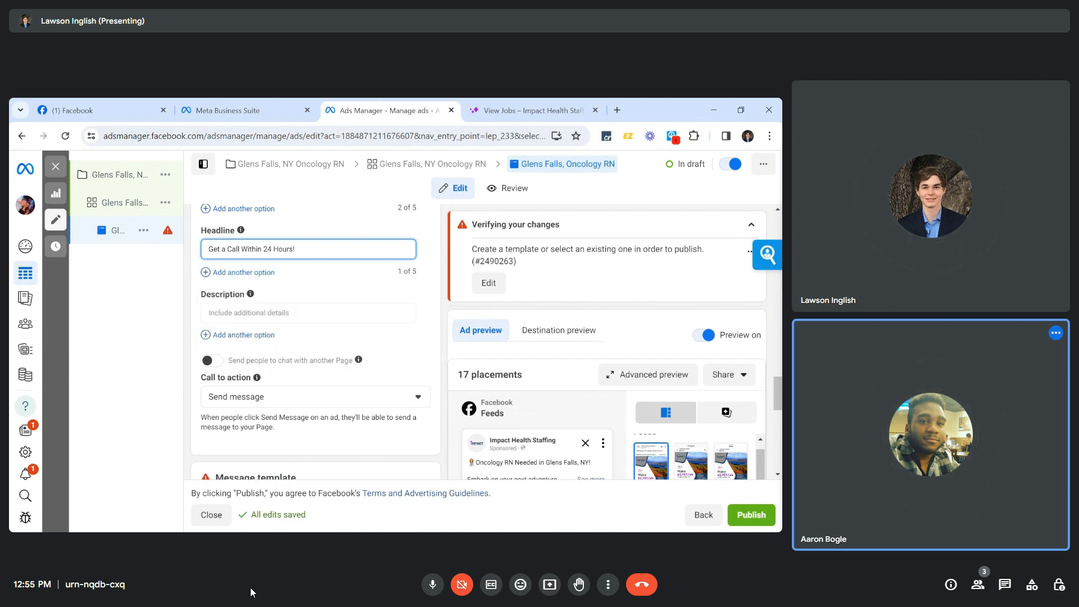
text(Travel Oncology RN Needed)
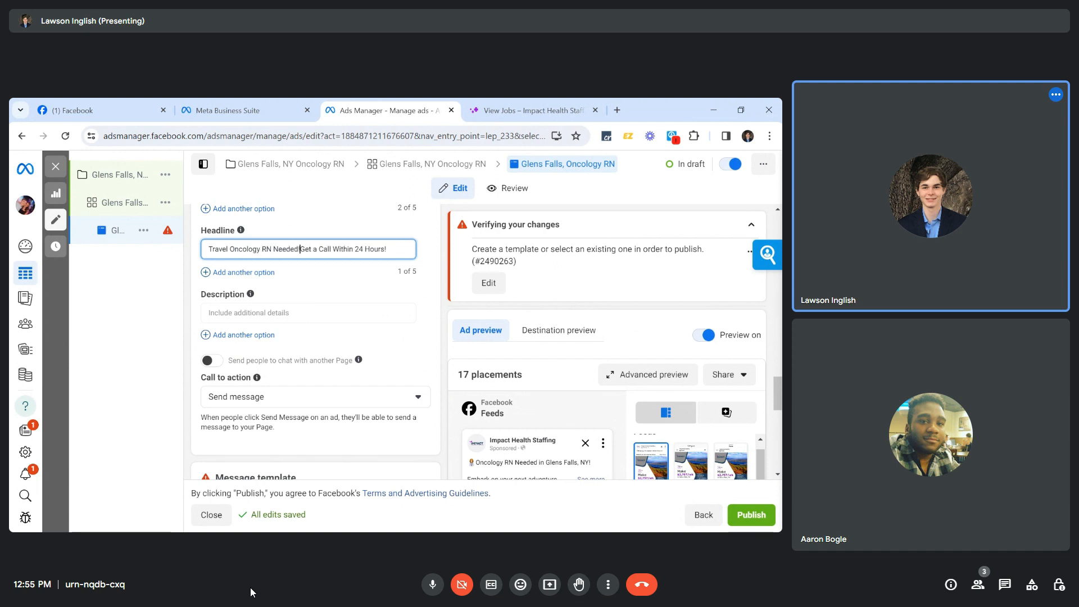
text(!)
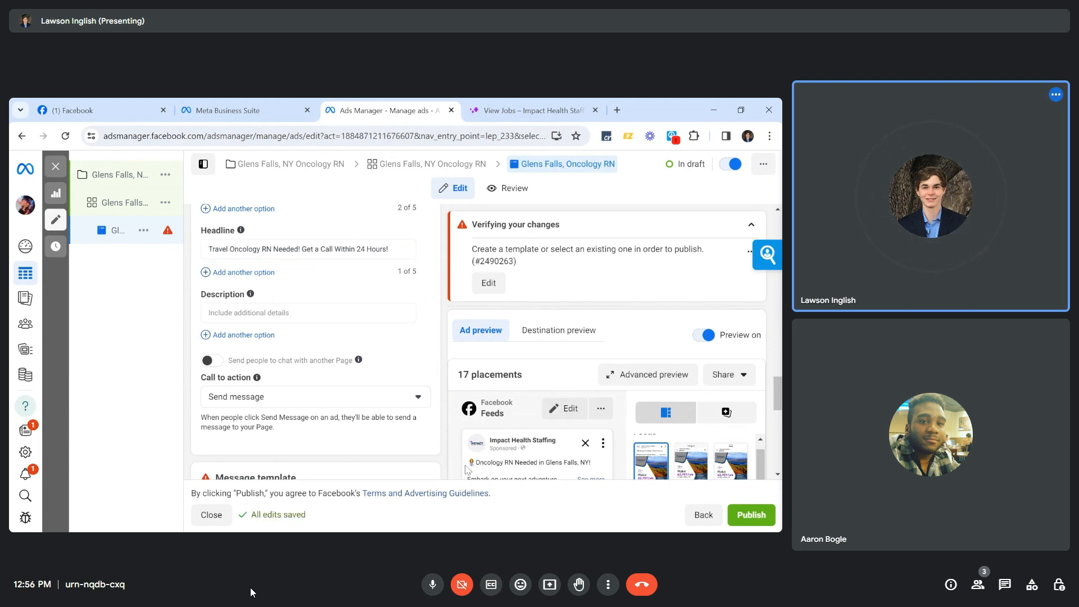
Paste the emoji from the Facebook page's recent job post before 'Travel' in the headline.
click(108, 109)
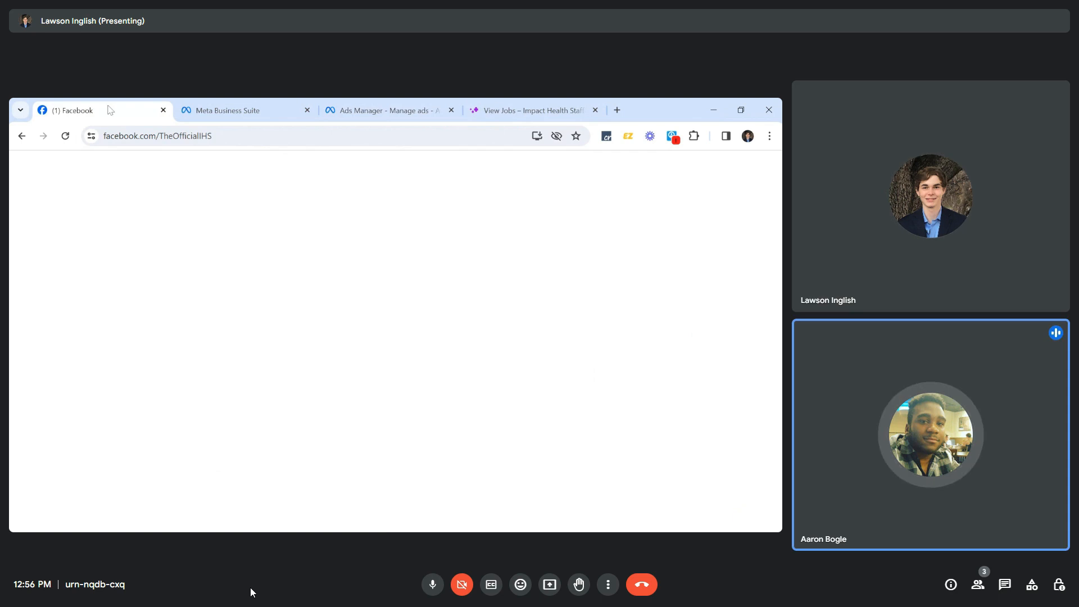
scroll(308, 424, down, 2)
scroll(308, 429, down, 5)
scroll(311, 429, down, 5)
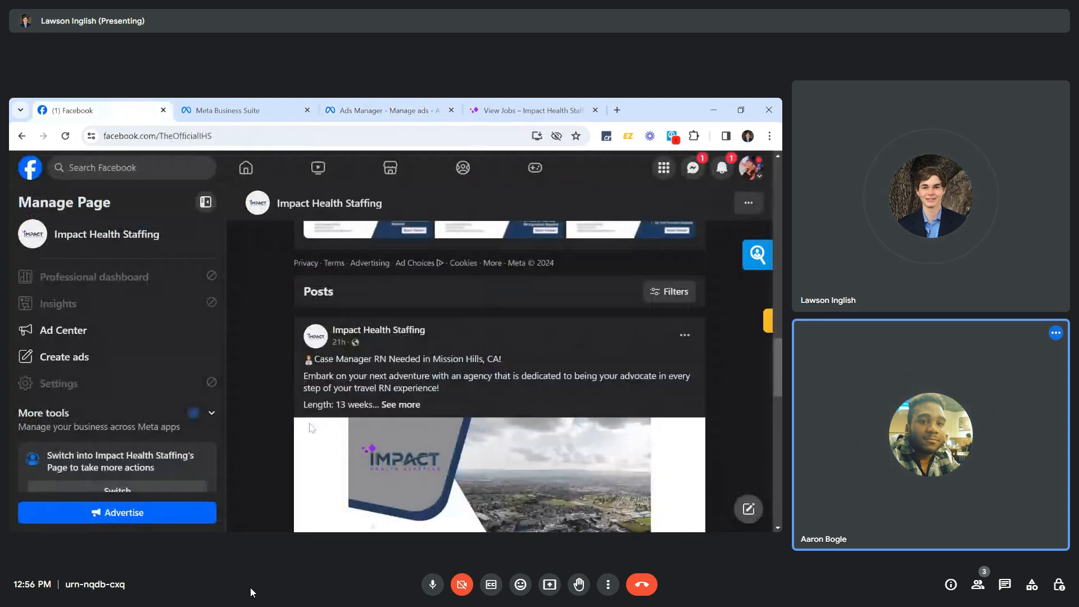
scroll(312, 428, down, 1)
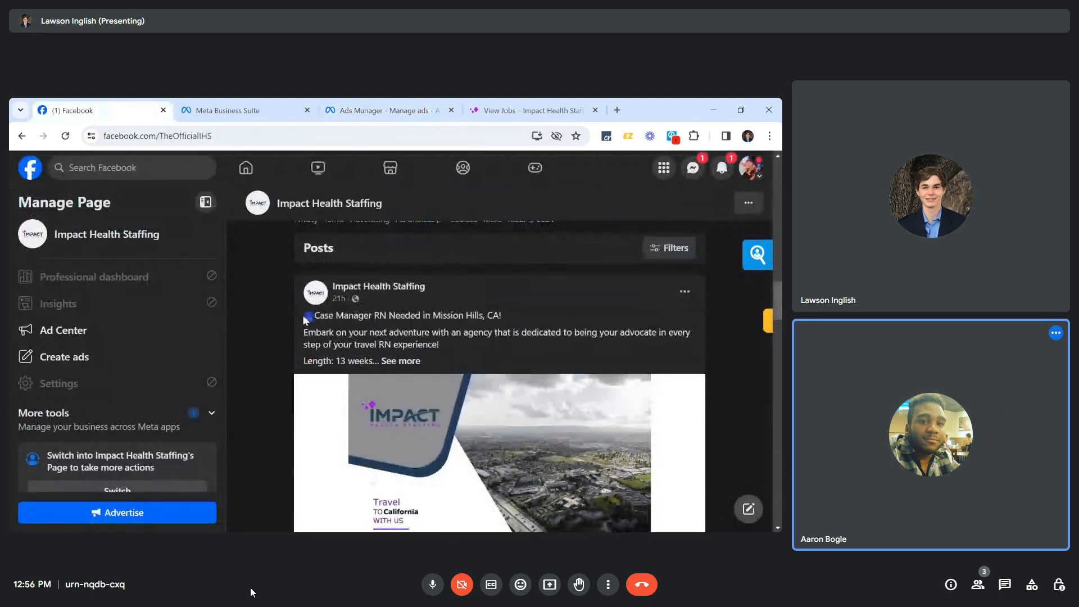
click(348, 110)
click(223, 256)
text(👩‍⚕️)
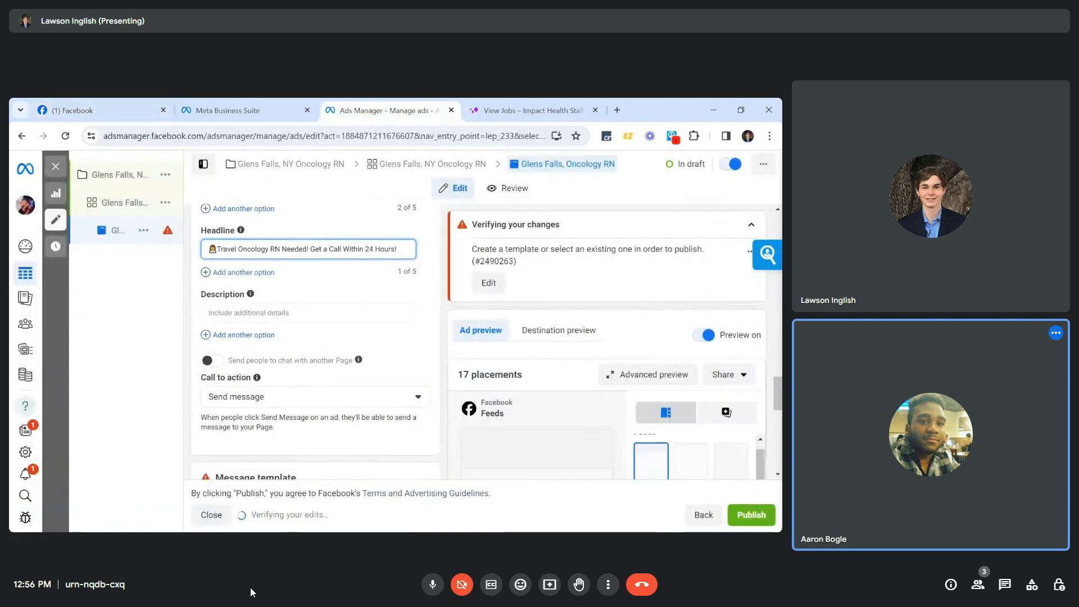
scroll(299, 394, down, 1)
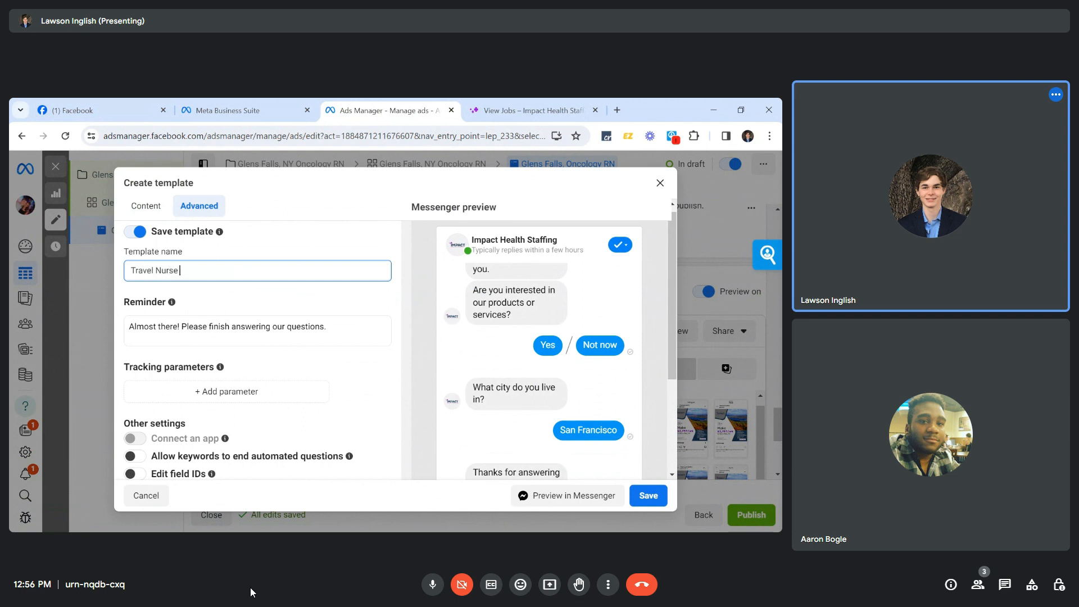
Review the template's Advanced settings: reminder message, tracking parameters and other settings.
text(s)
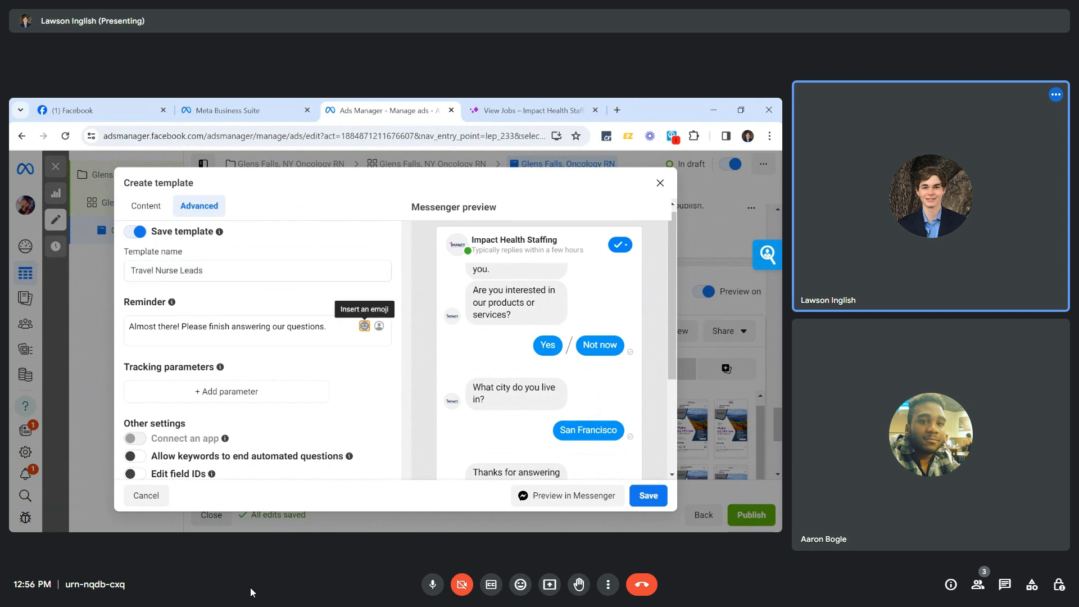
mouse_move(172, 302)
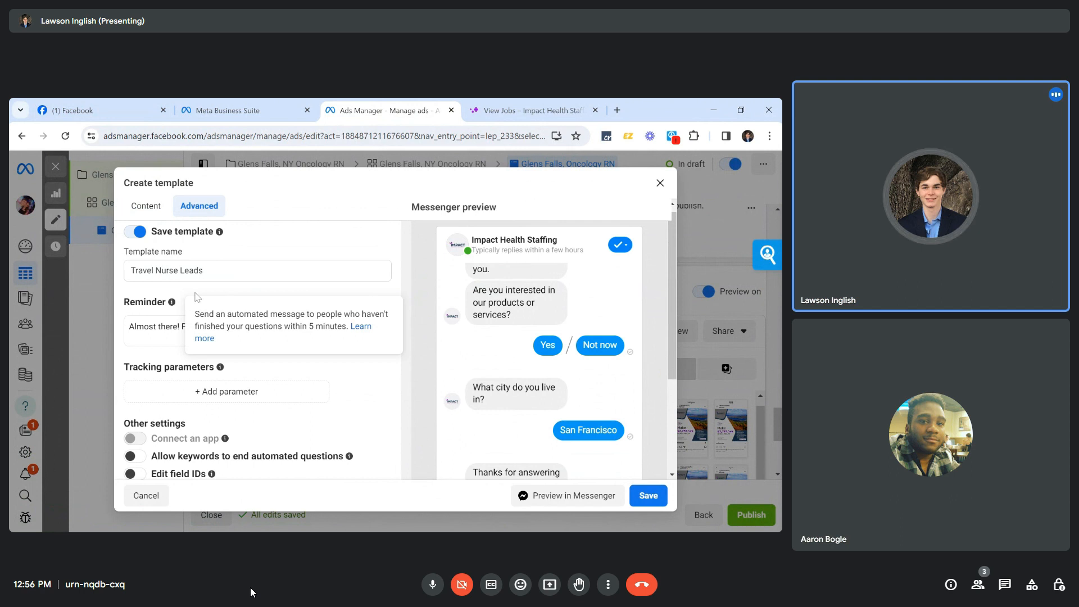
scroll(304, 405, down, 1)
scroll(305, 409, down, 2)
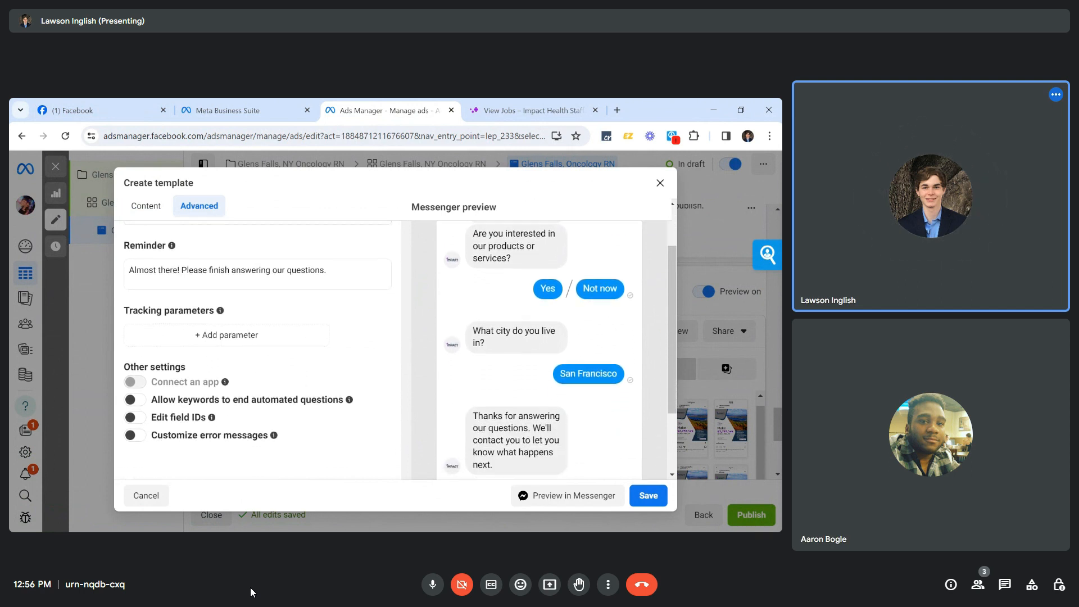
scroll(306, 408, down, 1)
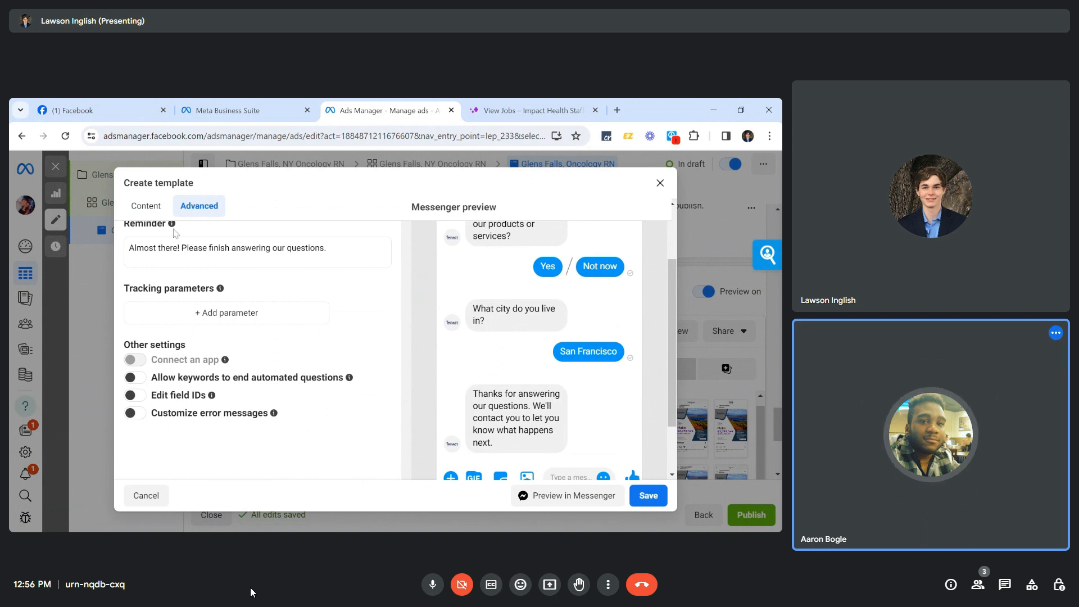
scroll(323, 390, down, 3)
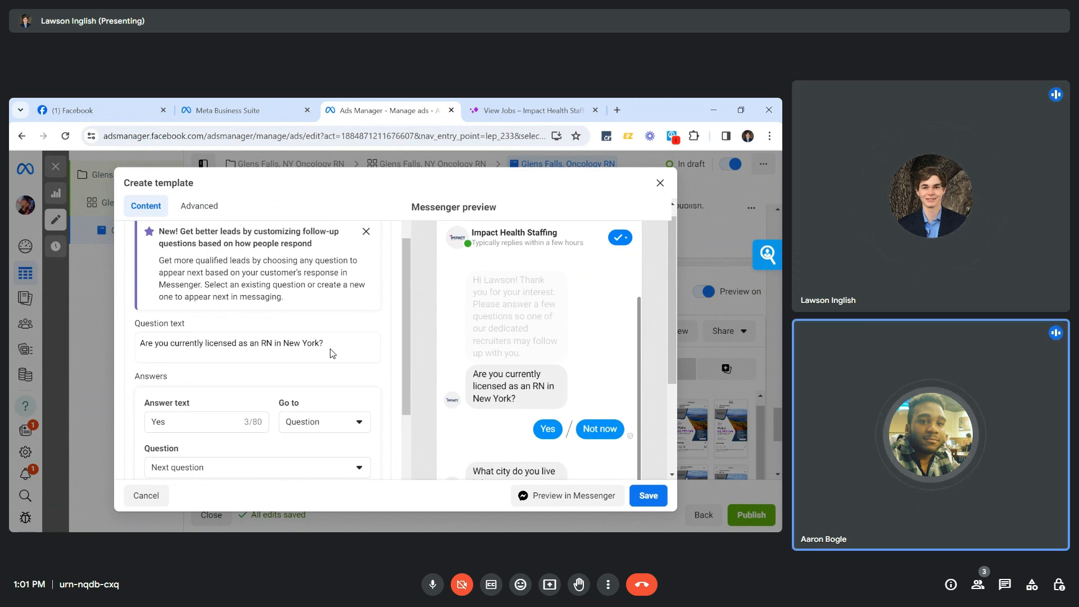
Edit the RN licence question's 'Not now' answer to read 'No', still routed to Disqualification.
scroll(330, 353, down, 1)
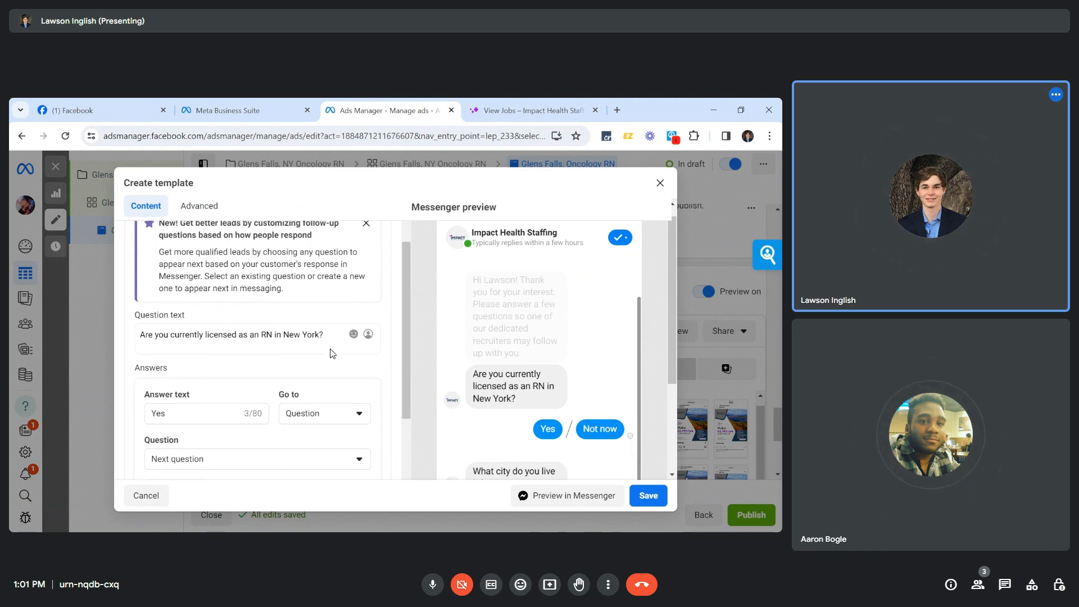
scroll(331, 353, down, 4)
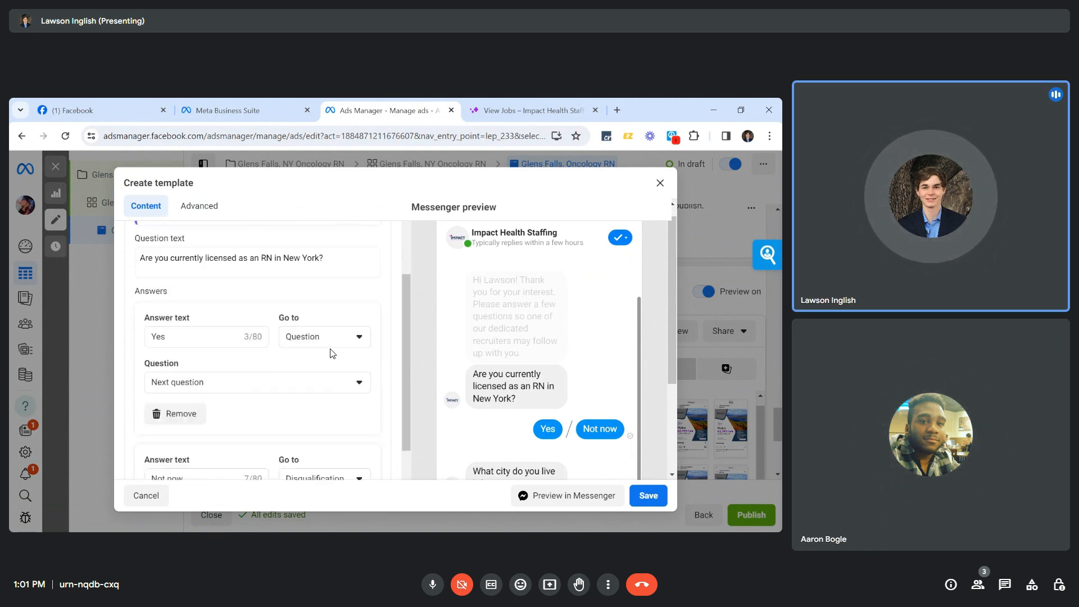
scroll(330, 353, down, 1)
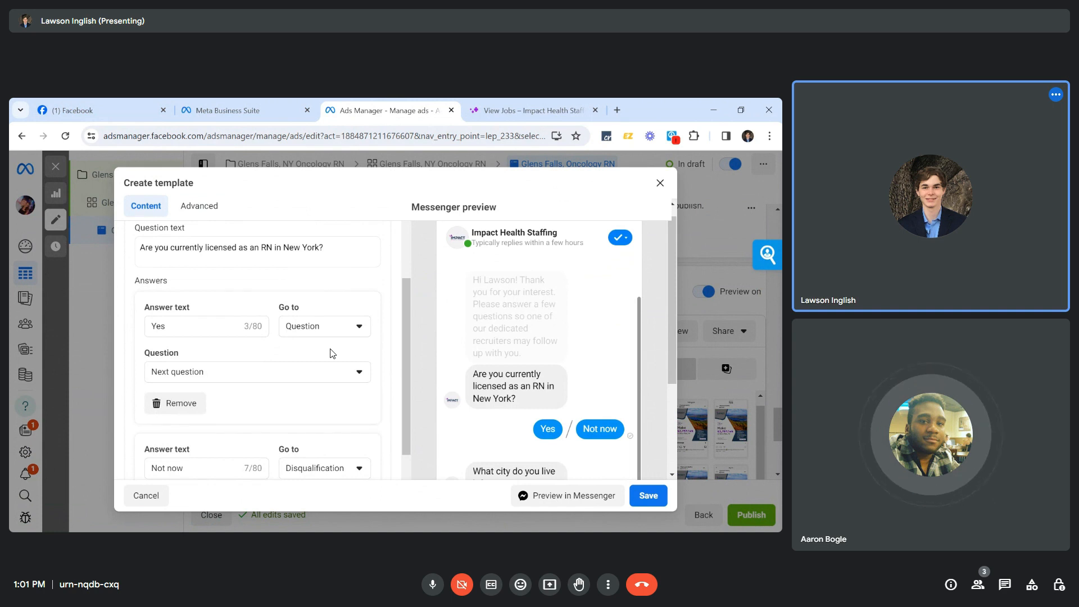
scroll(242, 359, down, 1)
click(206, 443)
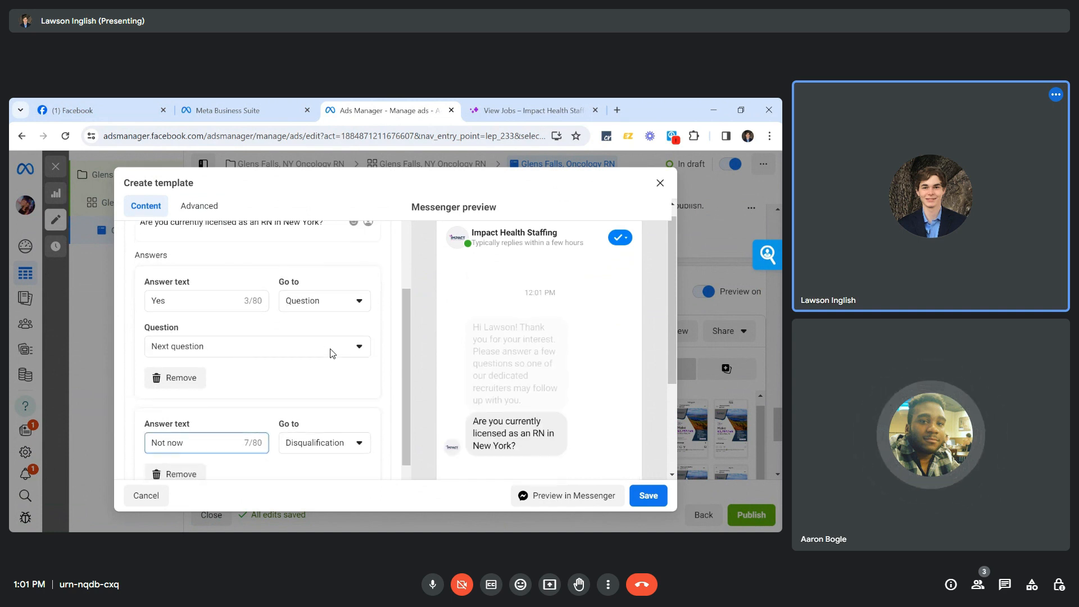
key(BackSpace)
key(BackSpace)
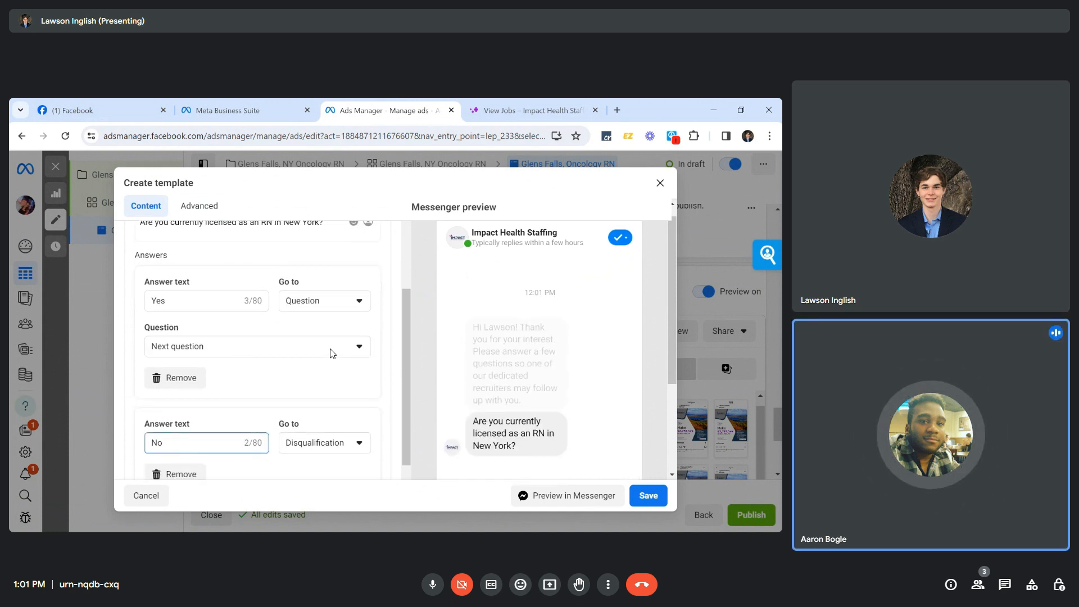
click(131, 382)
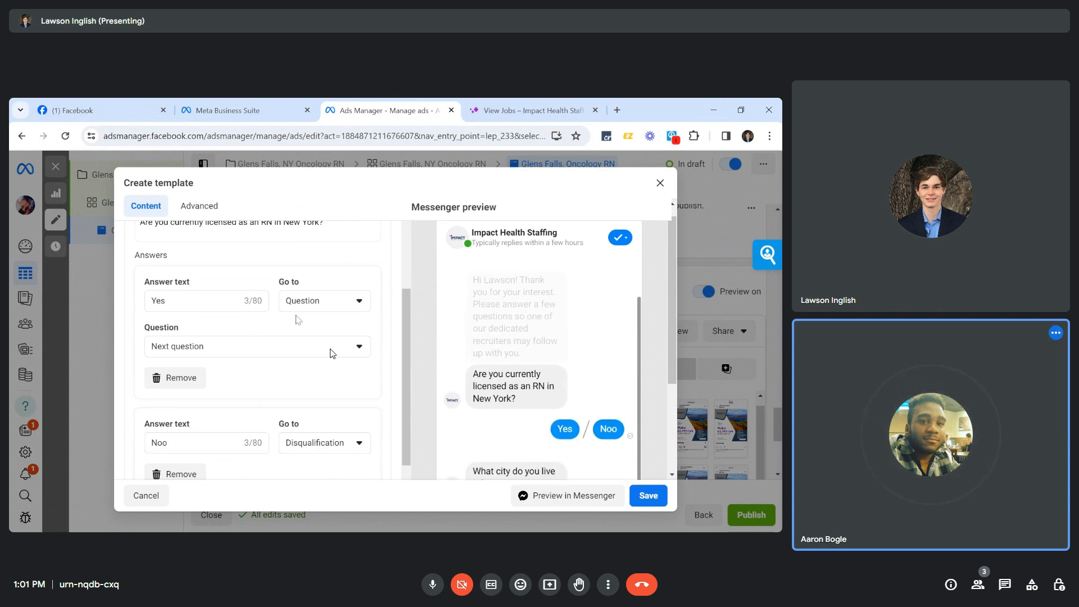
scroll(331, 353, down, 1)
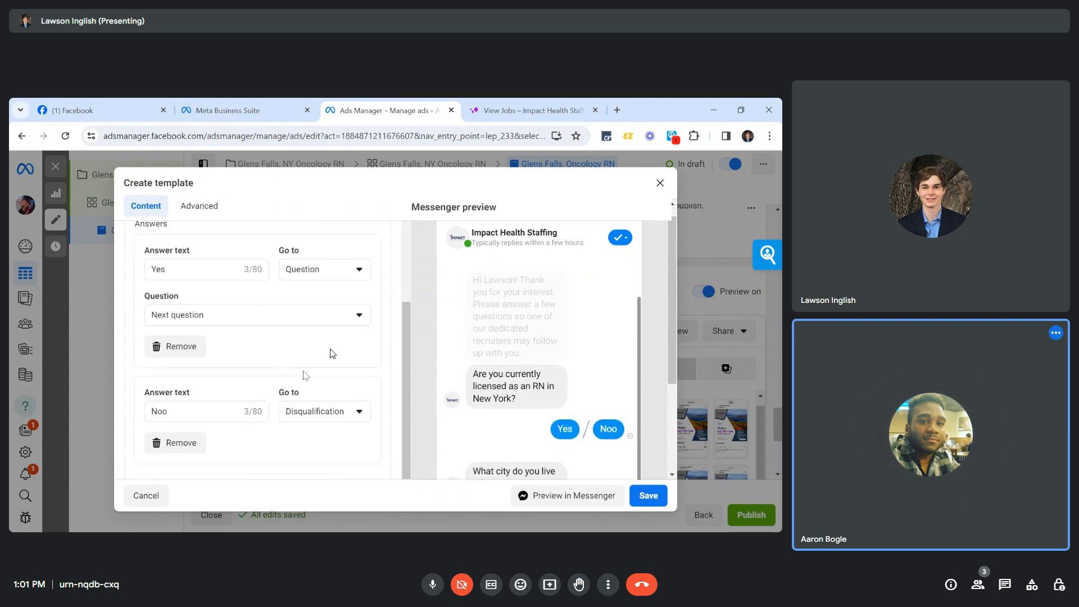
scroll(332, 353, down, 1)
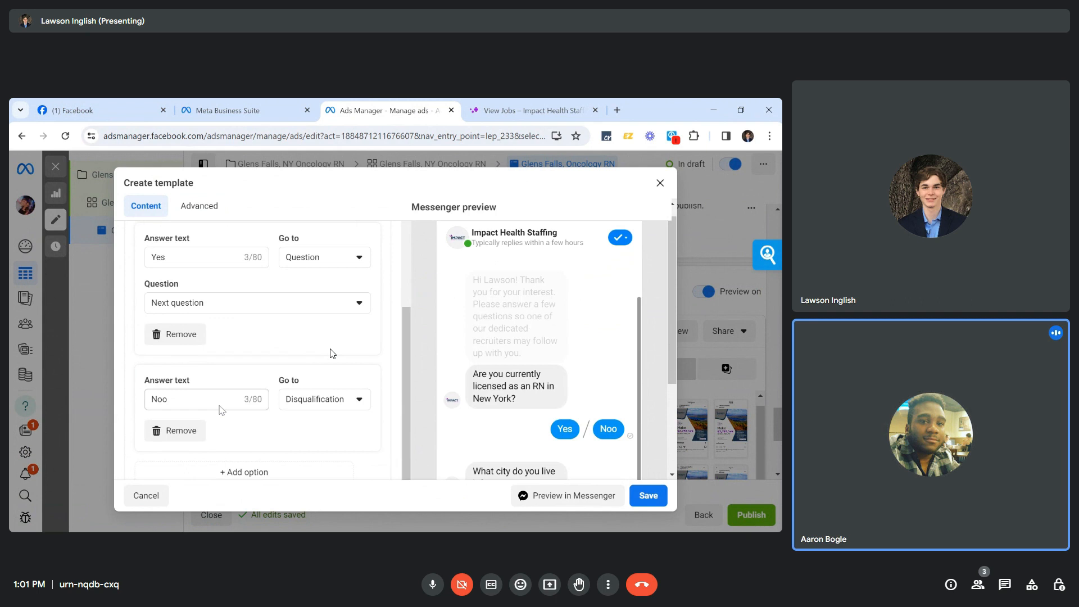
key(BackSpace)
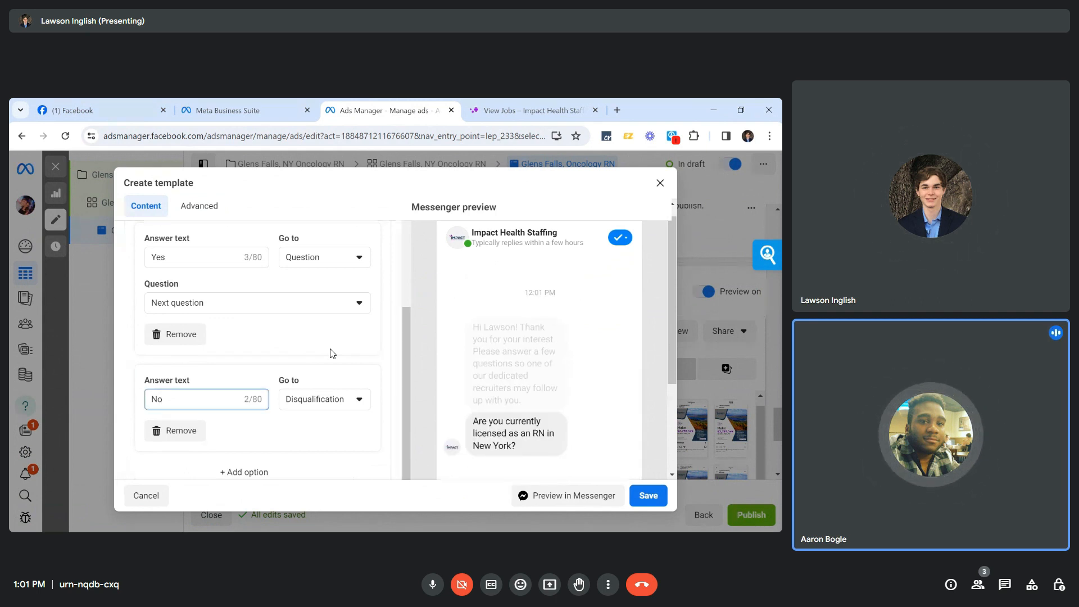
scroll(332, 353, down, 2)
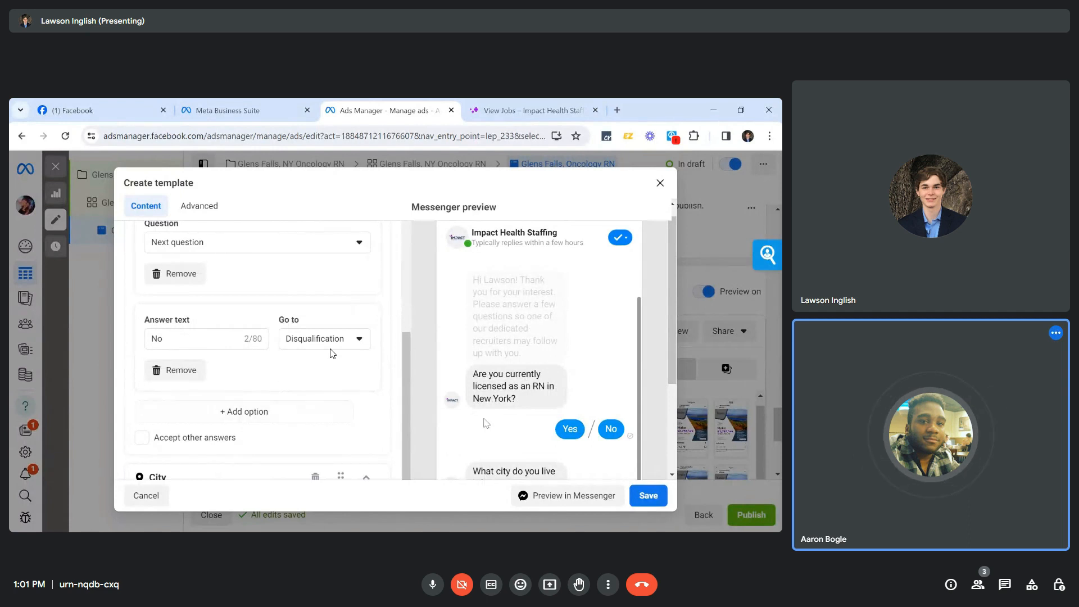
scroll(331, 353, up, 2)
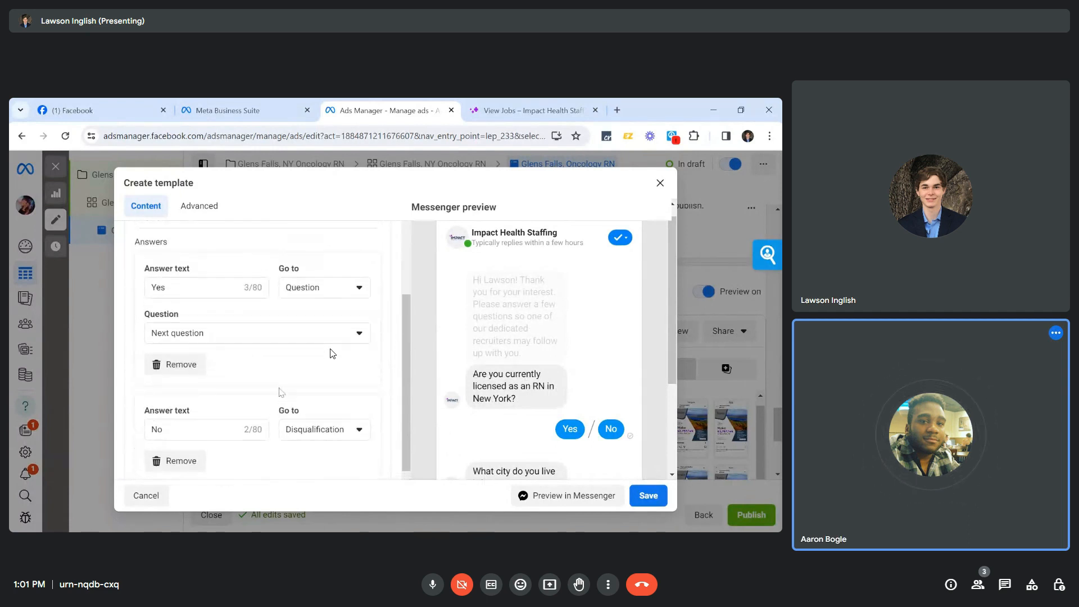
scroll(331, 353, down, 1)
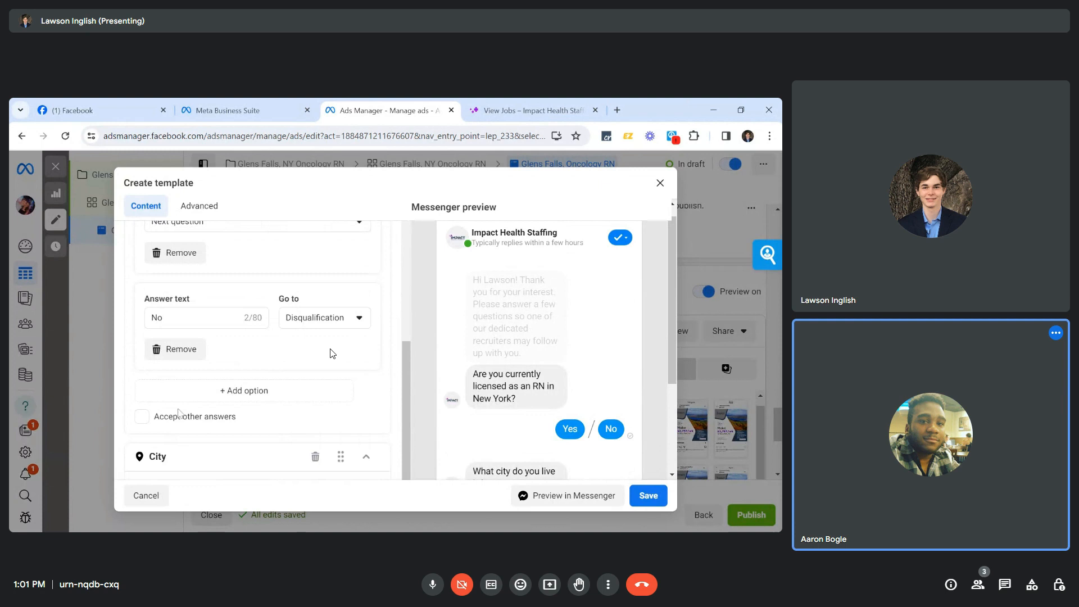
scroll(331, 353, down, 1)
scroll(332, 353, up, 1)
scroll(332, 353, up, 1)
scroll(332, 353, down, 2)
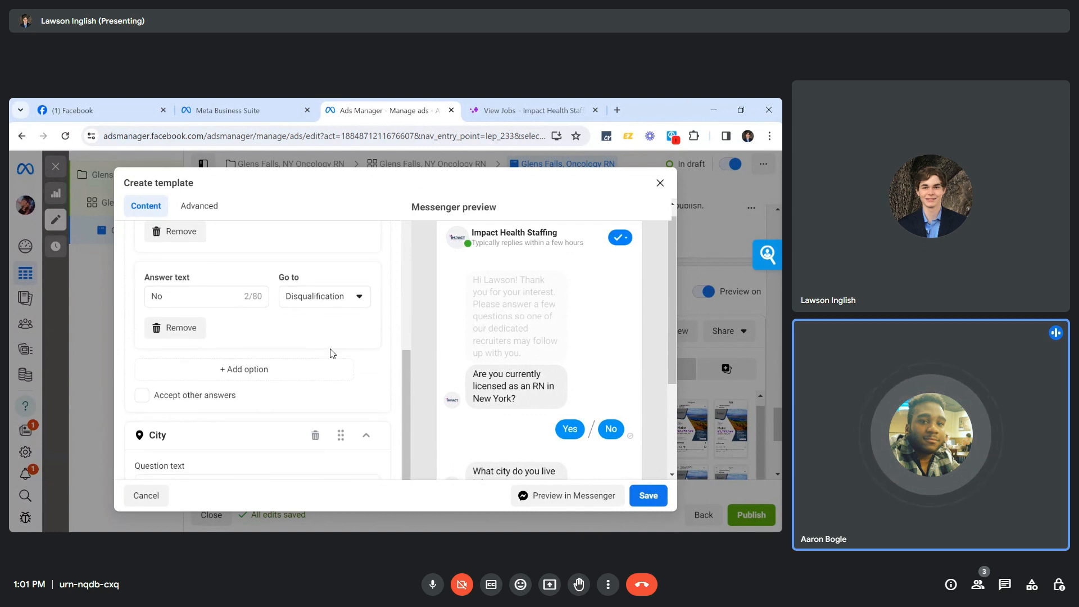
scroll(332, 353, down, 1)
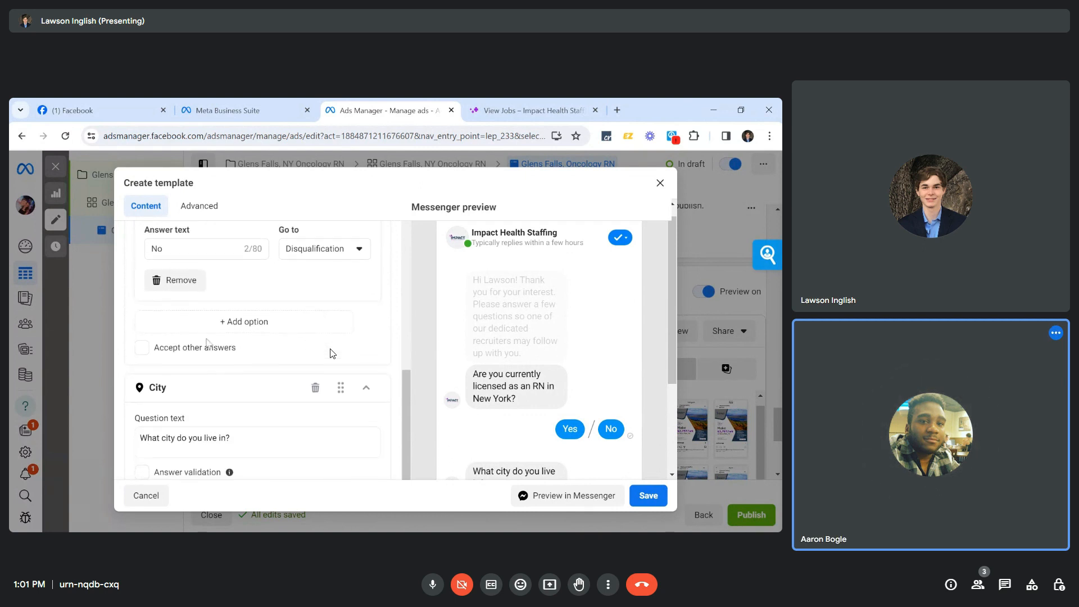
scroll(233, 339, down, 1)
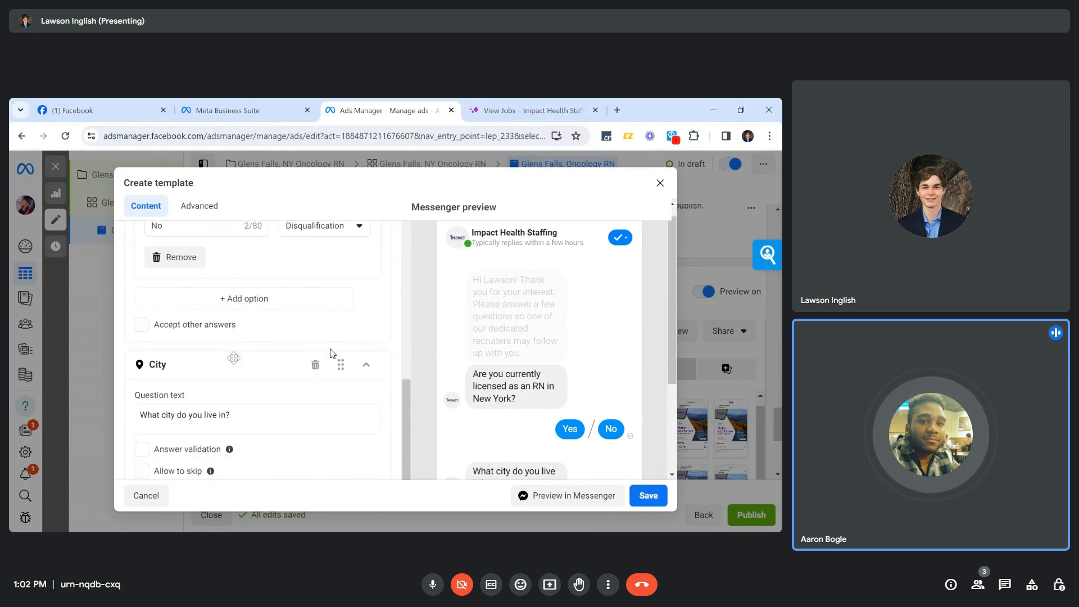
scroll(234, 358, up, 1)
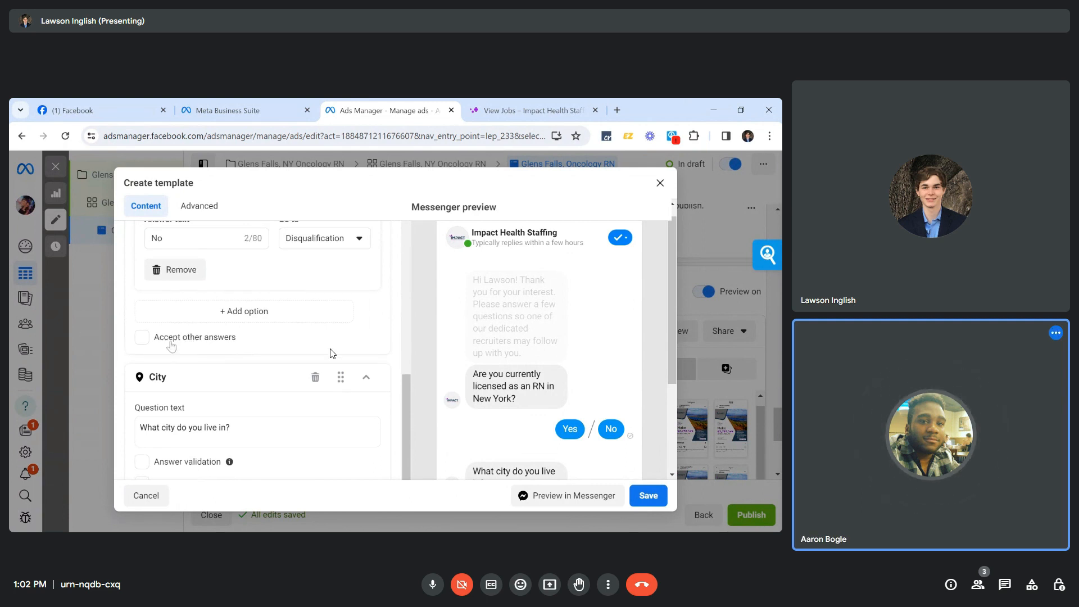
scroll(329, 392, down, 2)
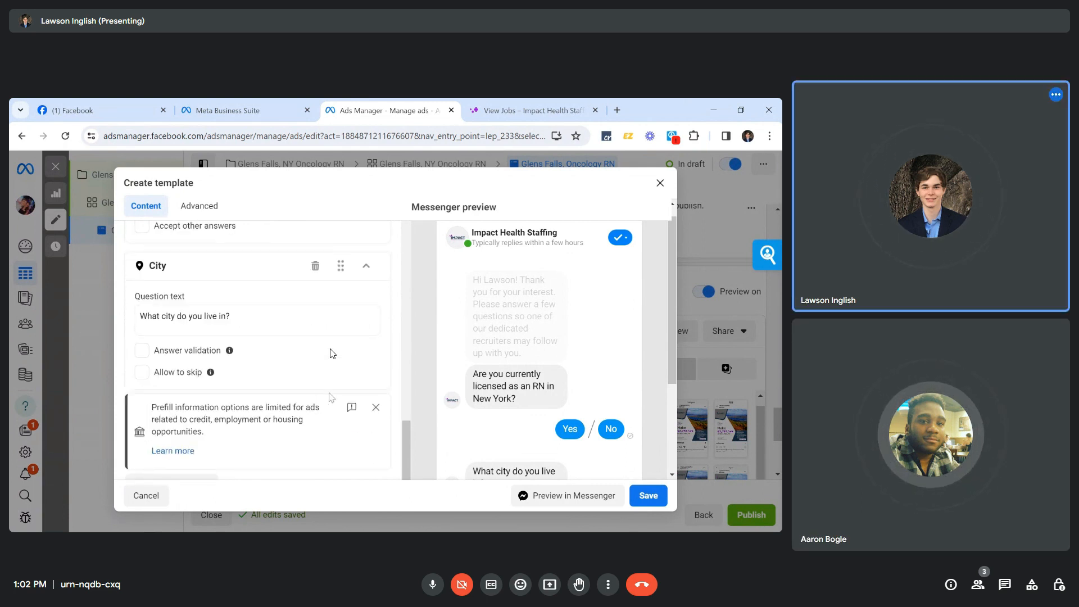
scroll(371, 293, up, 1)
scroll(332, 353, down, 1)
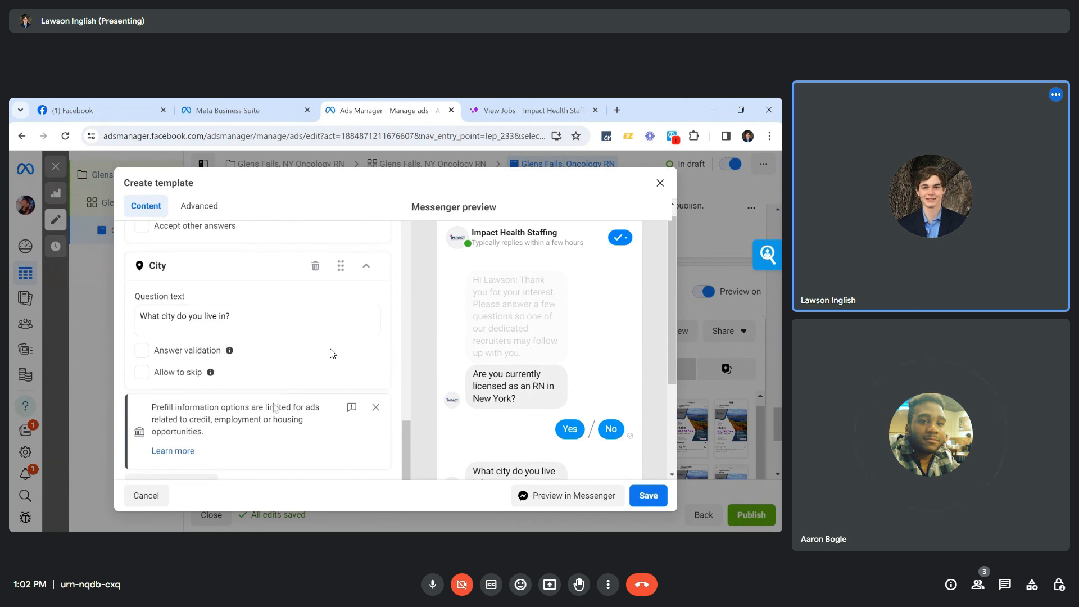
Delete the City question from the template.
click(184, 482)
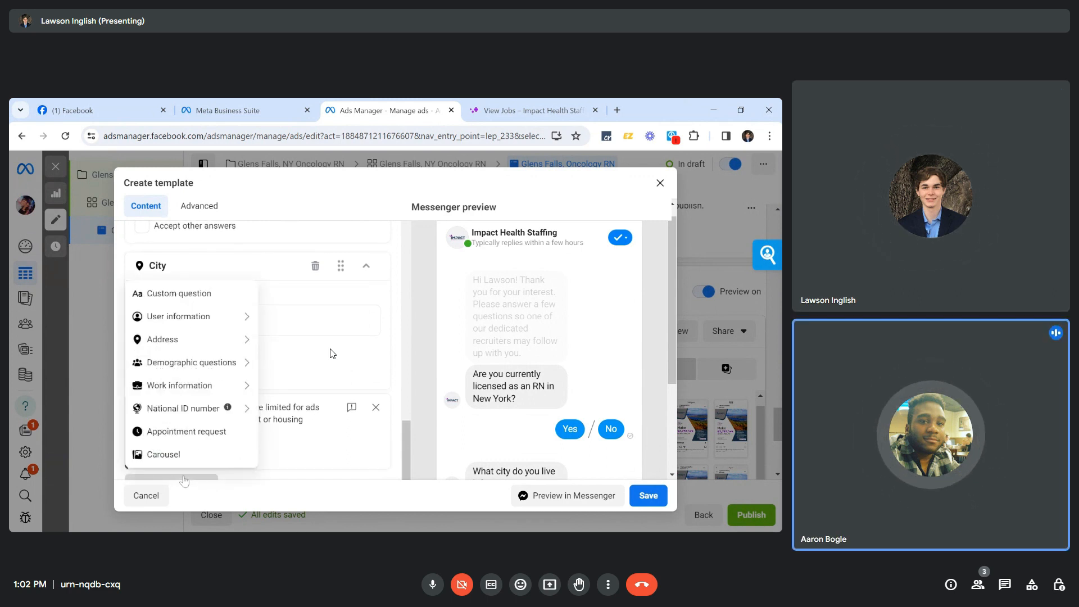
click(403, 417)
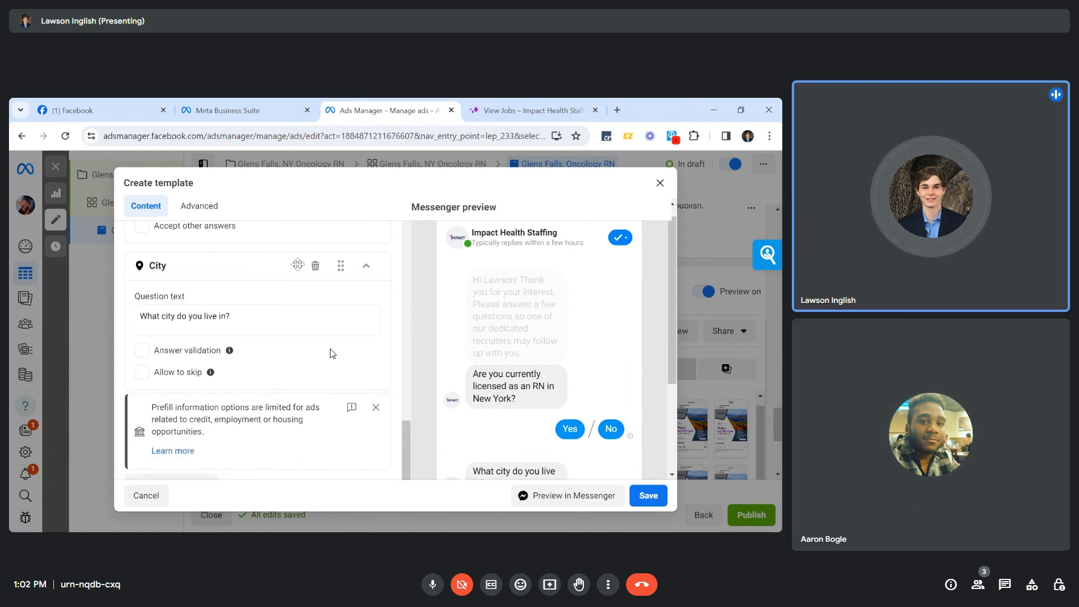
click(316, 266)
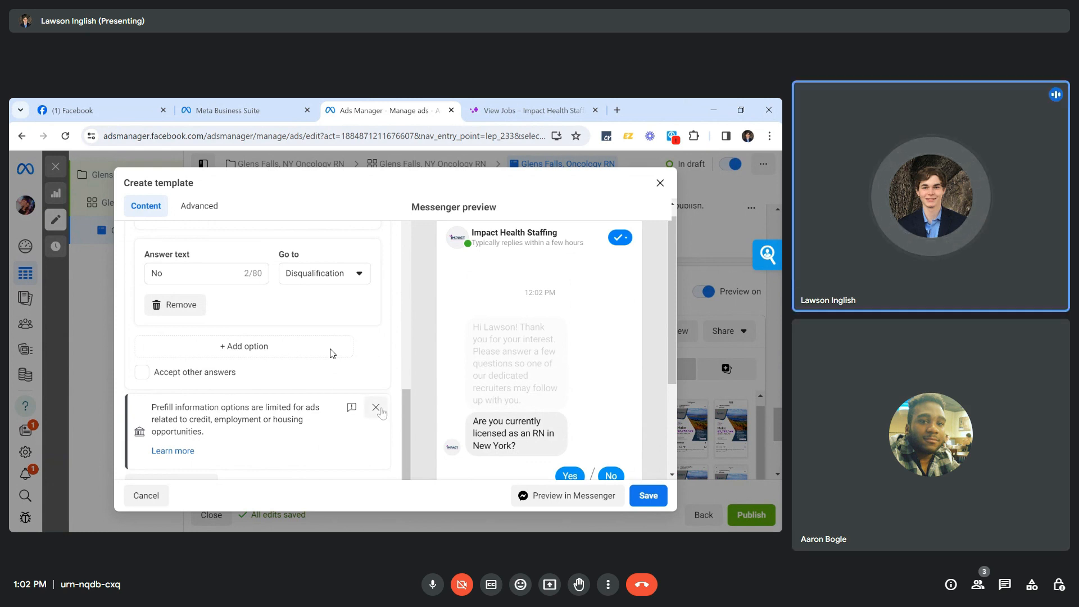
Show the list of question types available for the next question.
scroll(277, 438, up, 1)
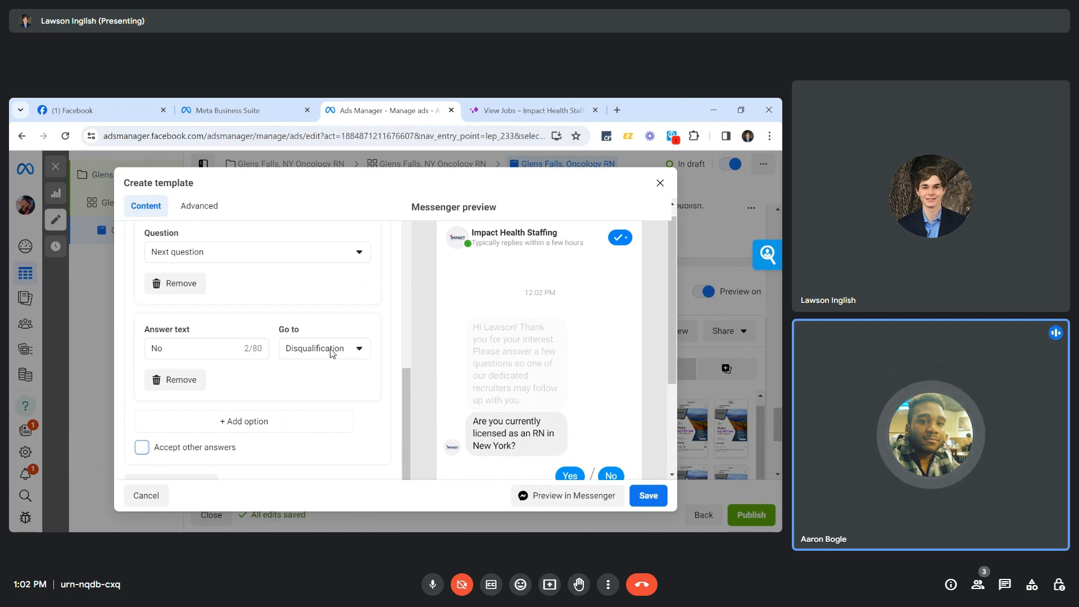
scroll(332, 352, up, 1)
scroll(332, 353, down, 3)
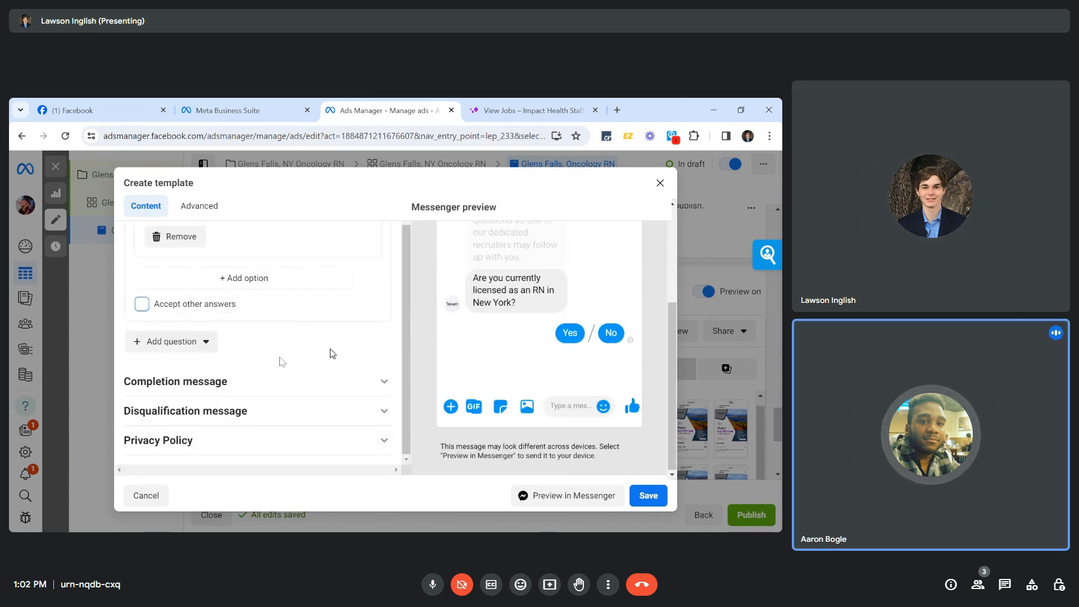
scroll(282, 361, up, 1)
scroll(282, 362, up, 1)
click(168, 359)
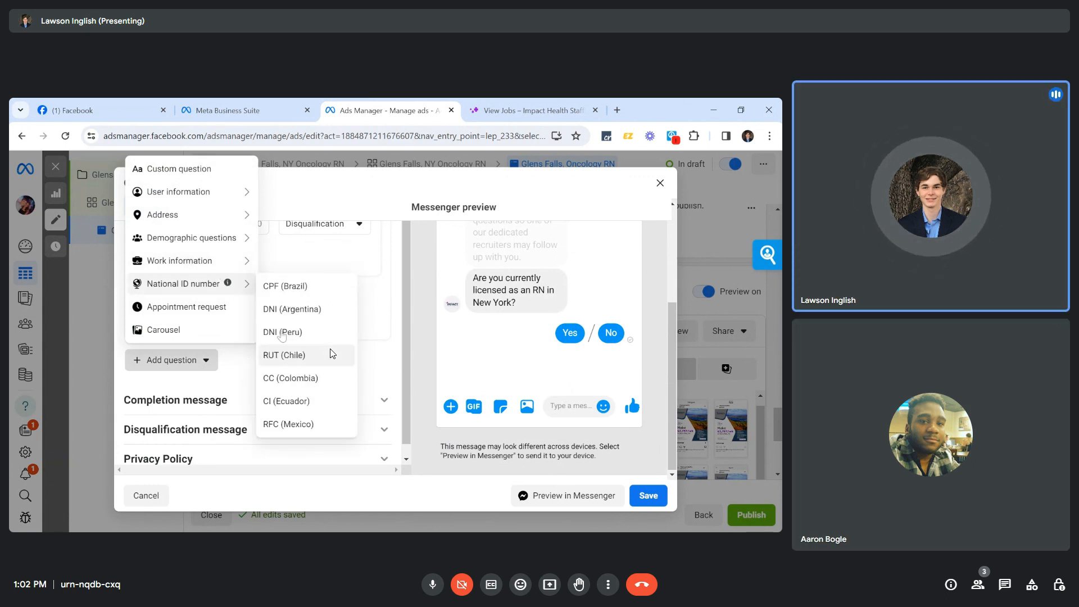
mouse_move(241, 261)
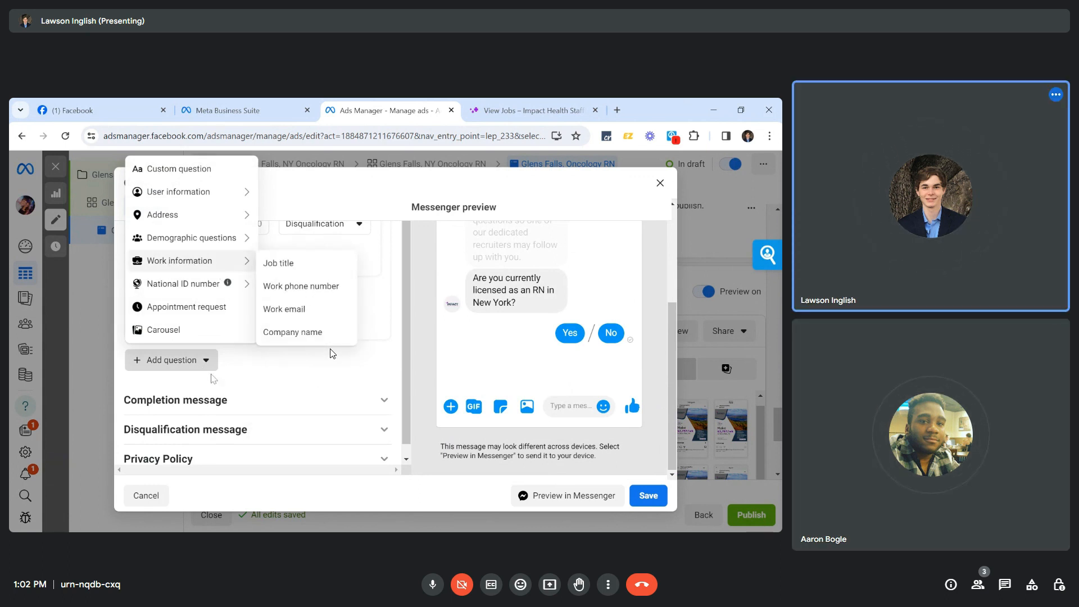
Dismiss the question-type list and look over the New York RN licence question's Yes and No answers.
click(206, 369)
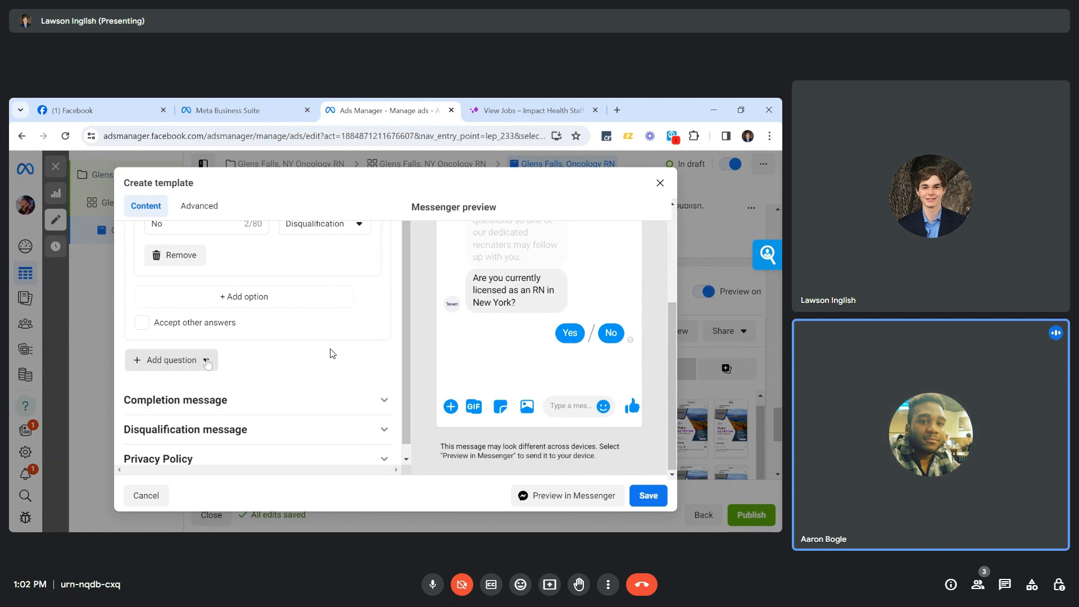
scroll(241, 344, up, 2)
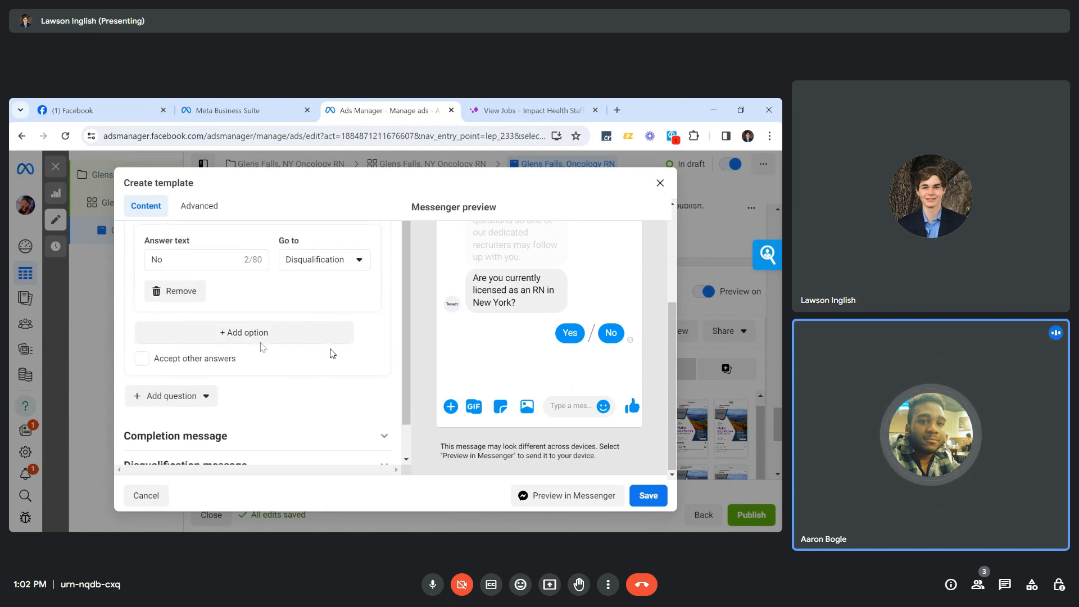
scroll(292, 349, up, 4)
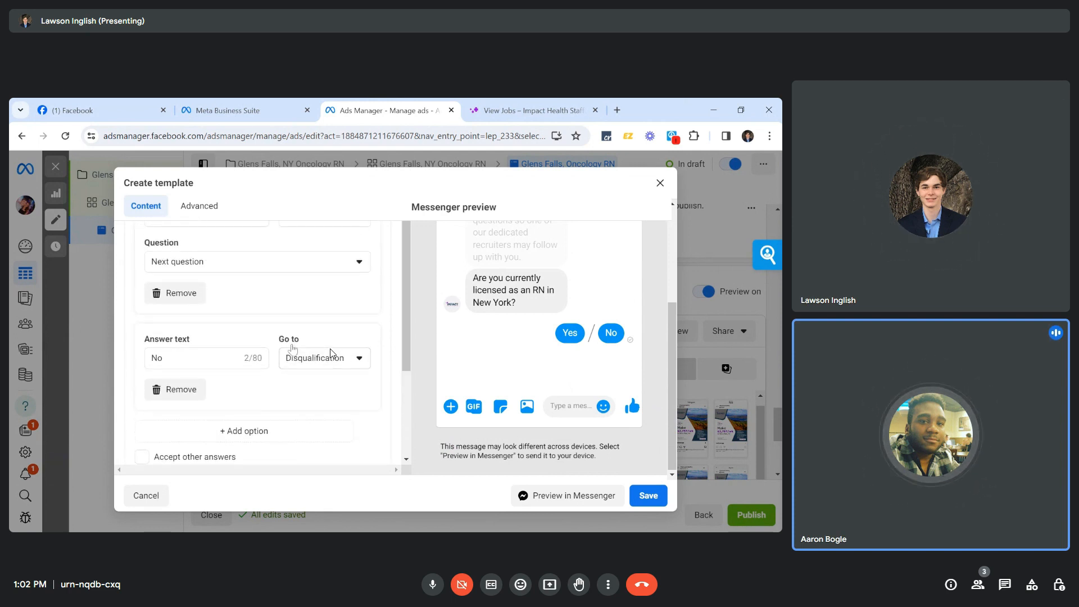
scroll(292, 349, up, 5)
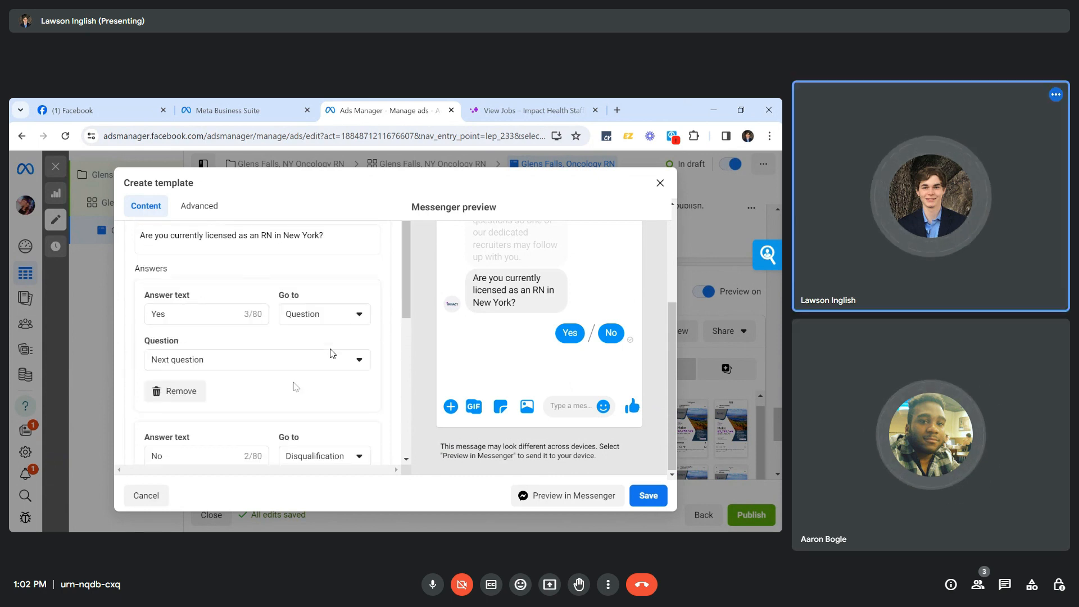
scroll(295, 386, up, 1)
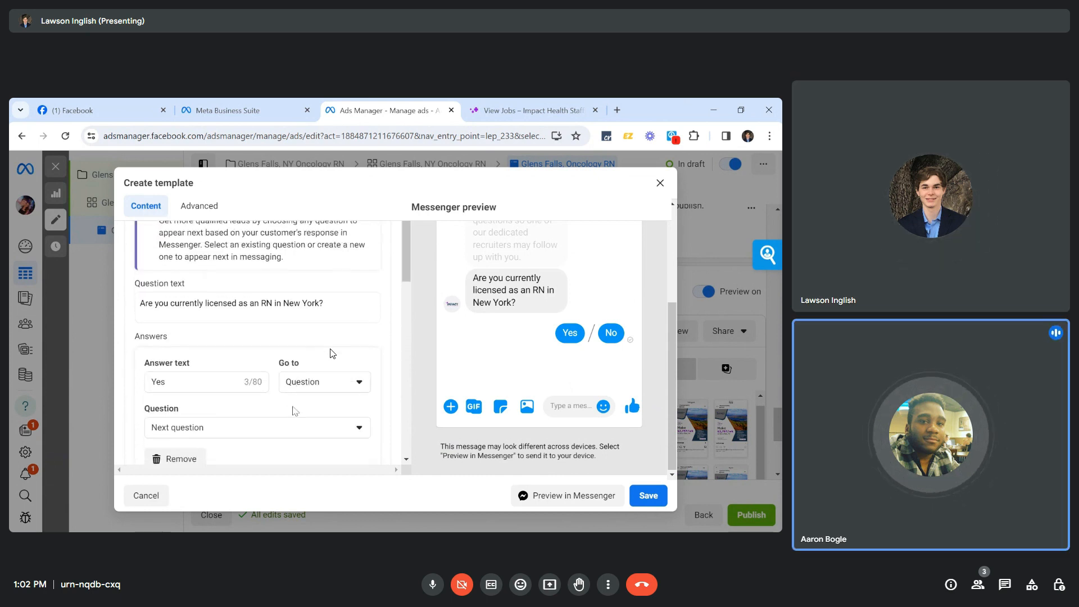
scroll(295, 394, down, 8)
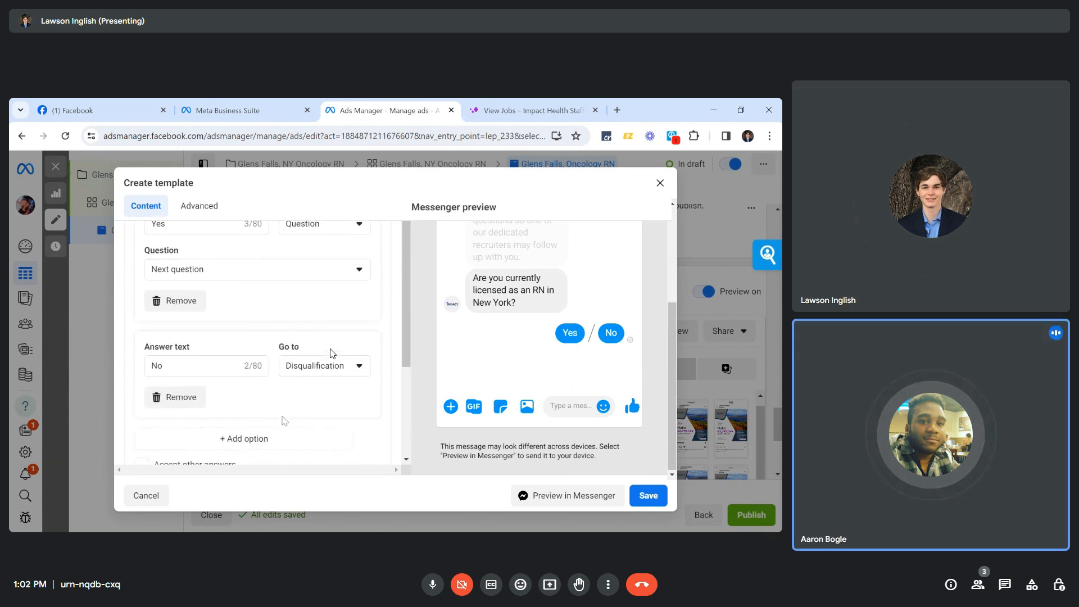
scroll(285, 420, down, 2)
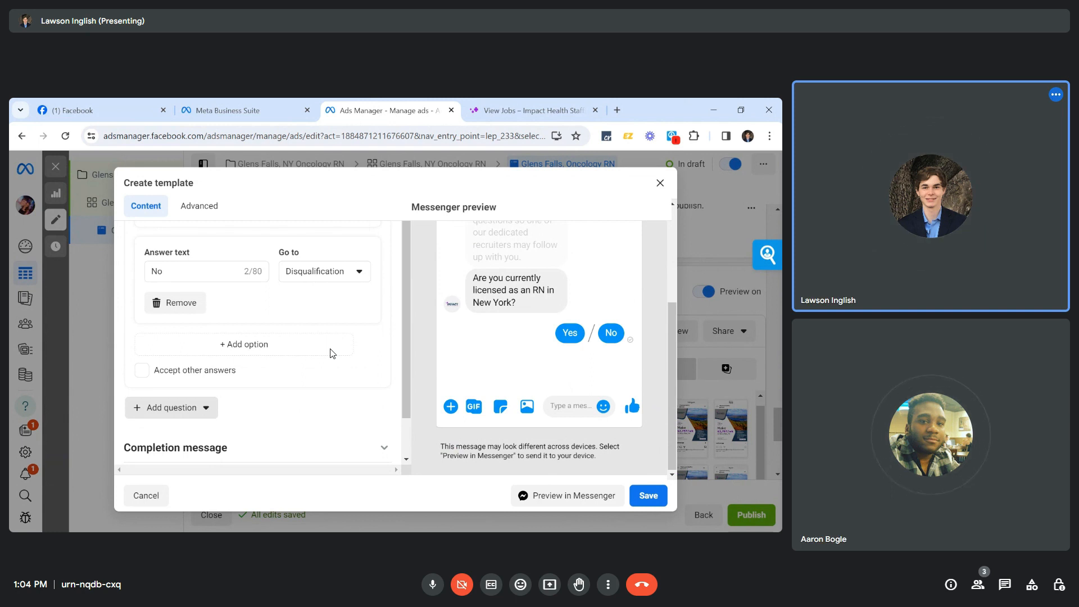
scroll(331, 353, down, 1)
scroll(332, 353, down, 2)
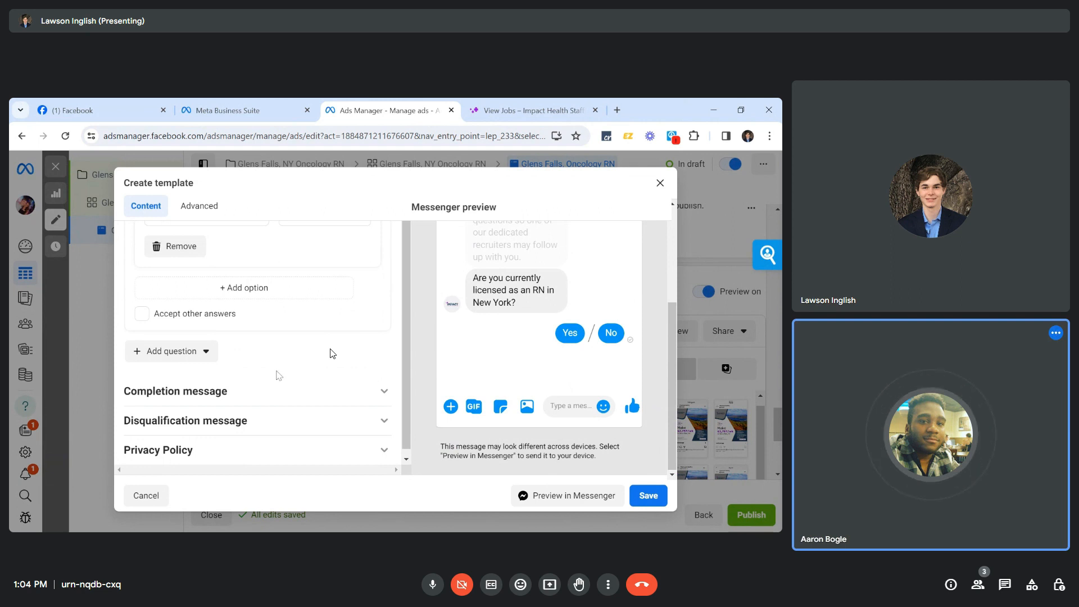
scroll(333, 353, up, 1)
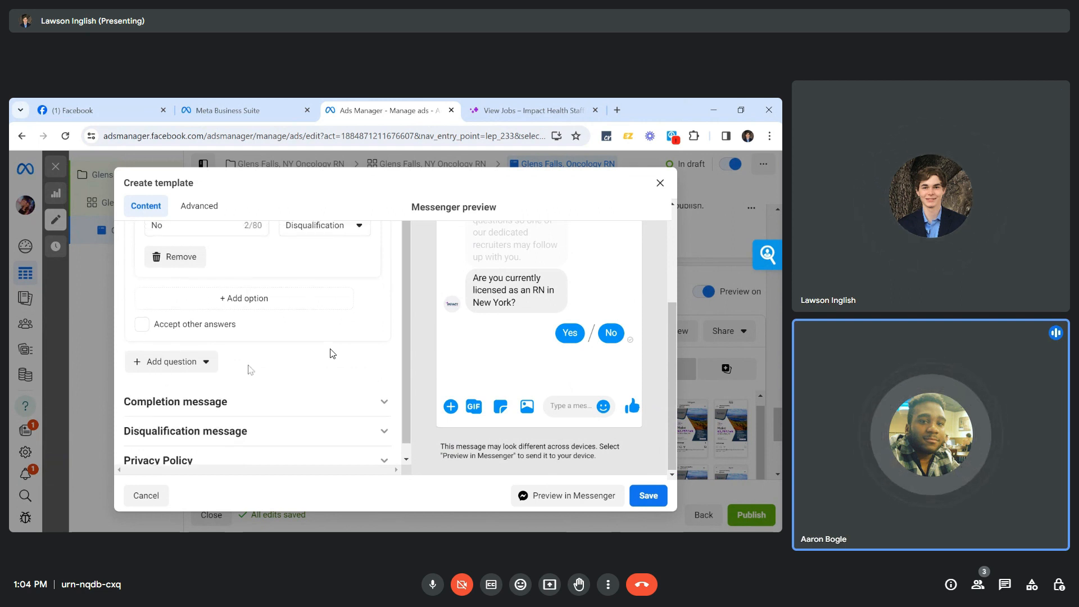
Insert an empty Custom question below the New York RN licence question.
click(205, 364)
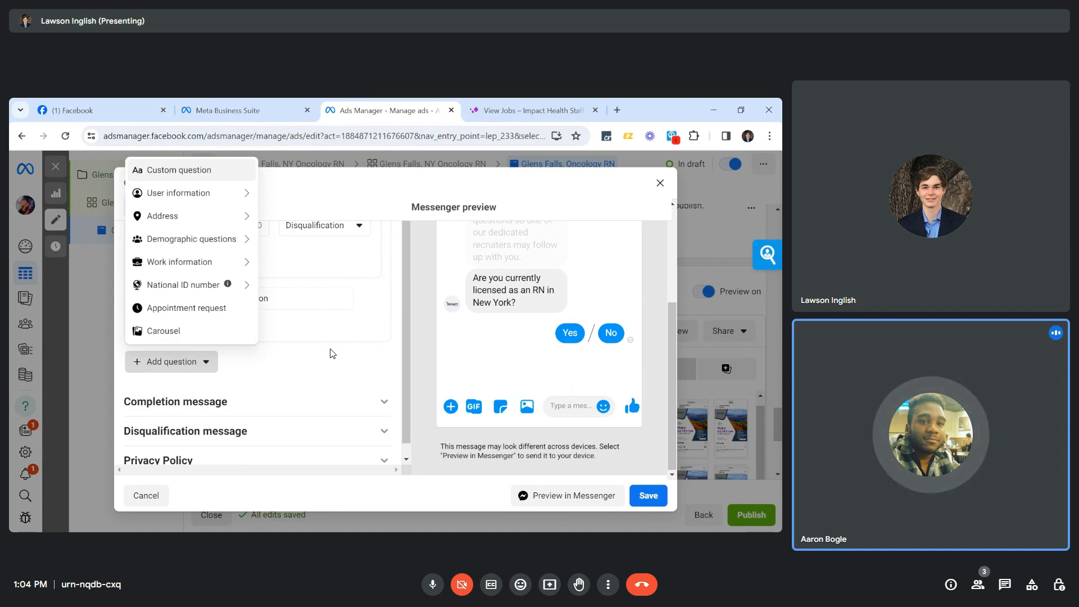
click(181, 179)
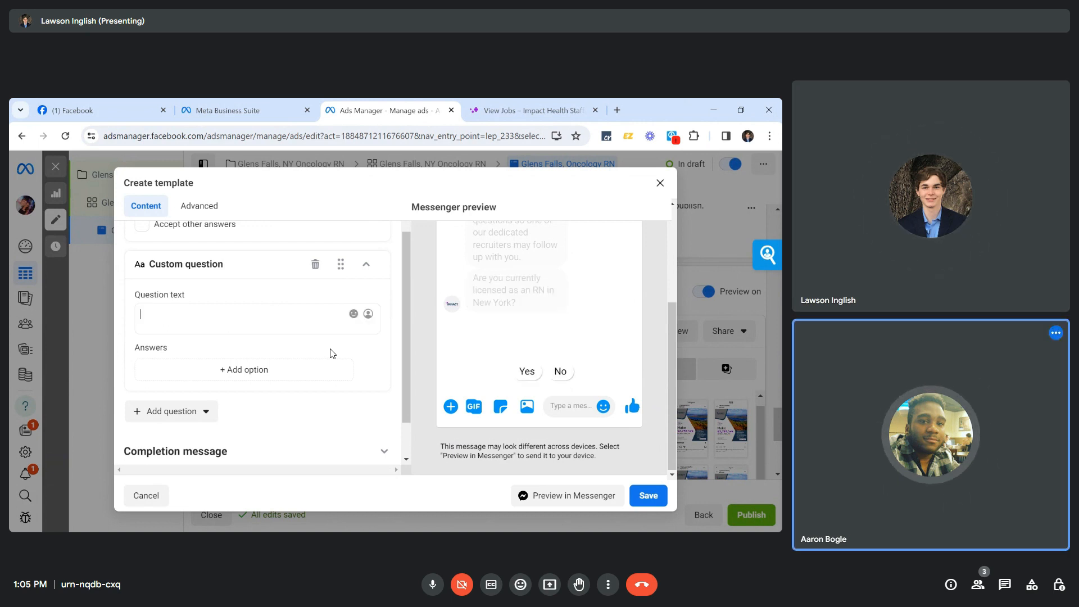
Start the oncology experience question with 'Do you have' and check the job listing page for reference.
text(Do you have)
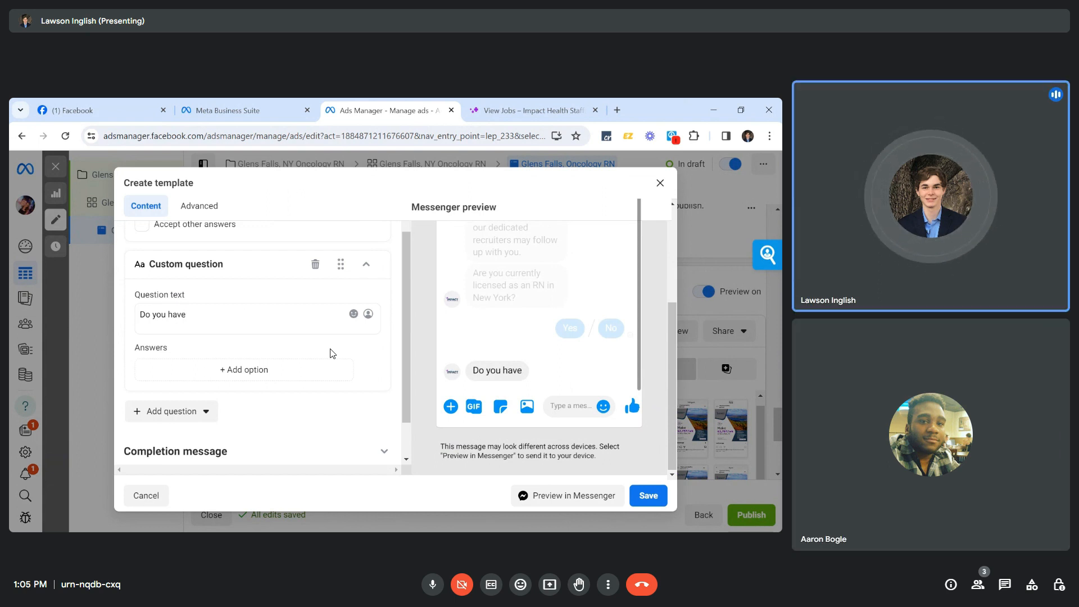
click(486, 112)
scroll(330, 353, down, 3)
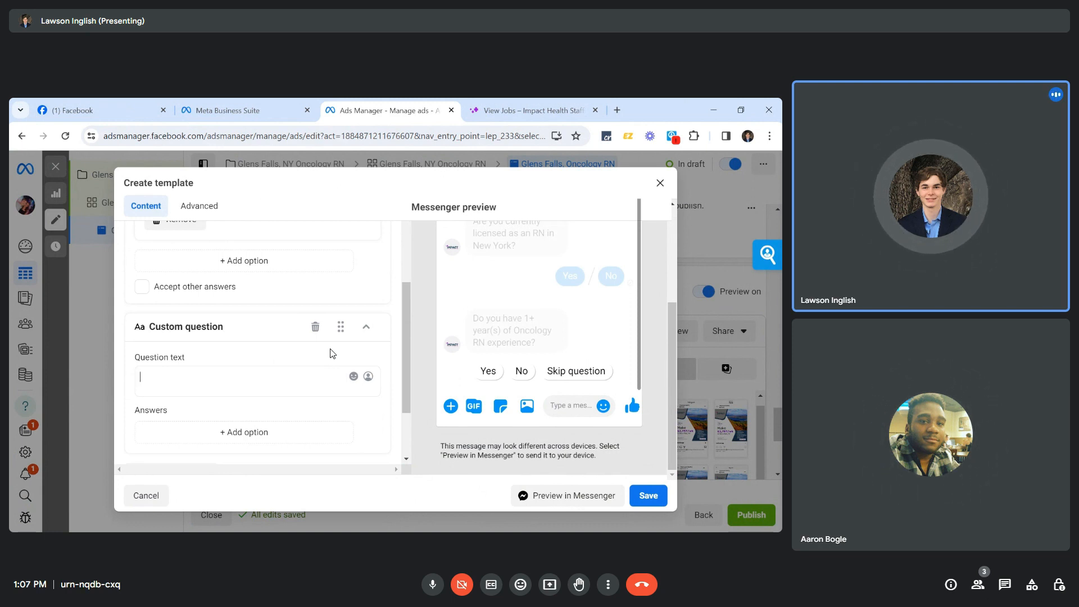
Delete the half-written third custom question so the Oncology RN experience question comes last.
text(Do you have r)
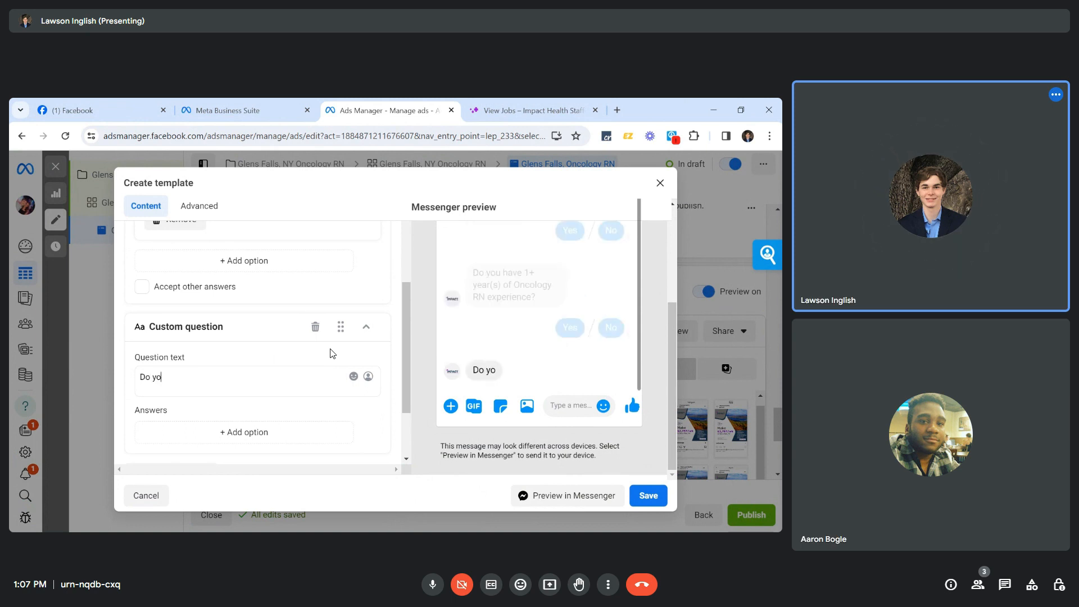
key(BackSpace)
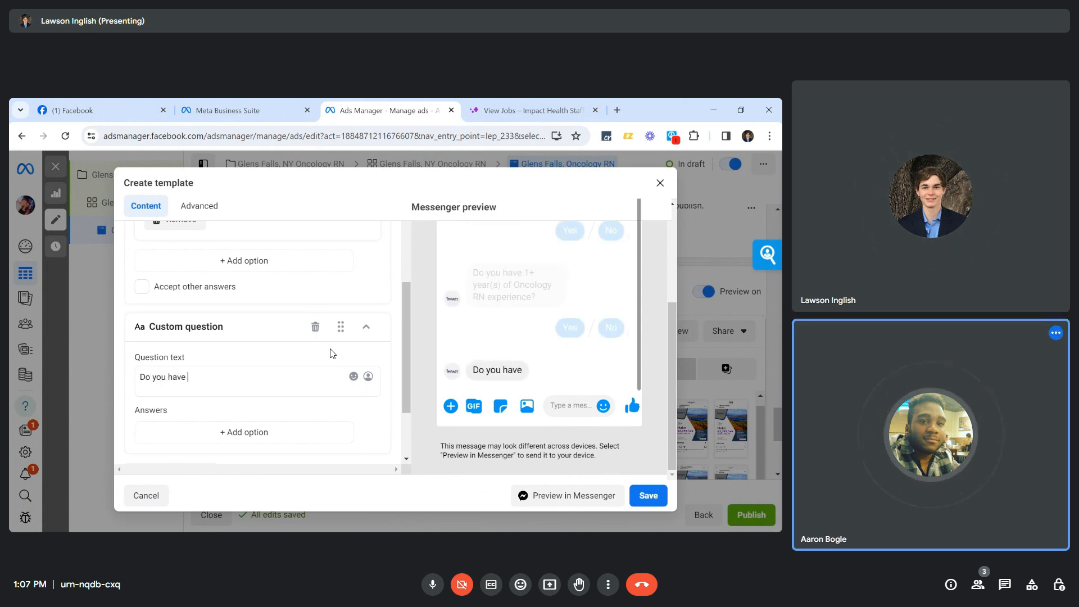
click(315, 326)
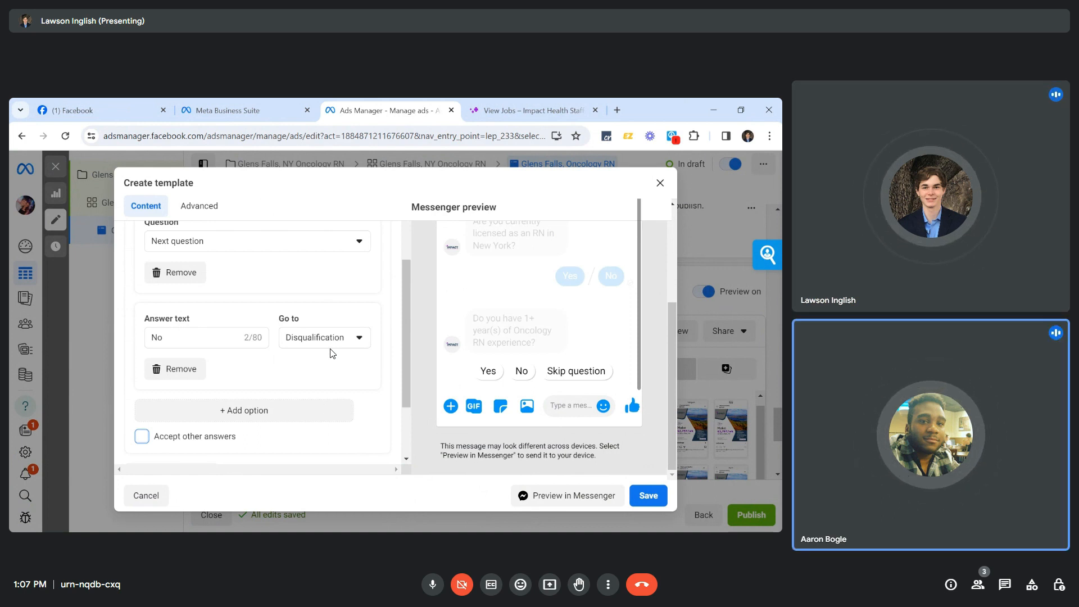
scroll(393, 416, down, 2)
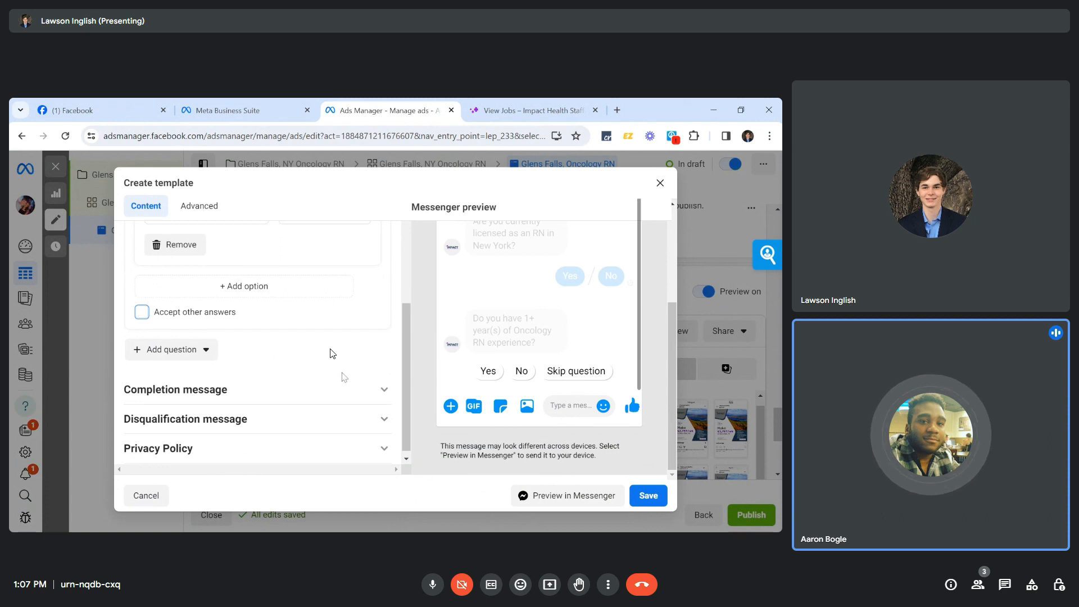
Cut 'for answering our questions.' from the completion message so it ends 'what happens next.'.
click(383, 391)
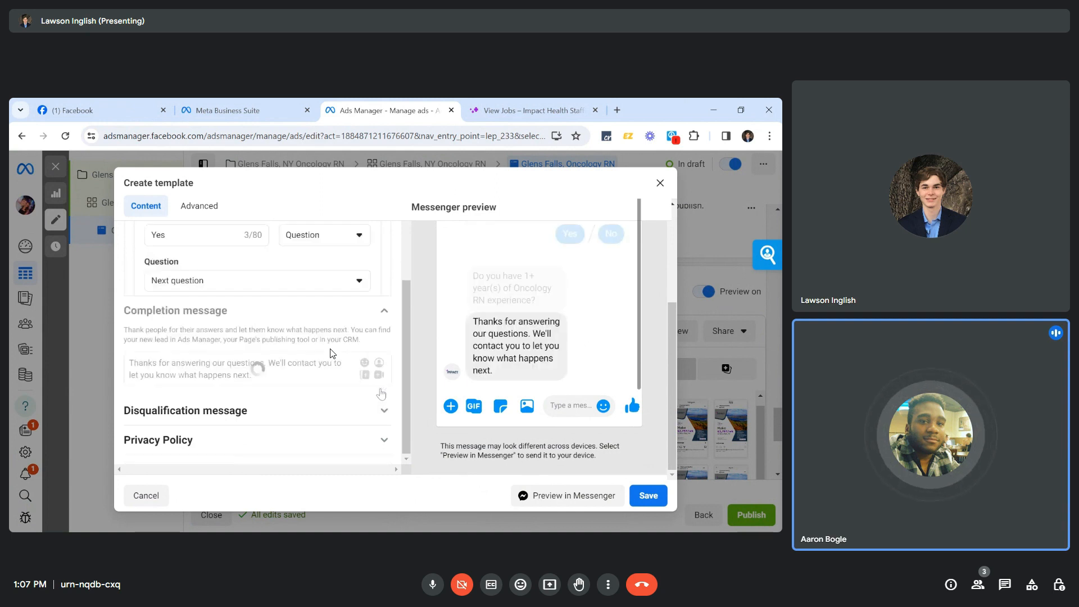
scroll(308, 331, up, 1)
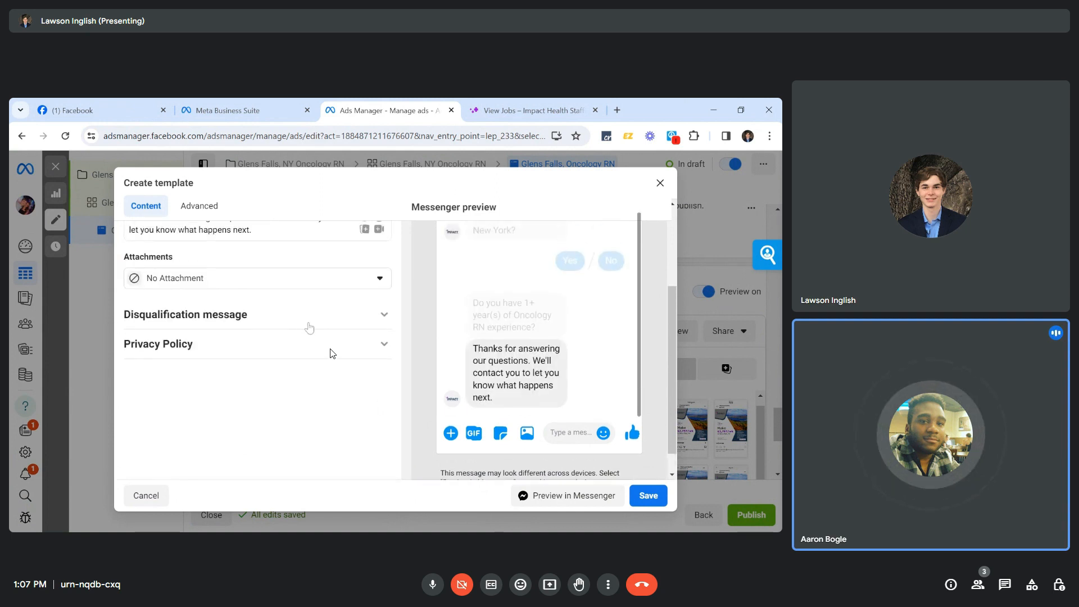
scroll(332, 353, up, 1)
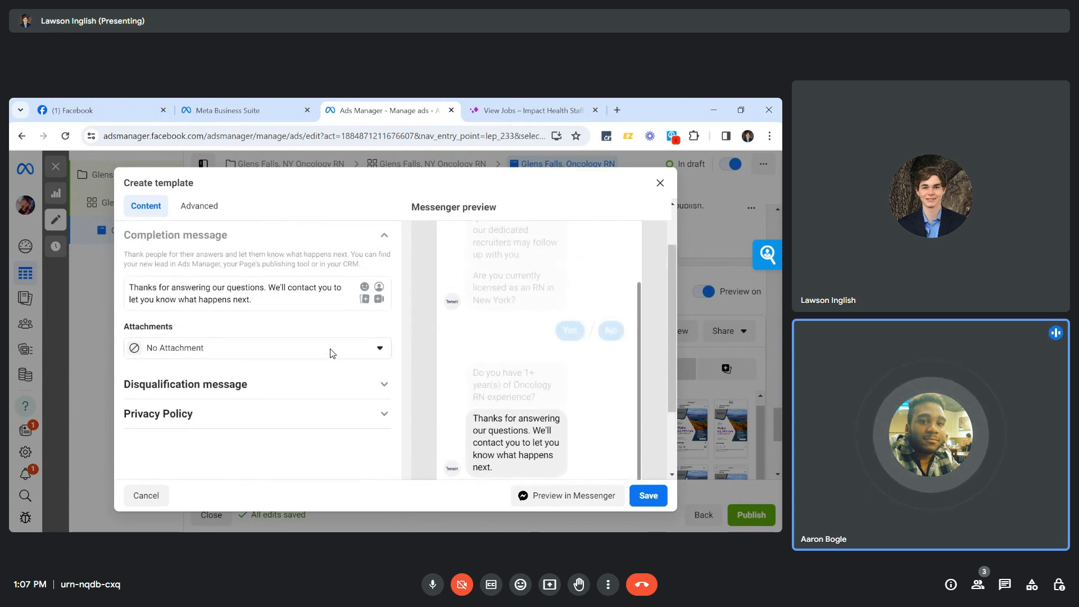
drag(266, 288, 167, 288)
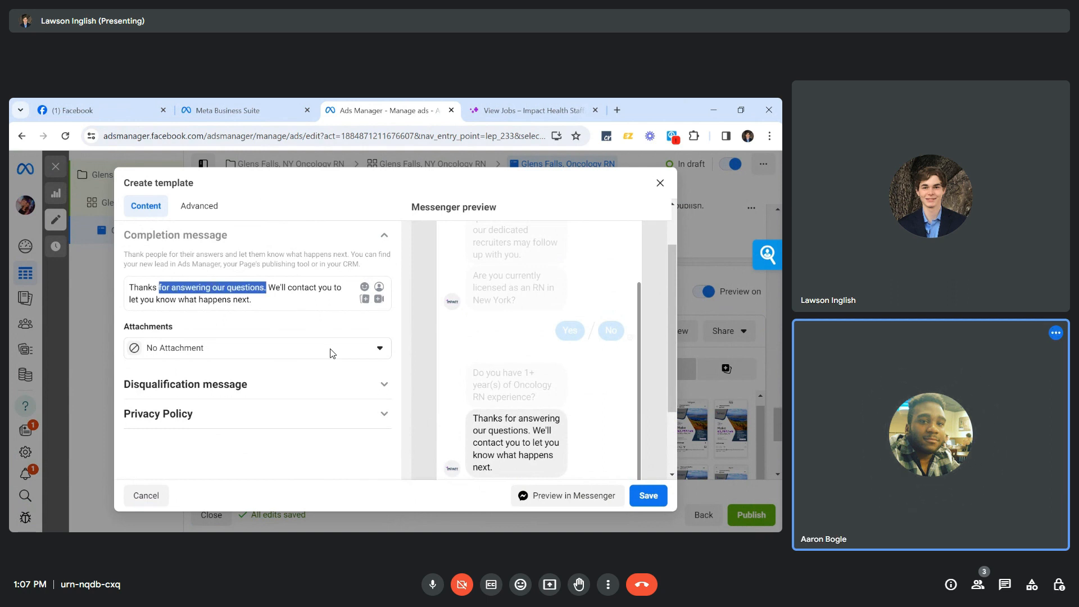
key(BackSpace)
text(,)
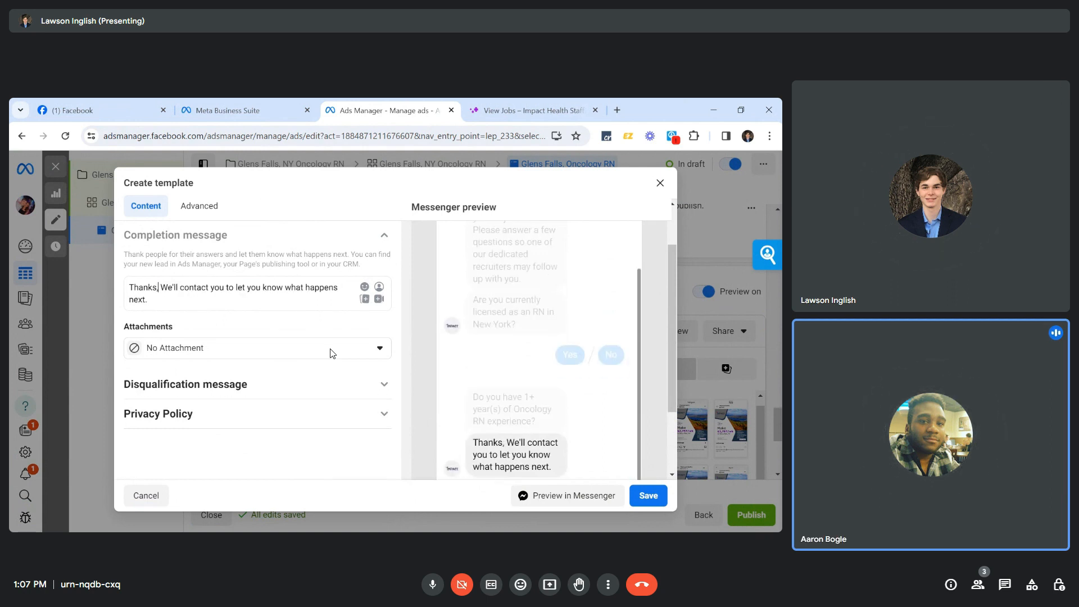
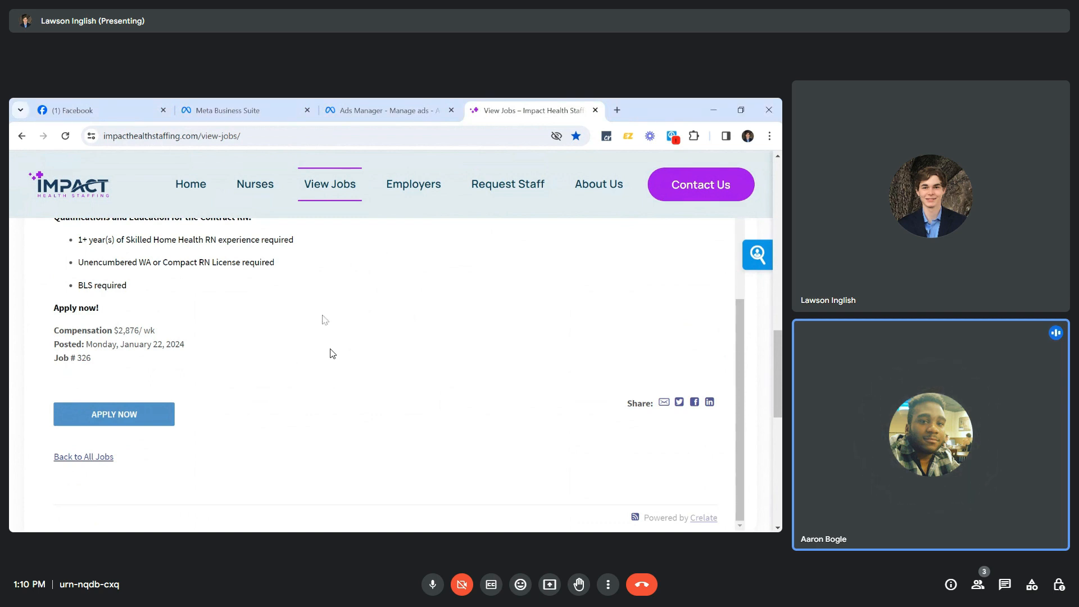
Open the Tukwila, WA contract Home Health RN application form and review its fields.
click(114, 414)
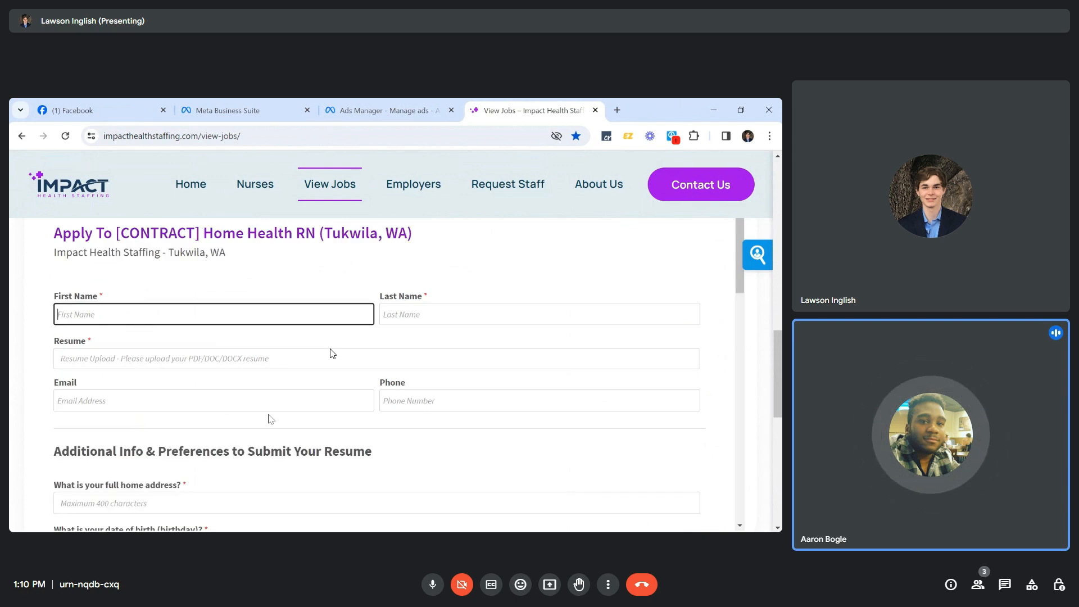
scroll(329, 450, down, 3)
scroll(332, 353, down, 5)
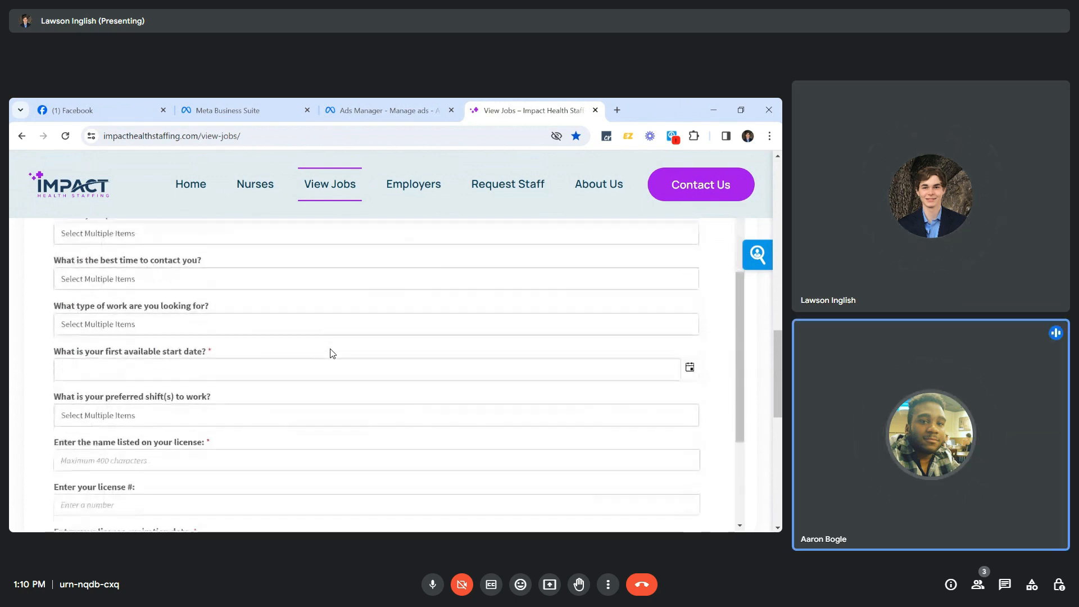
scroll(332, 353, up, 3)
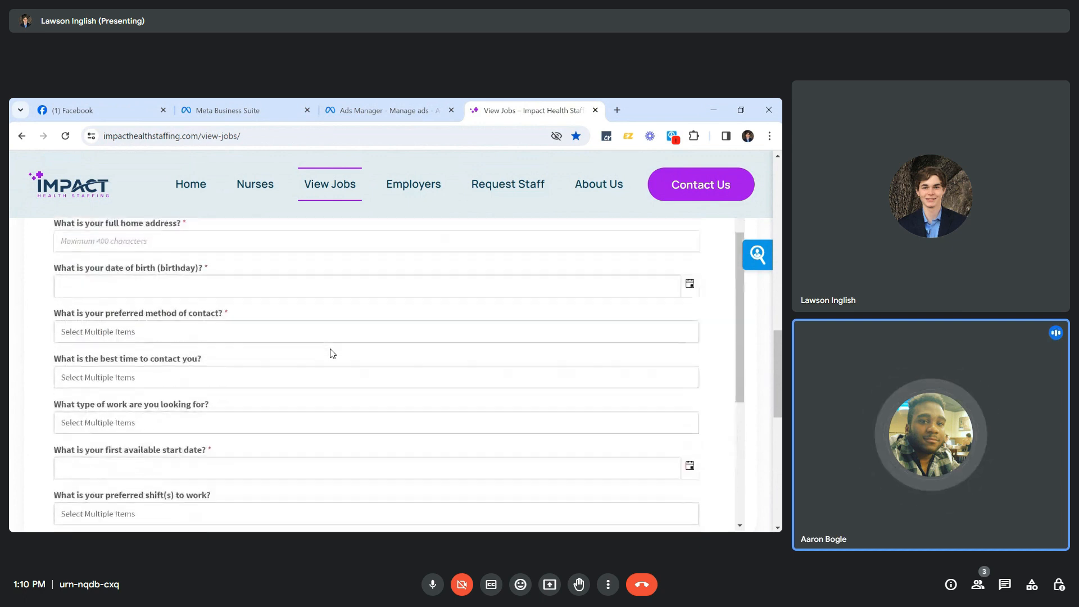
scroll(332, 353, up, 4)
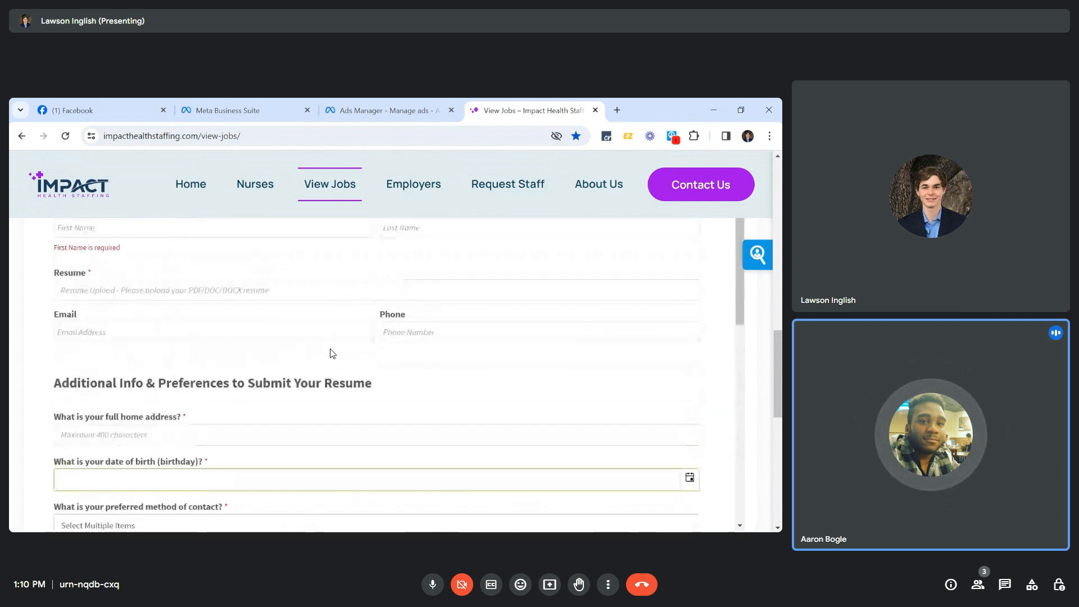
scroll(332, 353, up, 2)
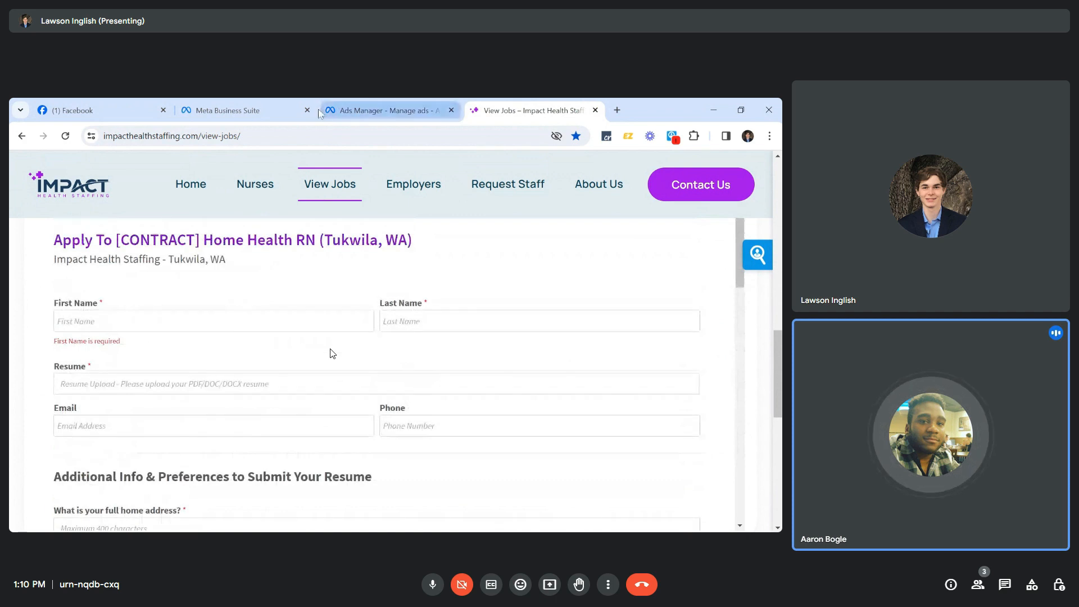
click(248, 116)
Return to the lead template in Ads Manager and expand its Questions section.
click(336, 114)
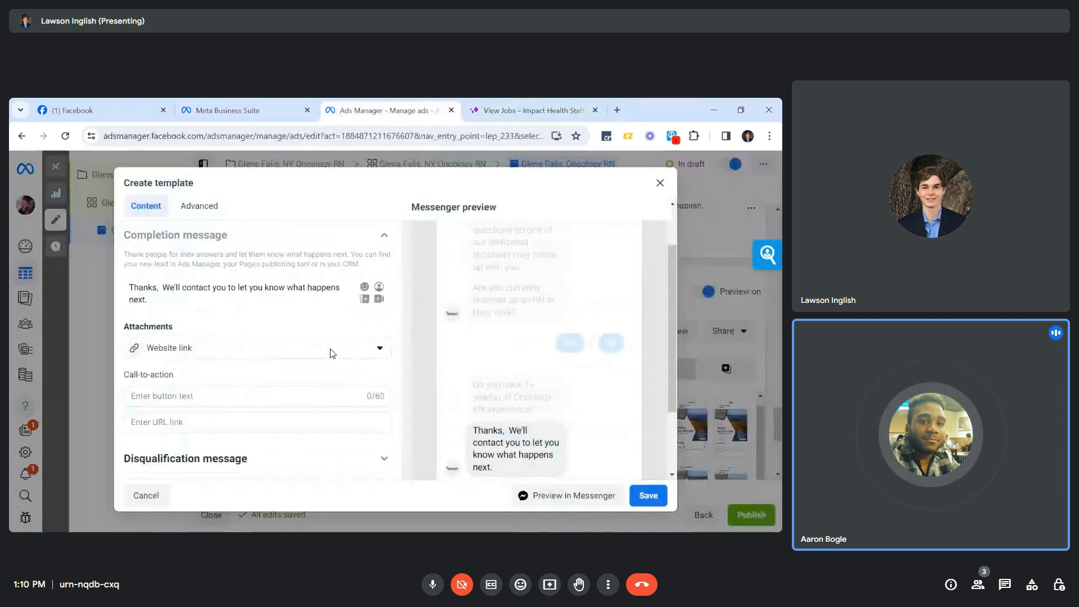
scroll(332, 353, up, 2)
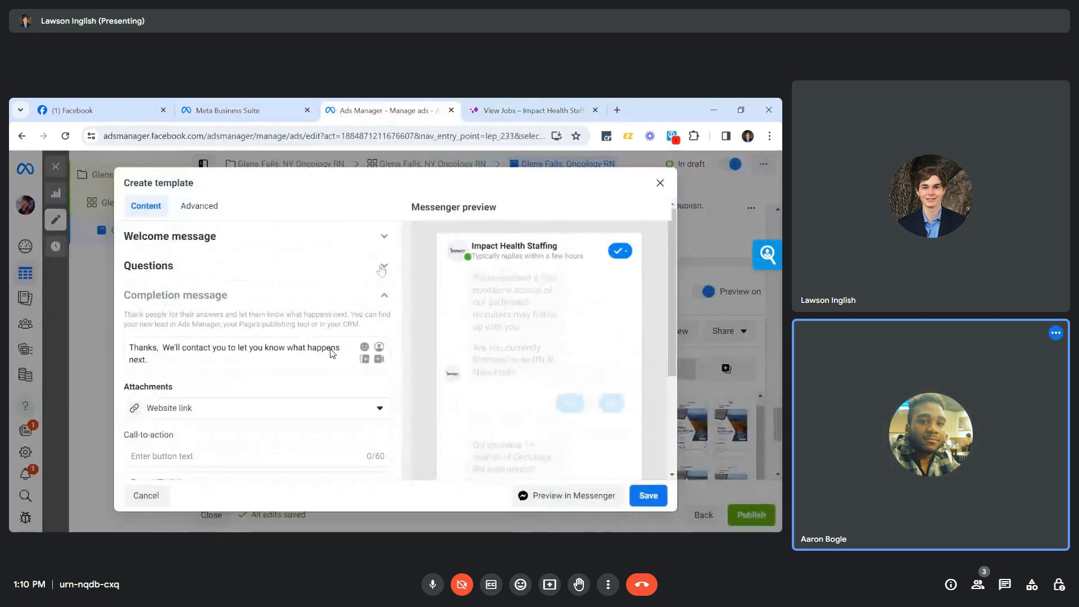
click(384, 267)
scroll(344, 342, down, 5)
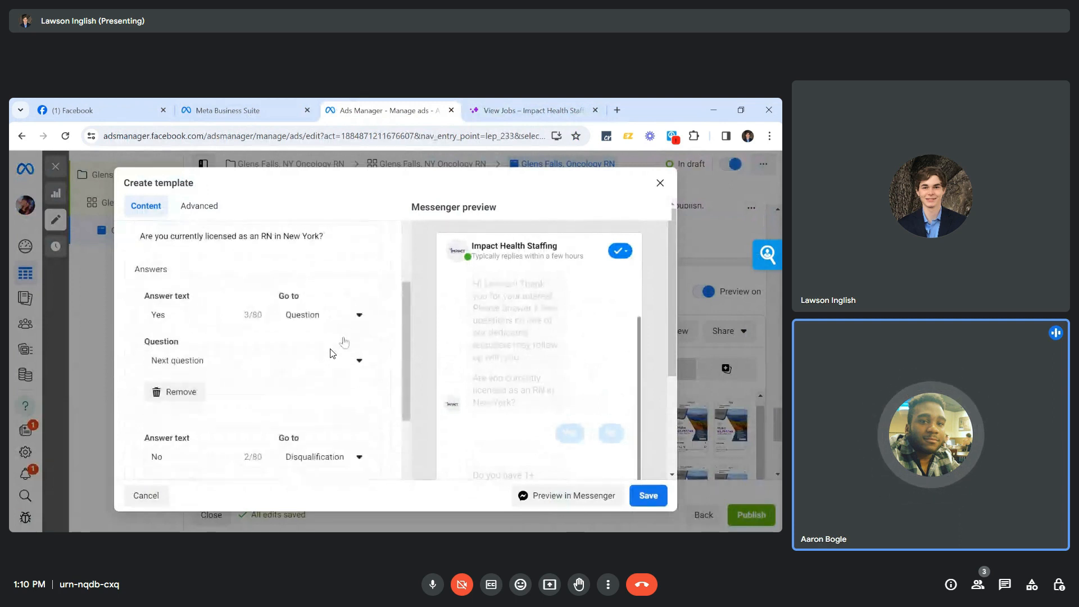
scroll(344, 341, down, 4)
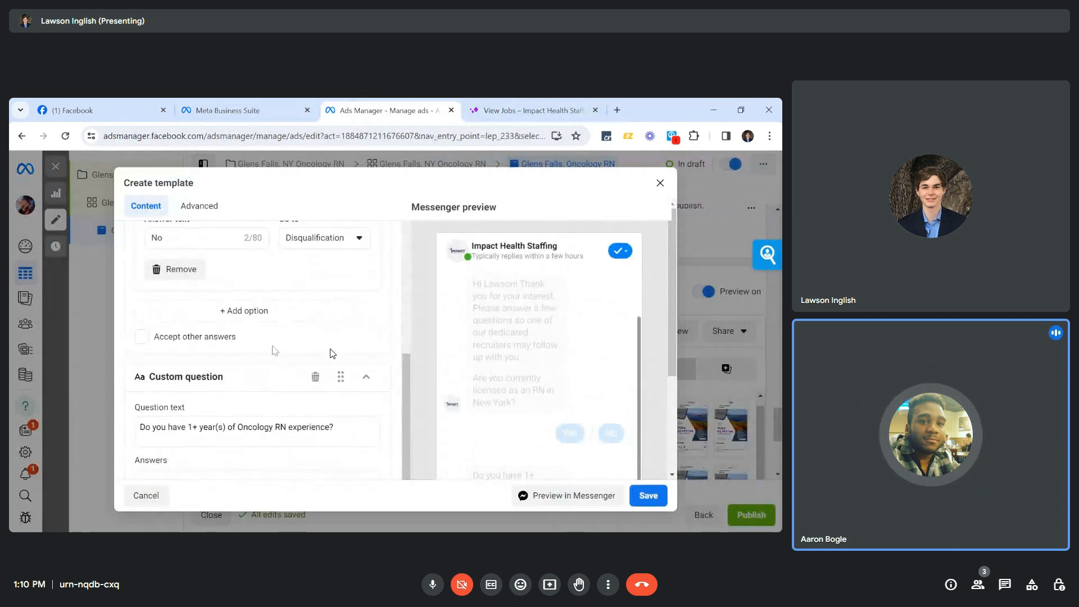
scroll(333, 353, down, 3)
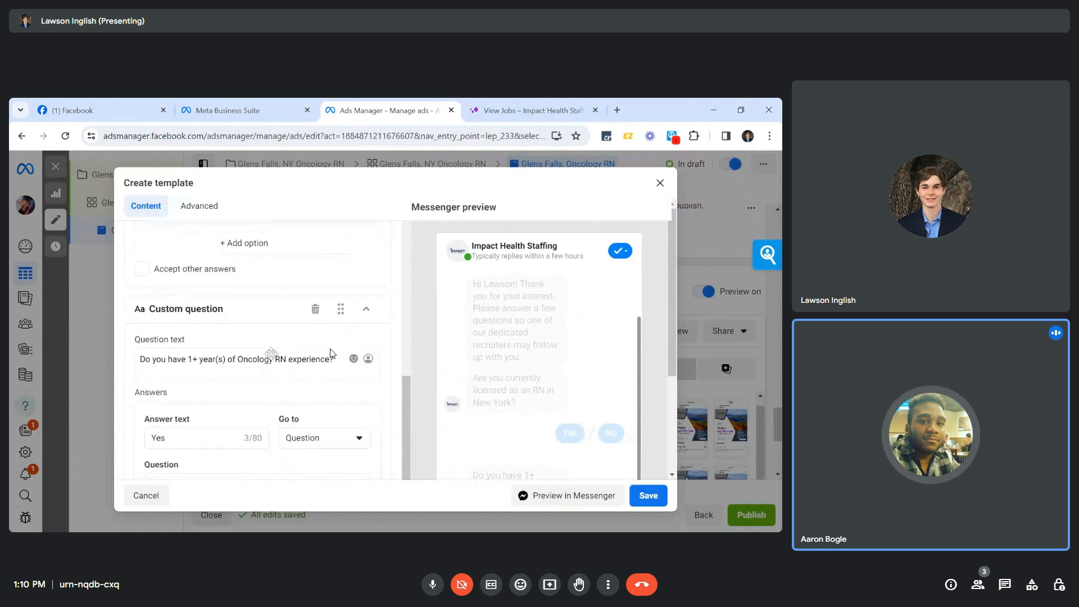
scroll(333, 353, down, 4)
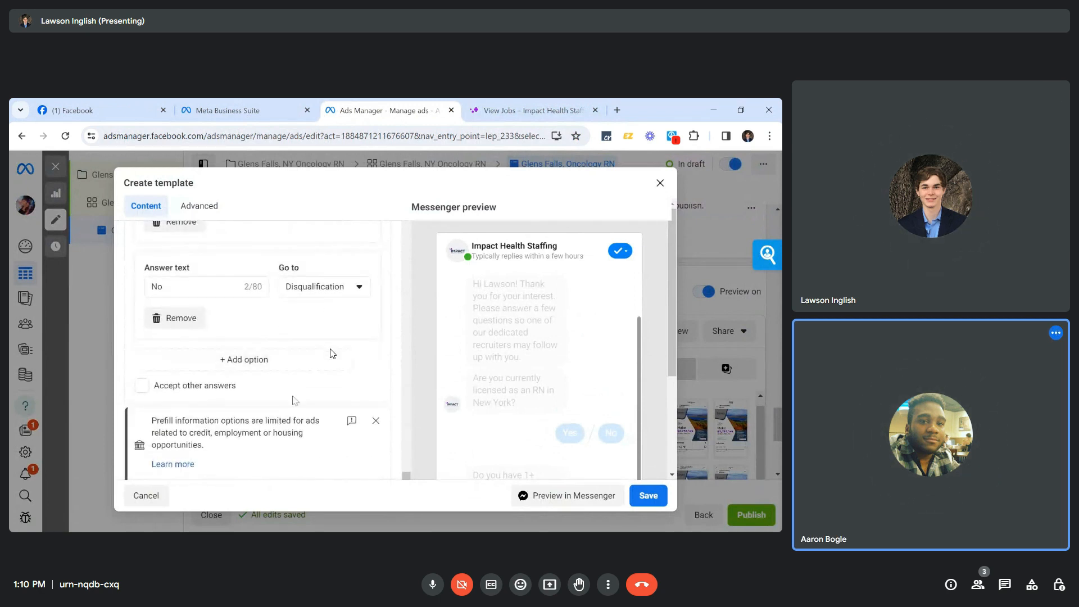
Close the Prefill notice, then add and remove a blank answer option.
click(376, 420)
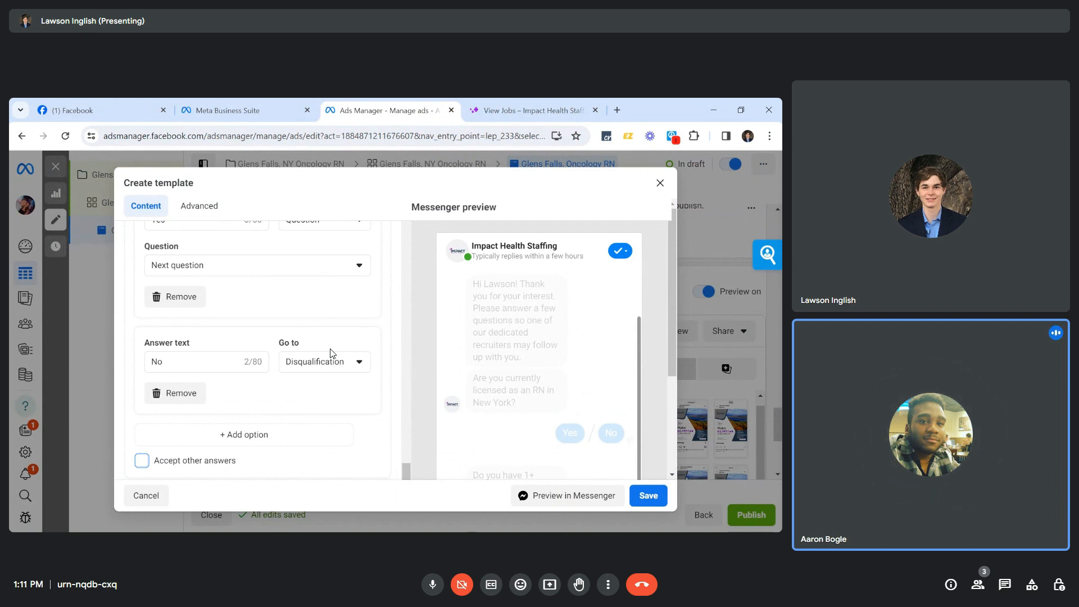
click(254, 435)
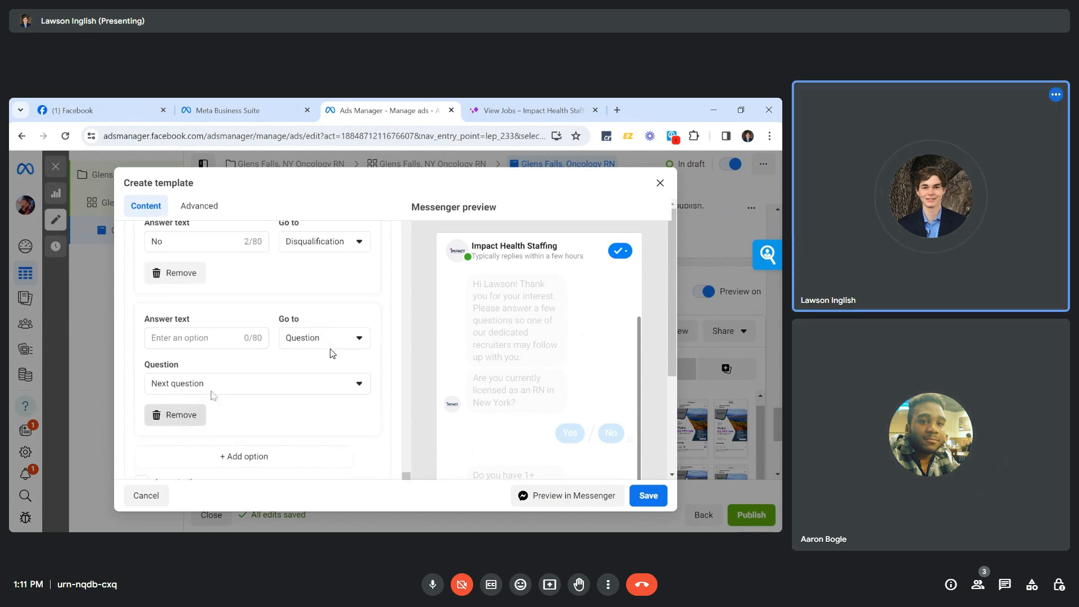
click(183, 416)
Review the template's questions, collapsing and re-expanding the first custom question.
scroll(236, 458, down, 1)
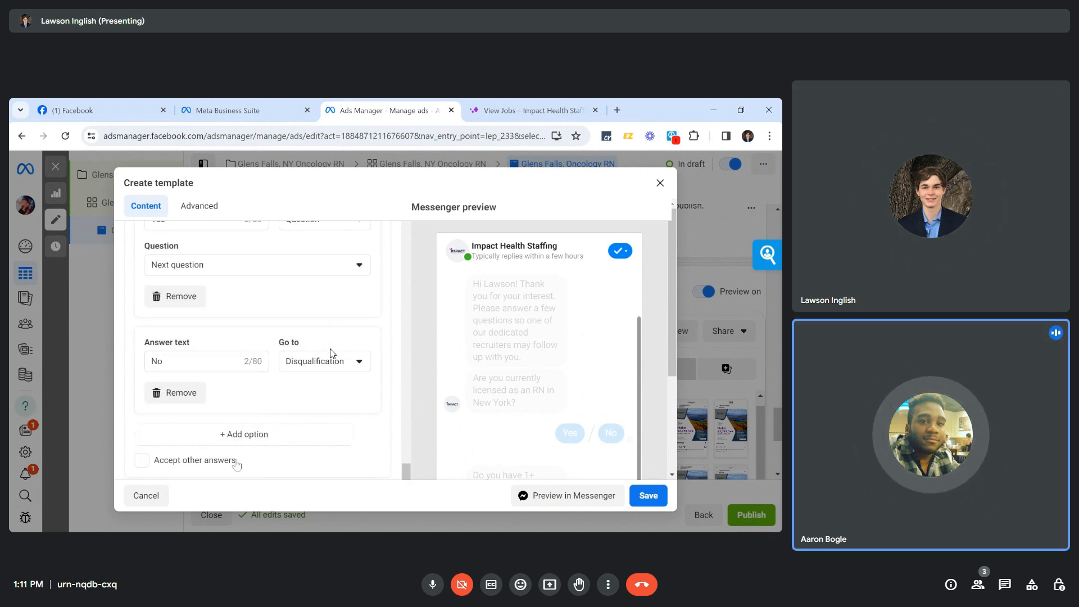
scroll(332, 353, up, 4)
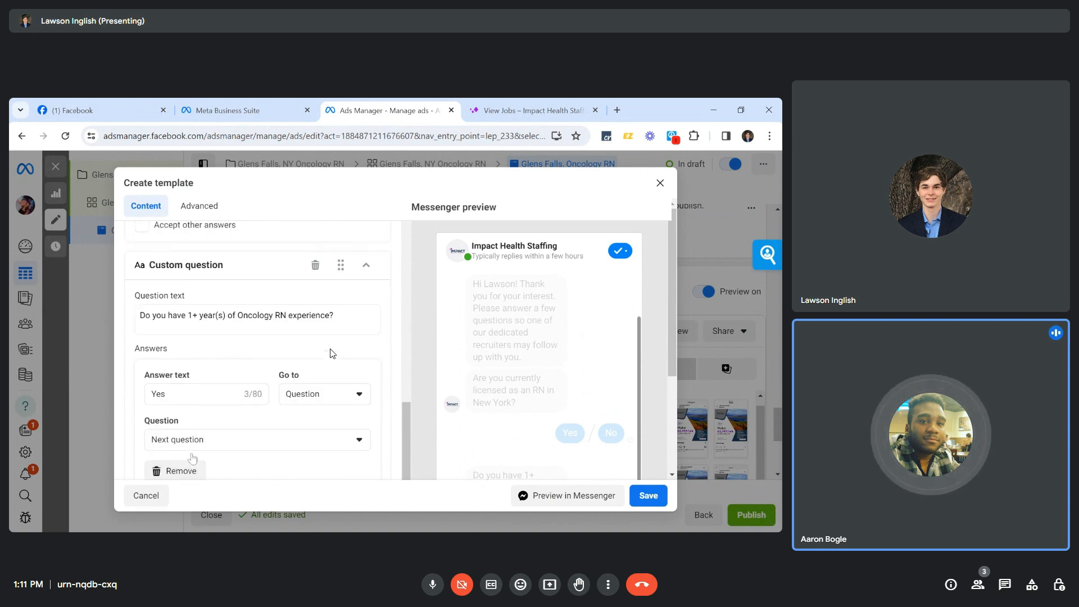
scroll(330, 353, up, 6)
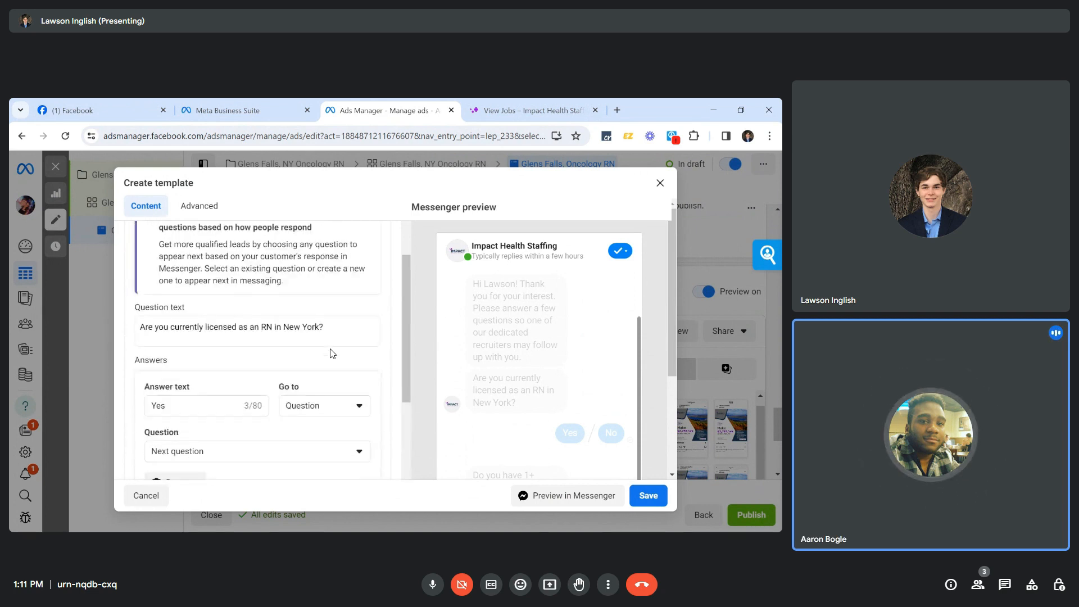
scroll(329, 353, down, 4)
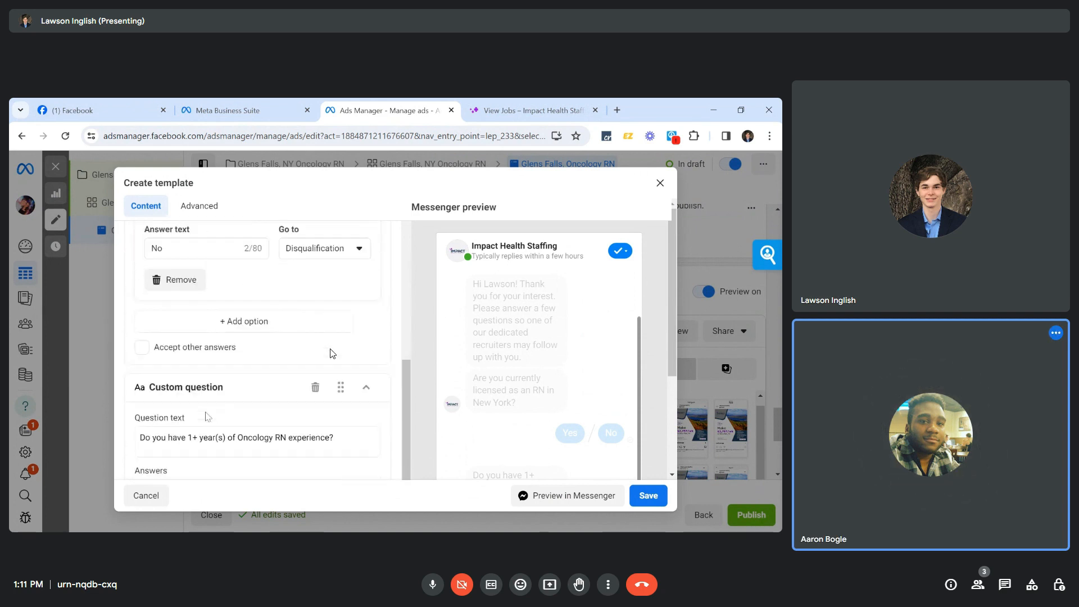
scroll(330, 353, down, 4)
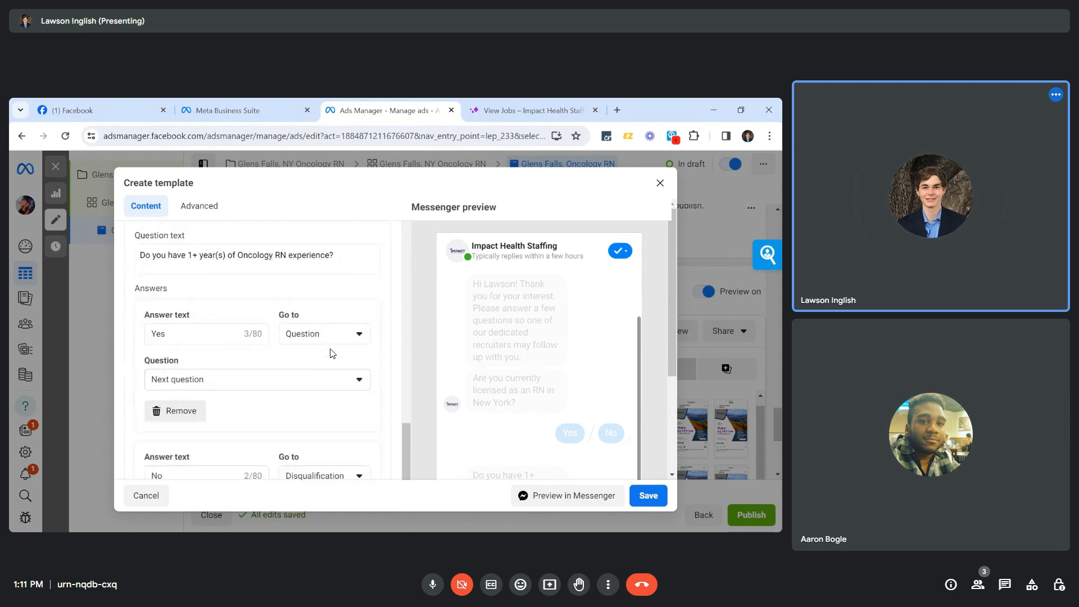
scroll(330, 353, down, 1)
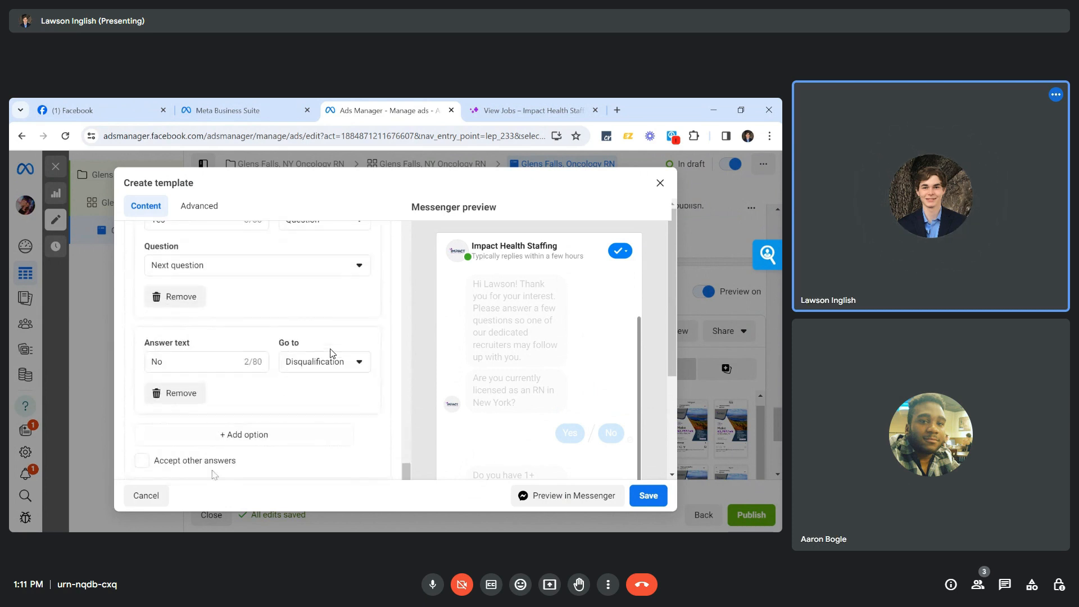
scroll(247, 444, up, 2)
scroll(247, 444, down, 3)
scroll(248, 444, up, 1)
scroll(248, 444, up, 6)
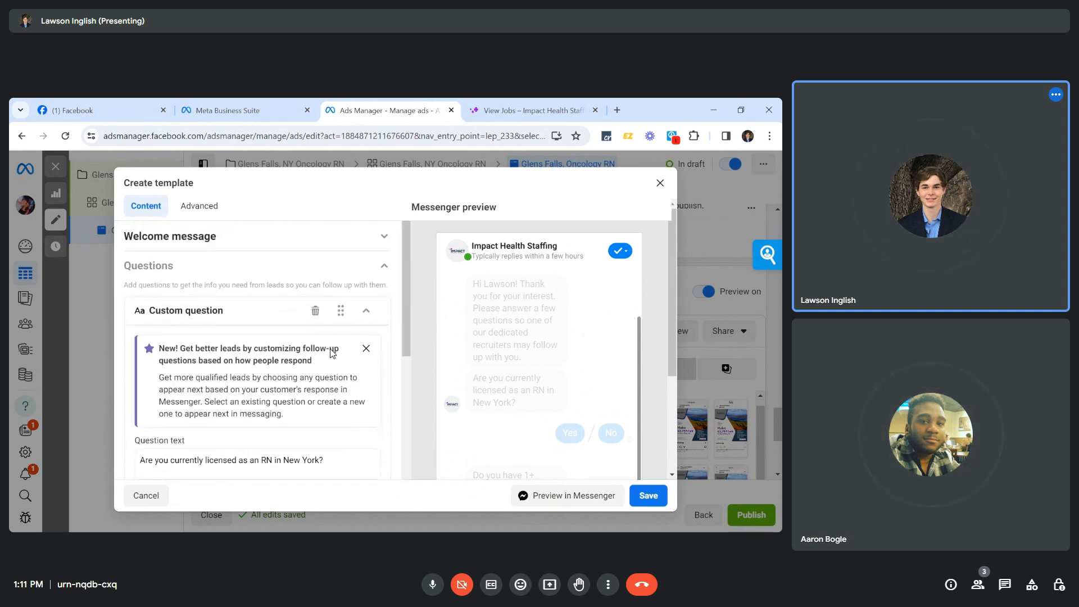
click(367, 312)
click(366, 312)
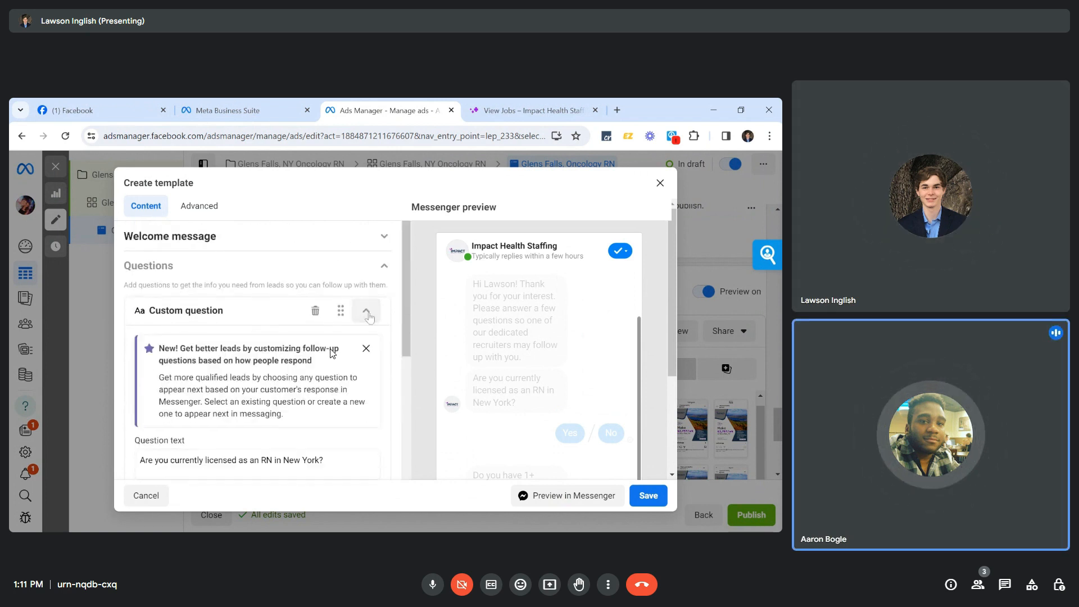
Dismiss the 'New! Get better leads' follow-up tip and scroll down to Add question.
scroll(313, 388, down, 2)
scroll(333, 353, down, 8)
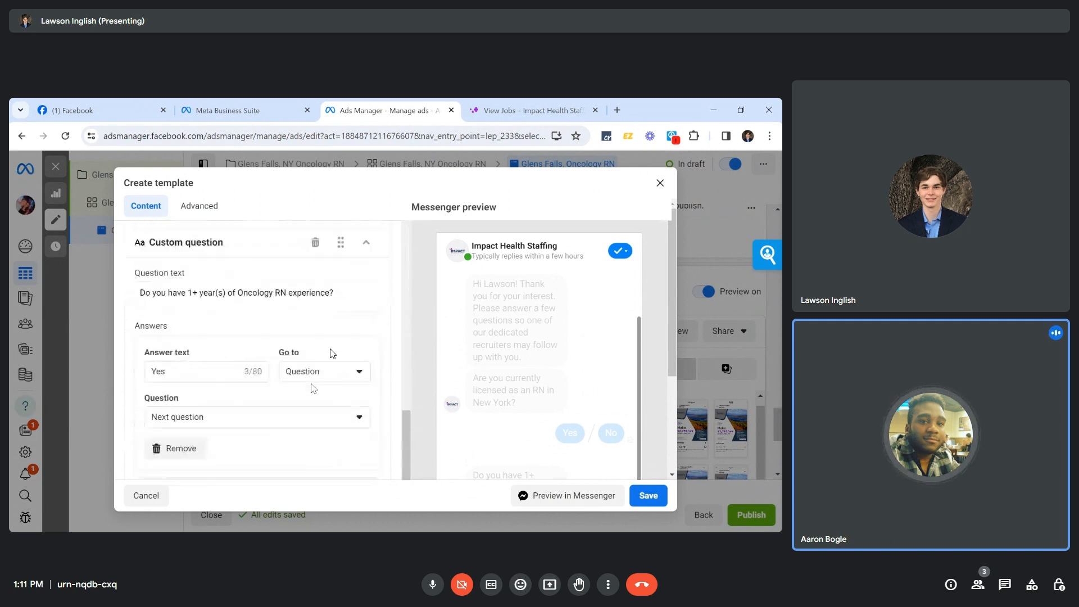
scroll(333, 354, down, 4)
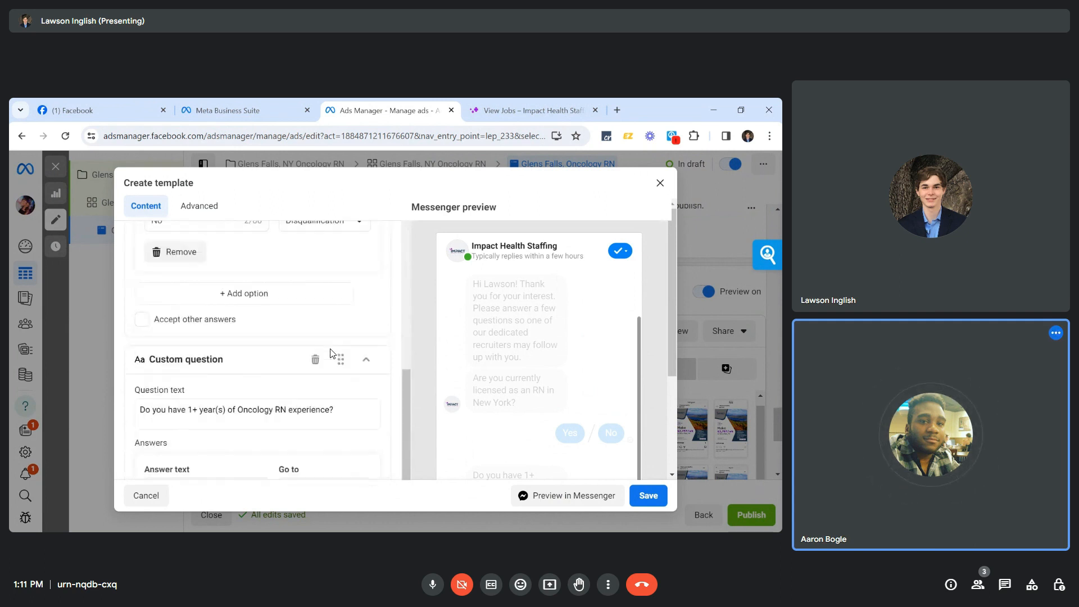
scroll(333, 354, up, 5)
scroll(333, 354, up, 2)
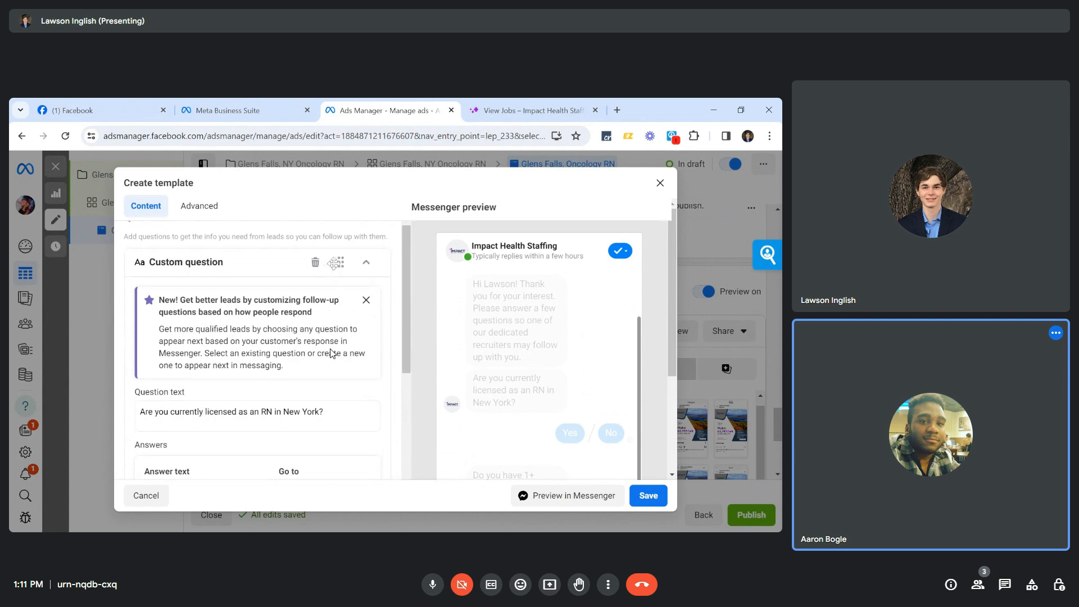
click(365, 301)
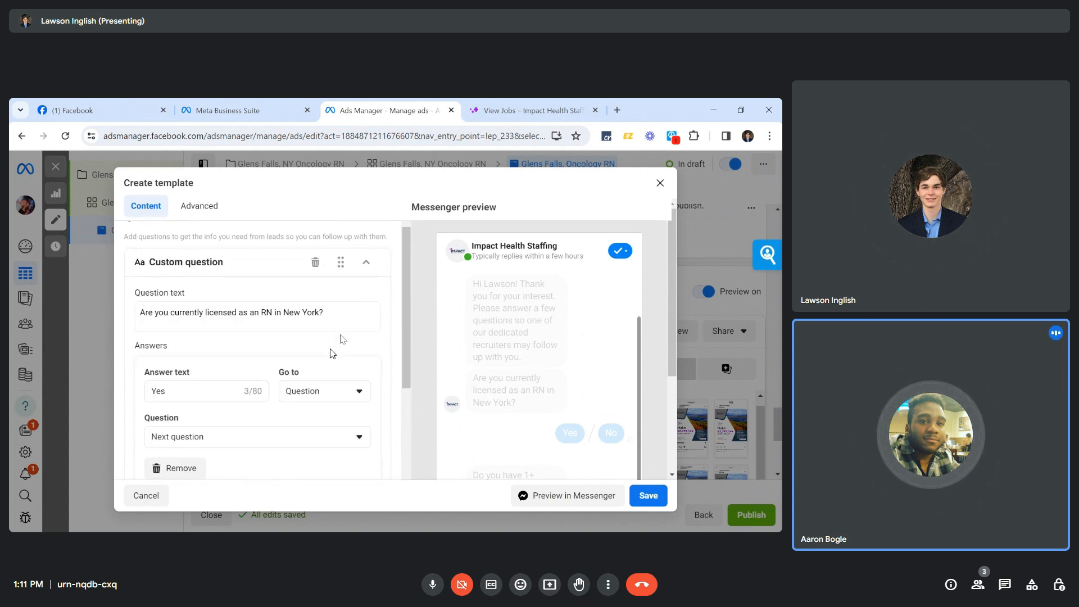
scroll(331, 354, down, 5)
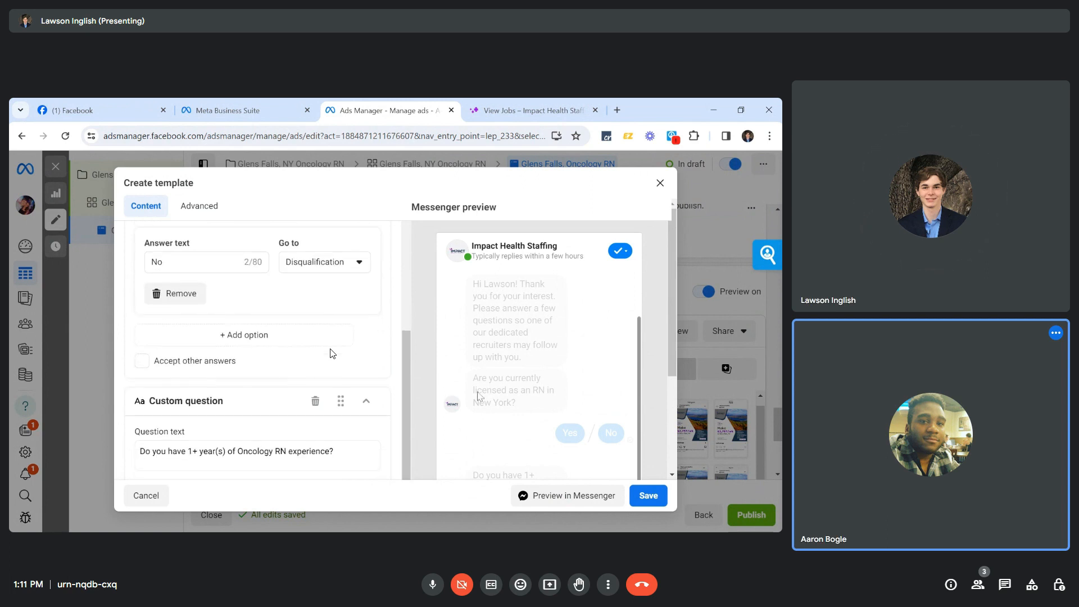
scroll(331, 354, down, 3)
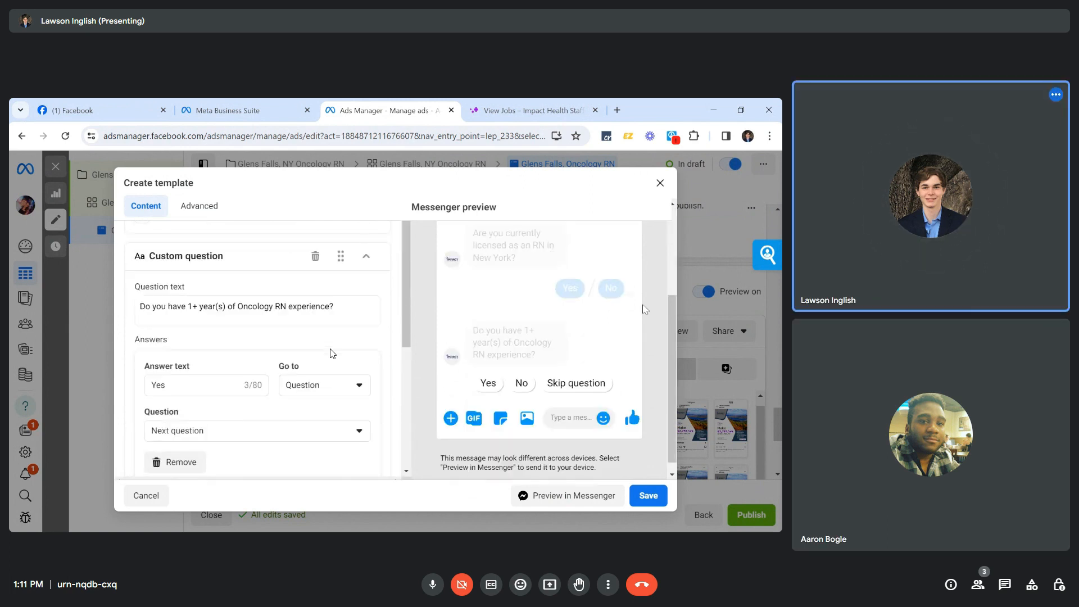
scroll(332, 353, down, 5)
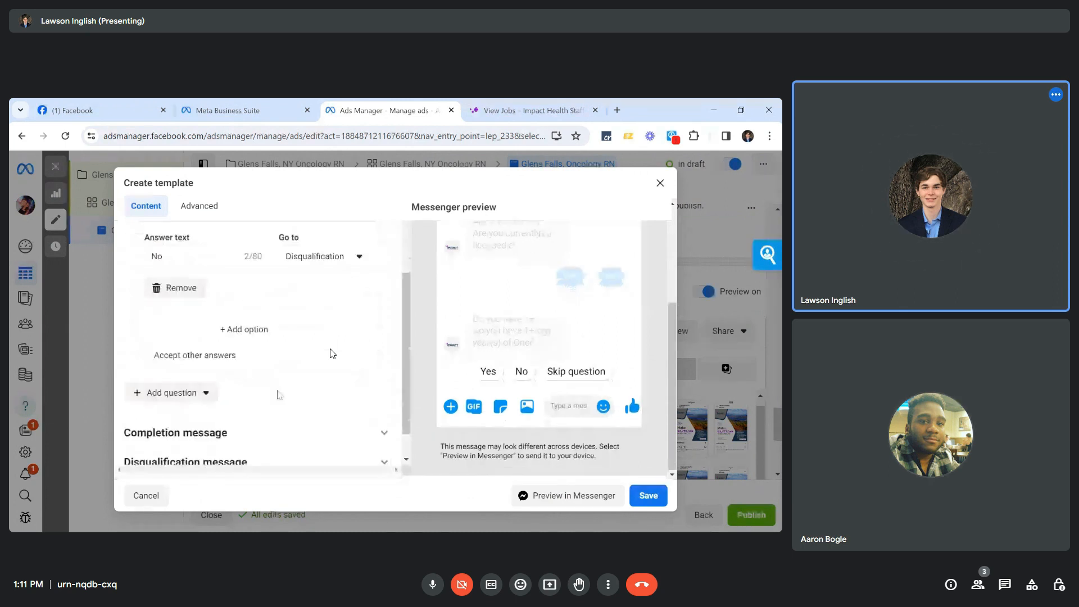
Choose Custom question under Add question to create a third, empty question card.
click(174, 392)
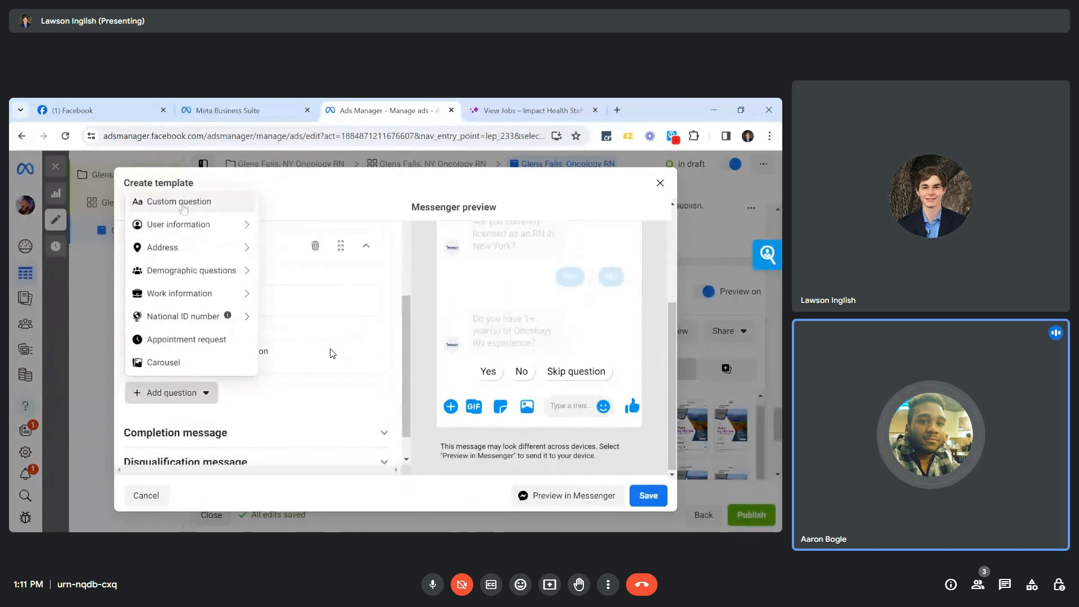
click(182, 207)
scroll(286, 336, up, 2)
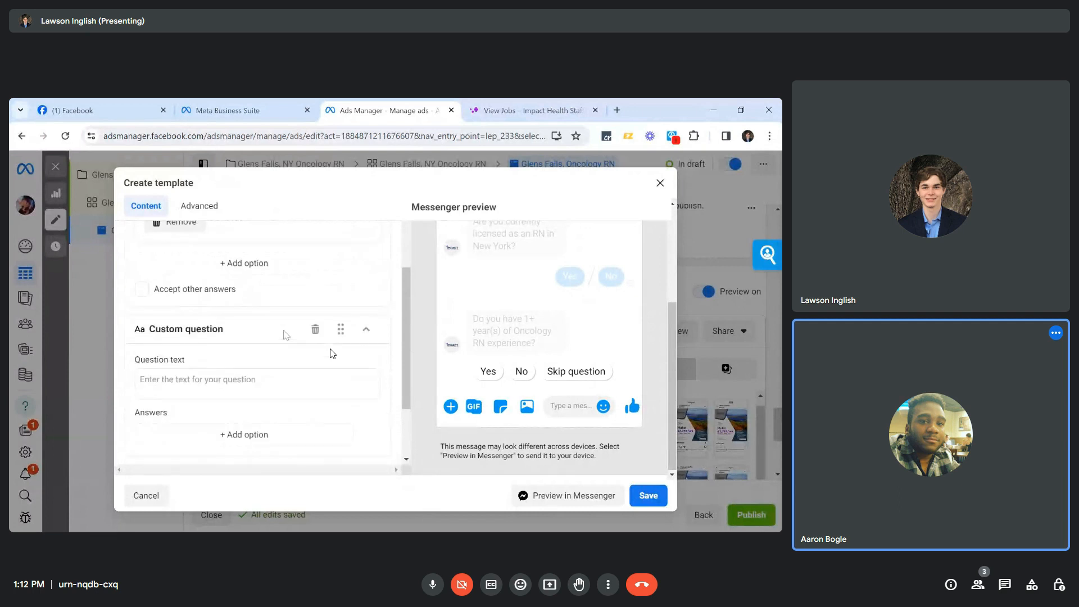
scroll(332, 353, down, 1)
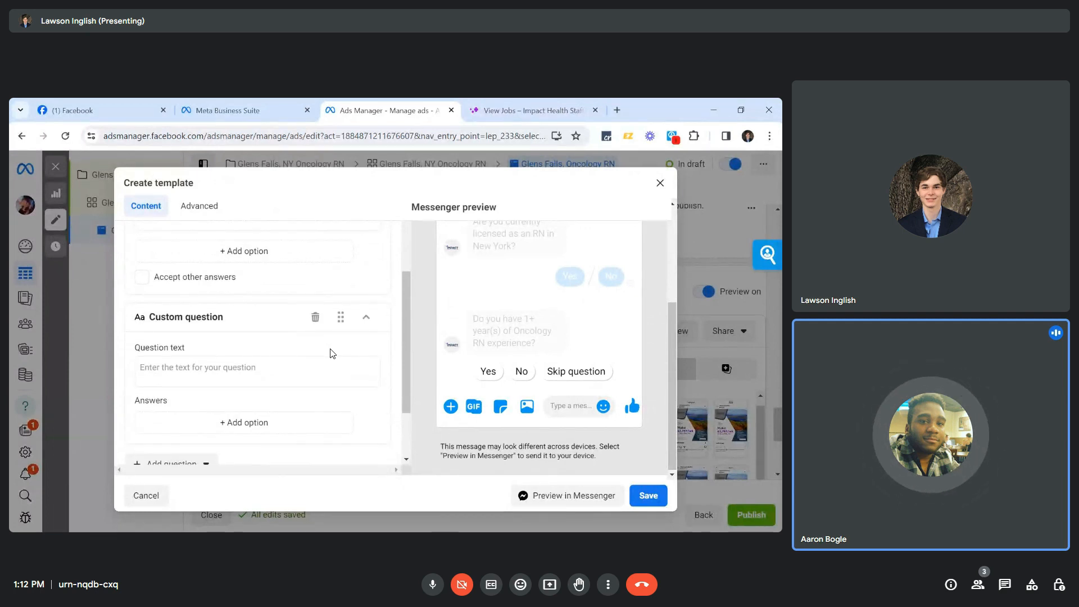
scroll(332, 353, down, 1)
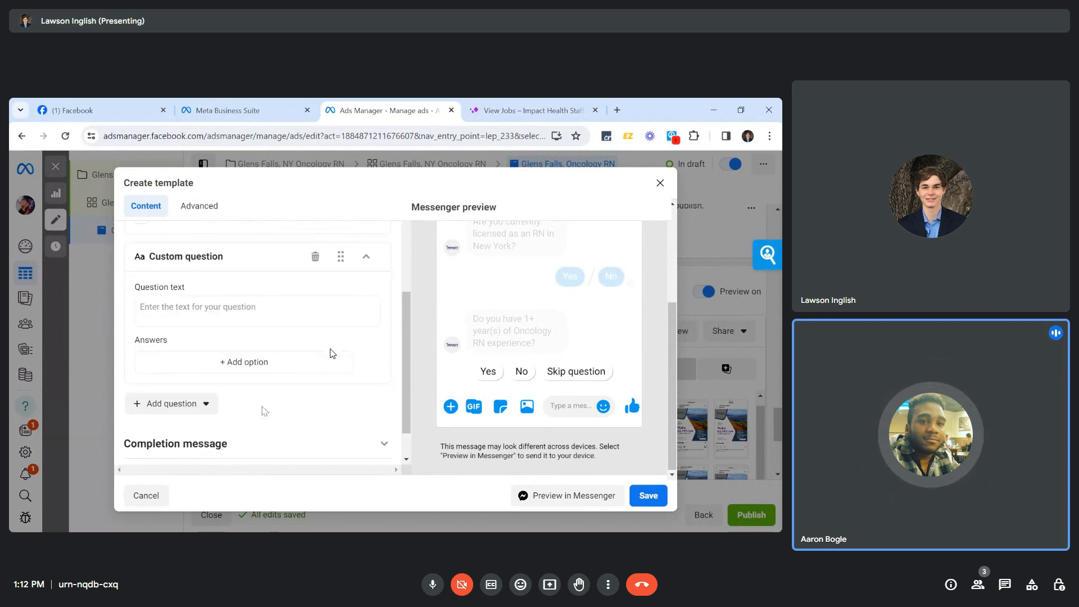
click(172, 404)
mouse_move(184, 289)
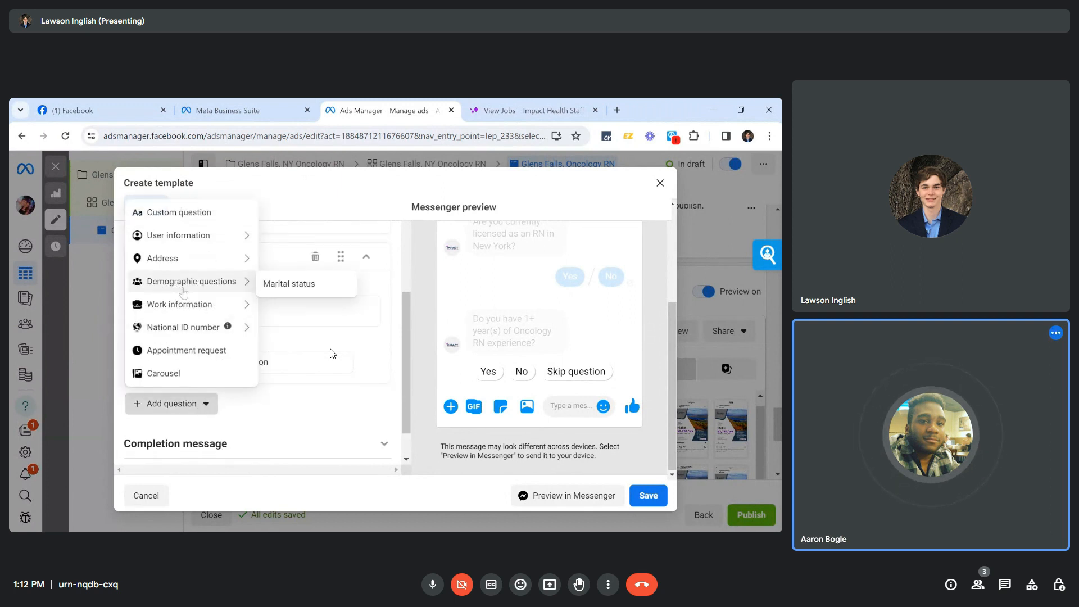
mouse_move(189, 316)
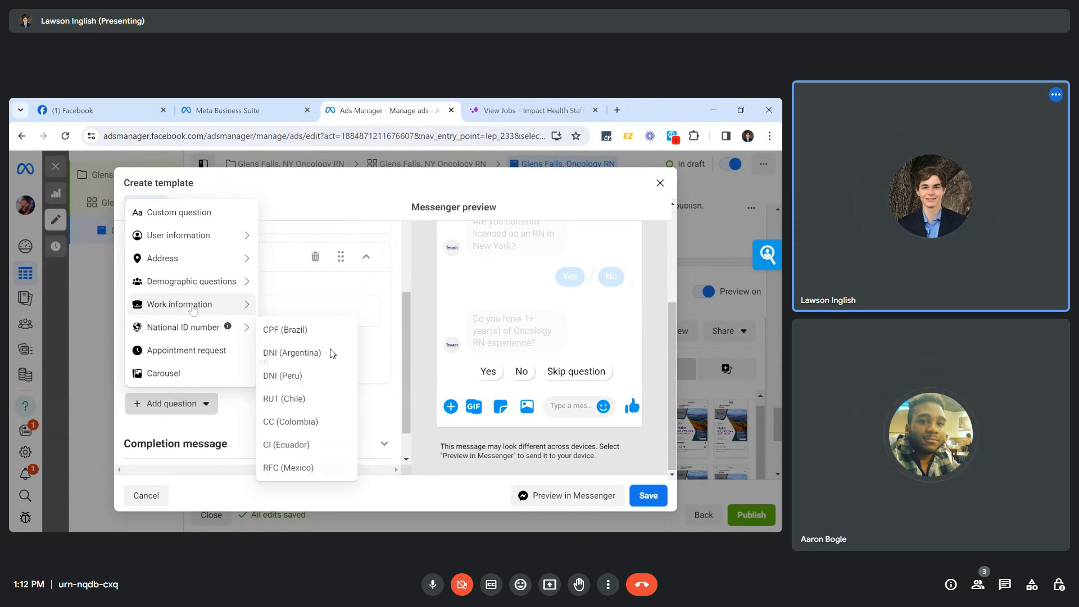
mouse_move(181, 236)
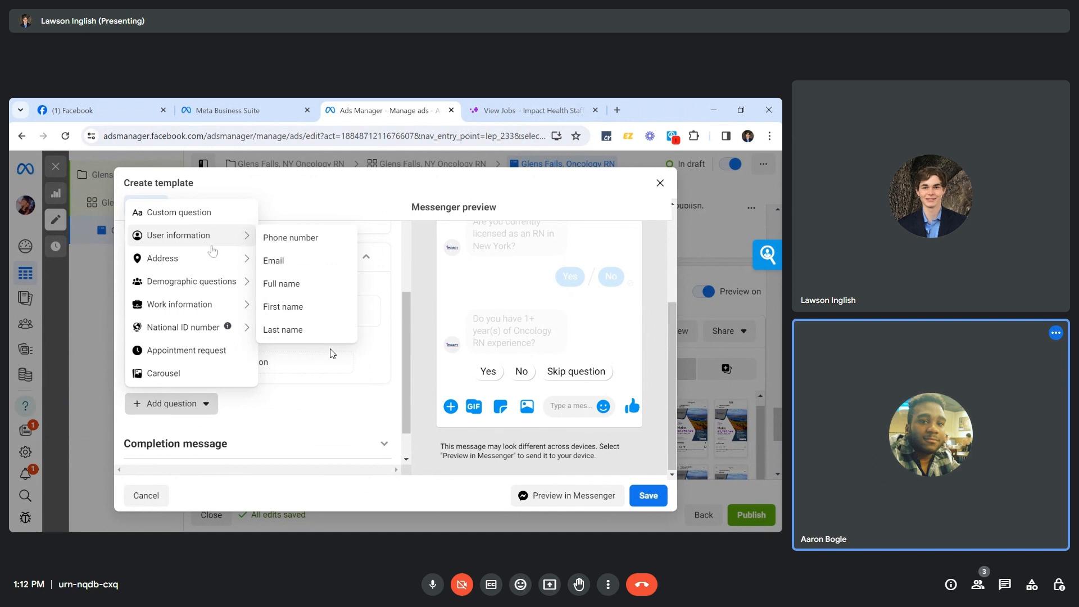
mouse_move(217, 258)
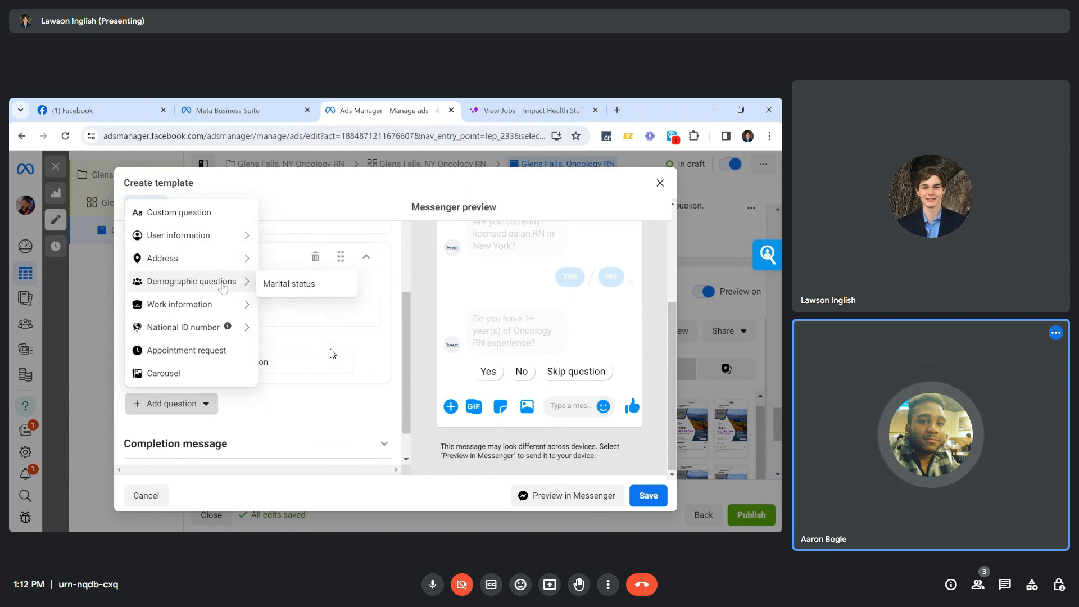
mouse_move(223, 304)
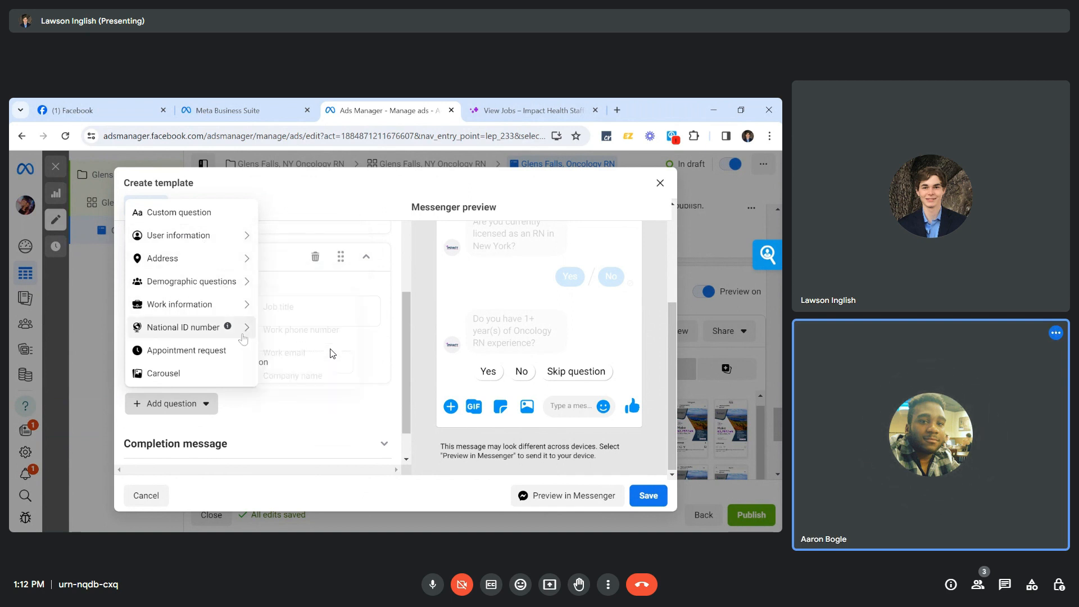
mouse_move(241, 335)
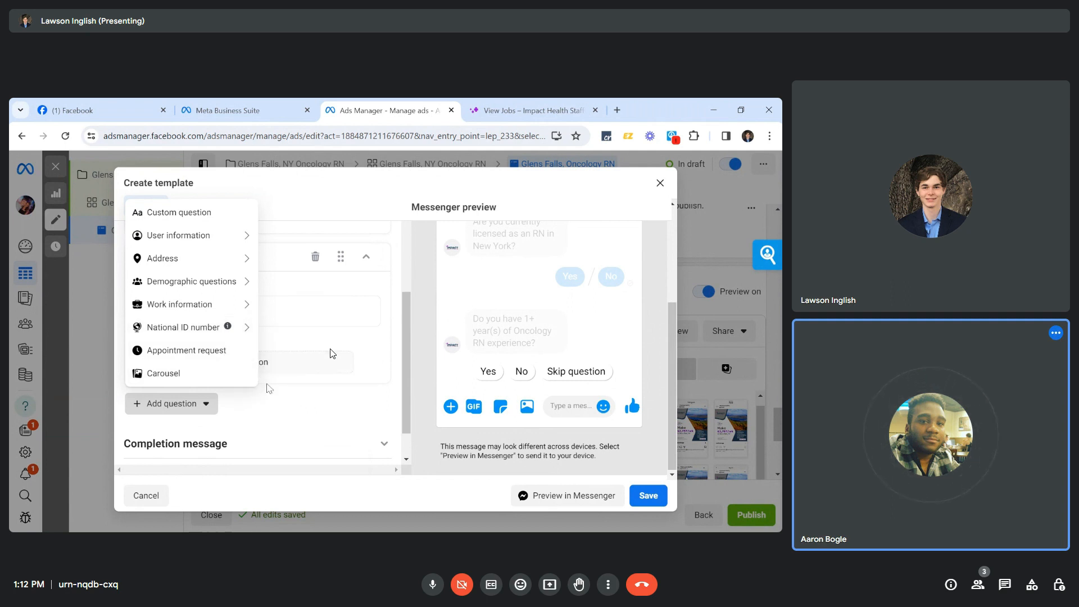
click(331, 349)
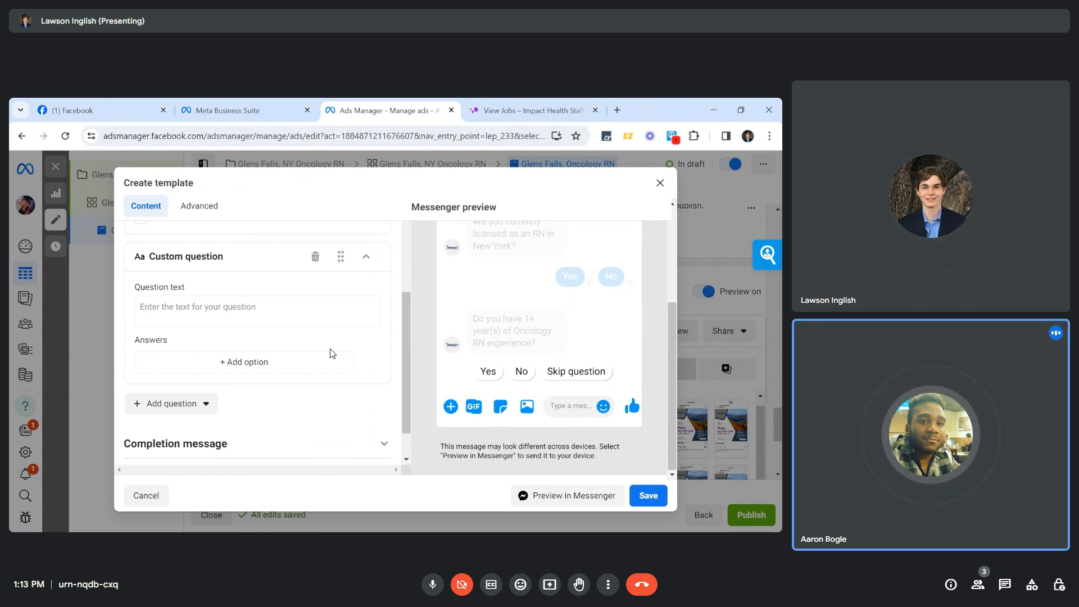
scroll(321, 402, down, 1)
scroll(320, 402, up, 2)
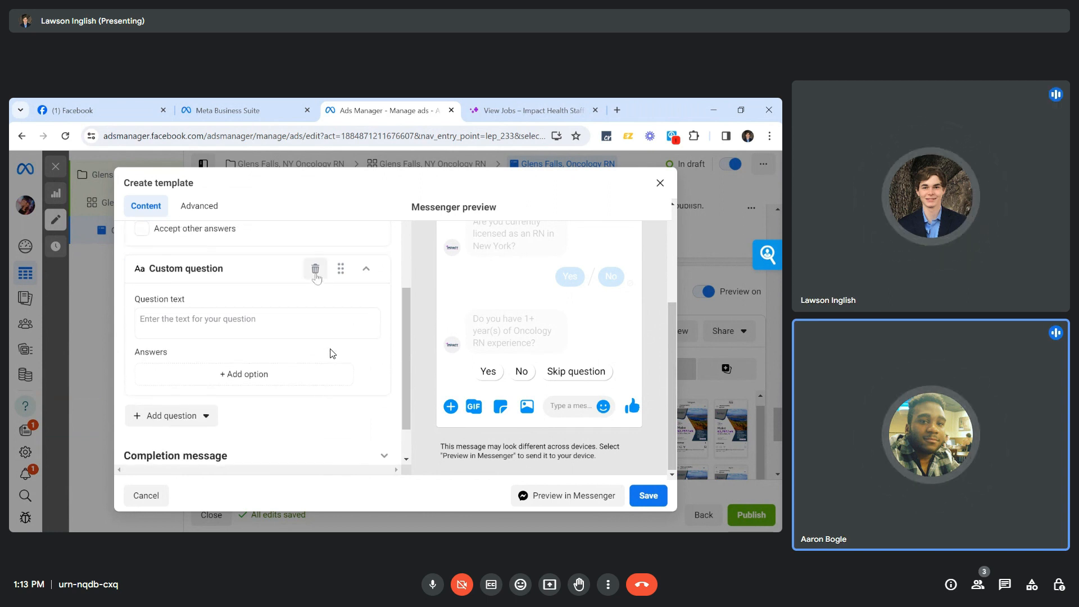
Delete the empty third custom question from the template.
scroll(318, 293, up, 1)
click(315, 297)
scroll(303, 360, down, 5)
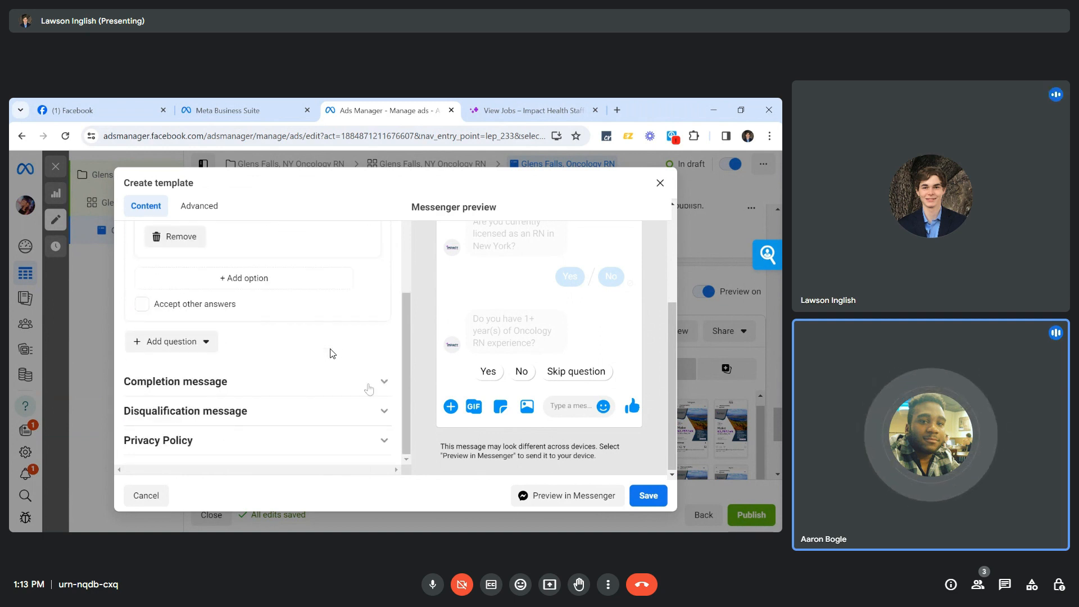
Expand the Completion message and select all of its text.
click(369, 385)
scroll(276, 314, up, 2)
scroll(332, 353, up, 3)
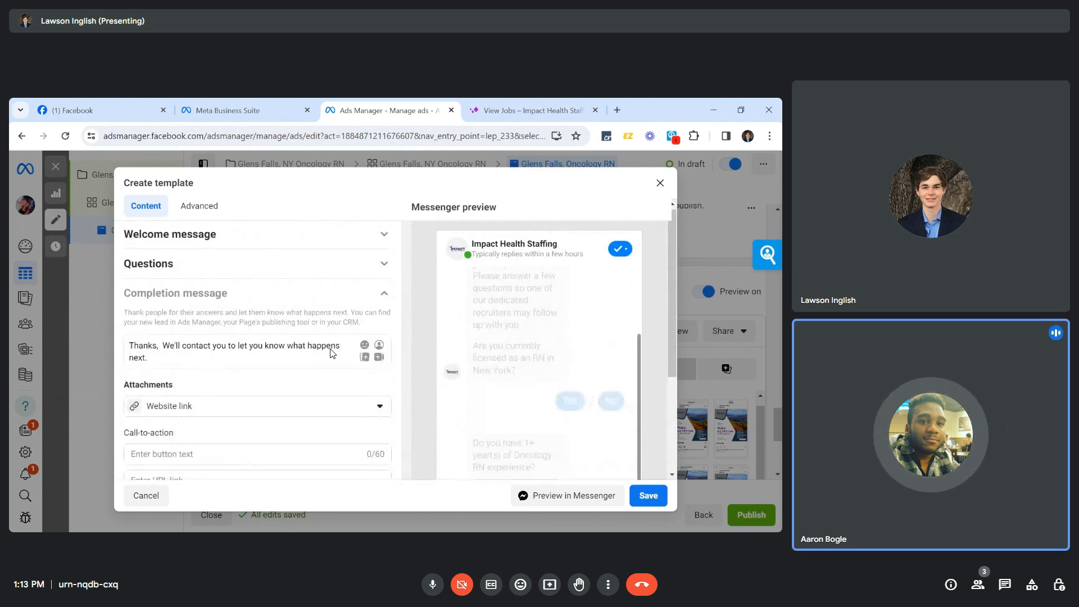
key(ctrl+a)
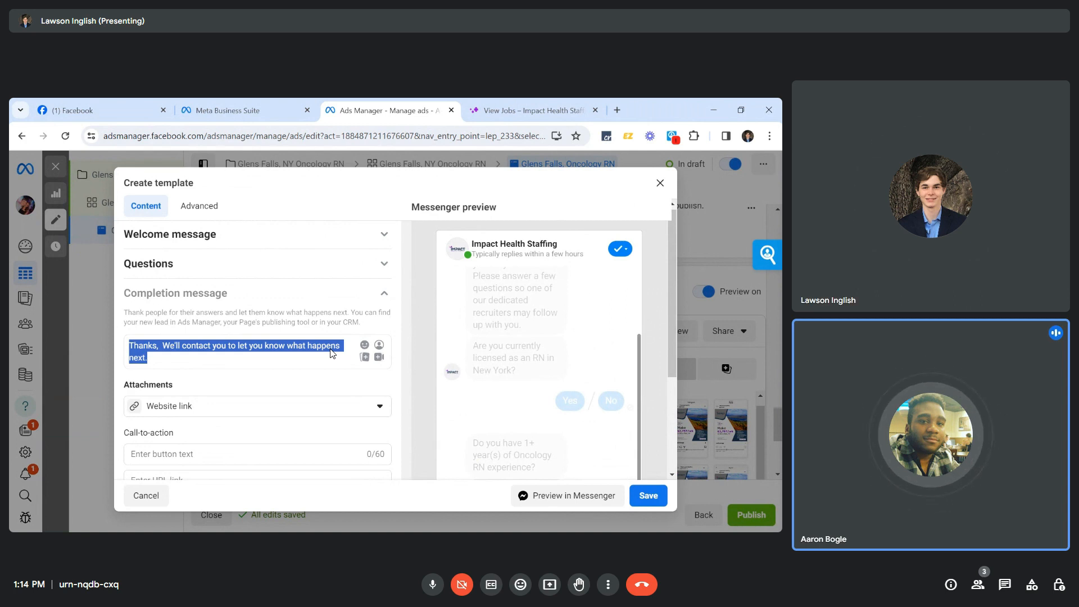
Review the New York licence and Oncology RN experience questions with their Yes/No/Skip answers.
click(387, 270)
scroll(331, 353, down, 3)
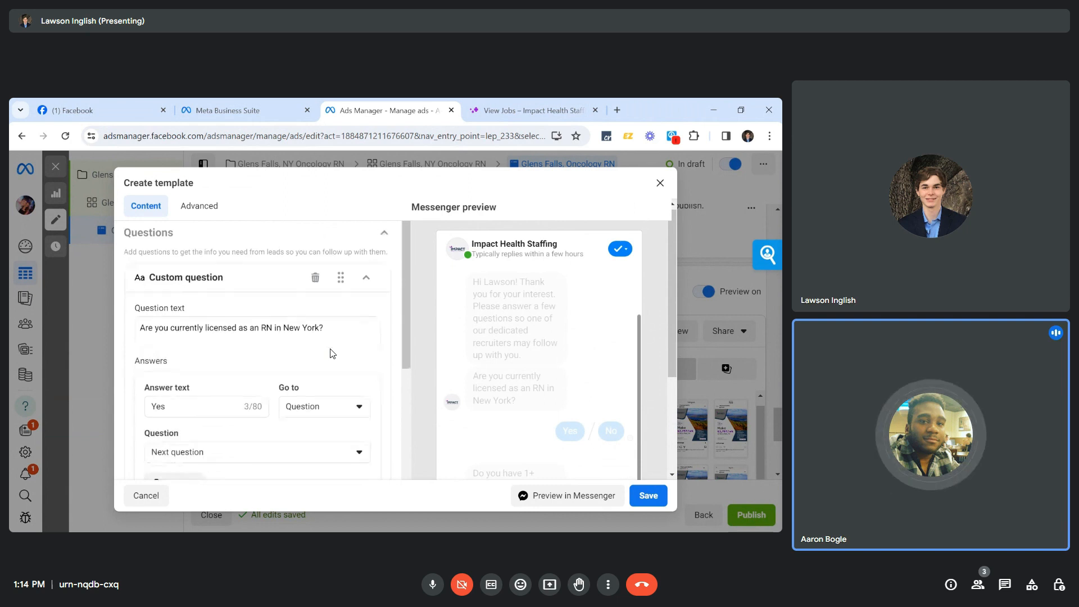
scroll(331, 353, down, 6)
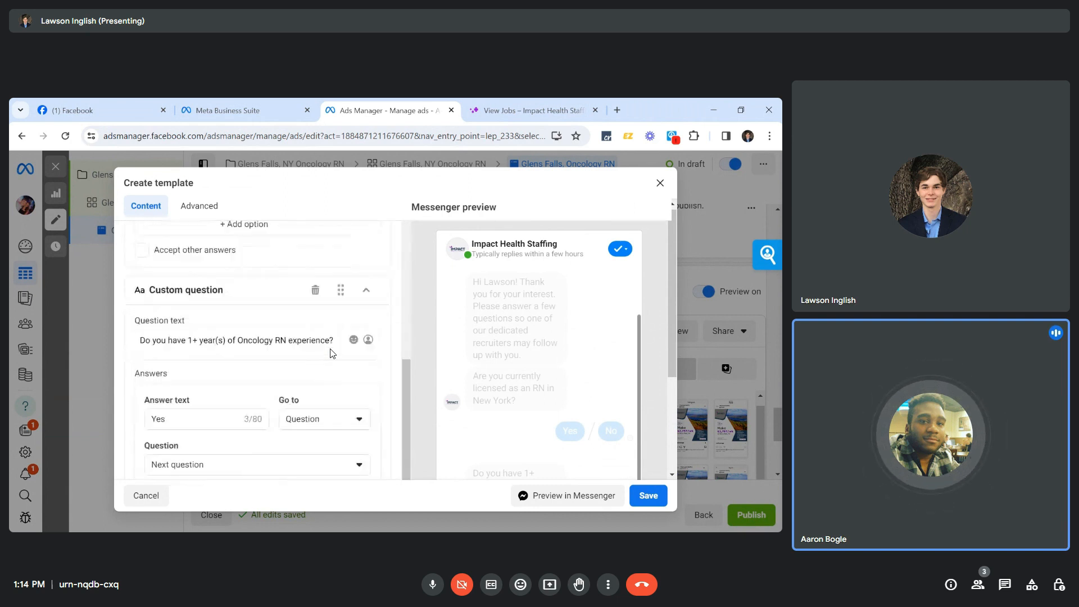
scroll(330, 353, down, 3)
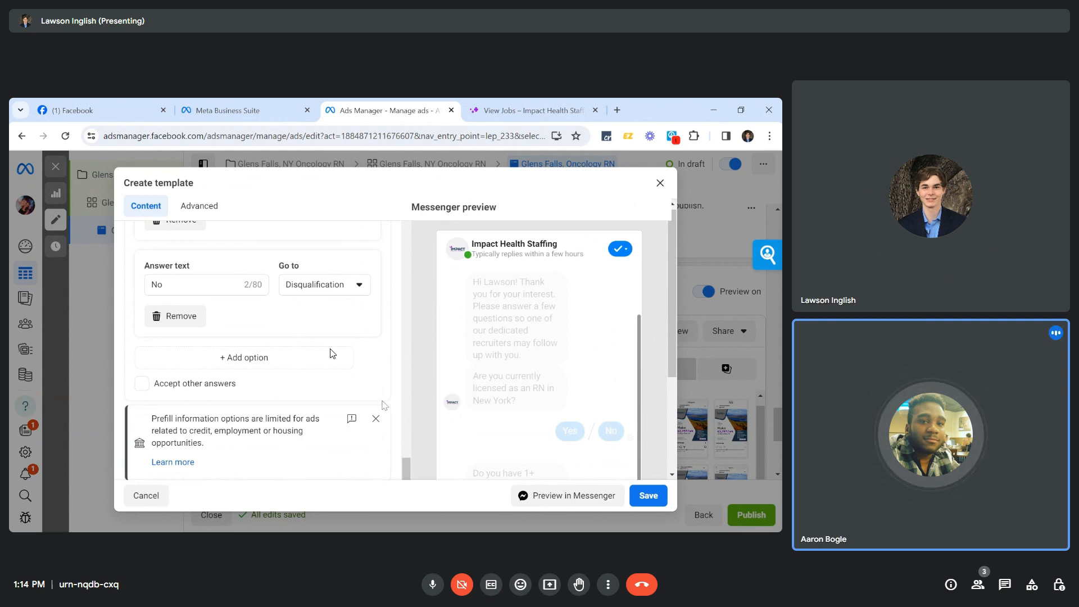
scroll(332, 353, down, 2)
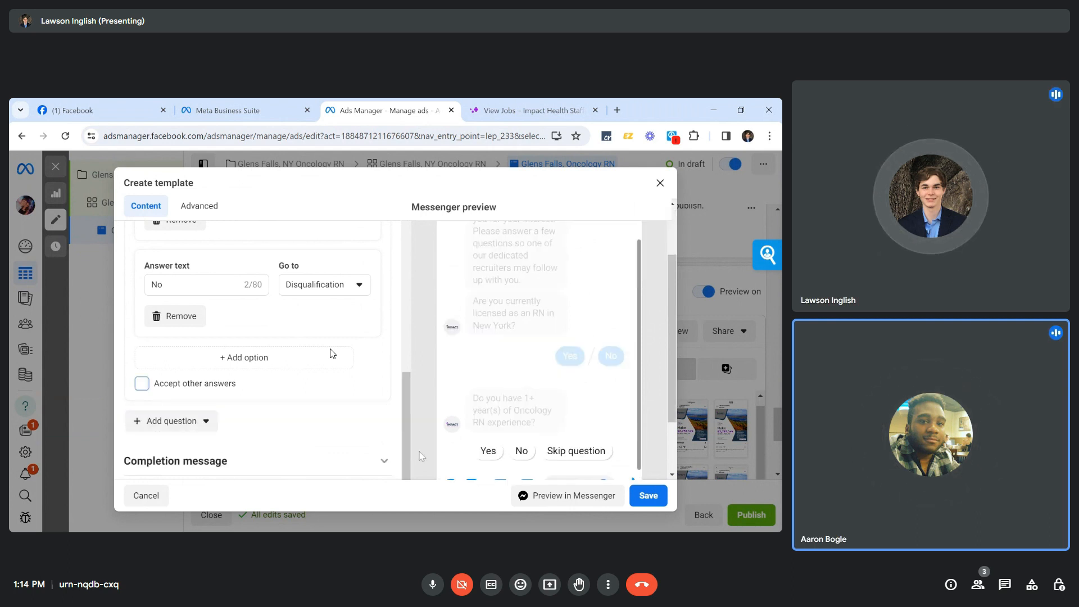
scroll(332, 353, up, 3)
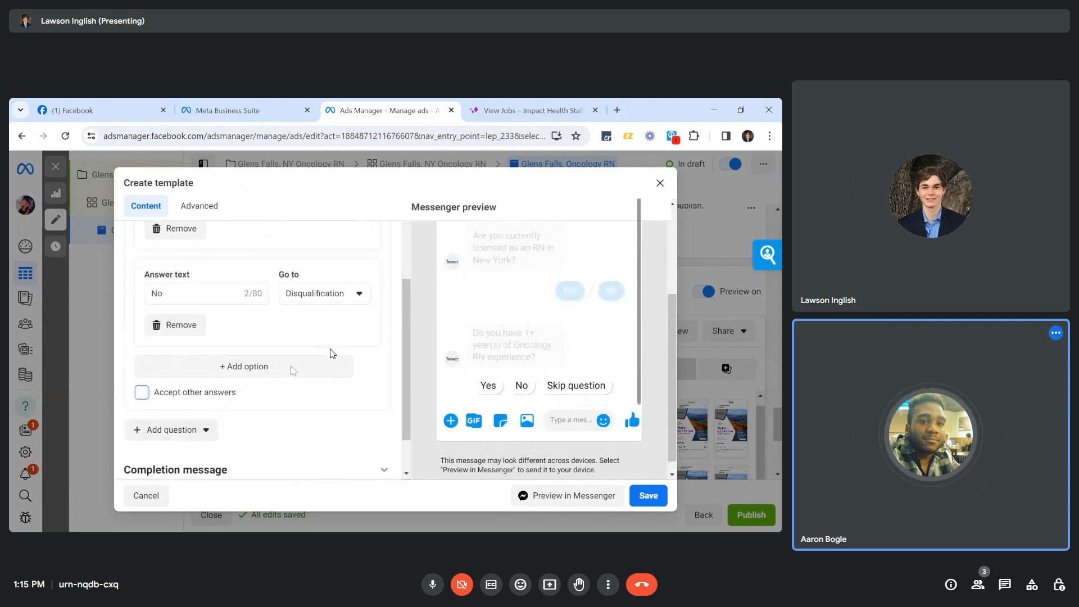
scroll(332, 353, up, 2)
scroll(332, 353, down, 4)
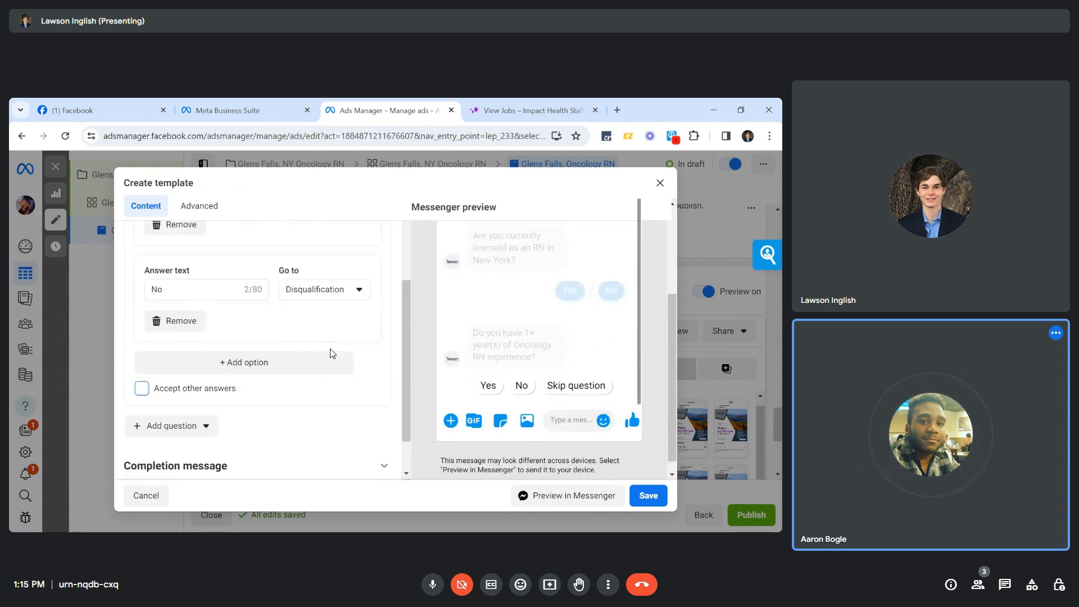
scroll(292, 426, down, 2)
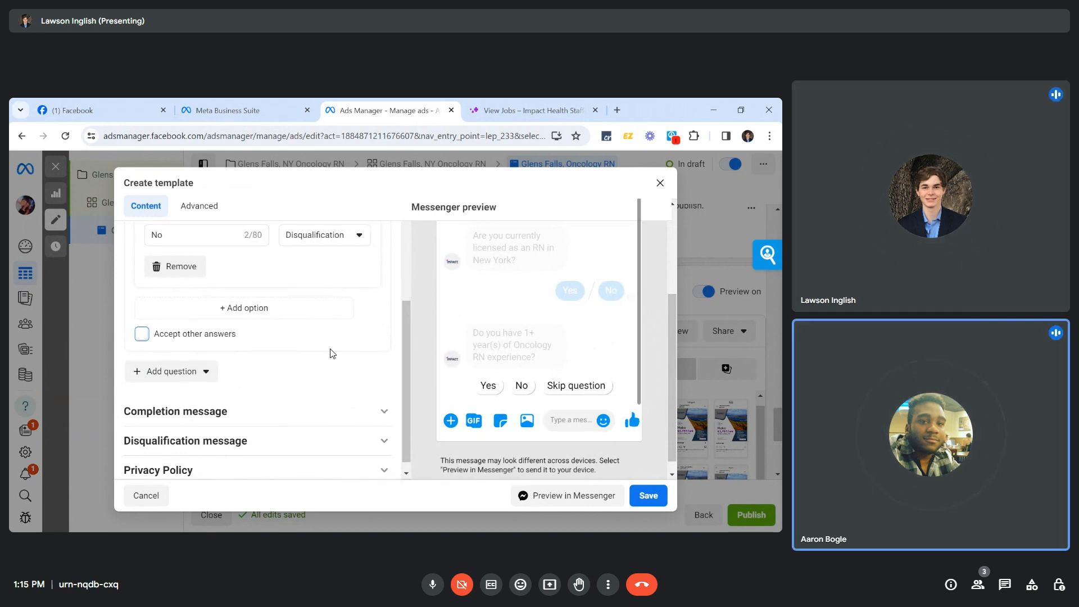
Delete the 'Thanks, We'll contact you…what happens next.' completion message text.
click(384, 411)
scroll(331, 427, up, 2)
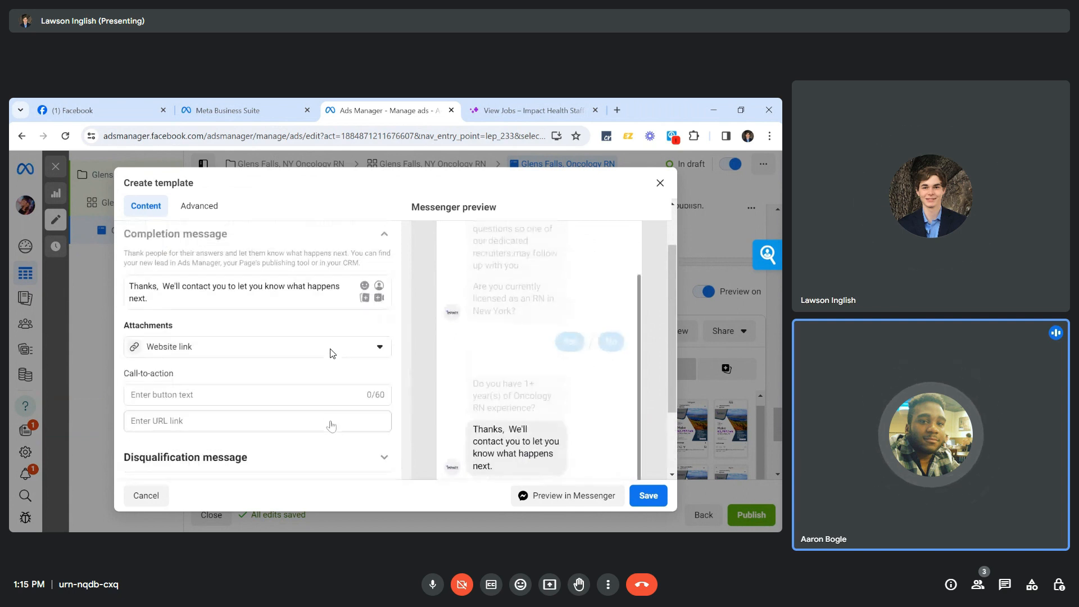
click(231, 376)
key(ctrl+a)
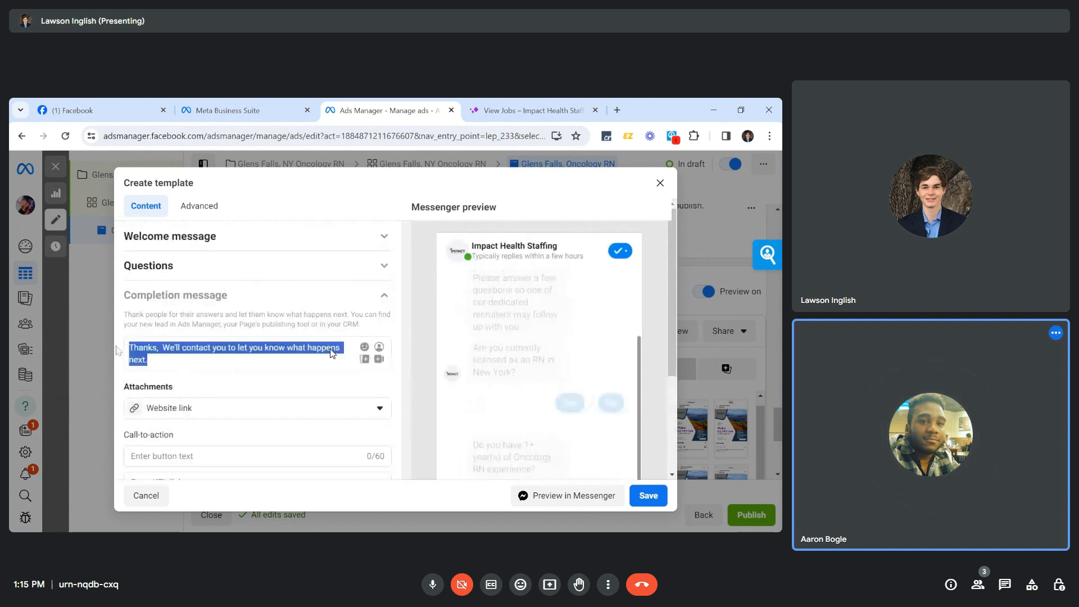
key(BackSpace)
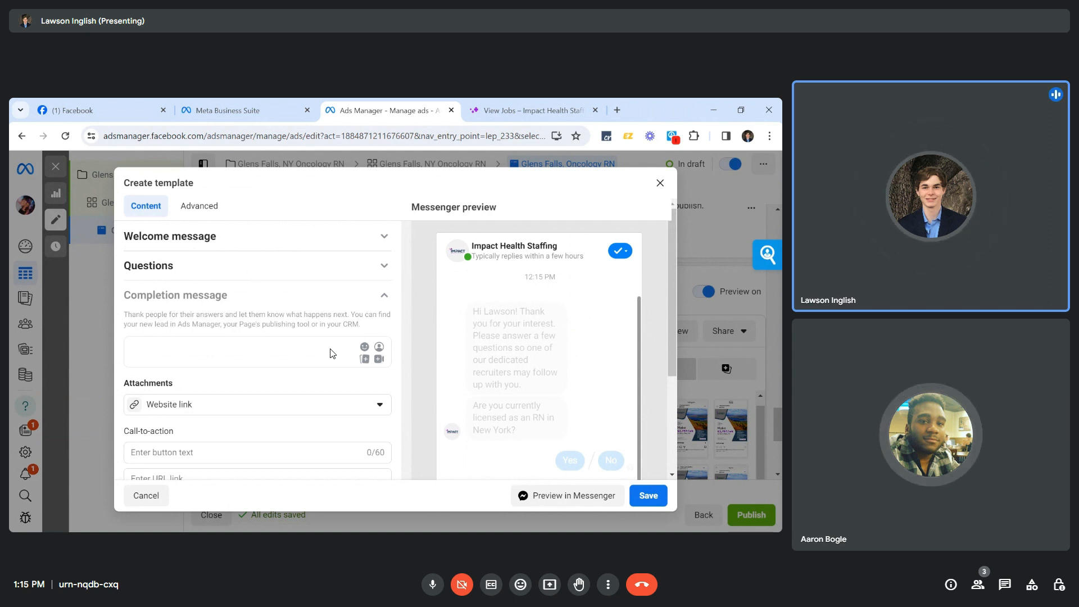
Write a completion message requesting a resume by e-mail and promising a recruiter call within 24 hours.
text(We'd )
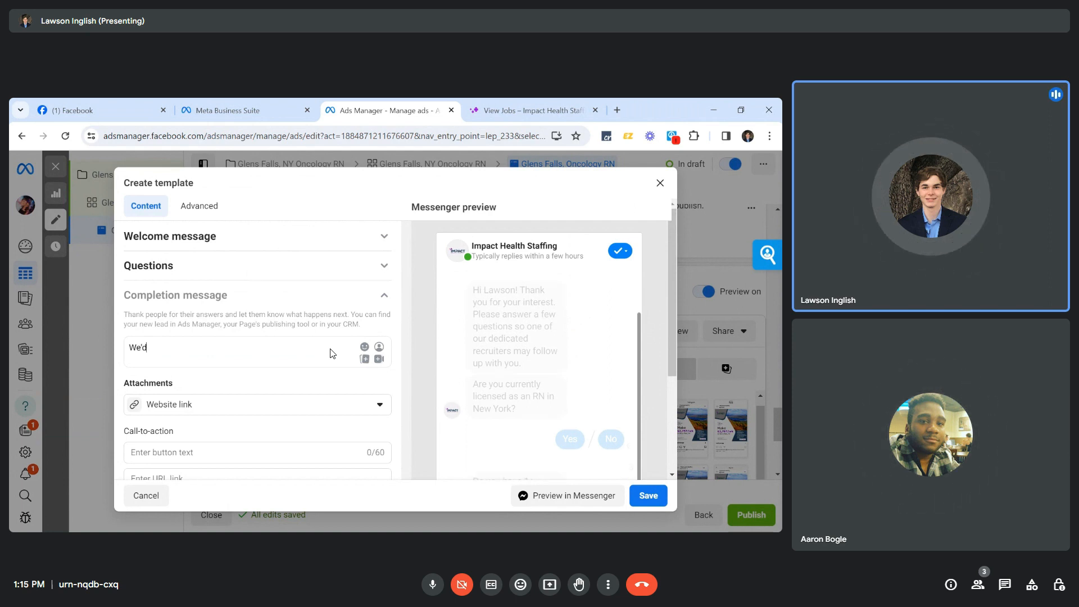
text(l)
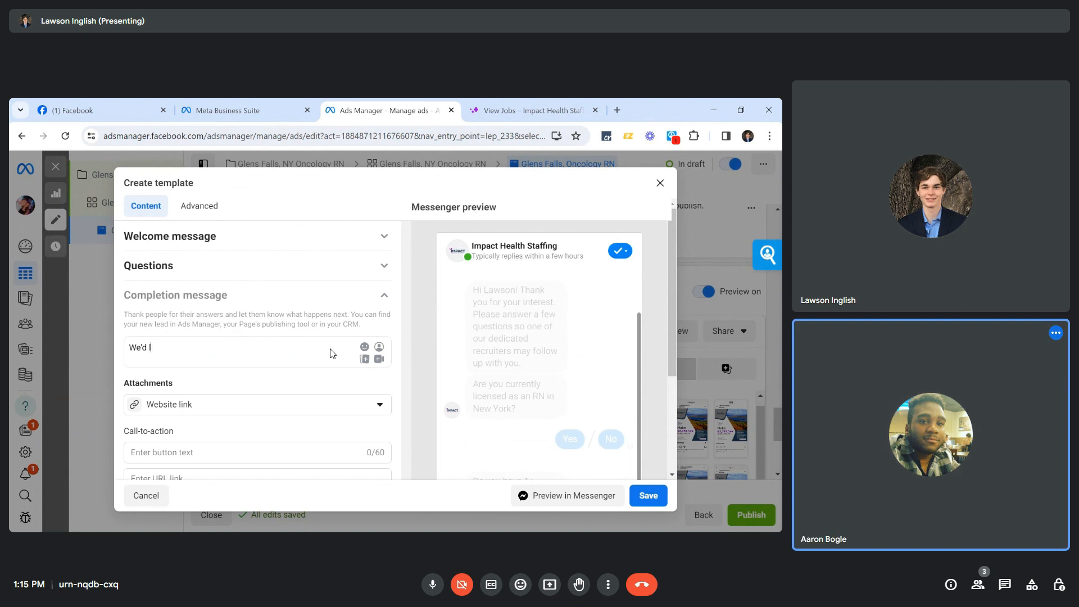
text(ove to get on a call with)
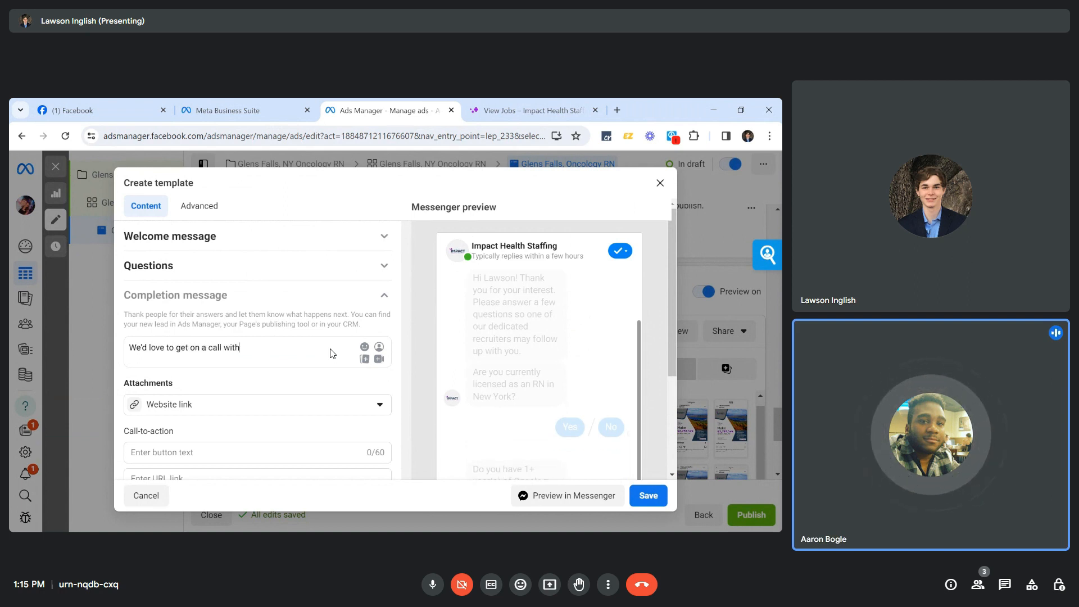
text( you to )
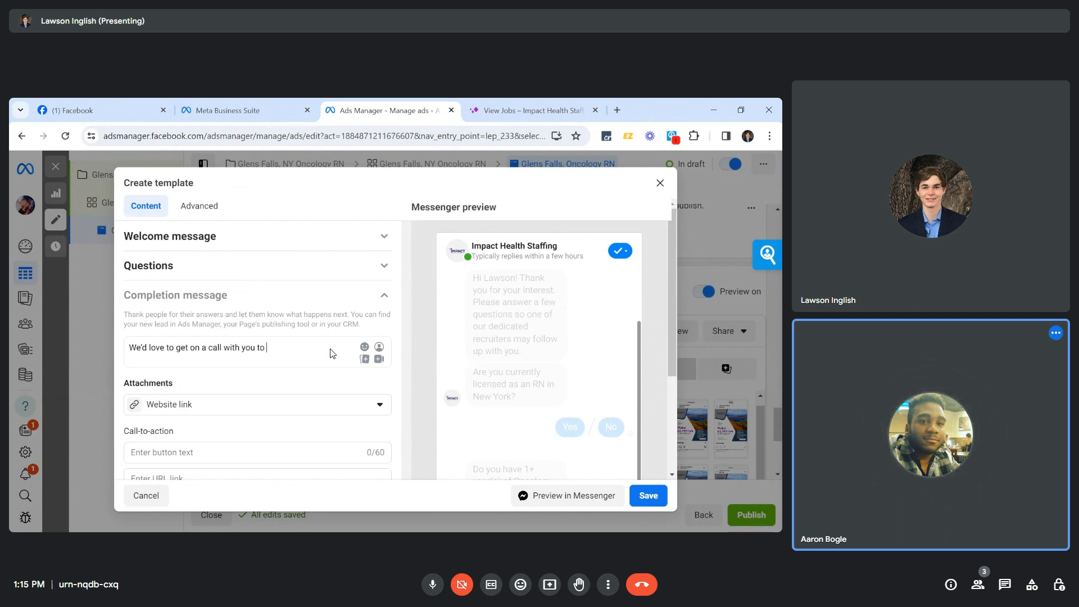
text(discuss this )
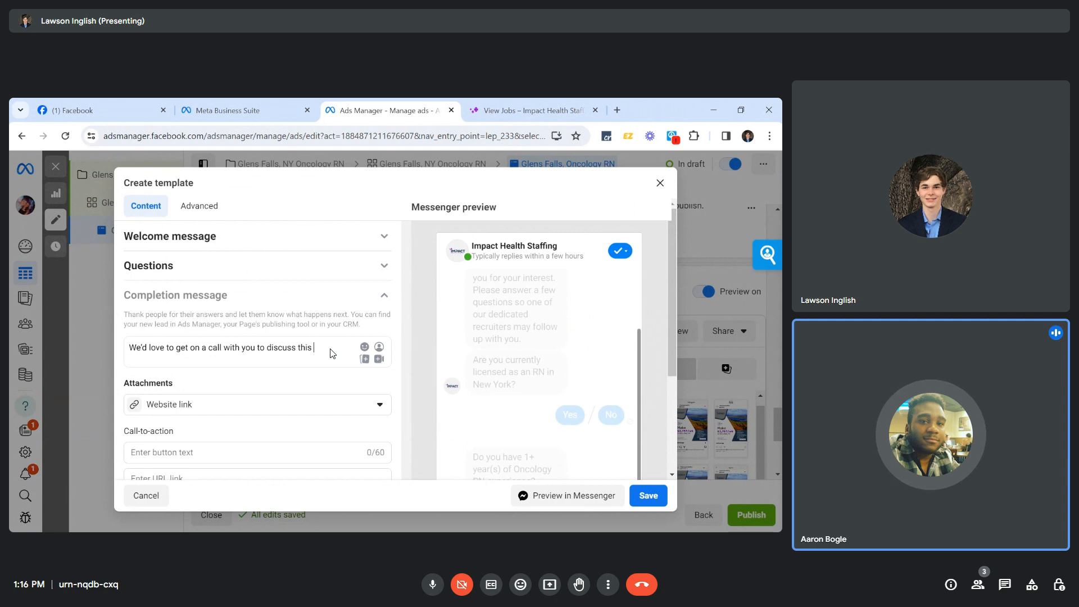
text(assignme)
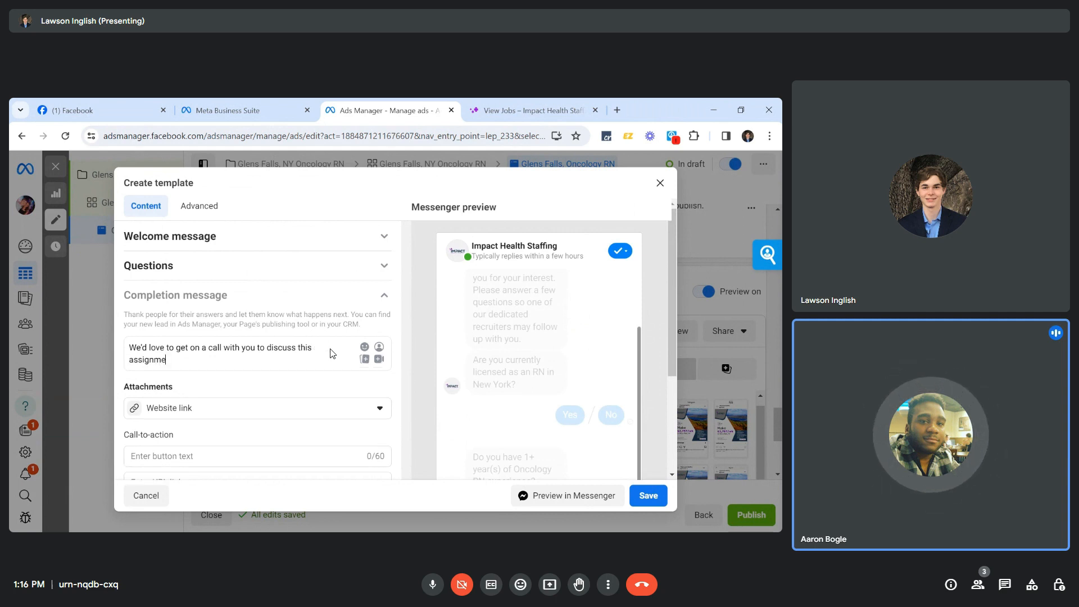
text(nt further. Please)
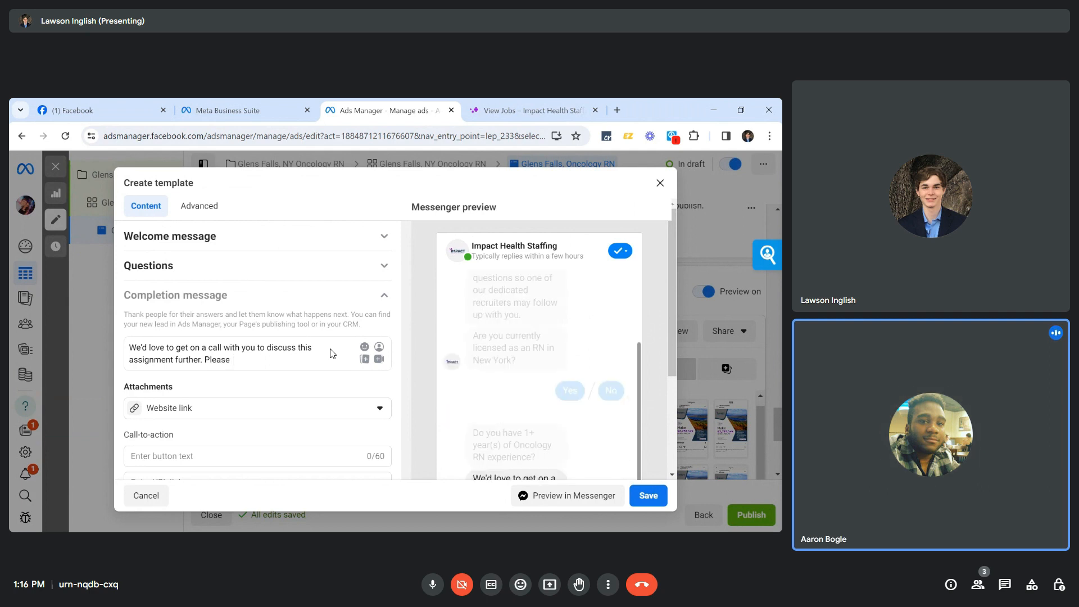
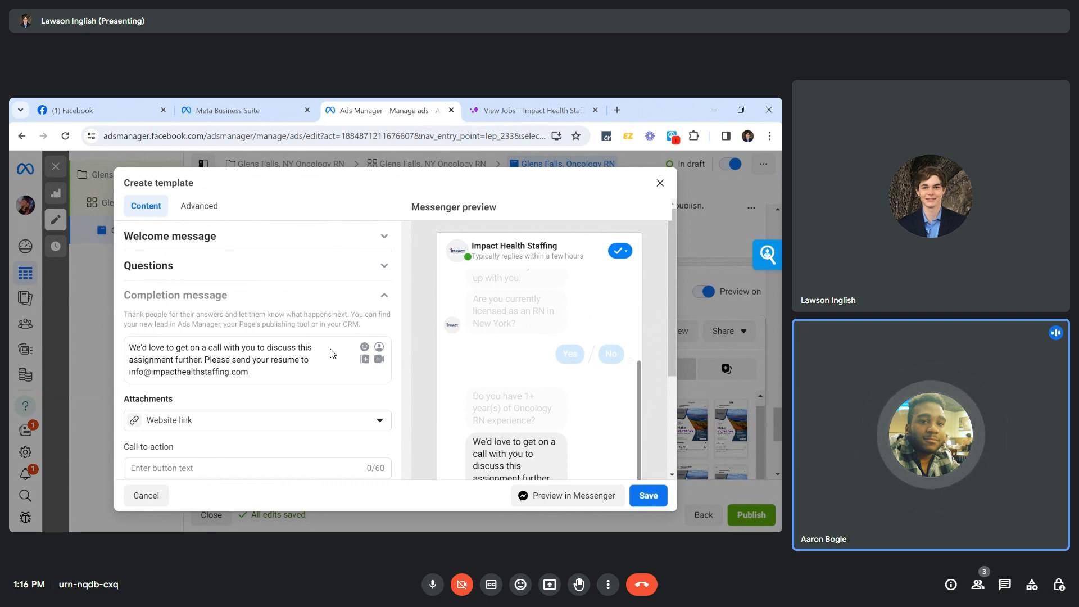
scroll(330, 353, down, 2)
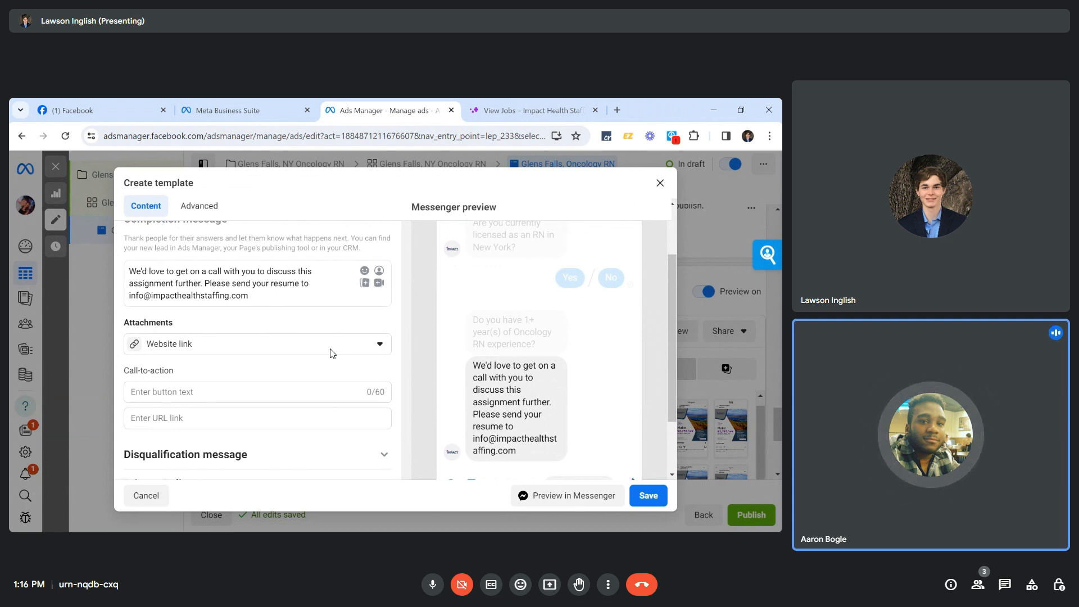
text(and)
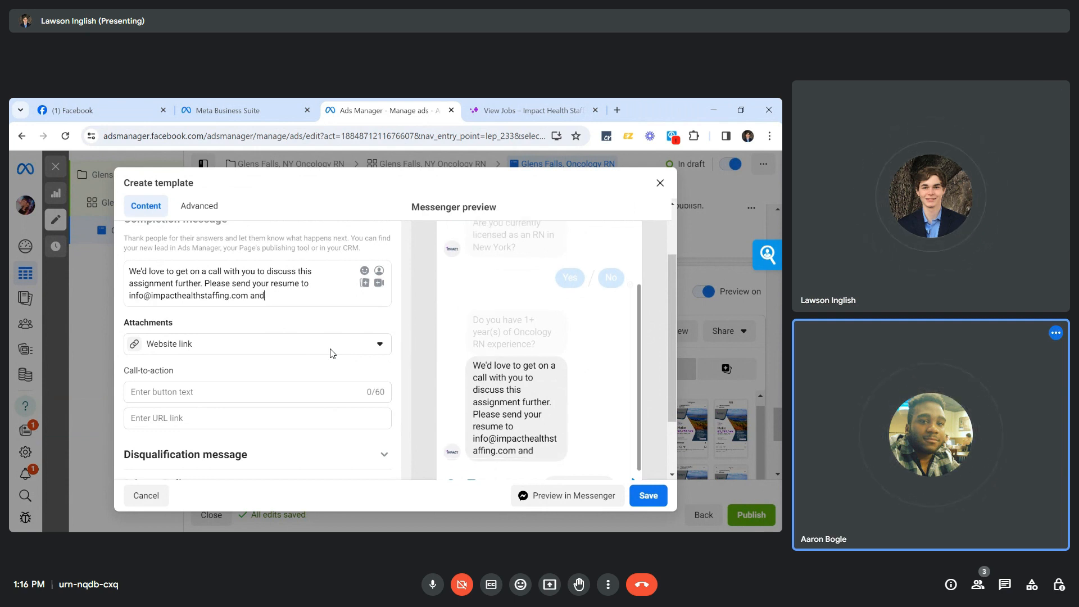
text( one o)
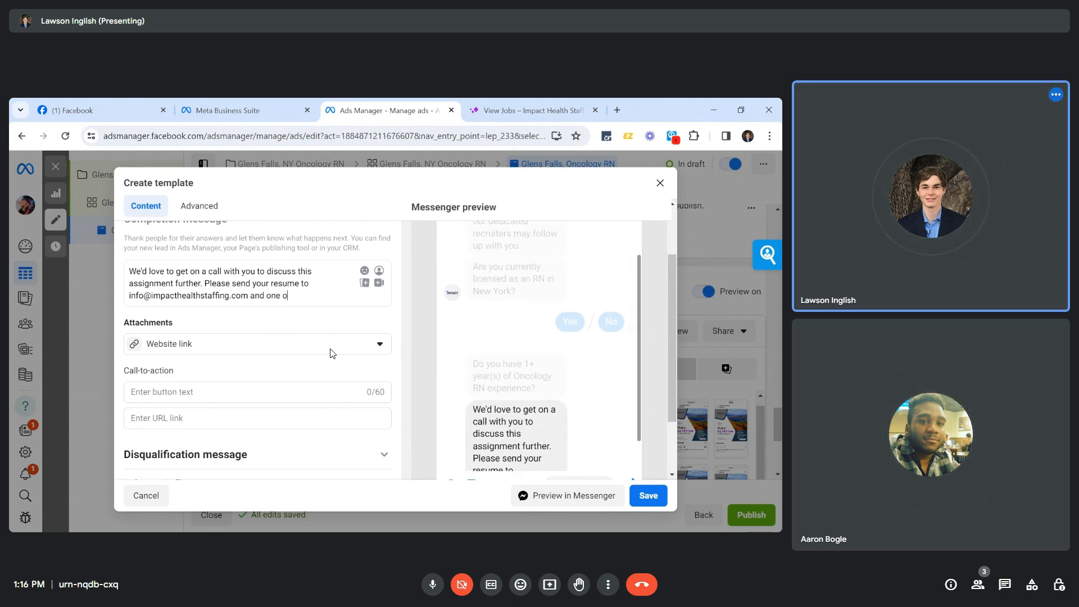
text(f our recruiters will)
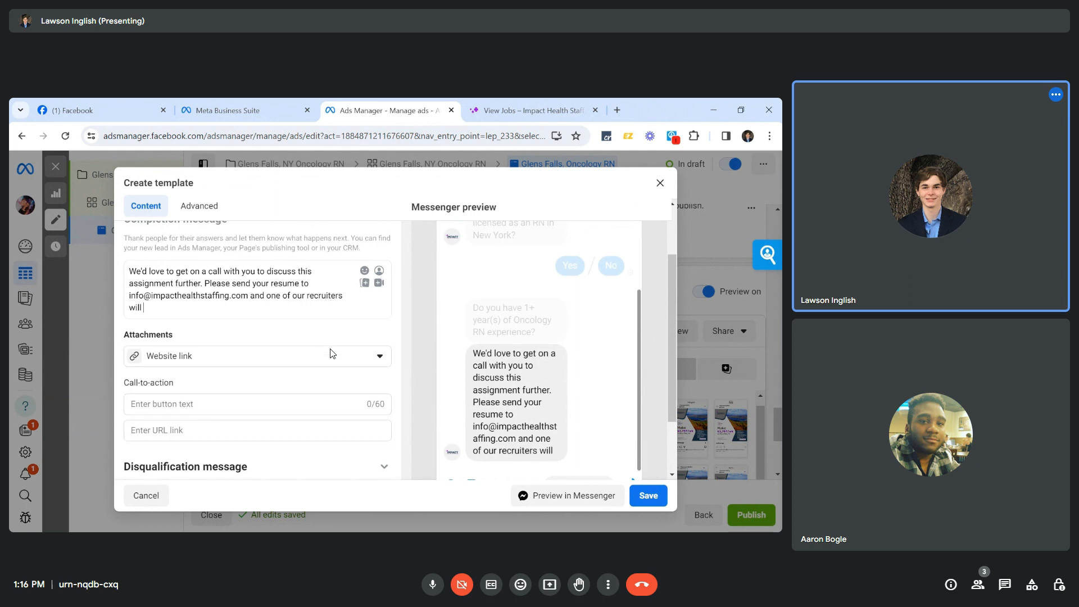
text( give you a call in the)
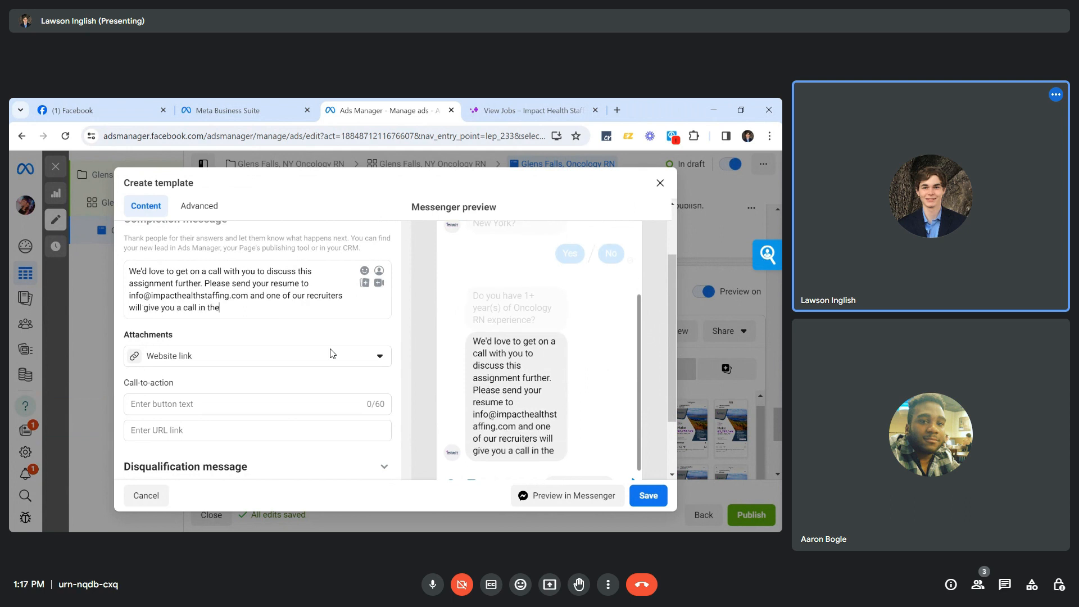
text( next 24 hours!)
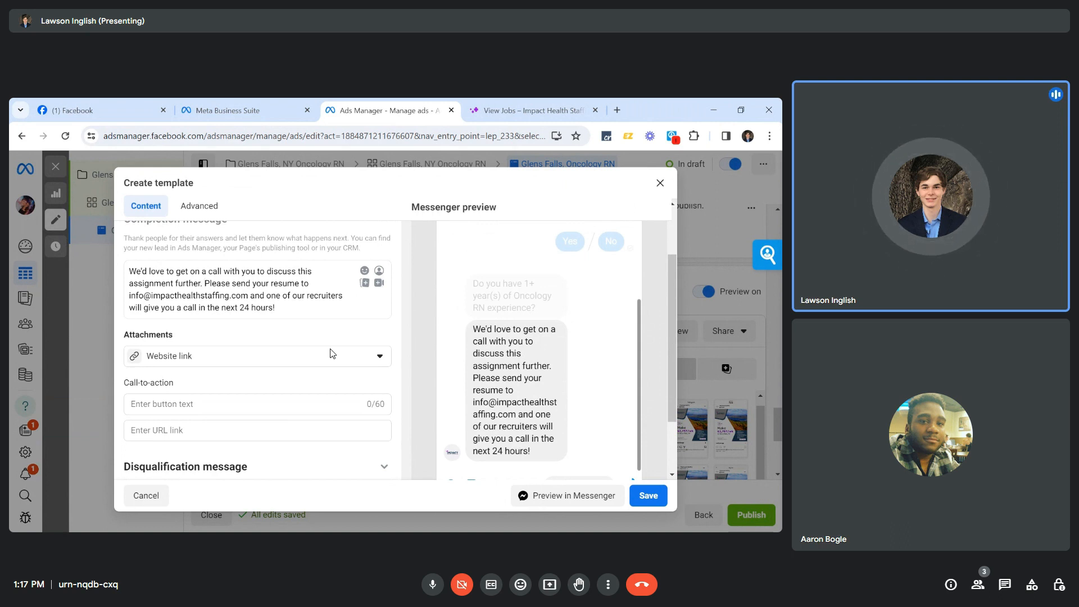
Browse the emoji picker and close it without adding anything.
click(365, 271)
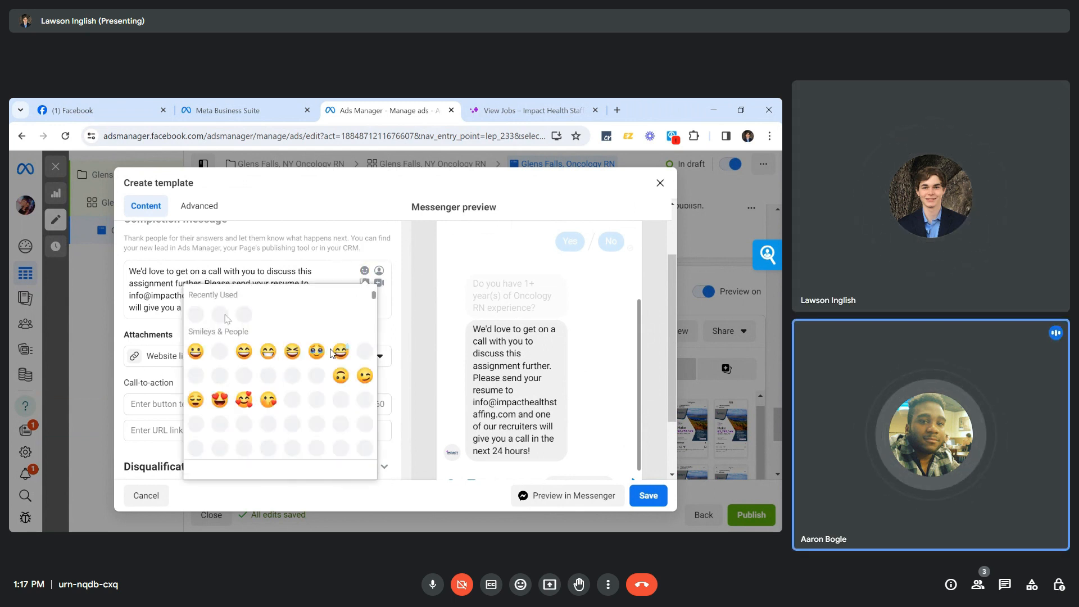
scroll(268, 379, down, 3)
scroll(332, 353, down, 10)
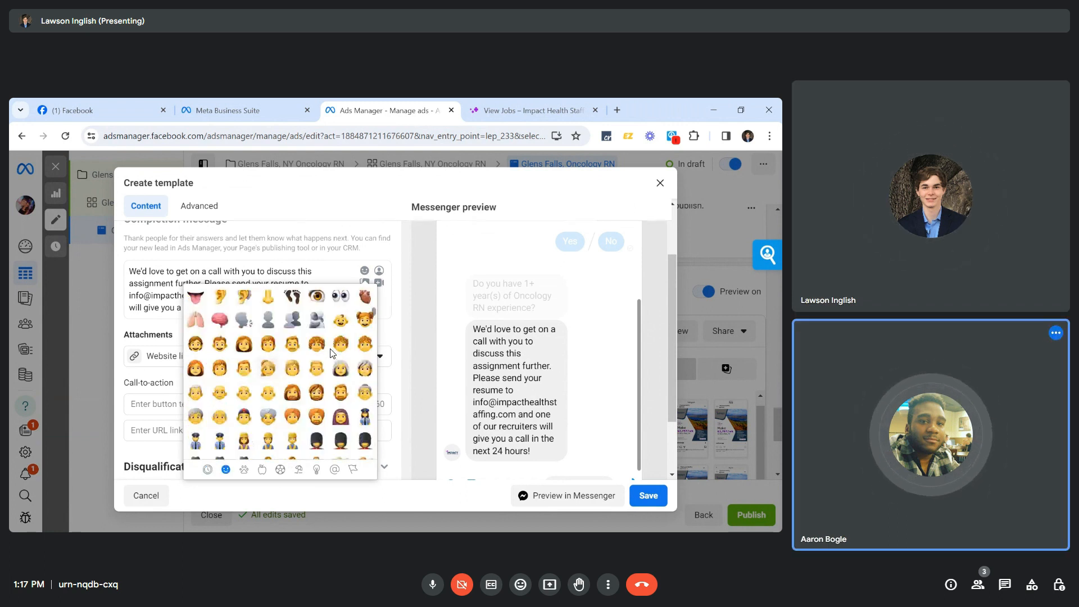
scroll(331, 353, down, 8)
scroll(331, 353, down, 8)
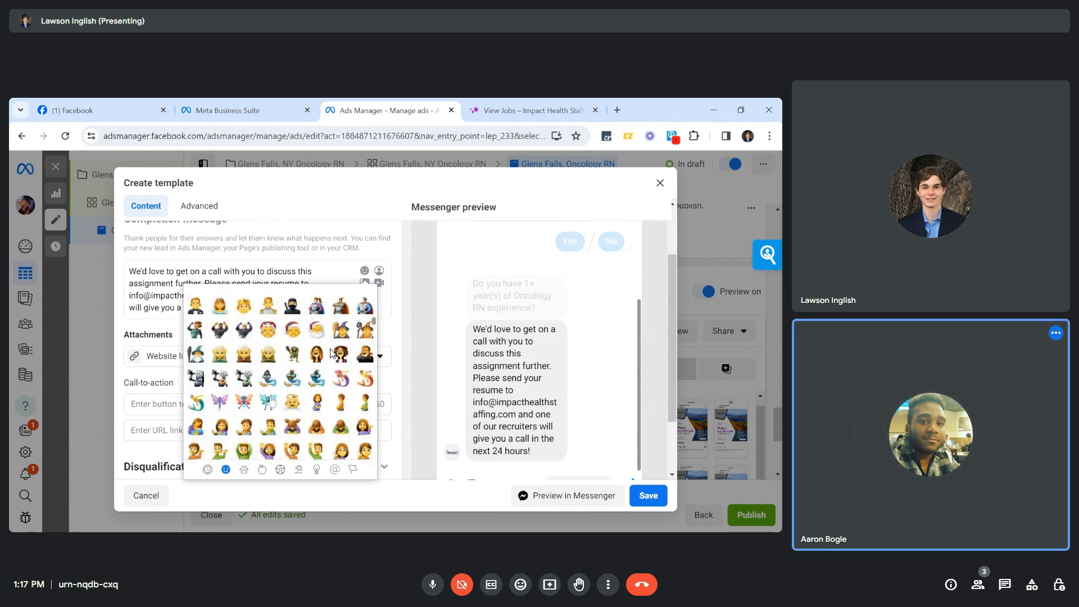
scroll(331, 353, down, 8)
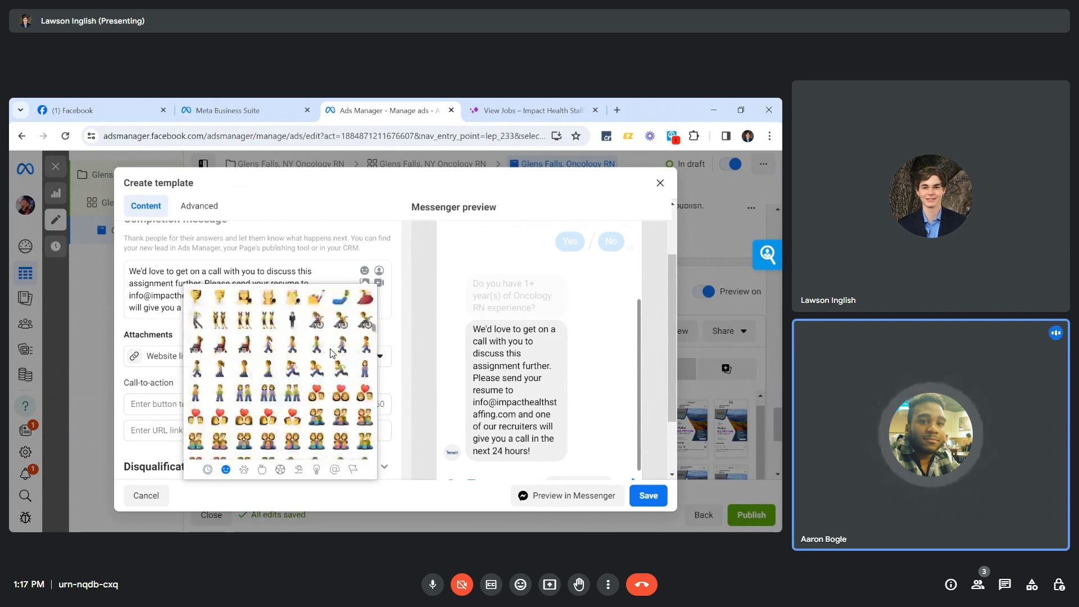
scroll(331, 353, down, 8)
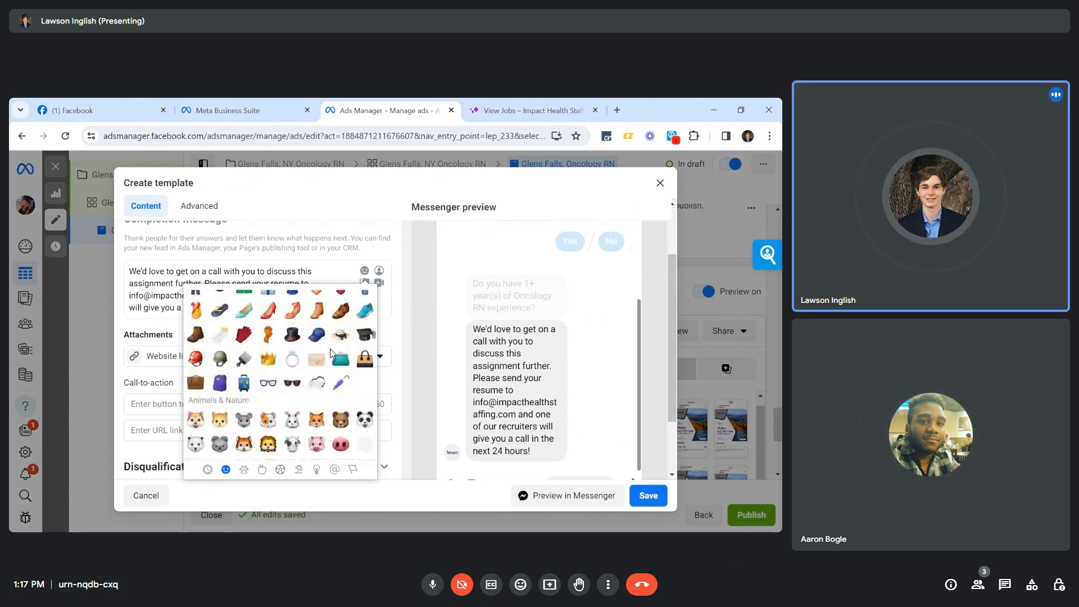
scroll(332, 353, up, 15)
scroll(331, 353, up, 5)
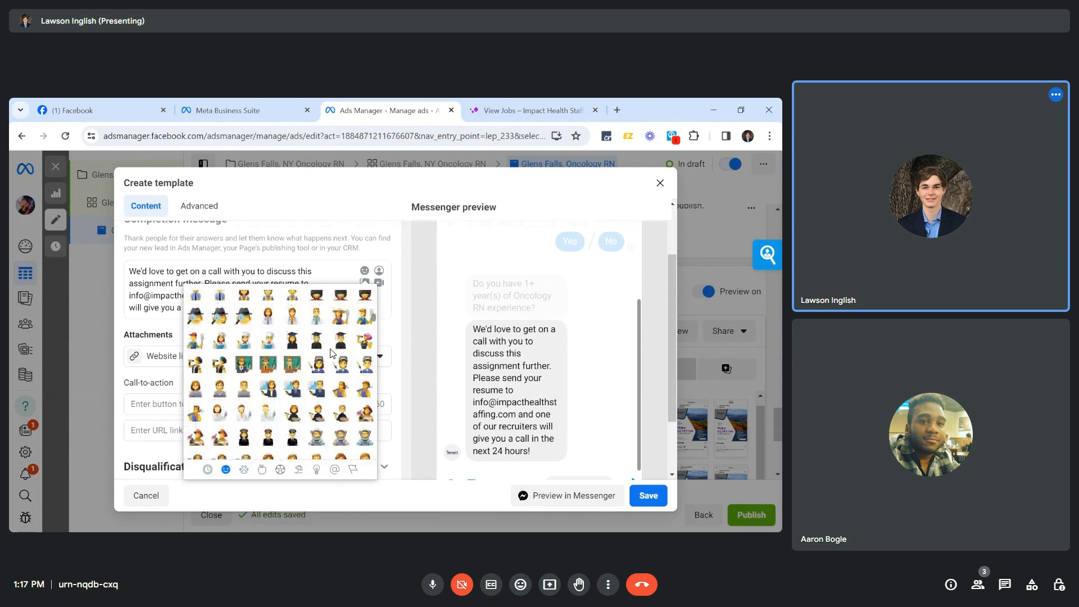
scroll(332, 353, up, 4)
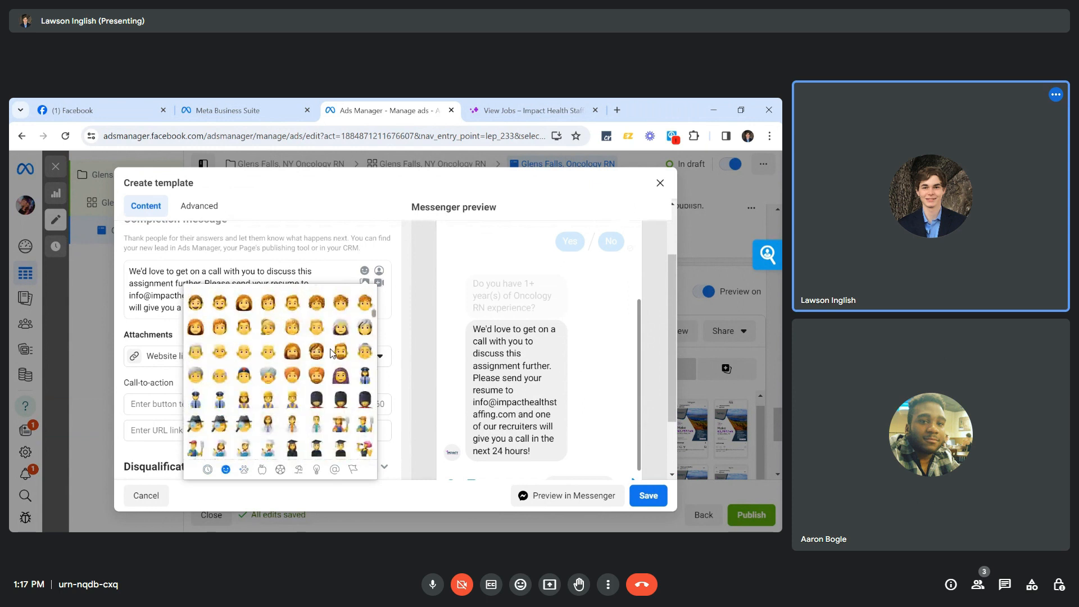
key(Escape)
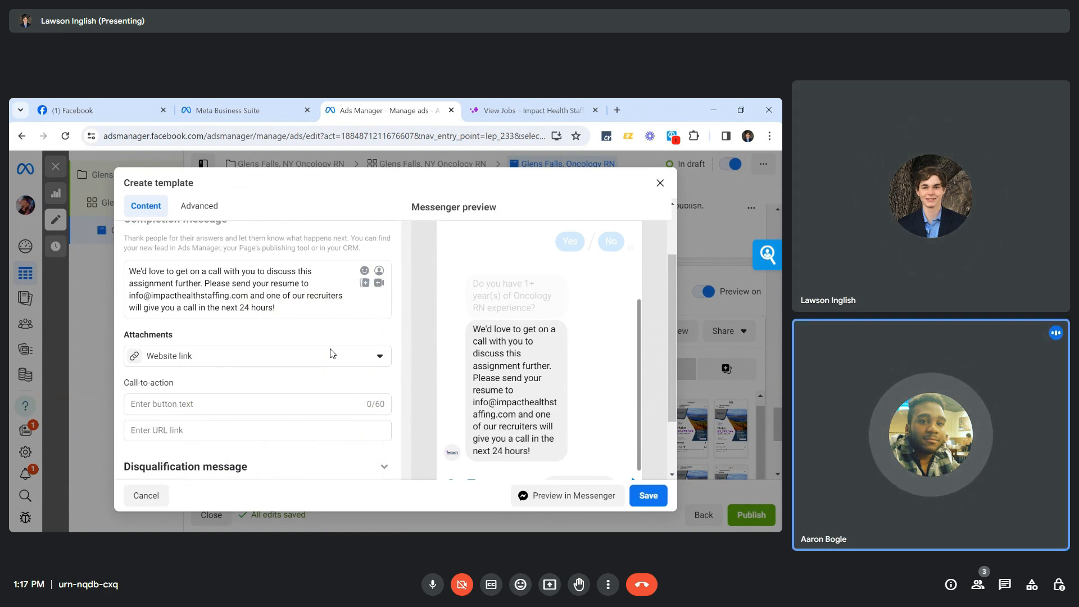
Insert a pointing-right emoji before 'Please send', removing the extra space.
click(364, 270)
scroll(279, 403, down, 3)
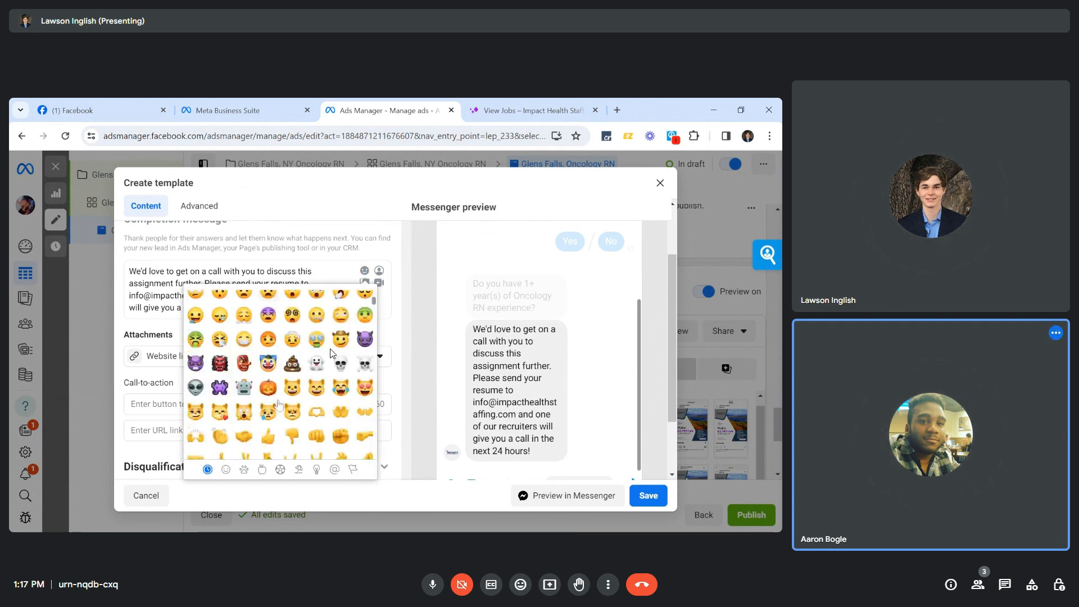
scroll(279, 404, down, 1)
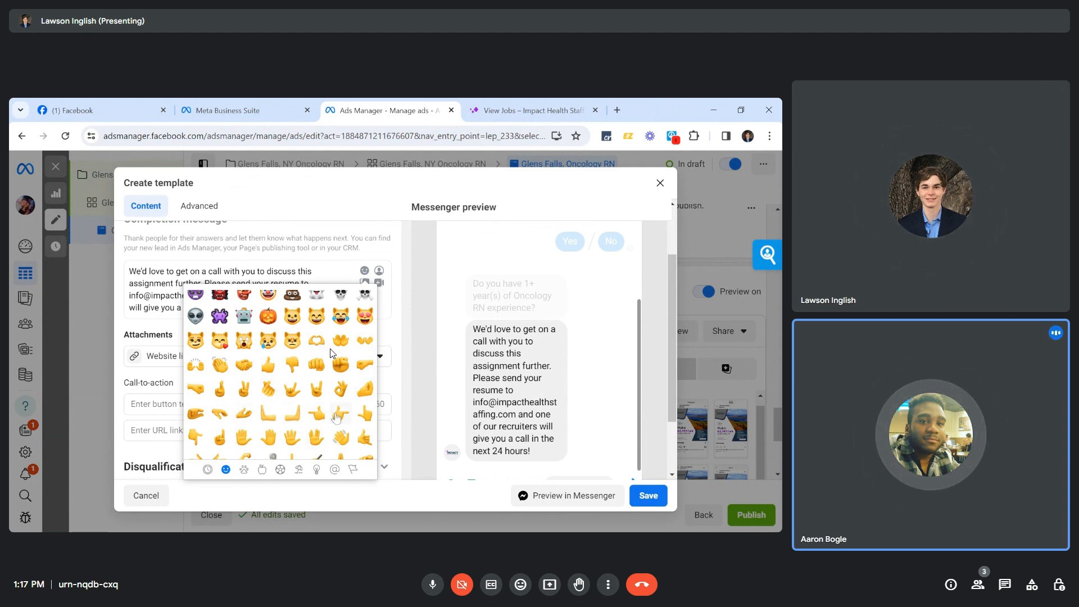
scroll(336, 417, down, 1)
scroll(337, 417, down, 1)
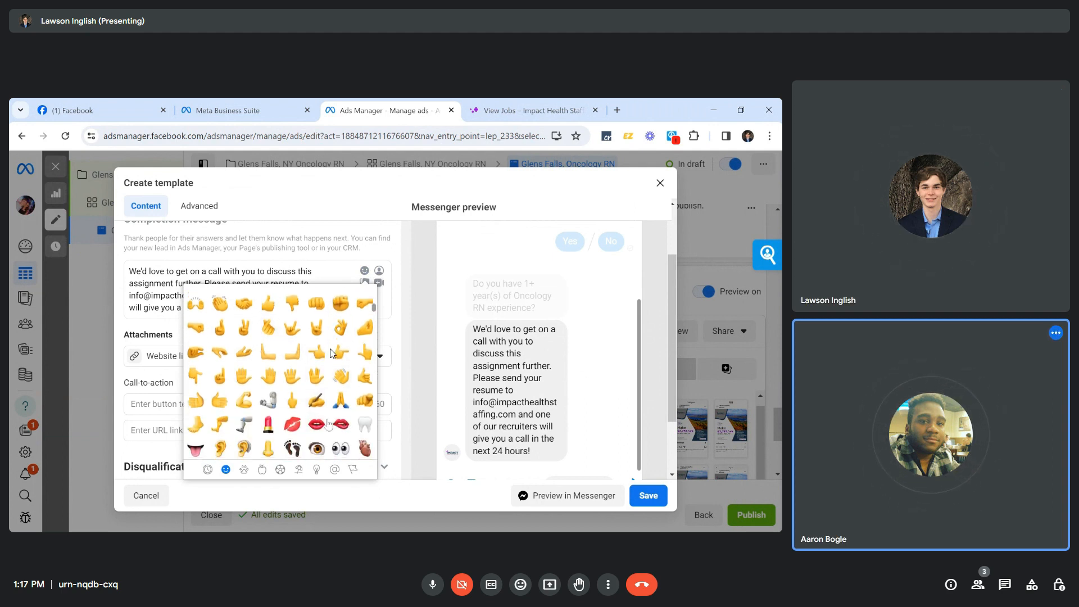
click(336, 353)
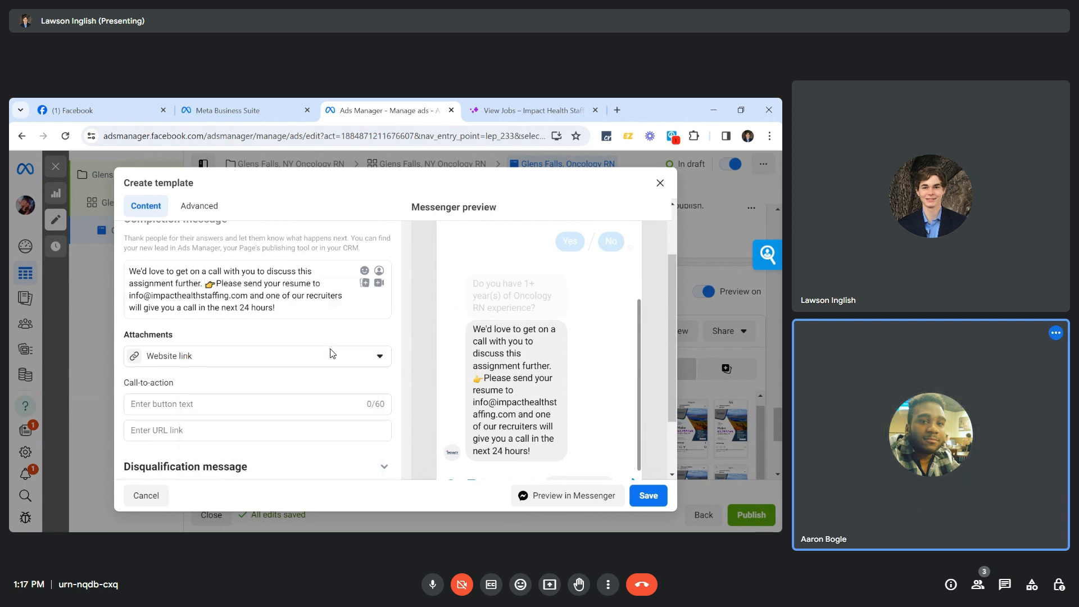
key(BackSpace)
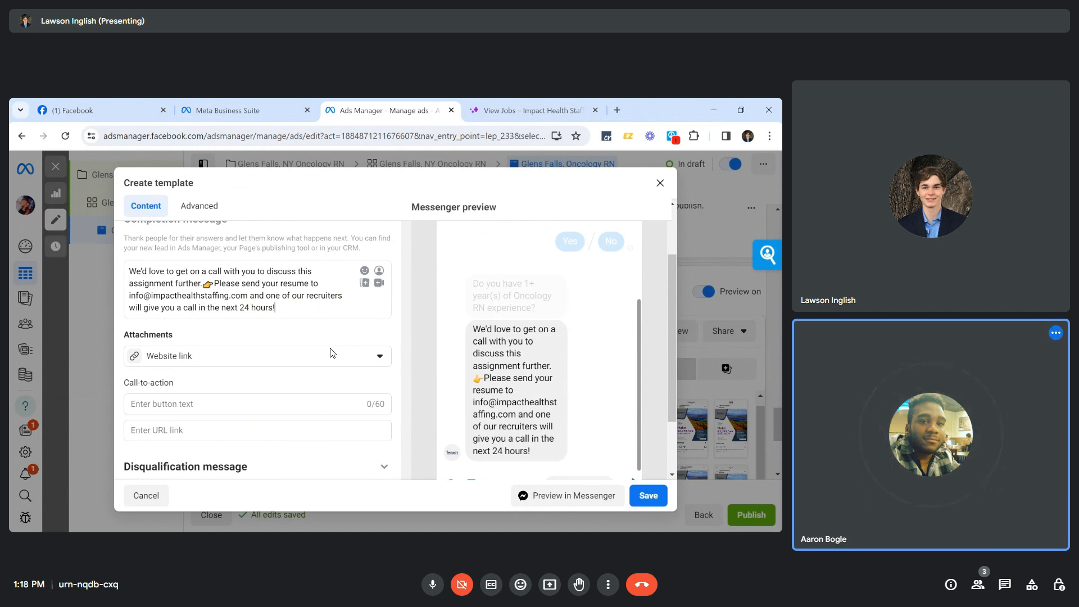
Add 'Almost done!' to the message, followed by a blank line.
text(Almost )
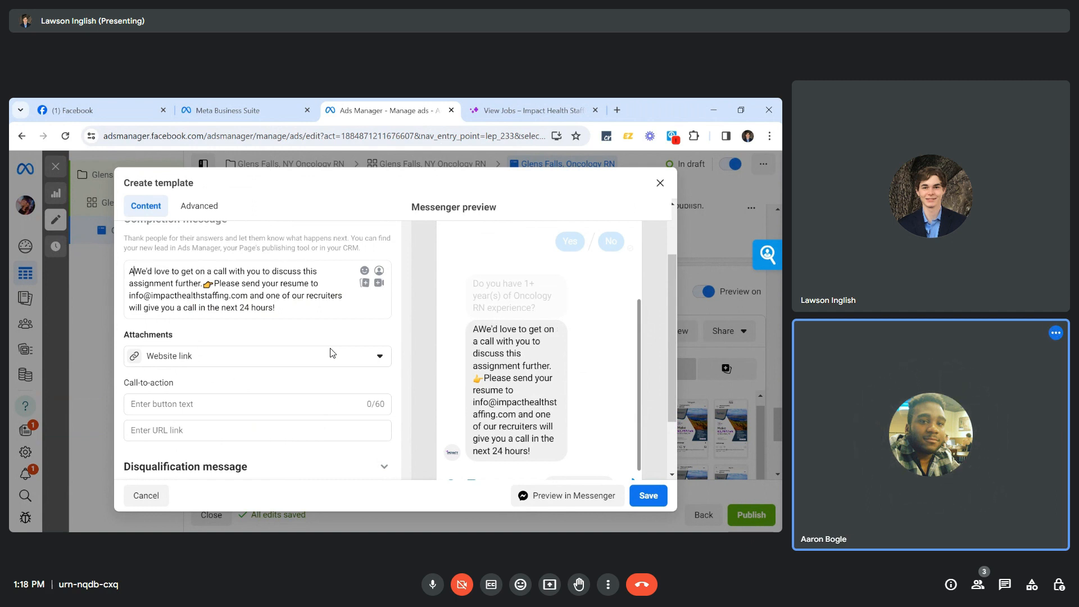
text(done!)
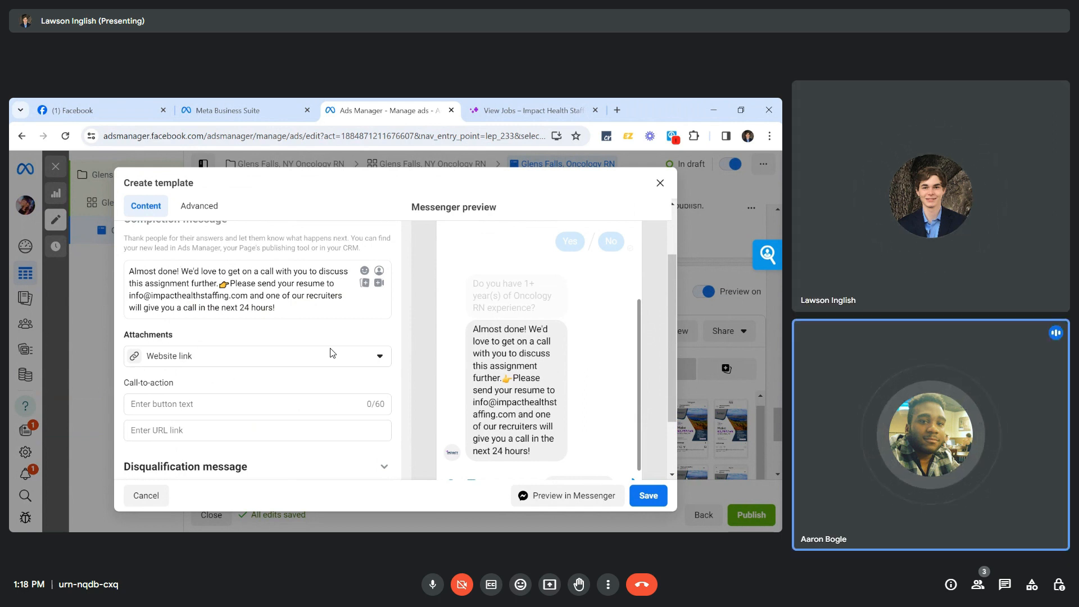
key(Return)
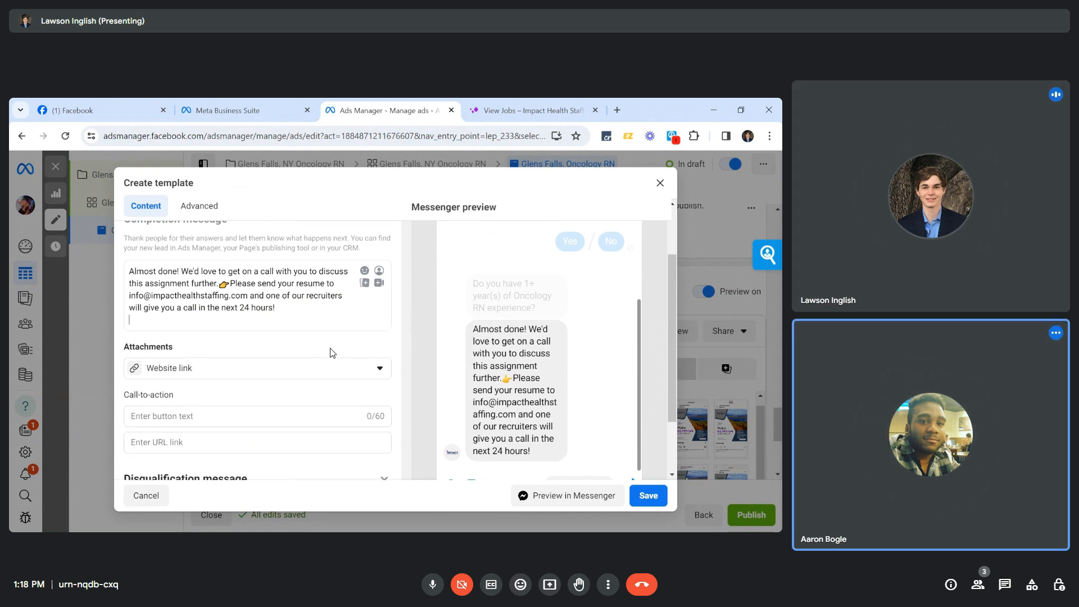
key(ctrl+z)
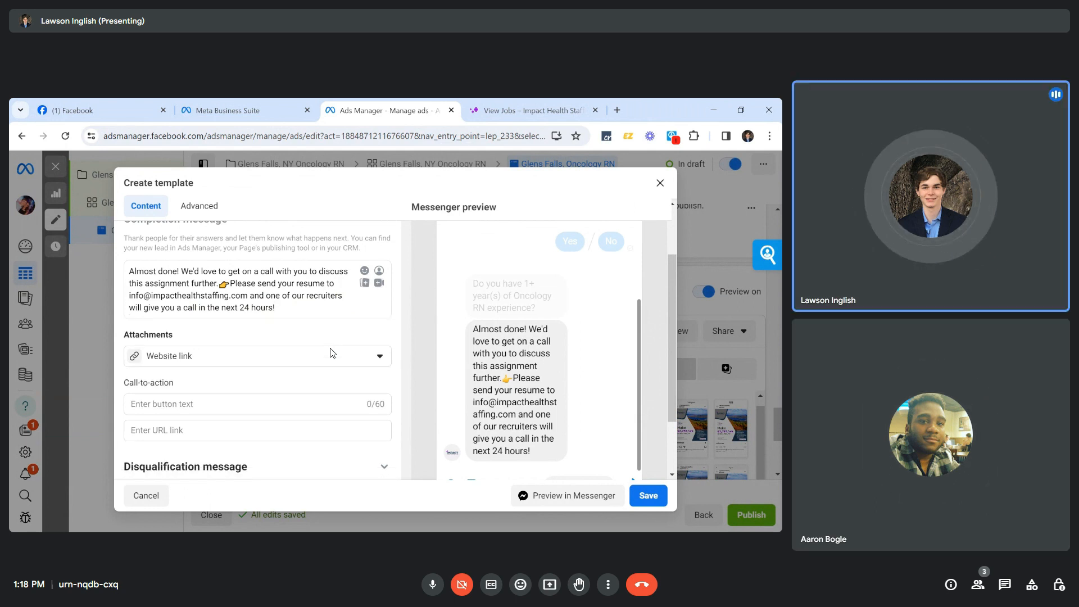
key(ctrl+z)
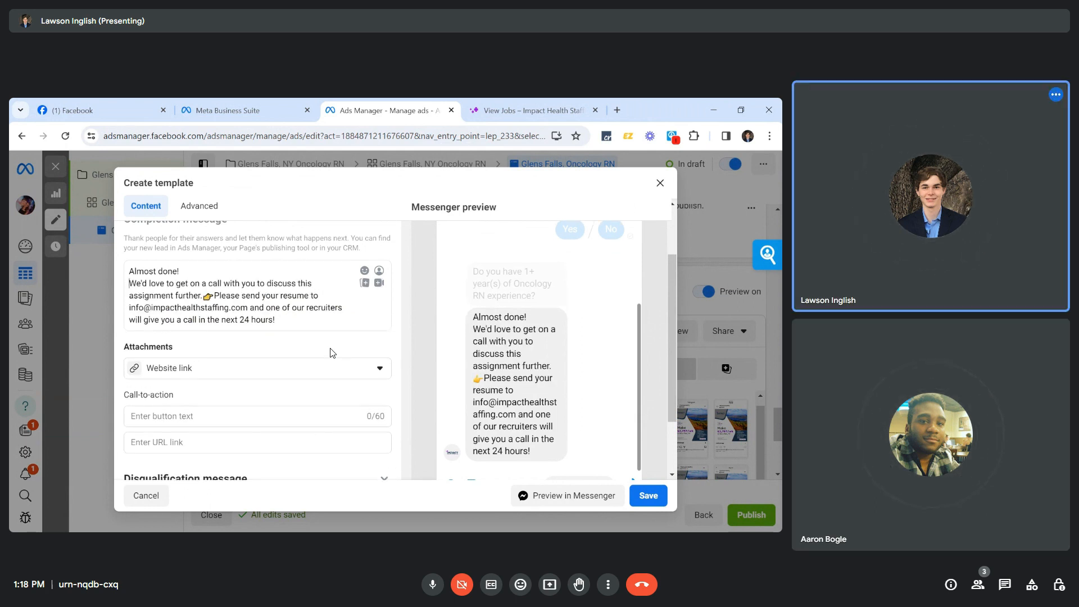
key(Return)
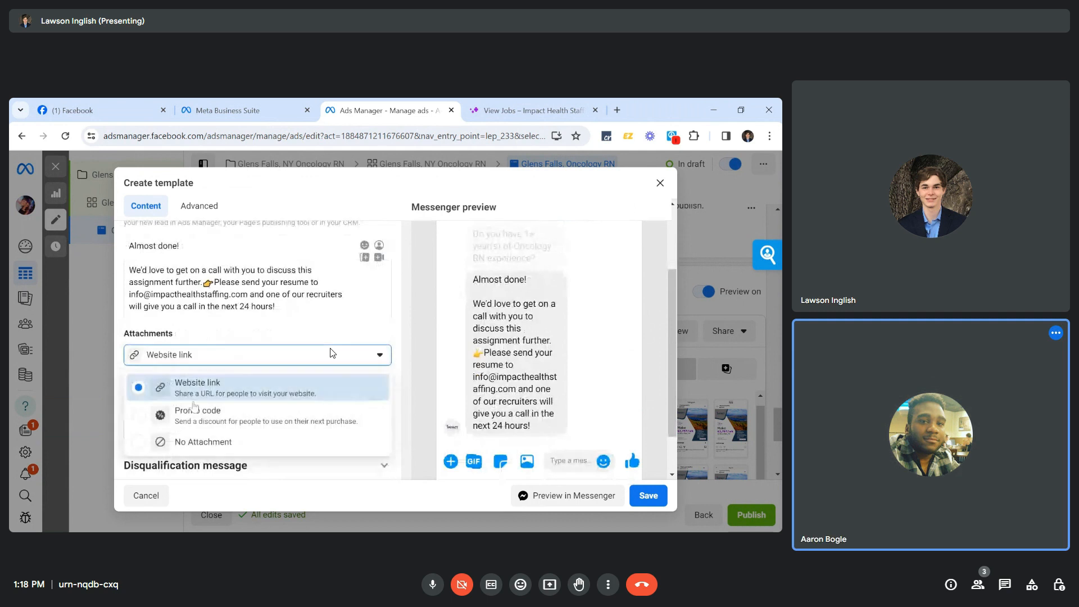
Set the completion message to No Attachment and expand the Disqualification message.
click(203, 441)
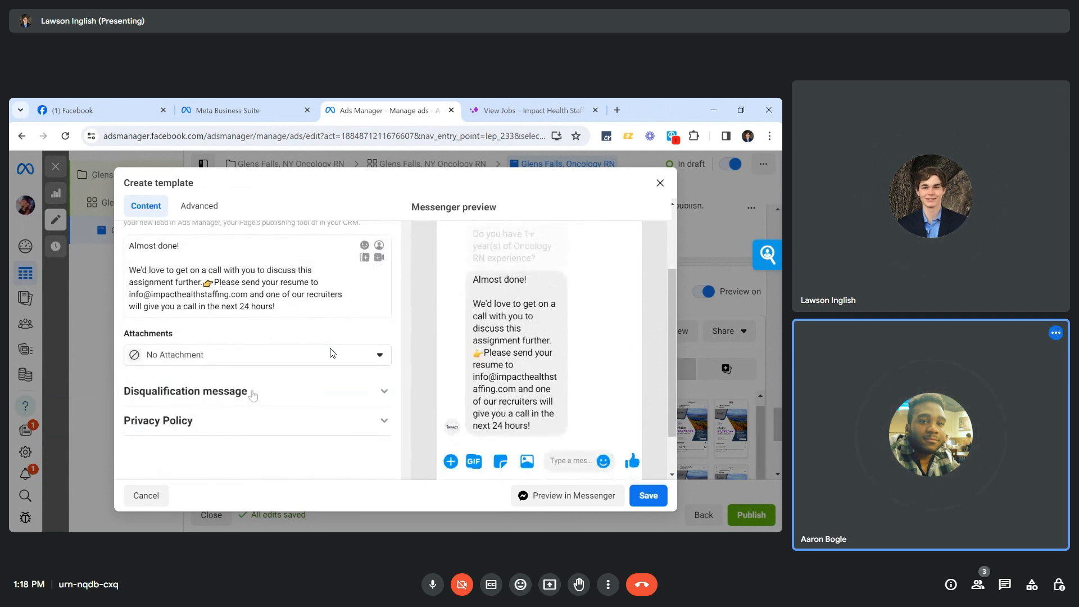
scroll(281, 418, down, 1)
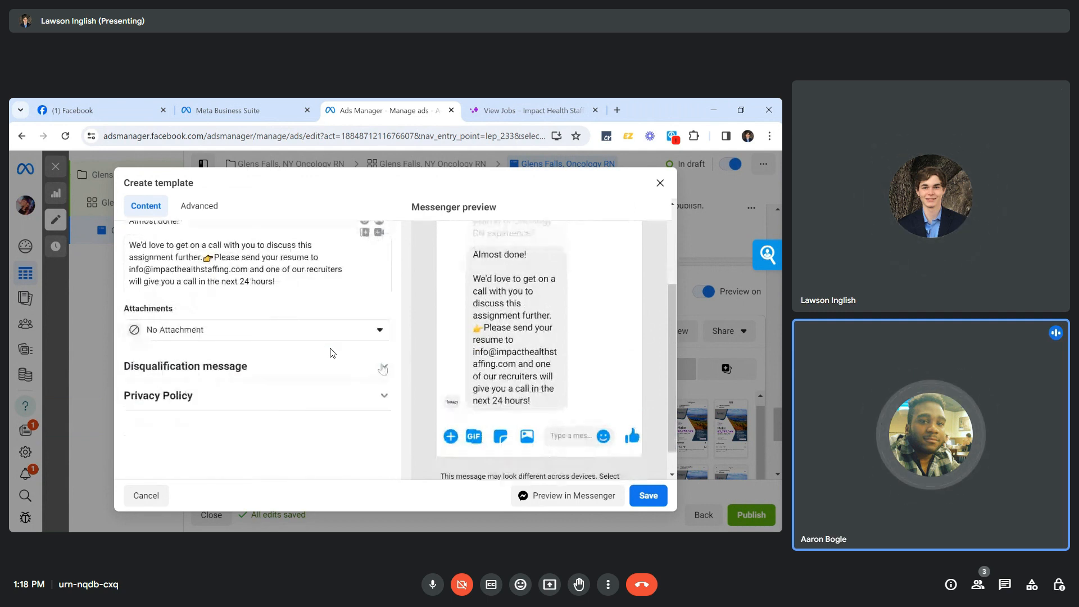
click(384, 367)
scroll(337, 408, down, 3)
scroll(332, 353, up, 3)
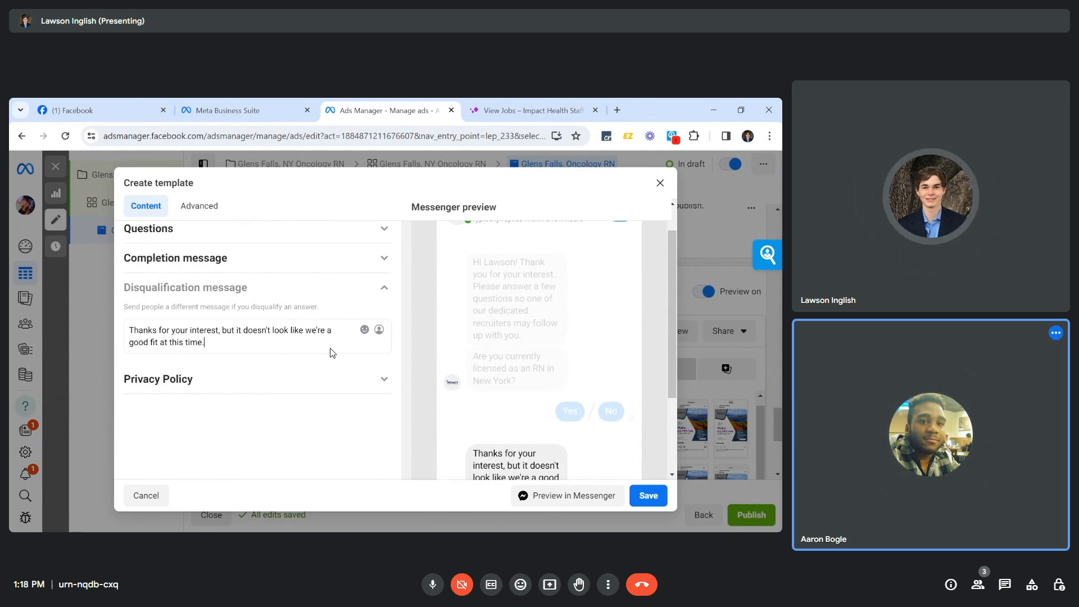
scroll(332, 352, up, 2)
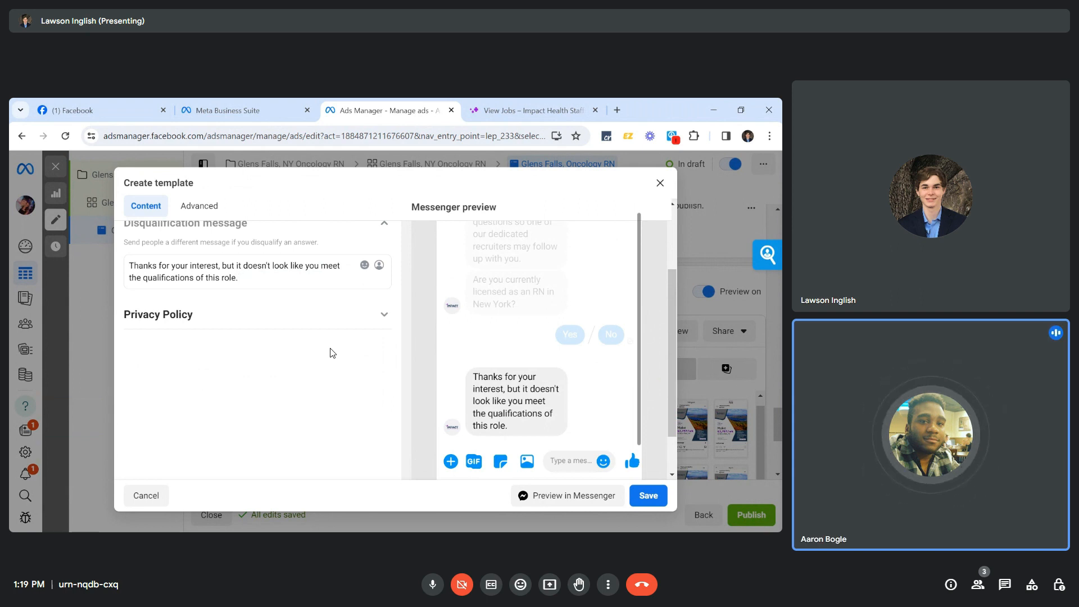
Delete the old ending of the disqualification message and start the new wording after 'be a fit'.
key(Up)
key(Left)
key(Left)
key(Left)
key(ctrl+shift+Right)
key(ctrl+shift+Right)
key(ctrl+shift+Right)
key(ctrl+shift+Right)
key(shift+Down)
key(BackSpace)
text(while this role)
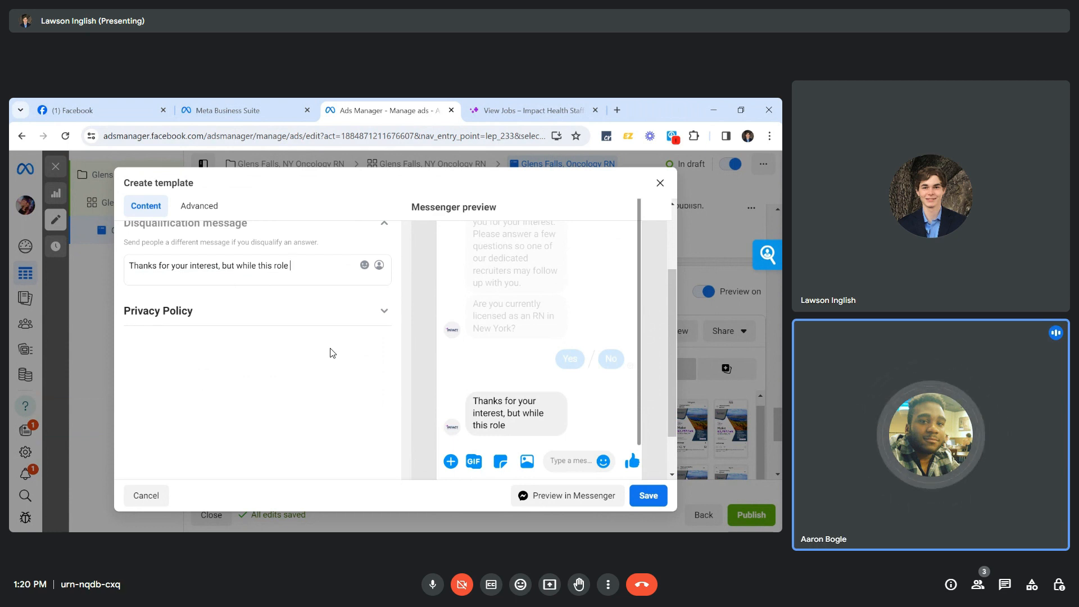
key(shift+Left)
key(shift+Left)
key(shift+Left)
key(shift+Left)
key(shift+Left)
key(shift+Left)
key(shift+Left)
text(! W)
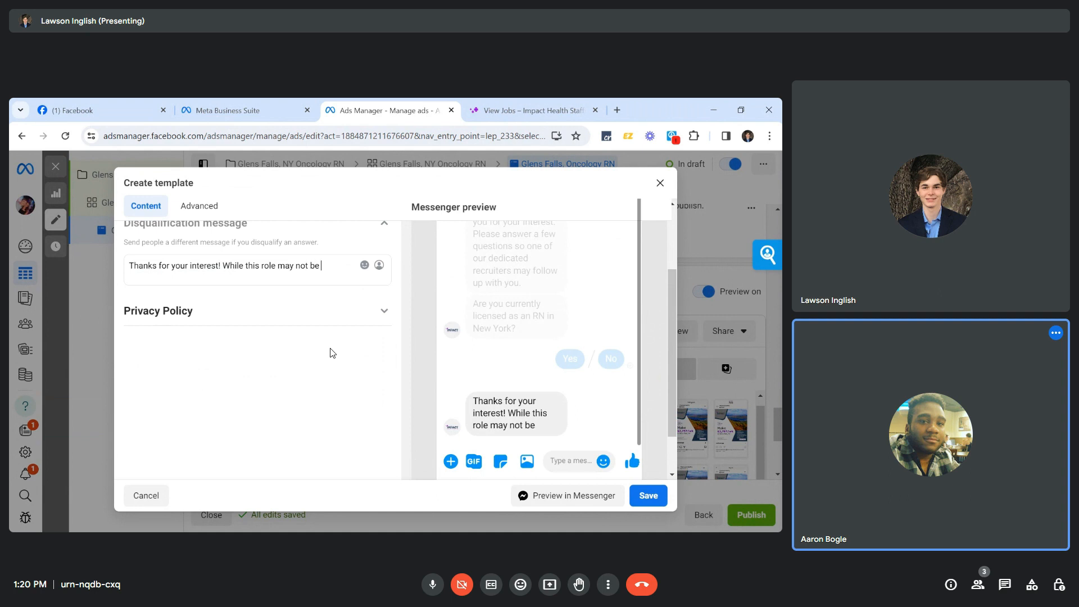
text(for you)
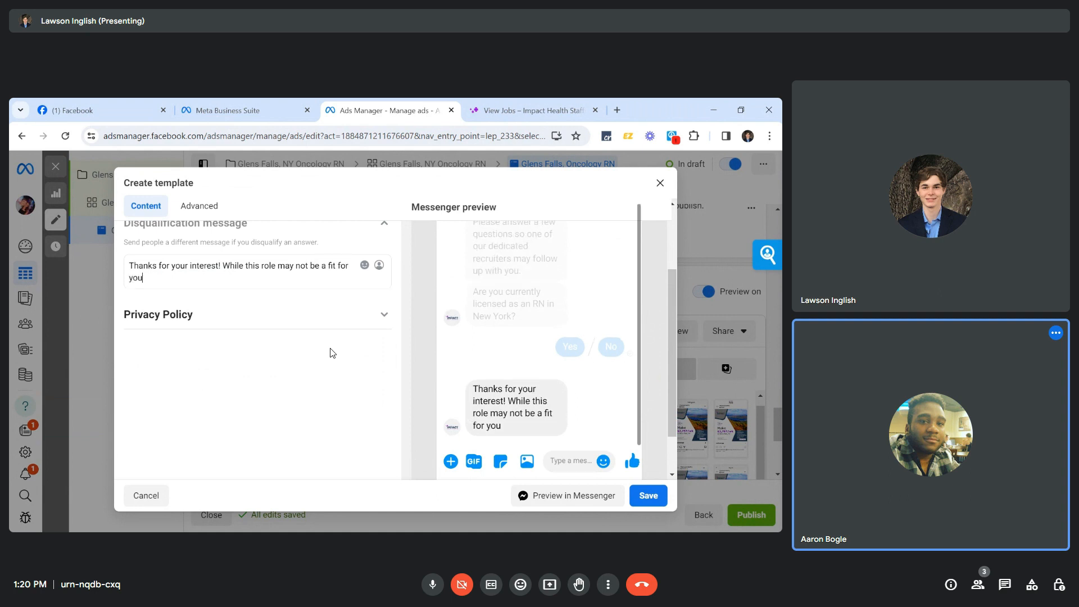
key(BackSpace)
key(BackSpace)
key(BackSpace)
key(BackSpace)
key(BackSpace)
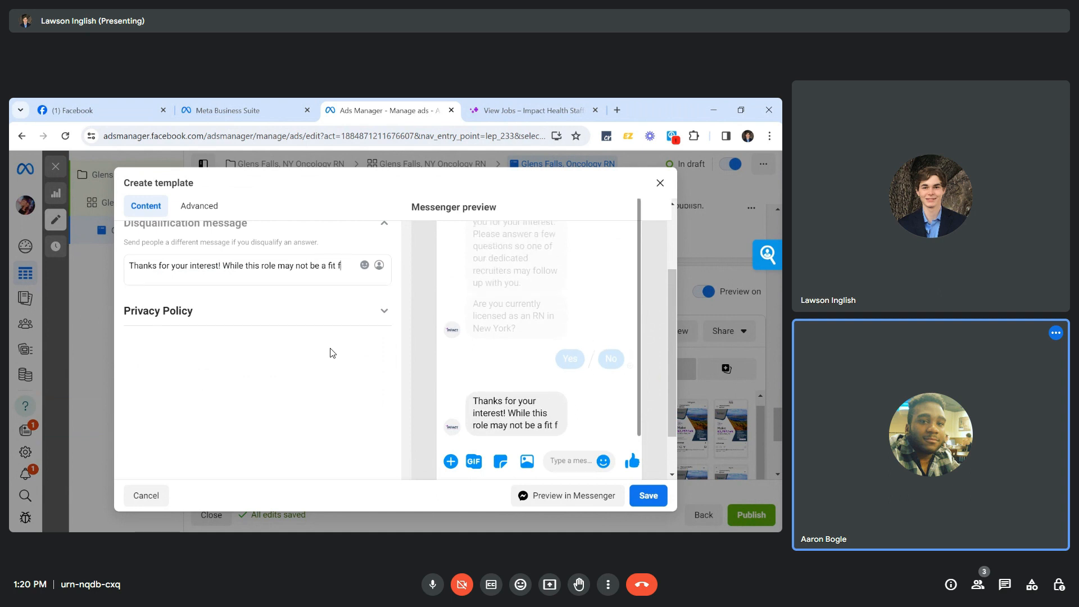
Add that other opportunities may exist and ask for resumes at the company's info e-mail, ending 'we'll be in touch.'.
text(, we)
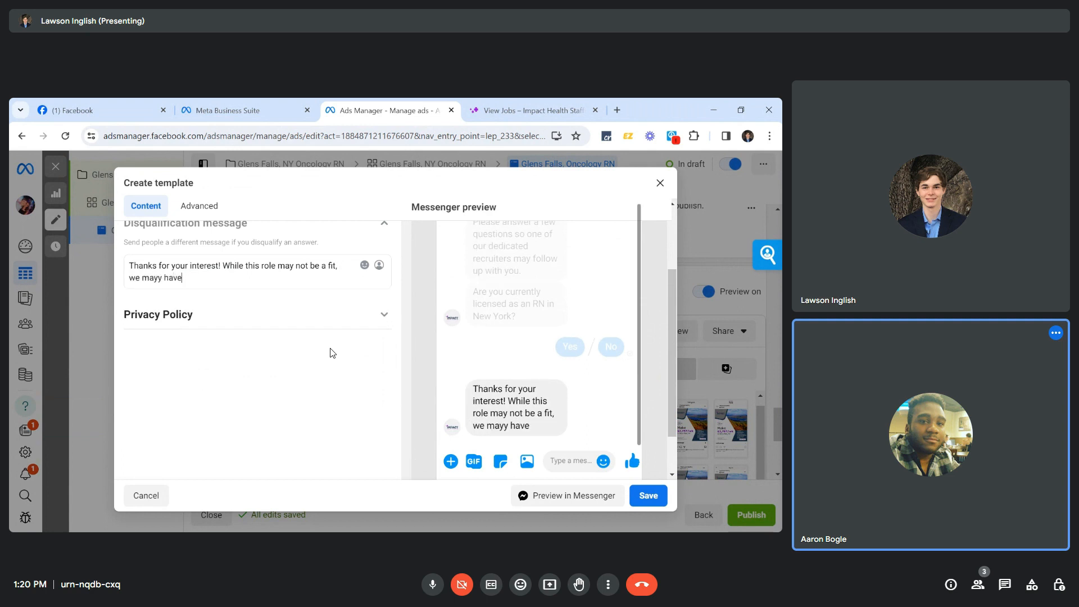
text( may have other opportunit)
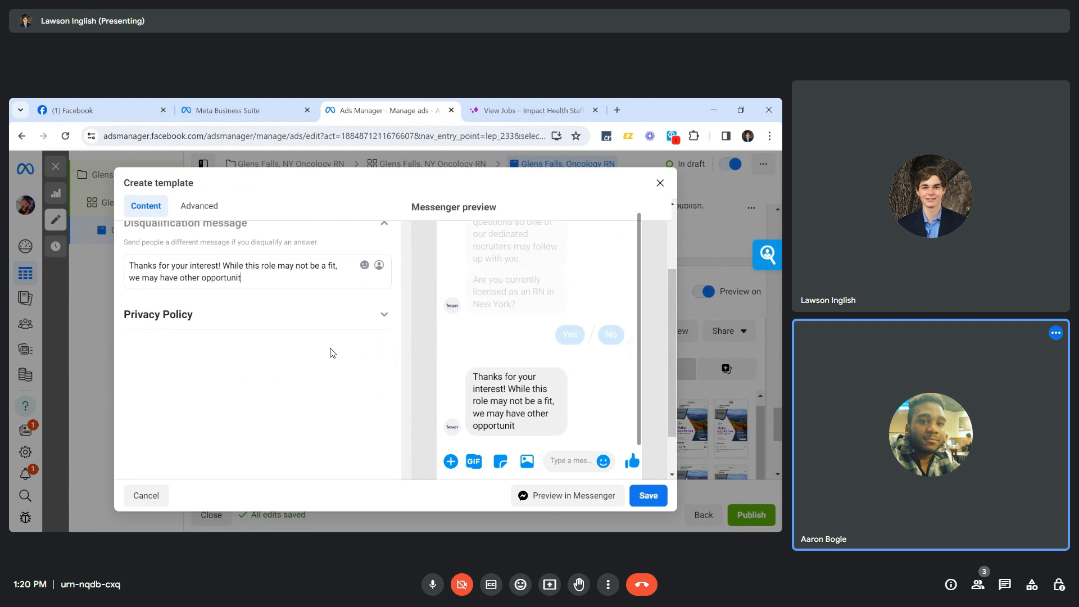
text(ies for you. Please send you)
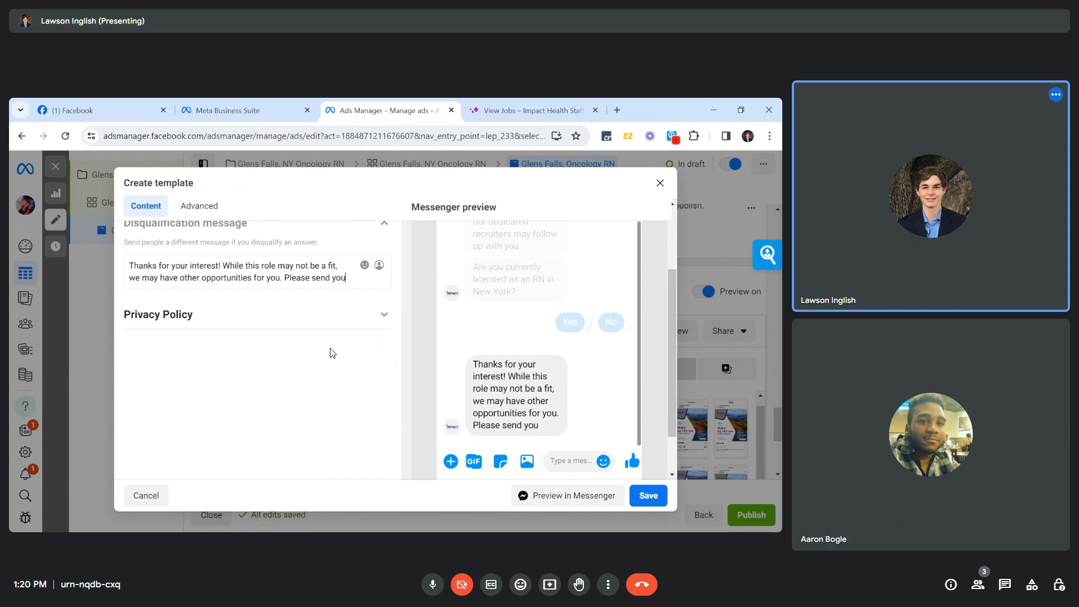
text(r resume to )
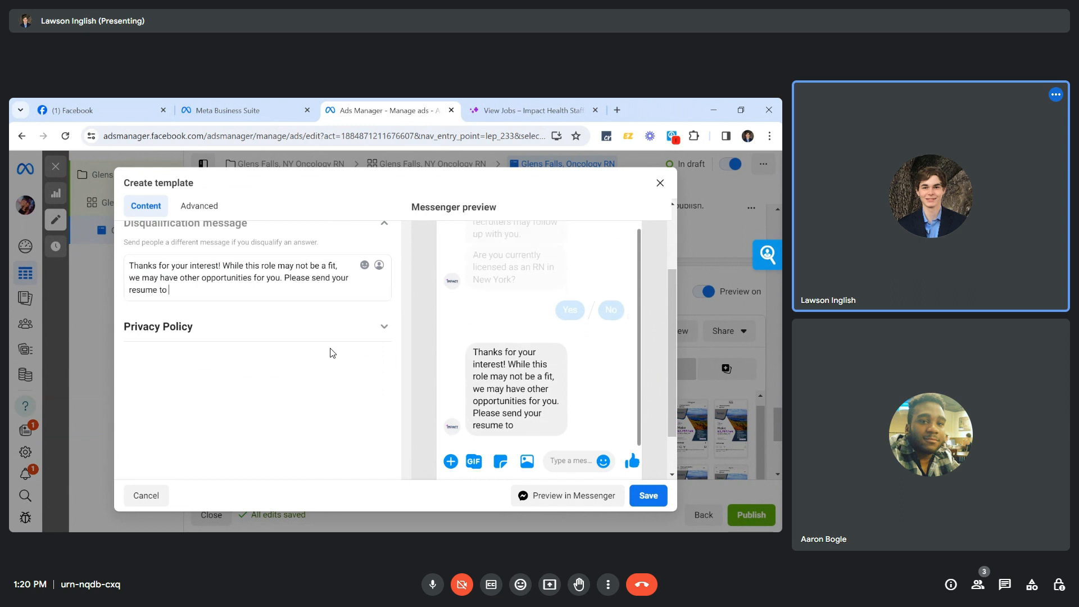
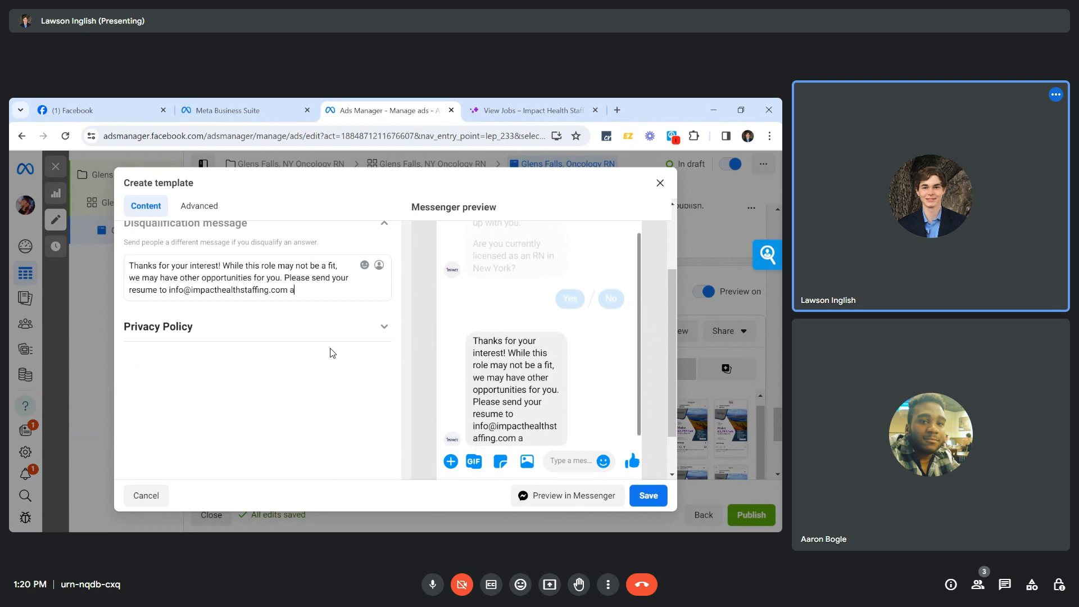
text(nd we'll)
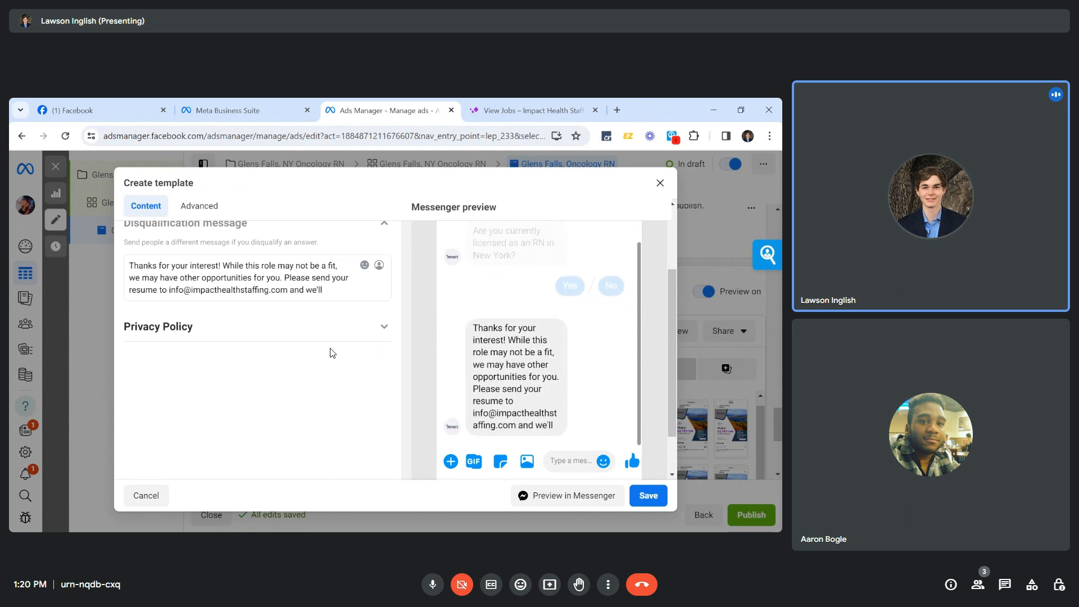
key(BackSpace)
key(BackSpace)
key(BackSpace)
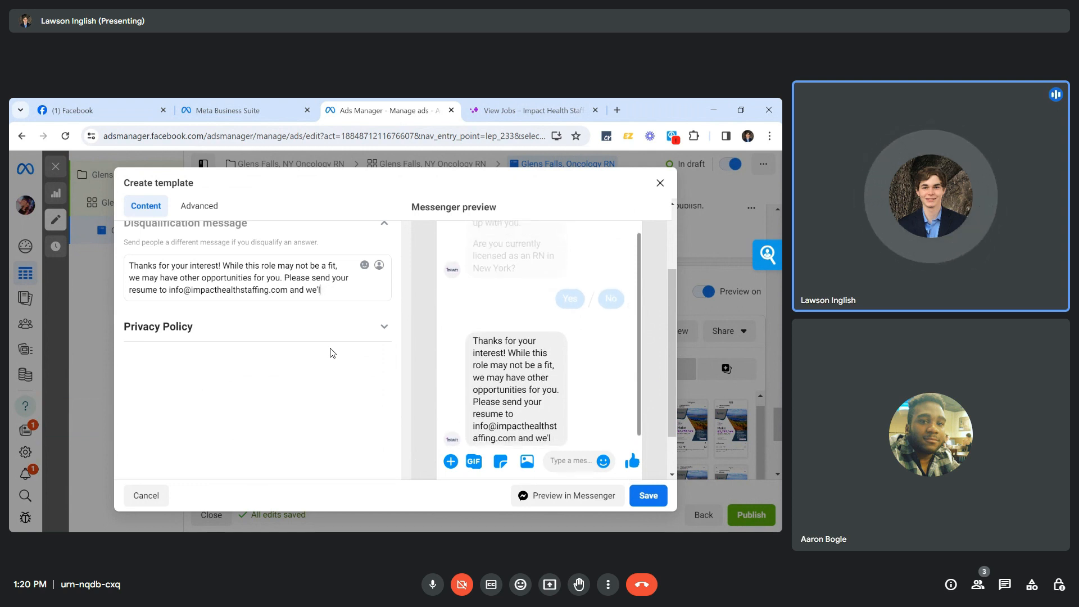
key(BackSpace)
key(BackSpace)
key(BackSpace)
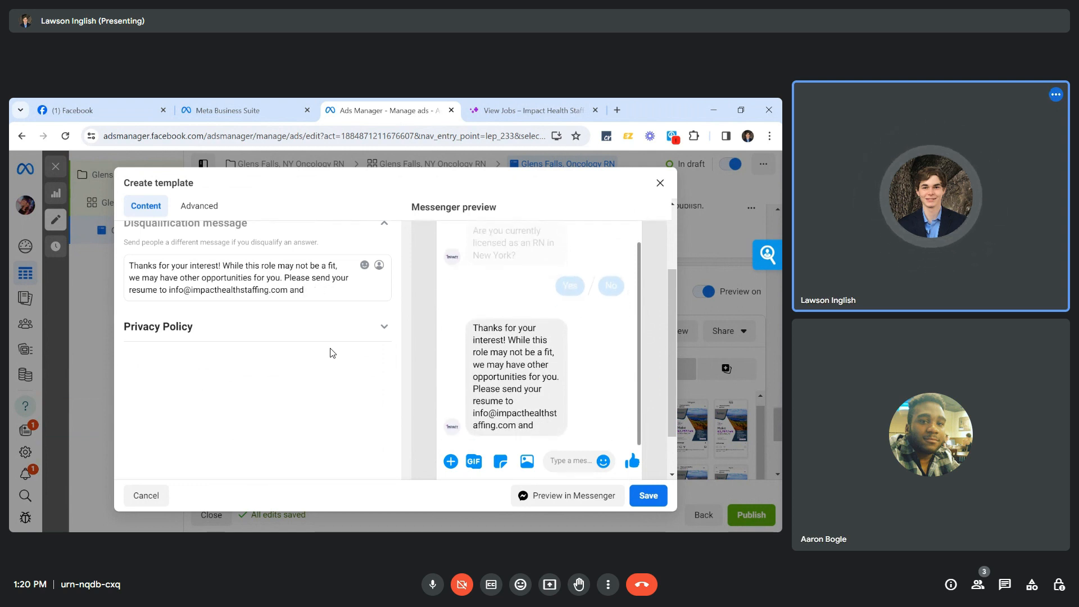
text(we'll get)
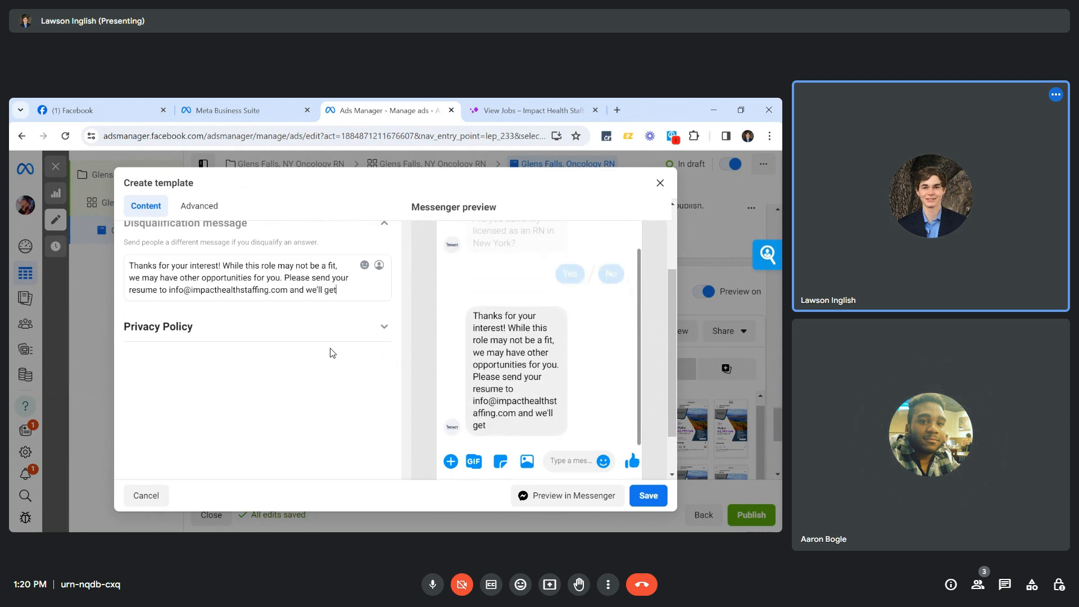
key(BackSpace)
key(BackSpace)
key(BackSpace)
text(b)
text(e in touch.)
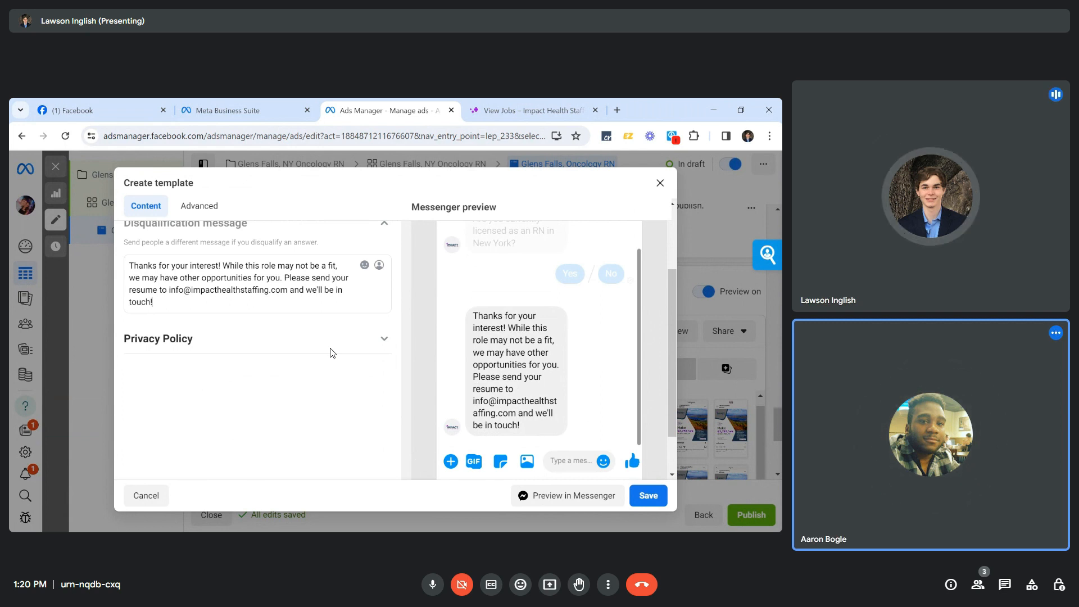
click(384, 339)
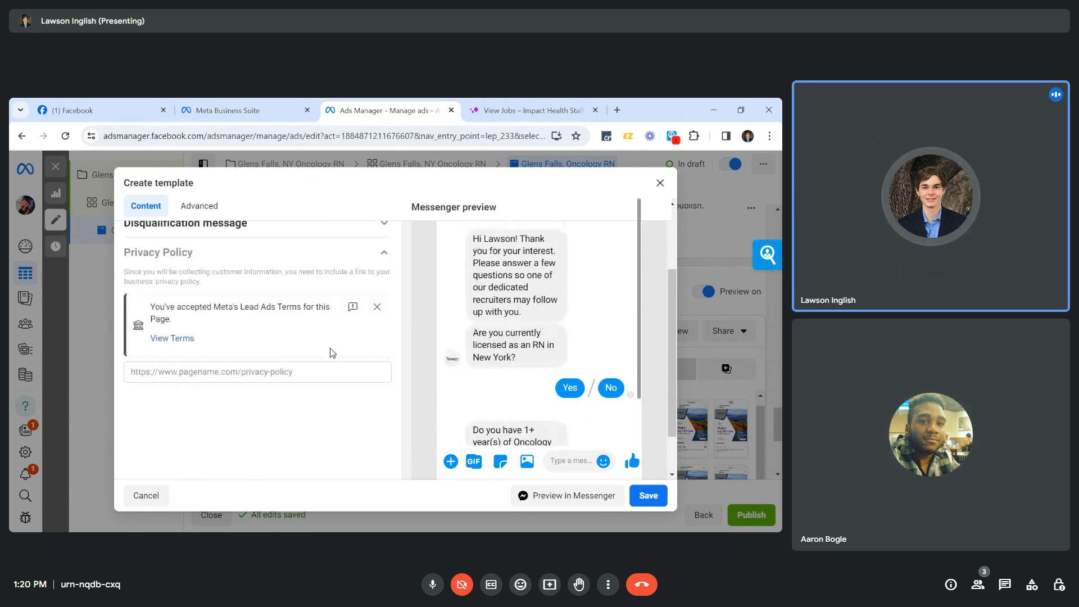
Open the company website's Privacy Policy page and select its web address.
click(482, 108)
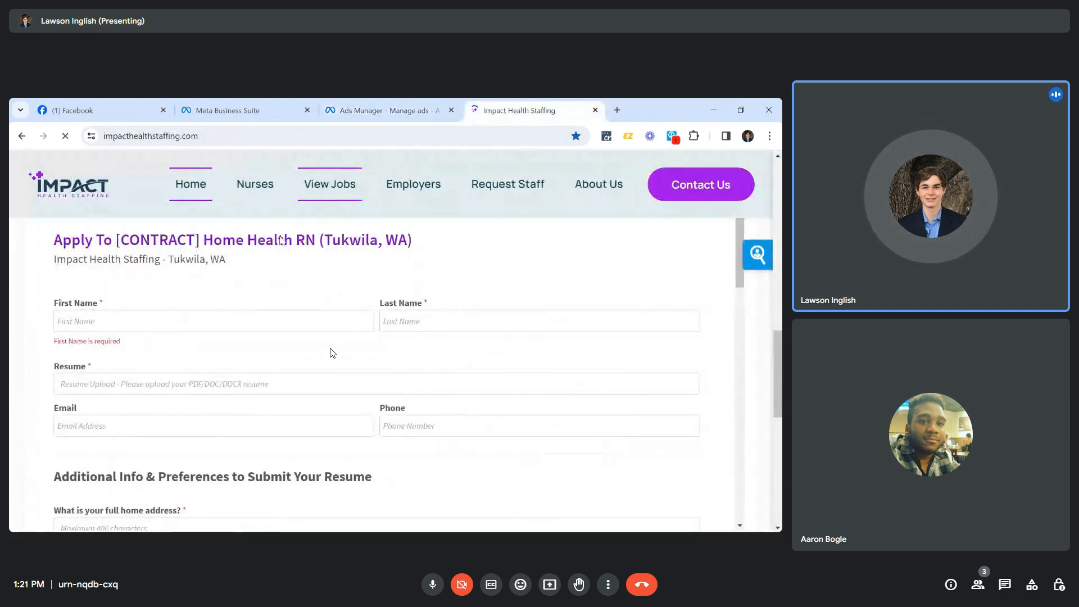
scroll(333, 353, down, 15)
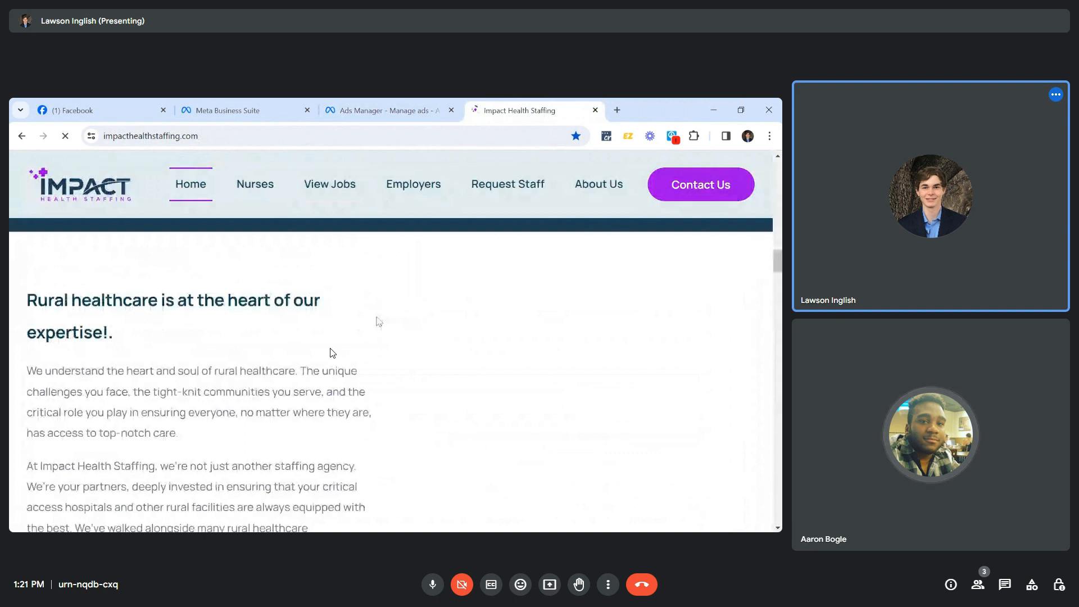
scroll(332, 352, down, 5)
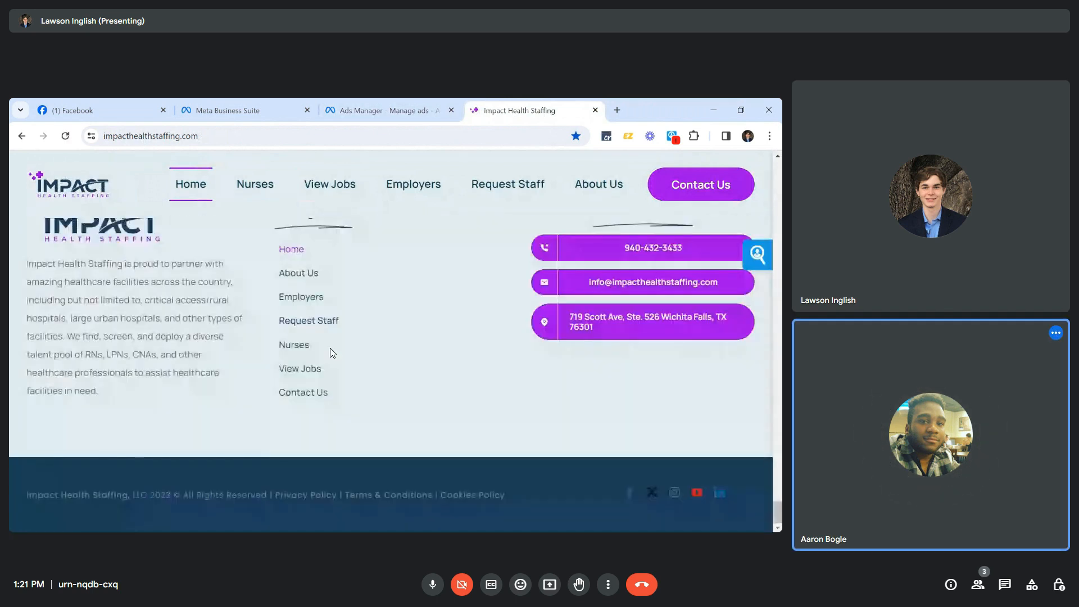
click(298, 495)
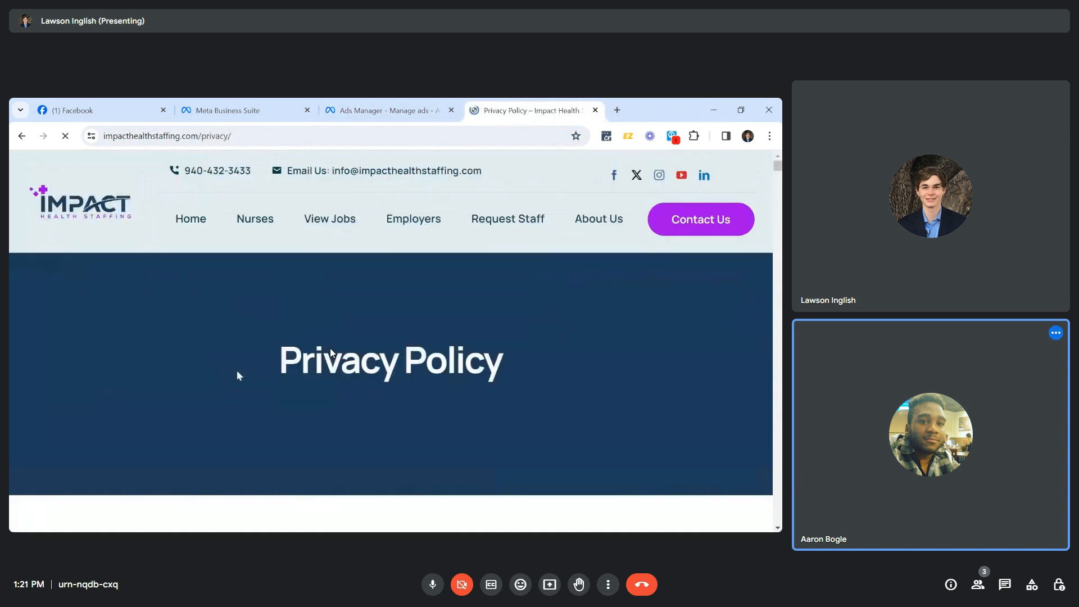
scroll(331, 353, down, 5)
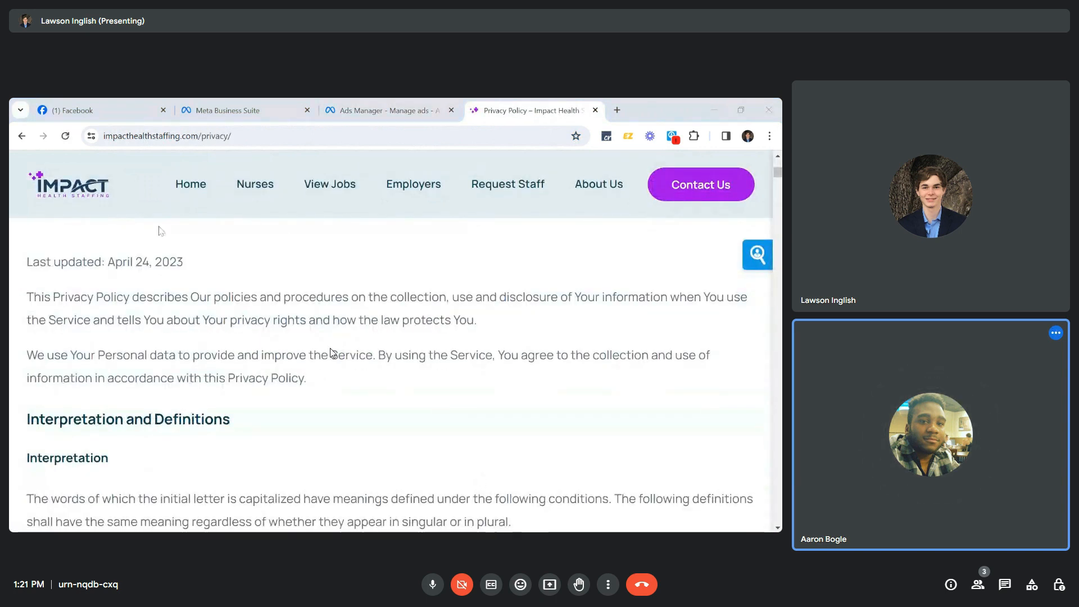
click(196, 136)
key(ctrl+c)
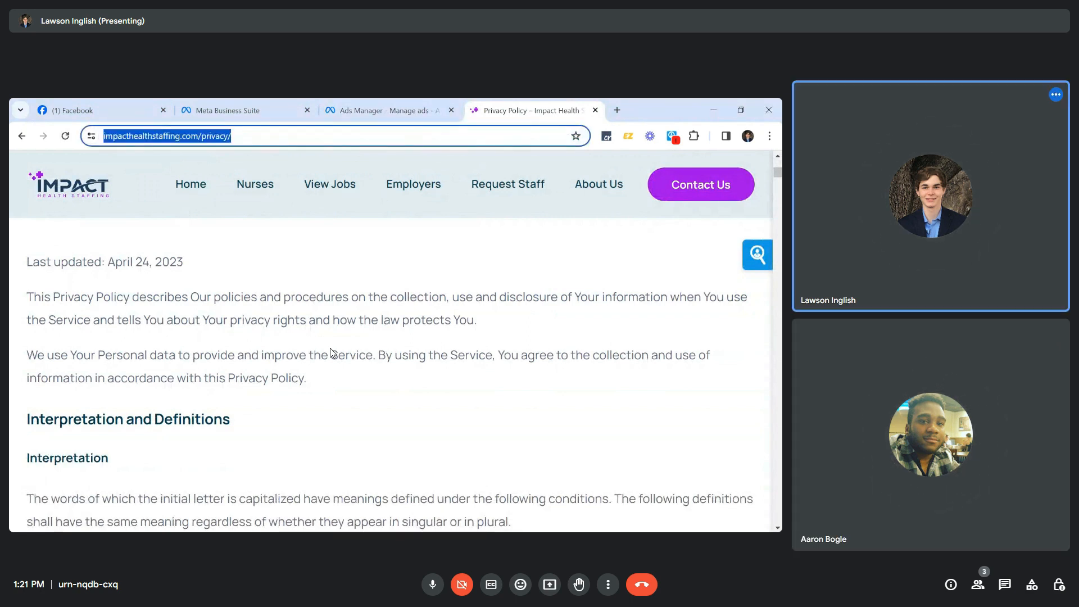
key(ctrl+shift+Tab)
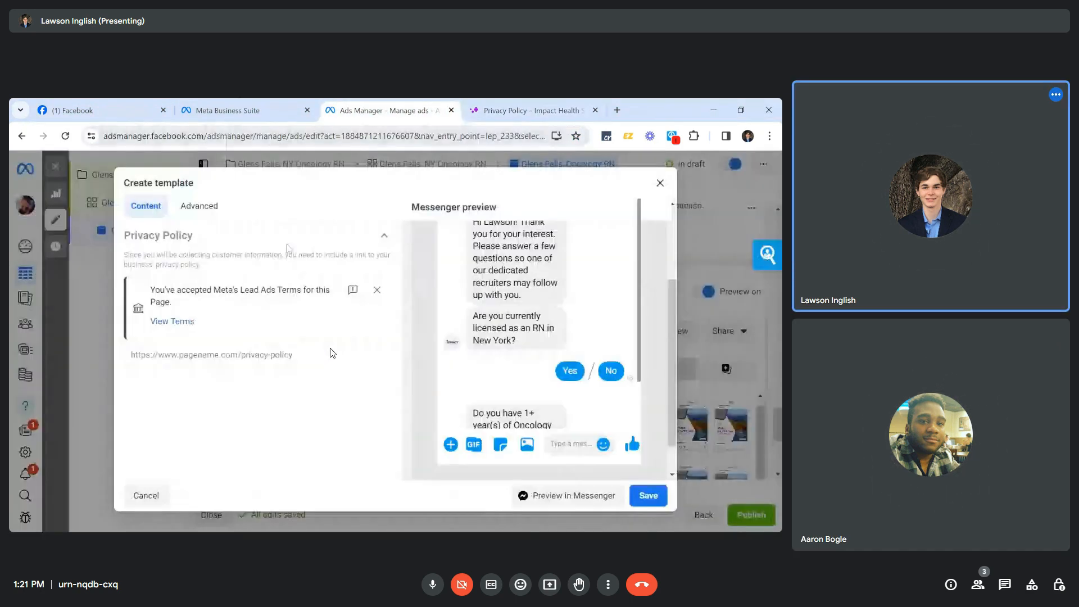
Paste the company's privacy policy URL into the lead form's Privacy Policy link field.
click(333, 353)
key(ctrl+v)
click(244, 420)
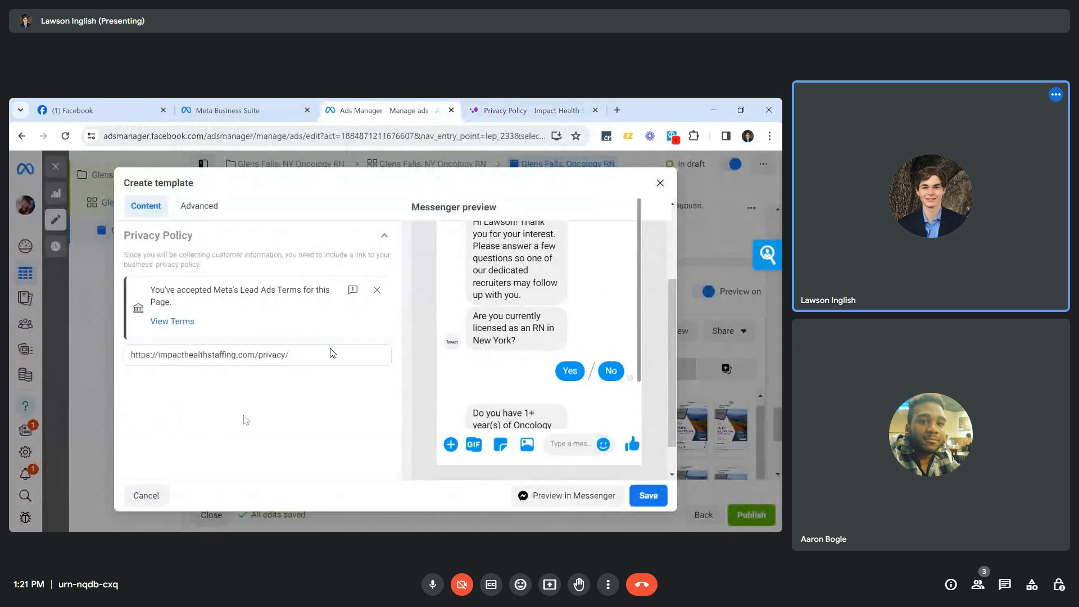
scroll(244, 403, up, 3)
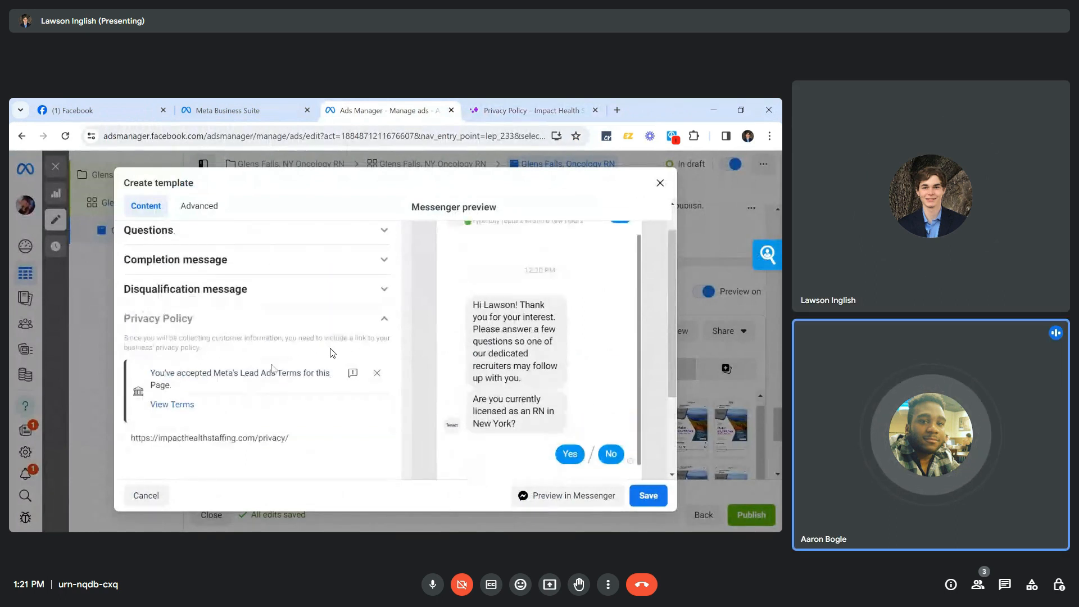
click(290, 291)
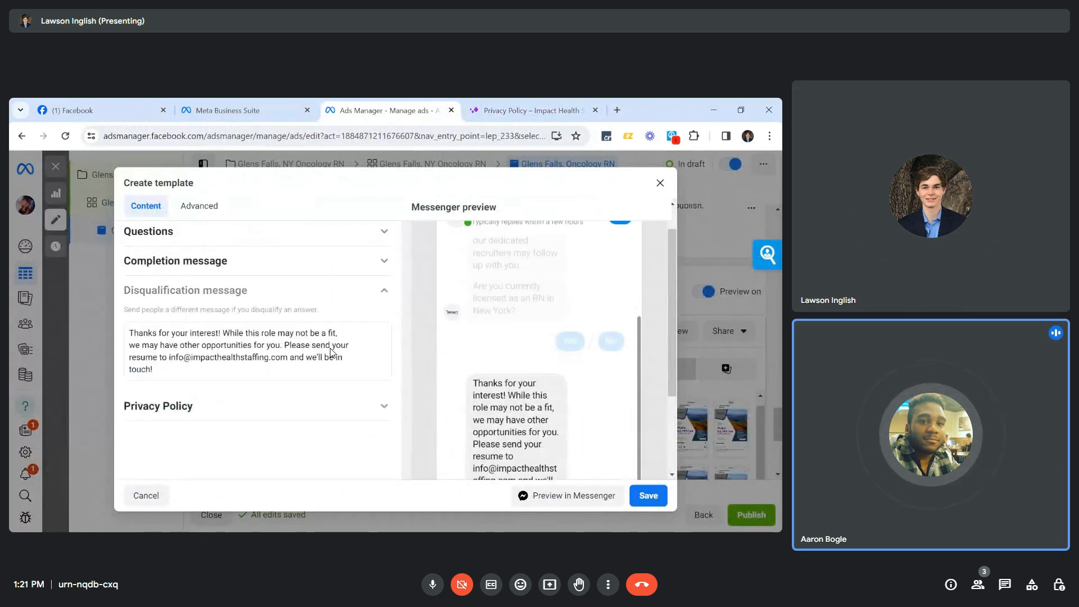
Change the welcome message to promise 'two' questions instead of 'a few'.
scroll(331, 353, up, 1)
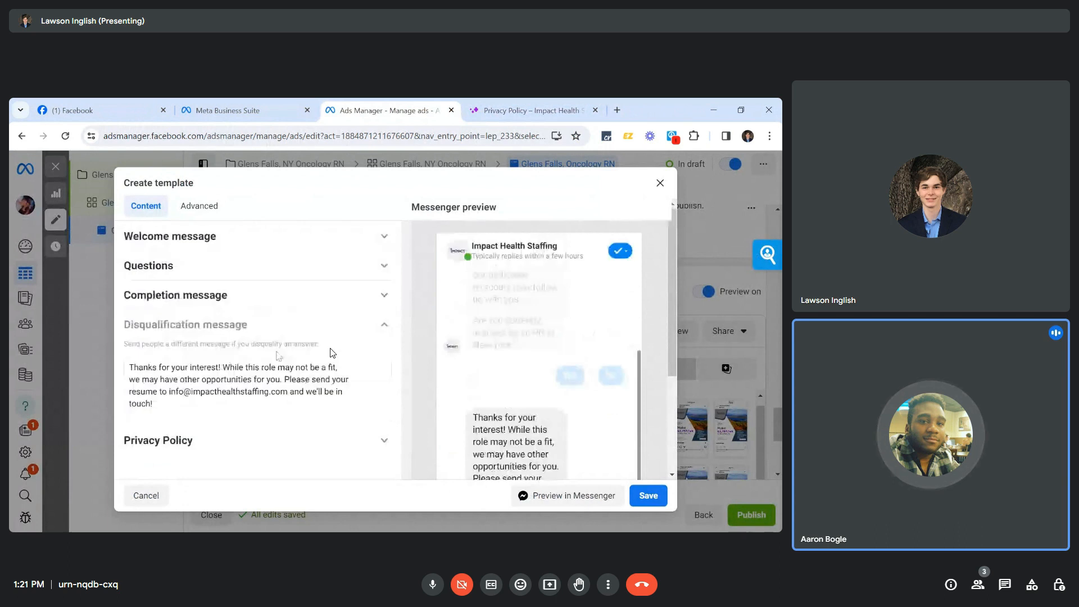
click(273, 249)
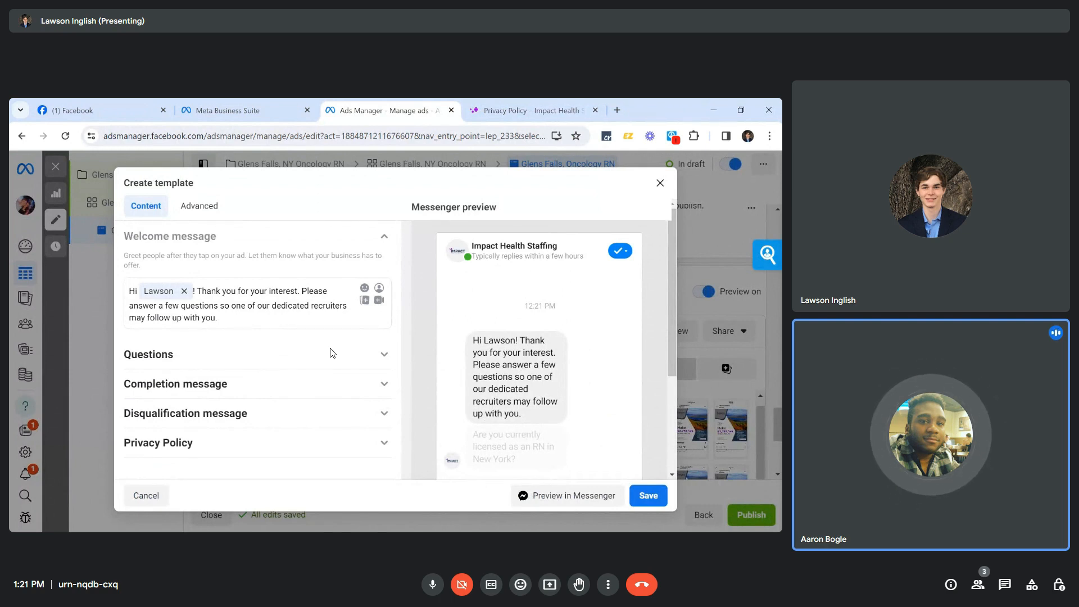
key(BackSpace)
key(BackSpace)
key(BackSpace)
text(two)
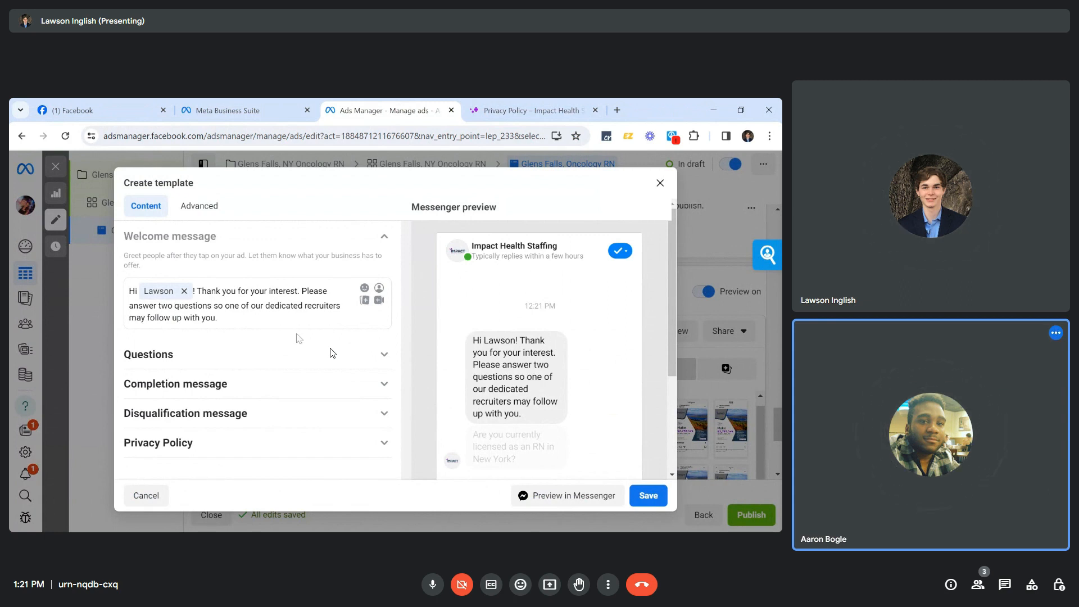
Expand the screening questions section and scroll through the questions to review them.
scroll(299, 336, down, 1)
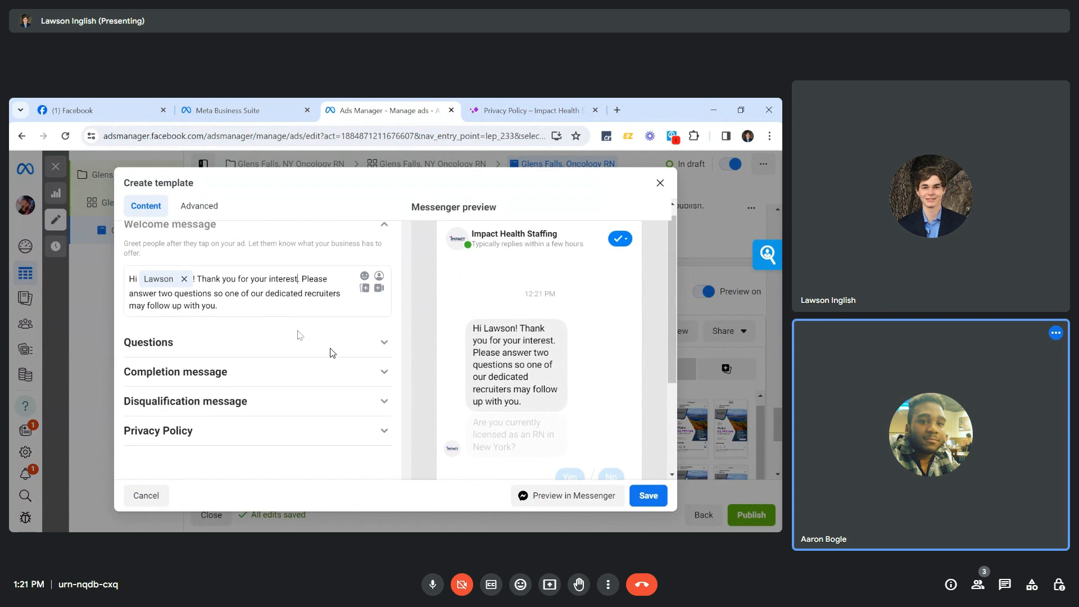
click(382, 336)
scroll(332, 353, down, 2)
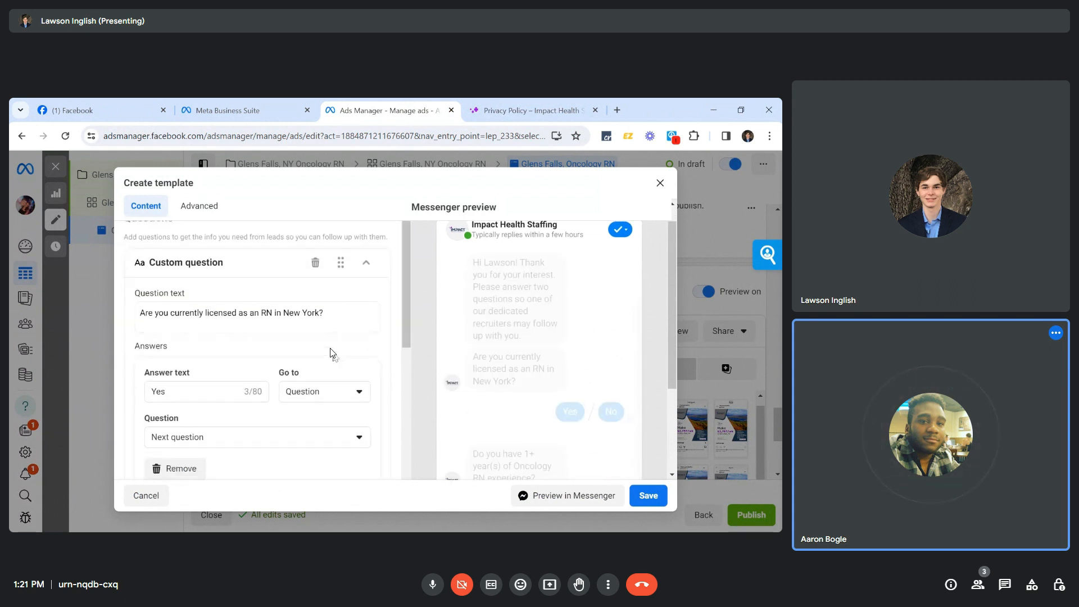
scroll(331, 353, down, 1)
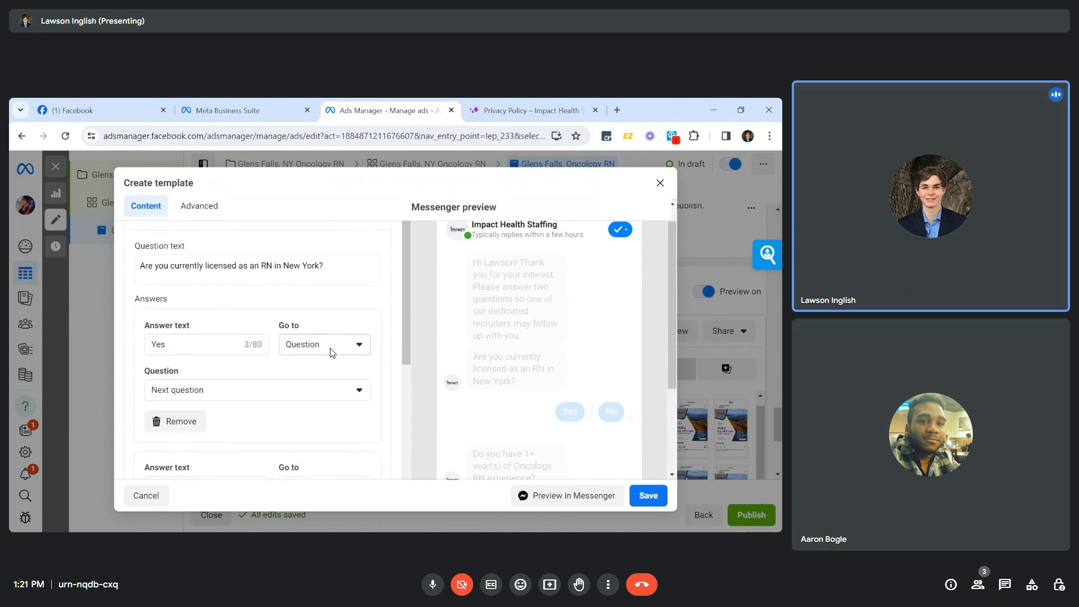
scroll(331, 353, down, 1)
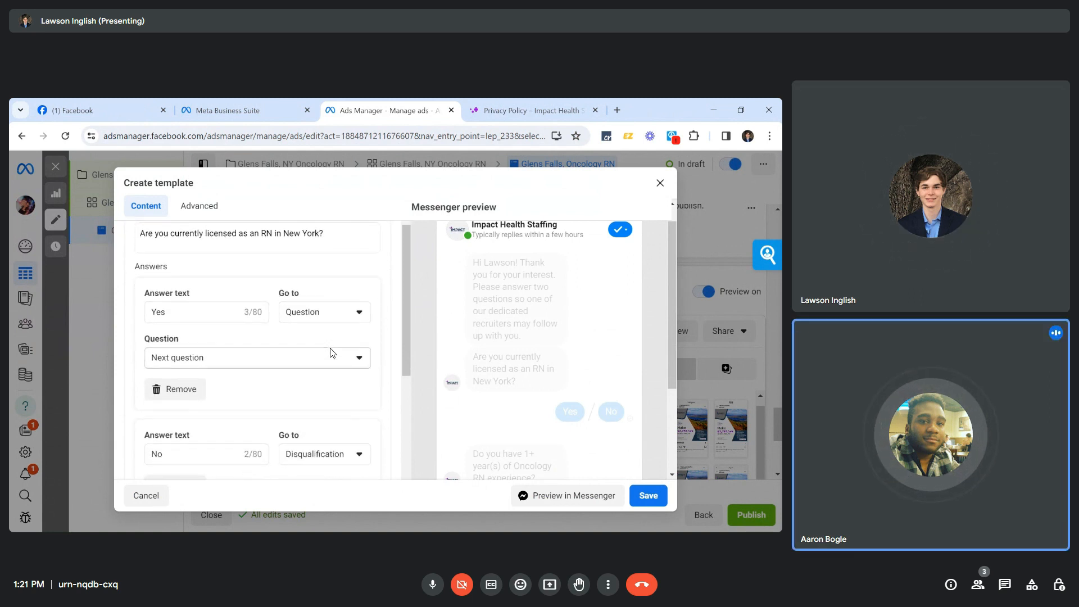
scroll(331, 352, down, 4)
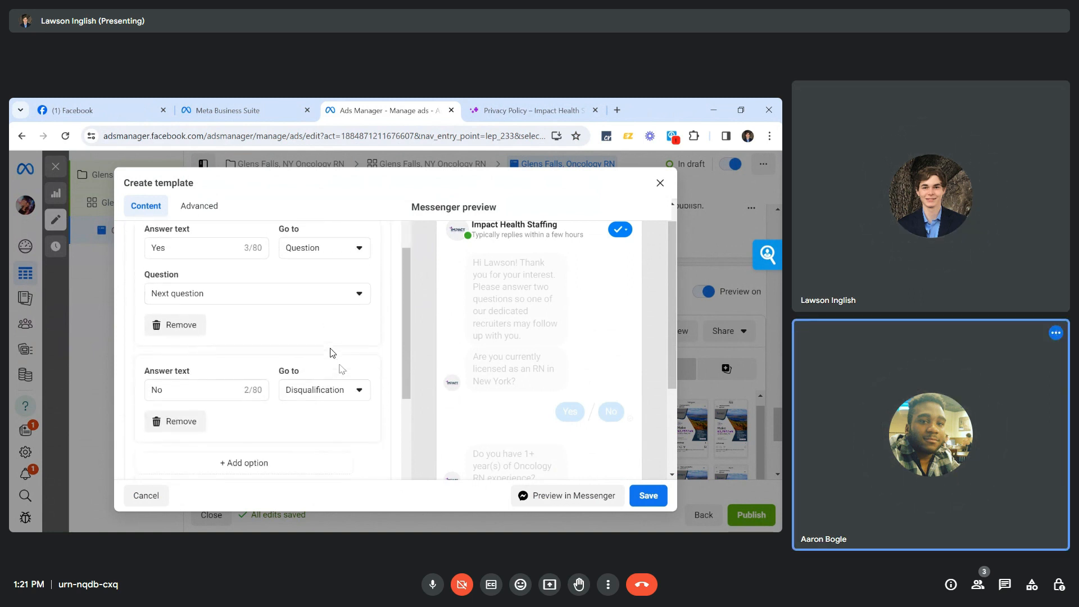
scroll(331, 353, down, 6)
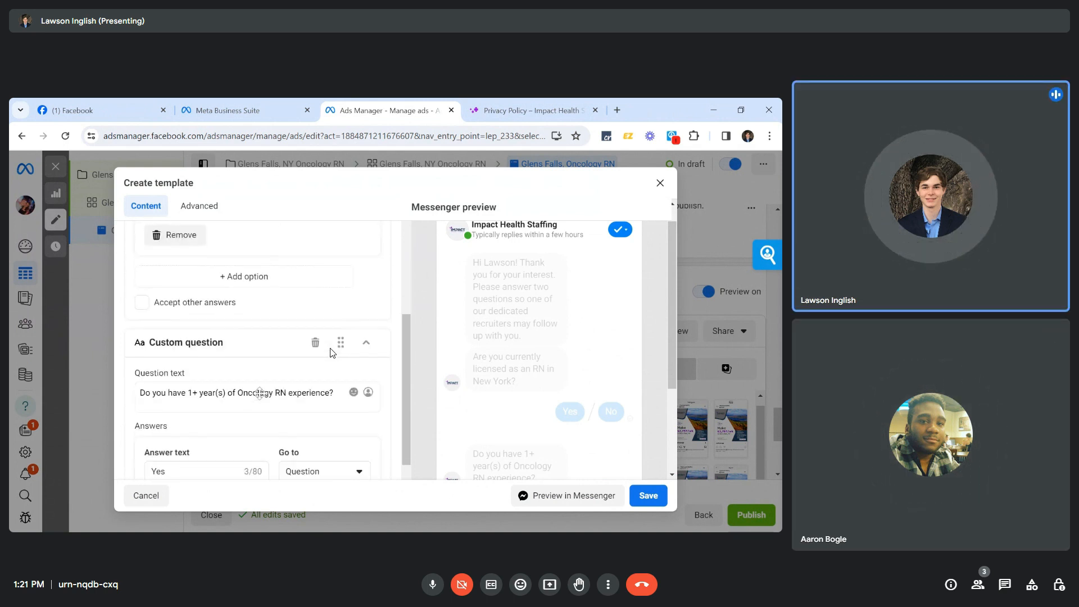
scroll(332, 353, down, 5)
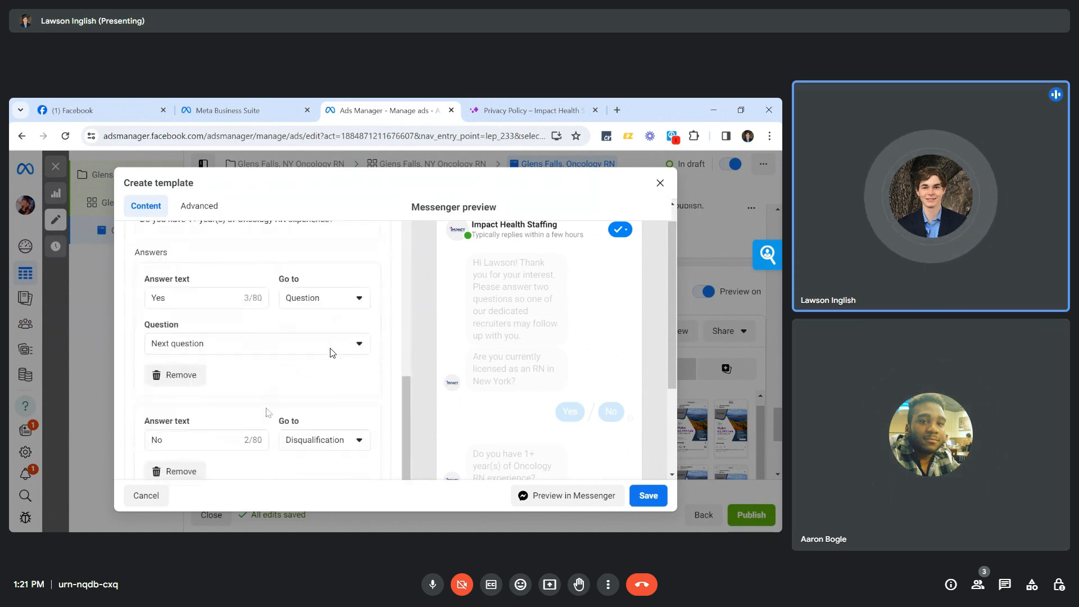
scroll(328, 415, down, 3)
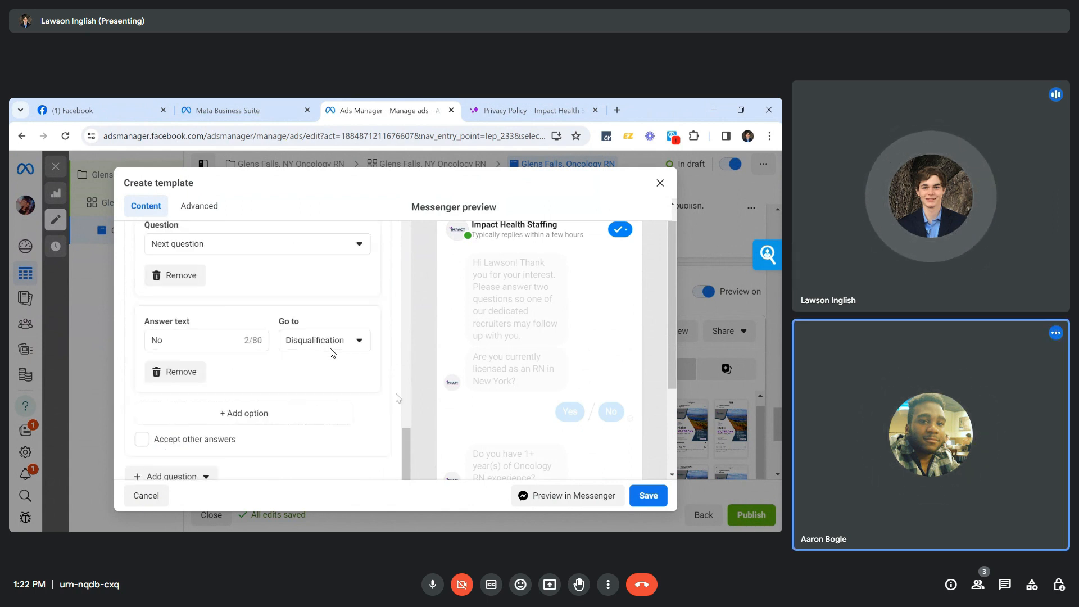
scroll(664, 369, down, 1)
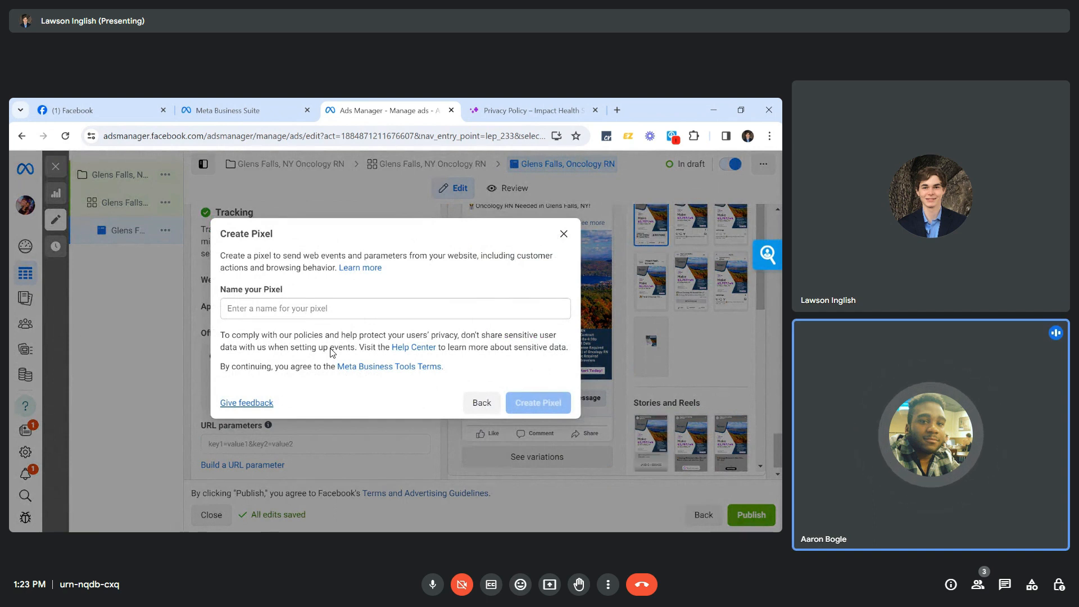
Name the new pixel 'Impact Health Staffing Pixel' and create it.
click(289, 318)
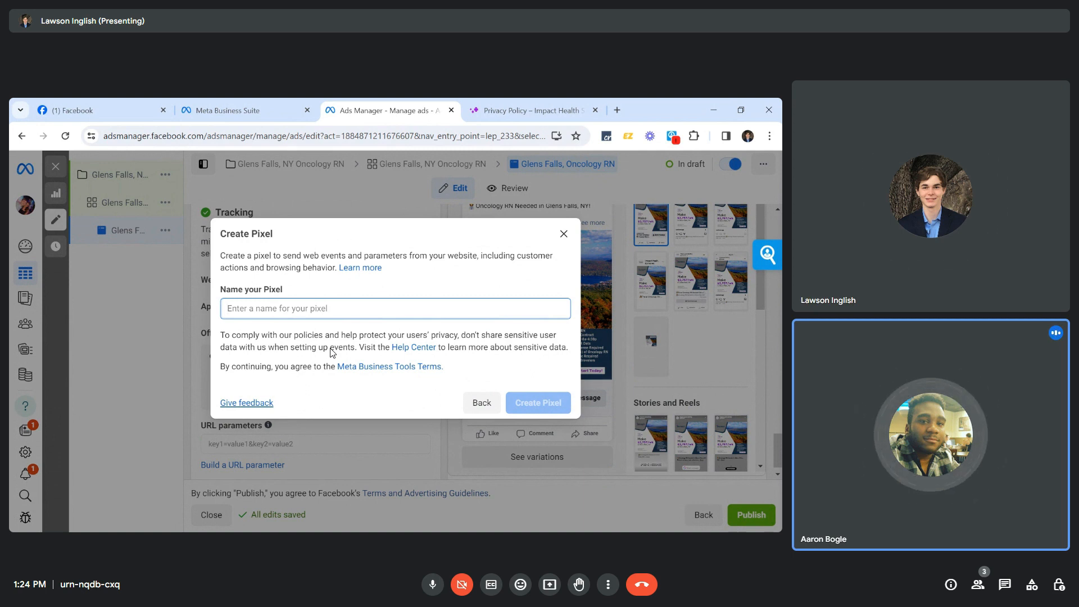
text(Impact He)
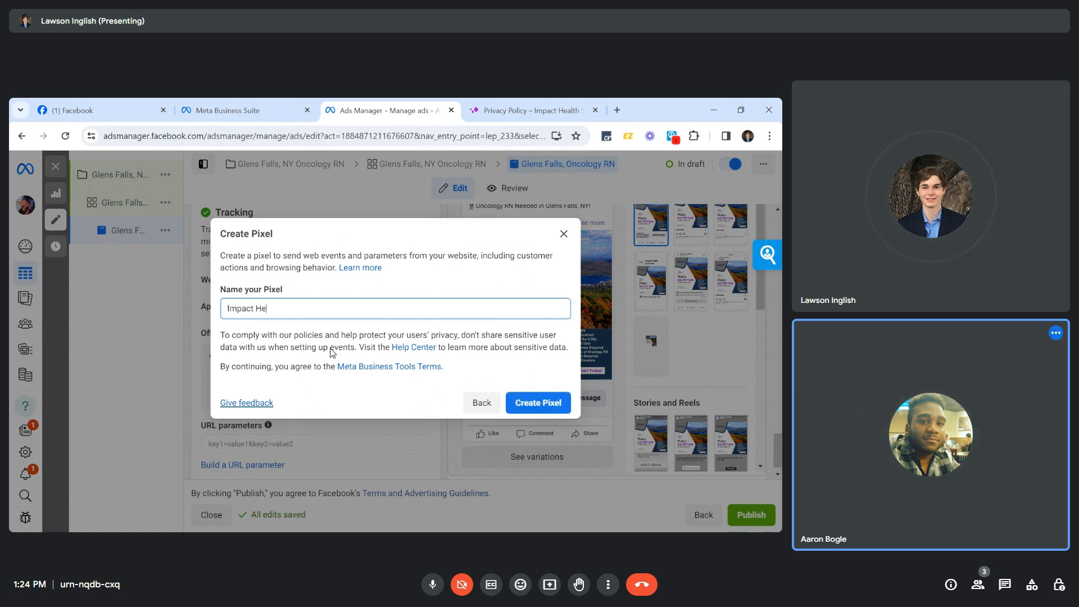
text(alth Staffing Pixel)
key(Return)
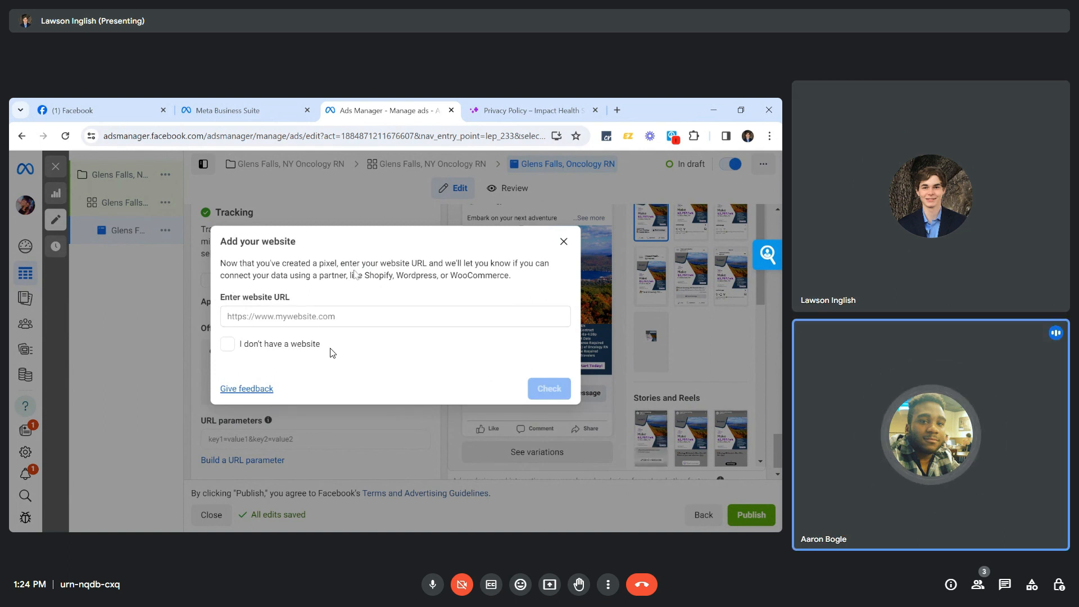
click(527, 110)
click(190, 183)
key(ctrl+l)
key(ctrl+c)
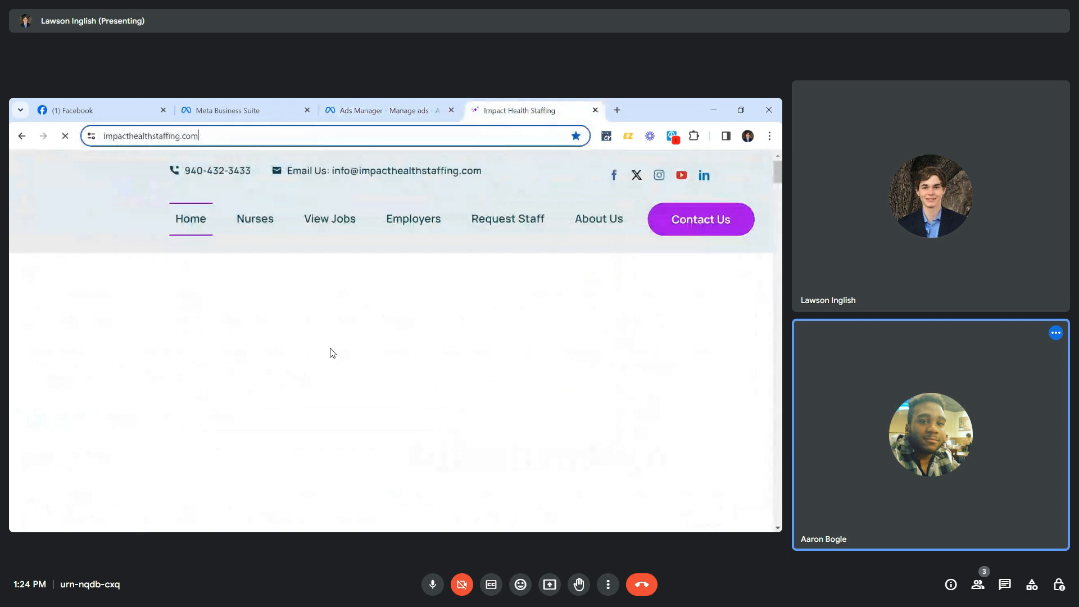
key(ctrl+shift+Tab)
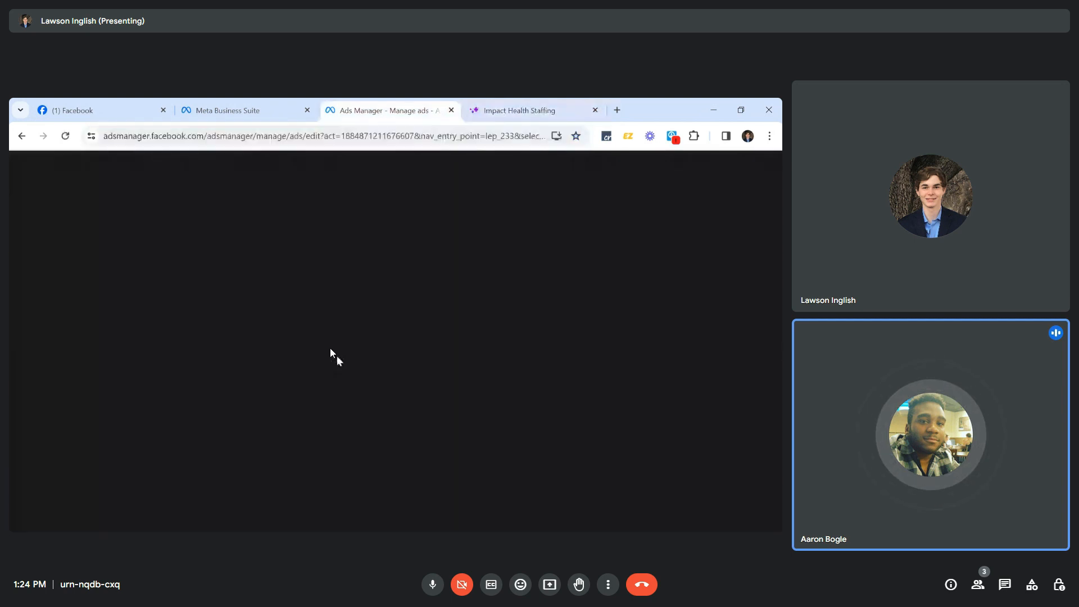
key(ctrl+v)
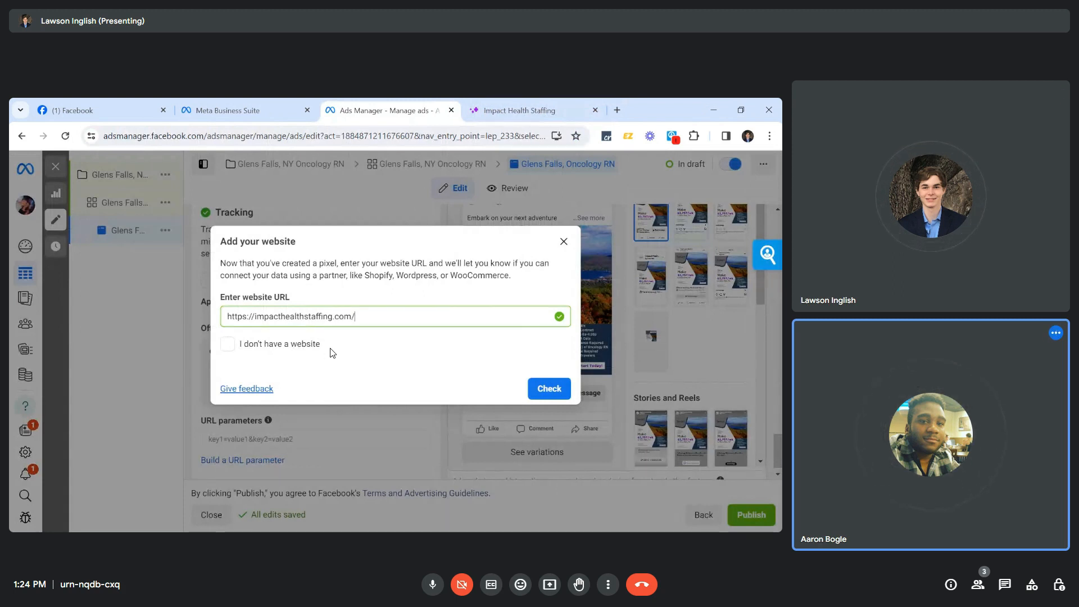
click(550, 396)
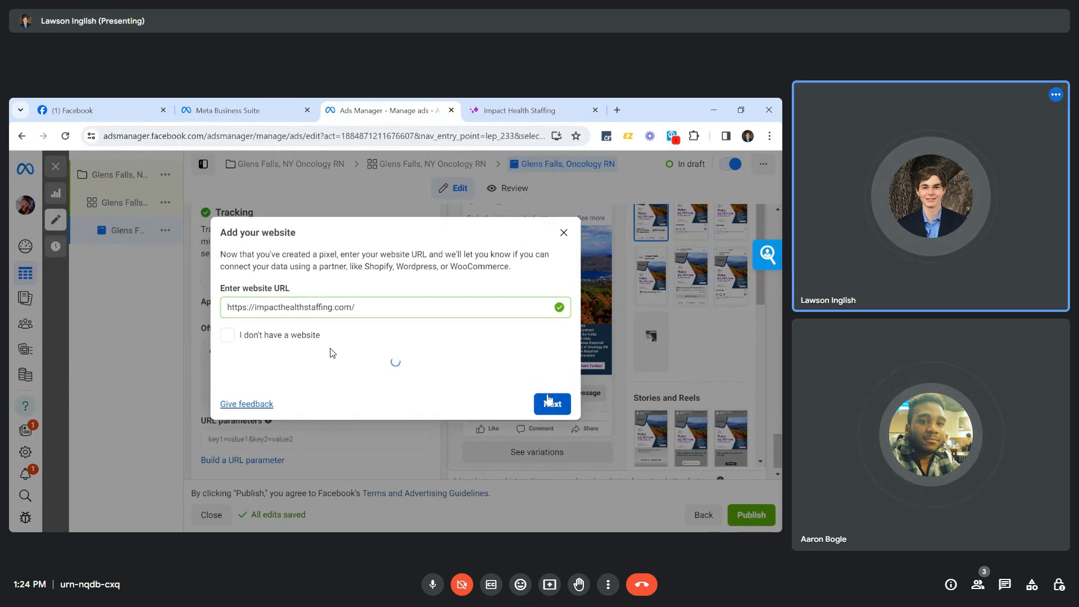
click(544, 397)
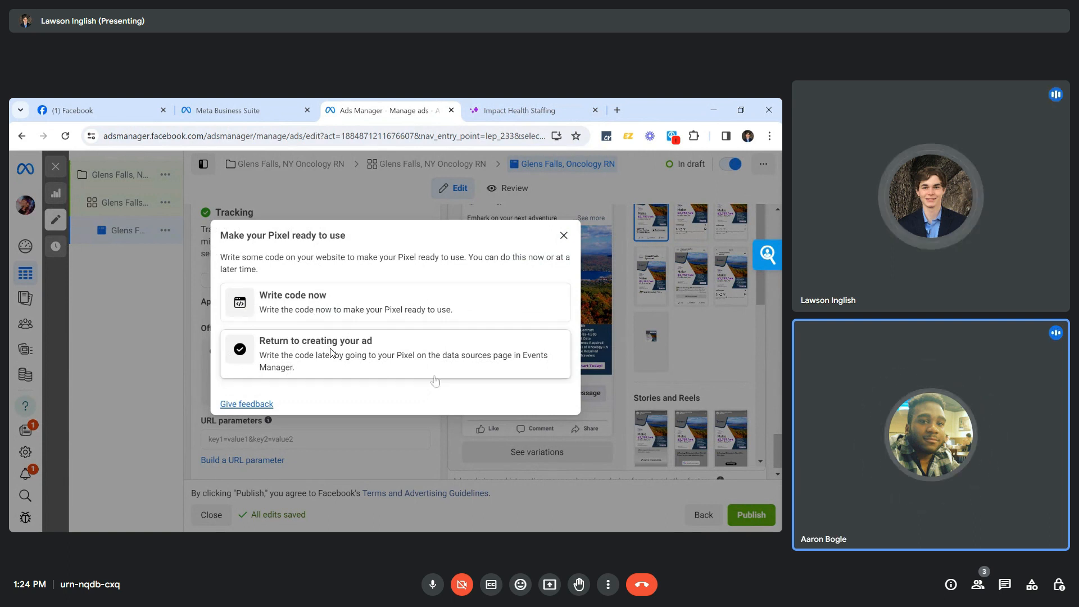
click(564, 236)
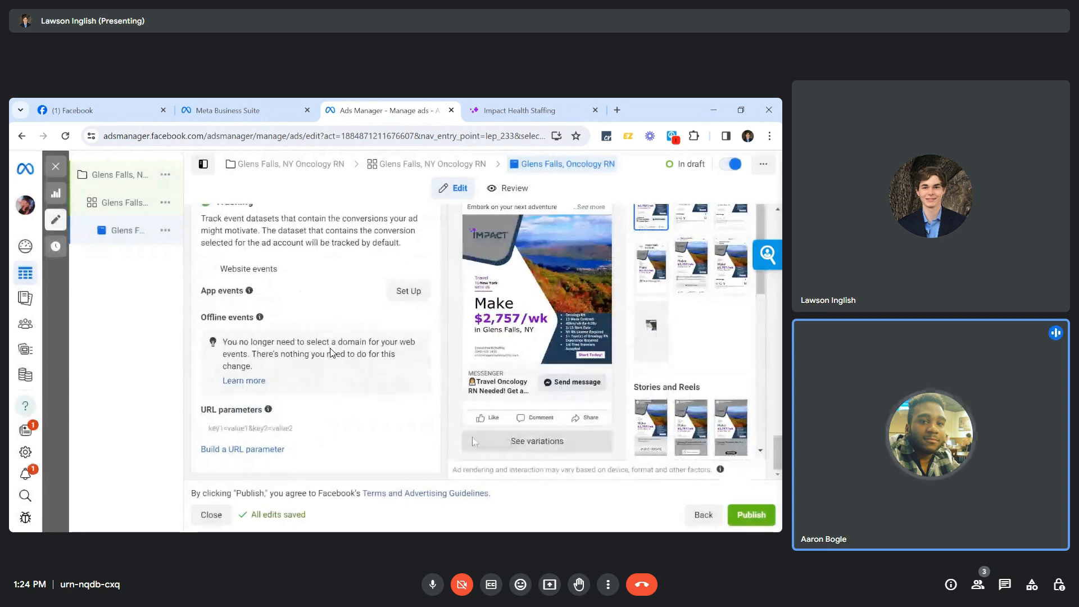
Review the ad editor sections and publish the Glens Falls Oncology RN campaign, ad set and ad.
scroll(332, 353, up, 2)
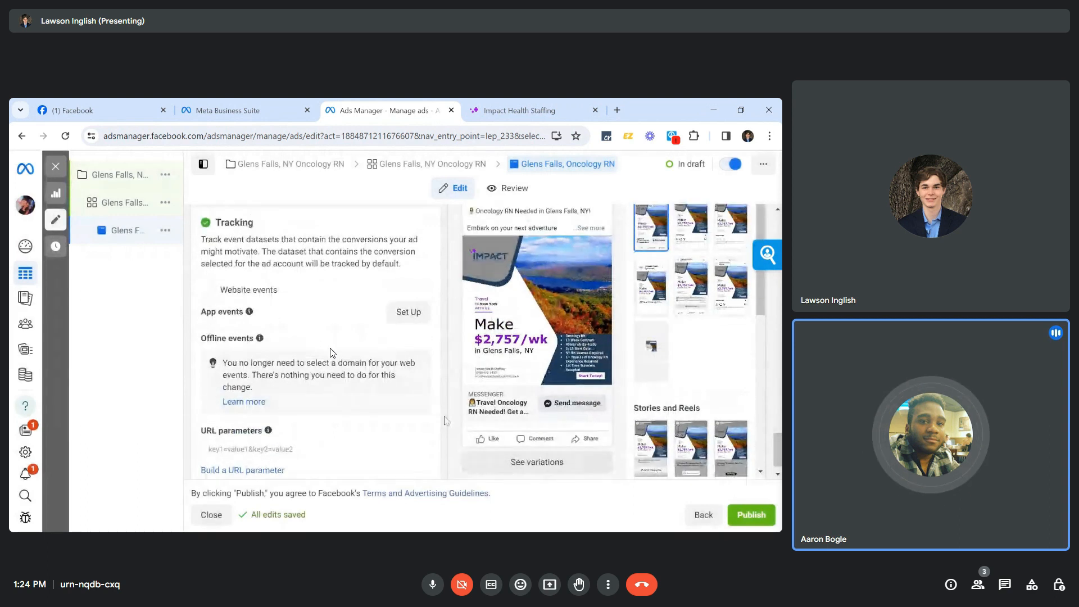
scroll(333, 353, down, 2)
scroll(333, 353, up, 2)
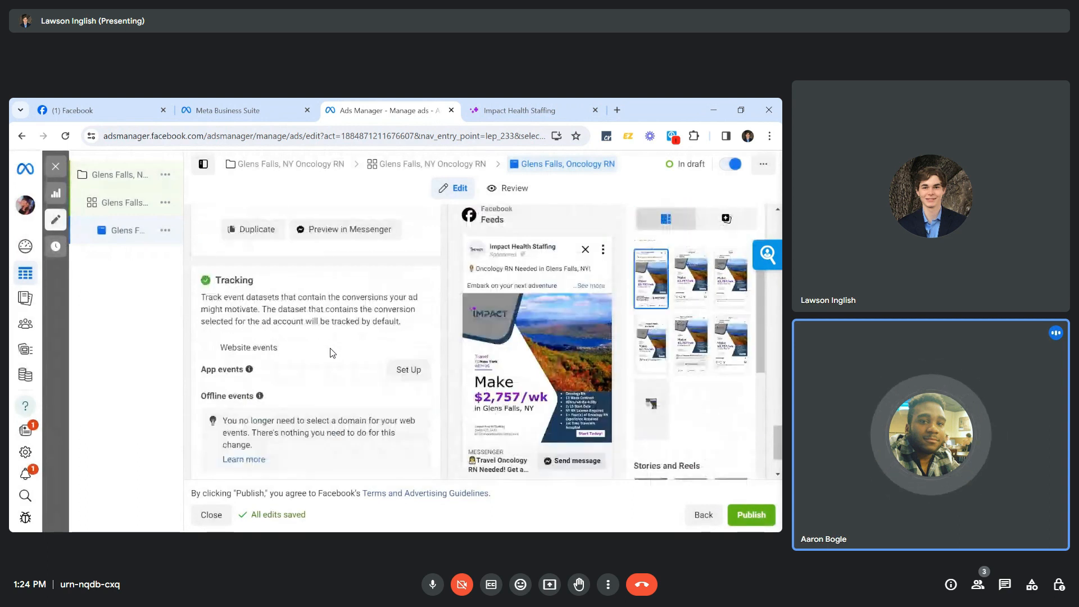
scroll(332, 353, up, 3)
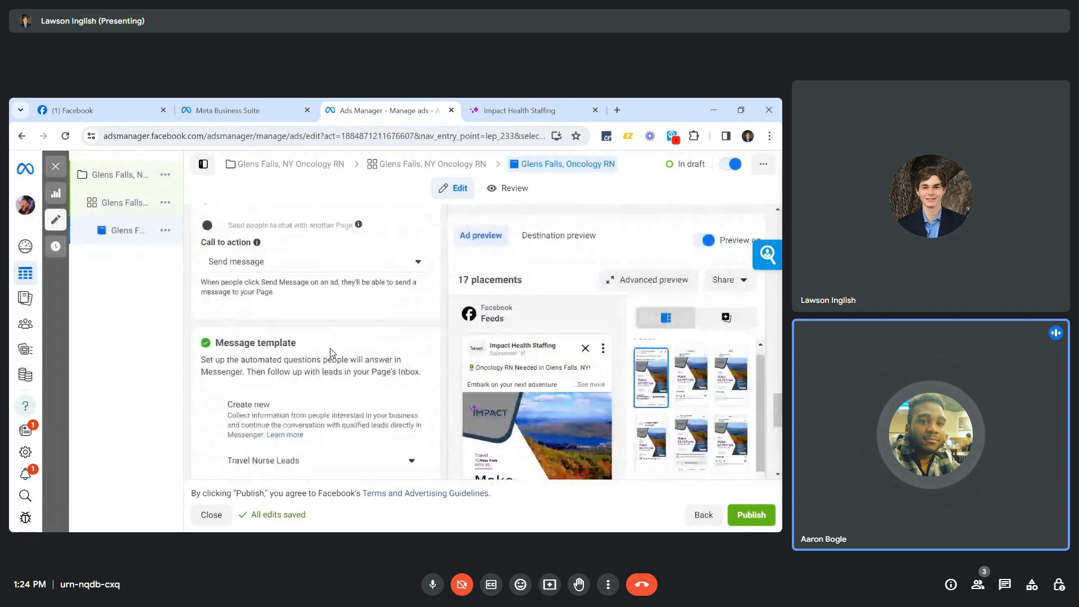
scroll(332, 353, up, 5)
scroll(333, 353, up, 8)
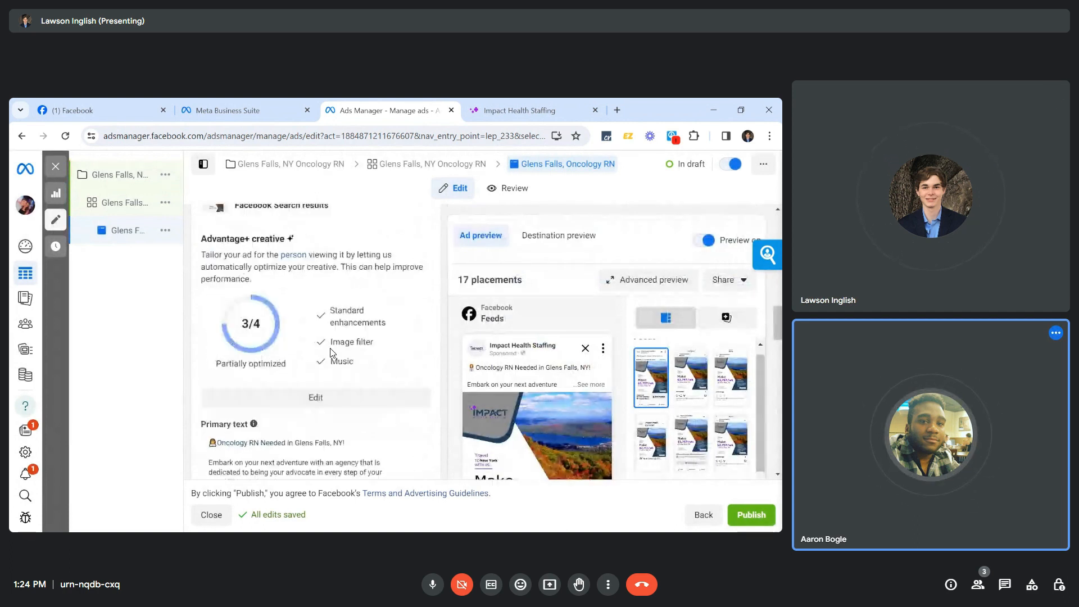
scroll(332, 353, up, 10)
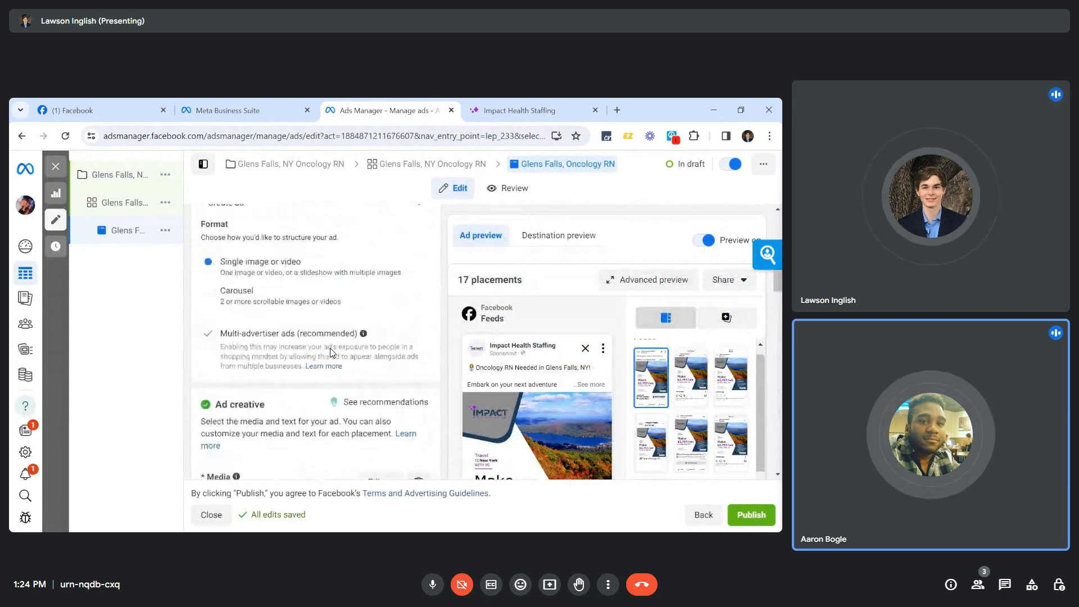
scroll(332, 353, up, 3)
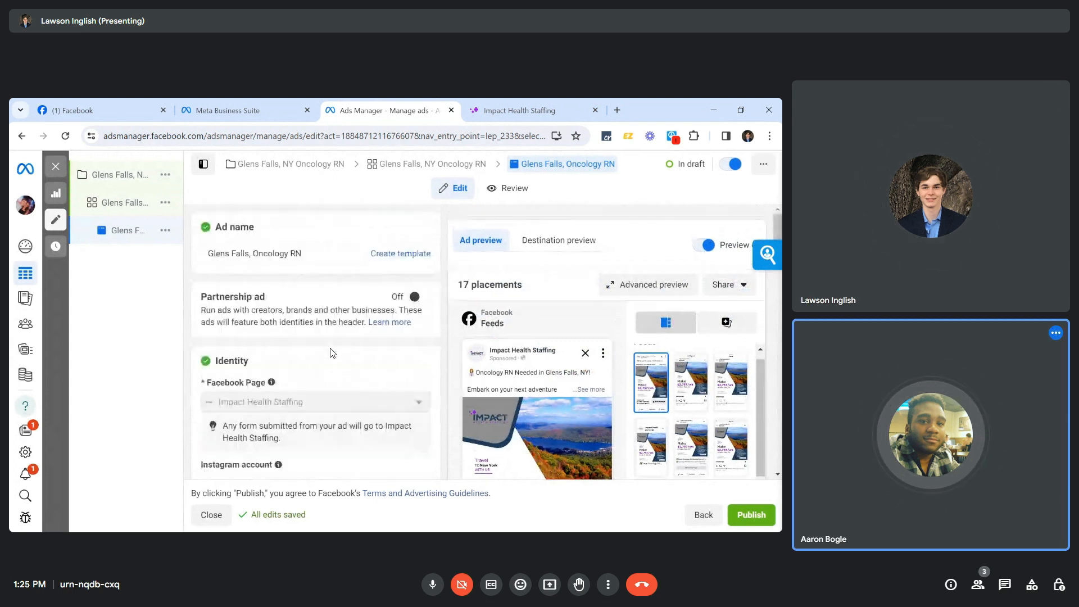
mouse_move(117, 189)
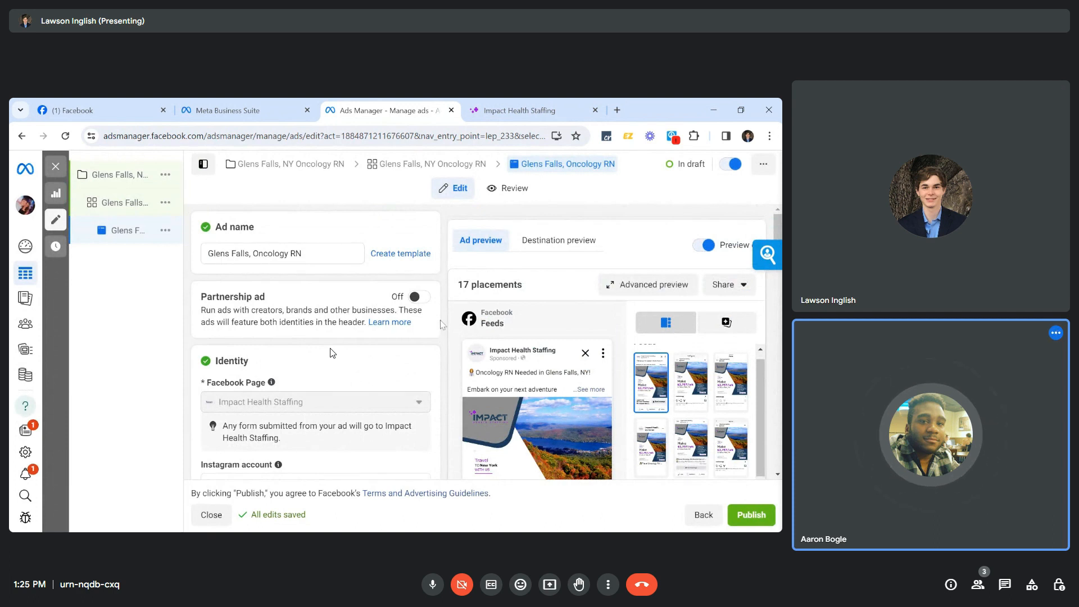
scroll(332, 353, down, 6)
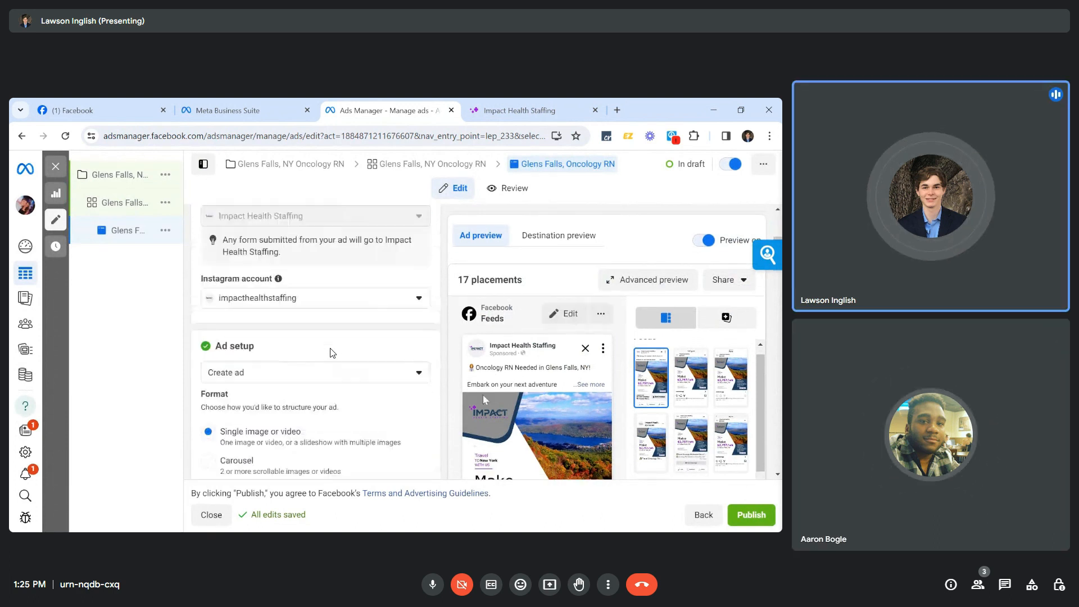
scroll(333, 353, down, 10)
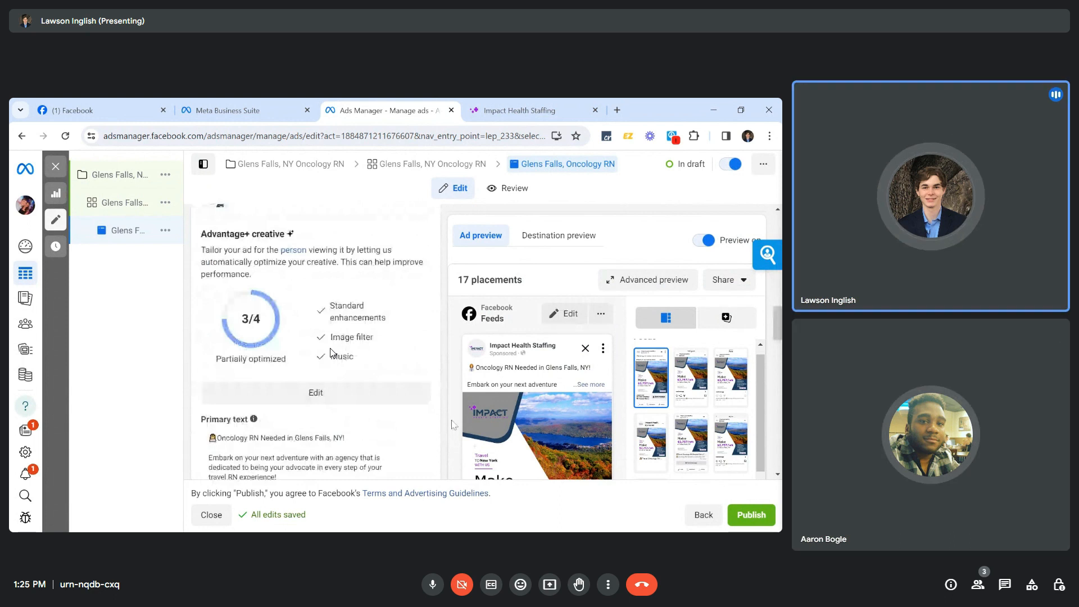
scroll(333, 353, down, 8)
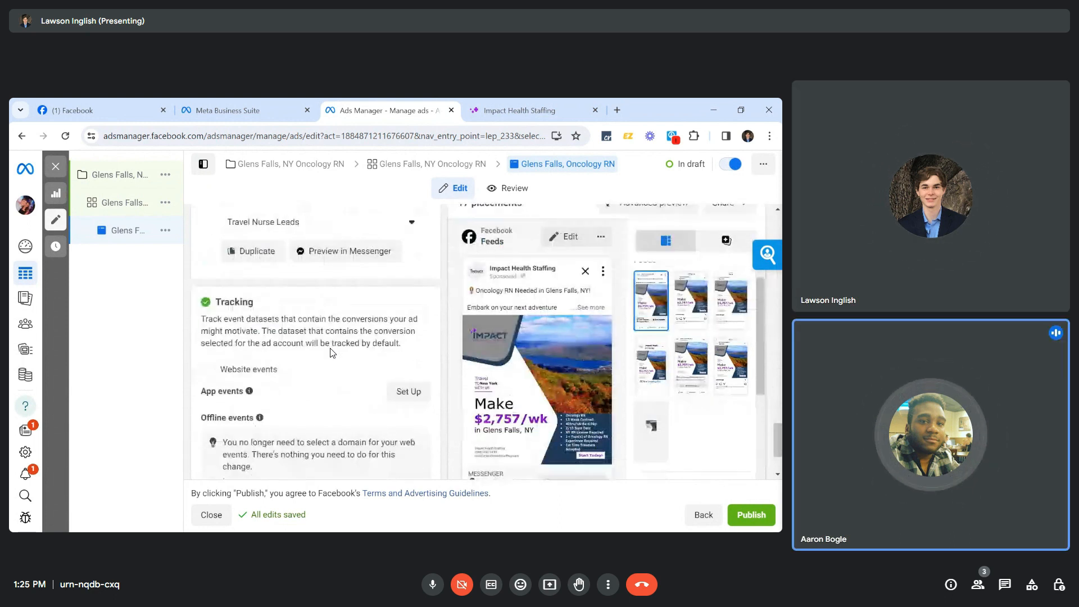
scroll(332, 353, down, 1)
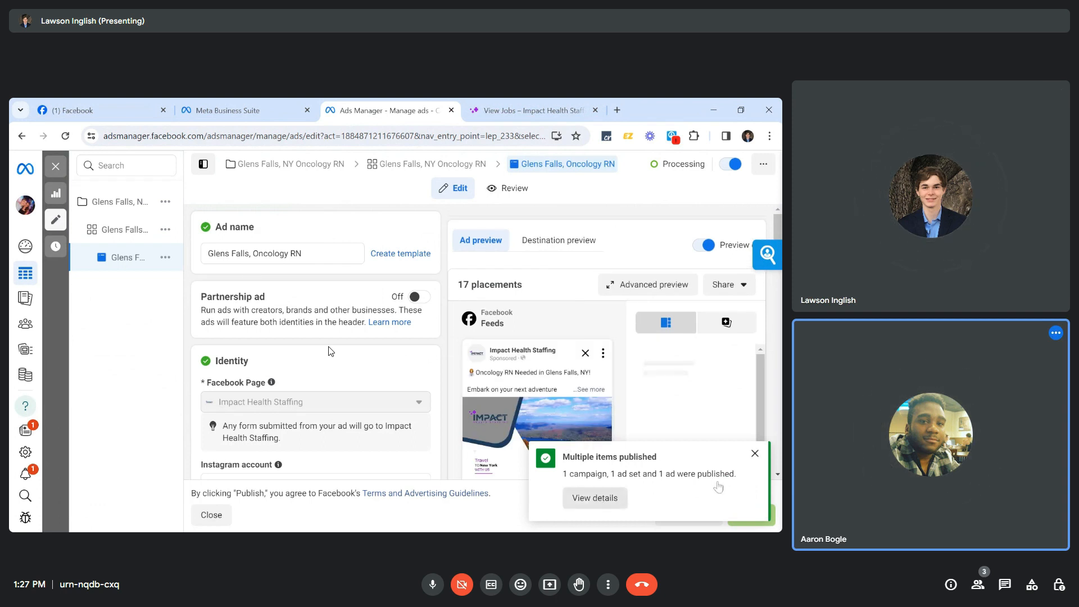
click(755, 454)
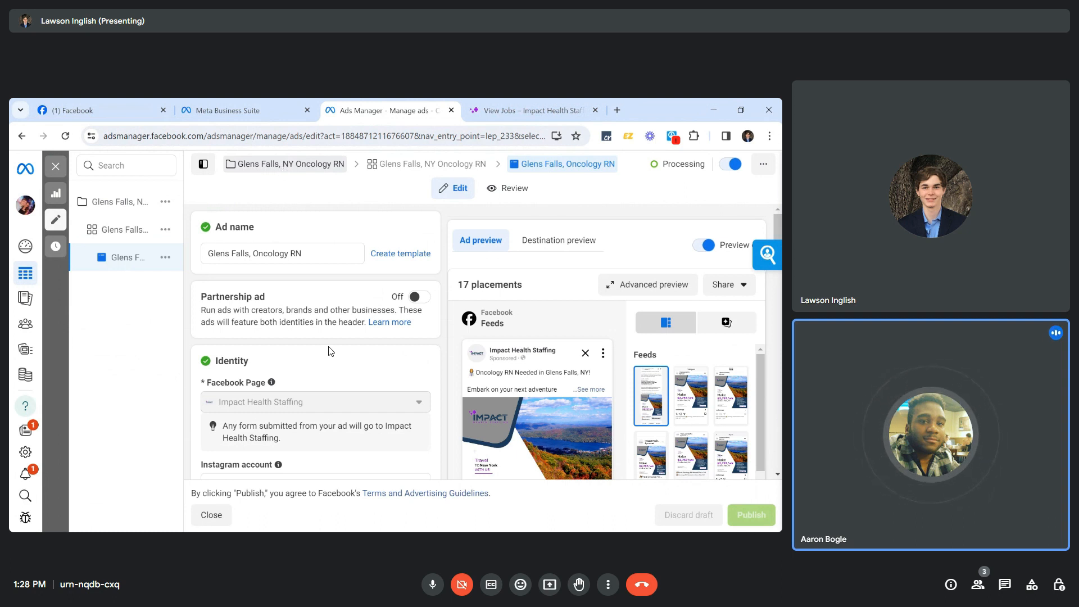
Switch to the Impact Health Staffing site and open its View Jobs page.
click(493, 106)
click(325, 181)
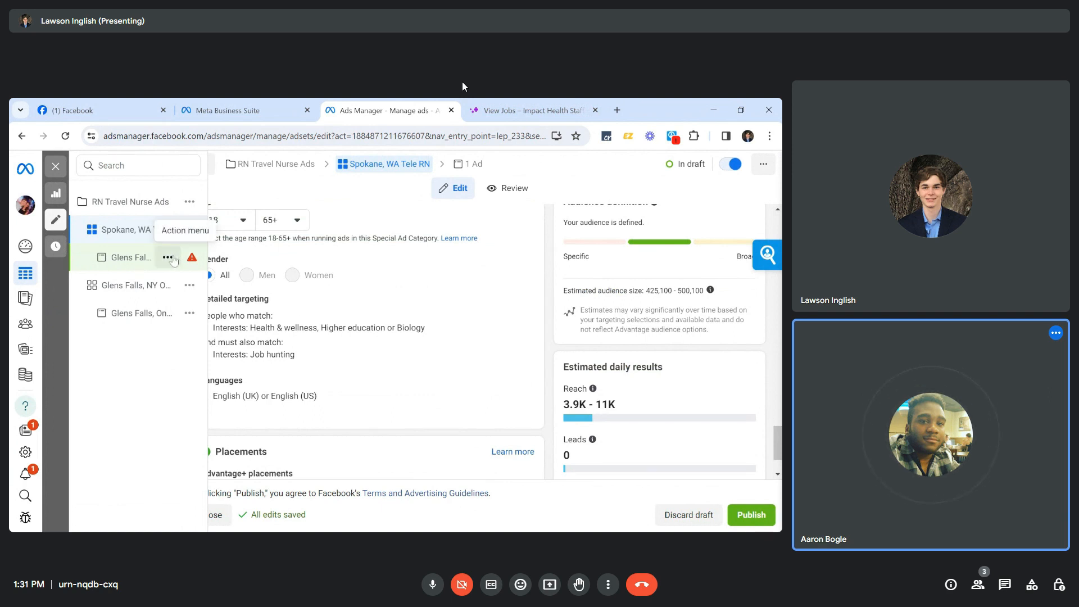
Open the copied Glens Falls ad and rename it 'Spokane, WA Tele RN'.
click(141, 260)
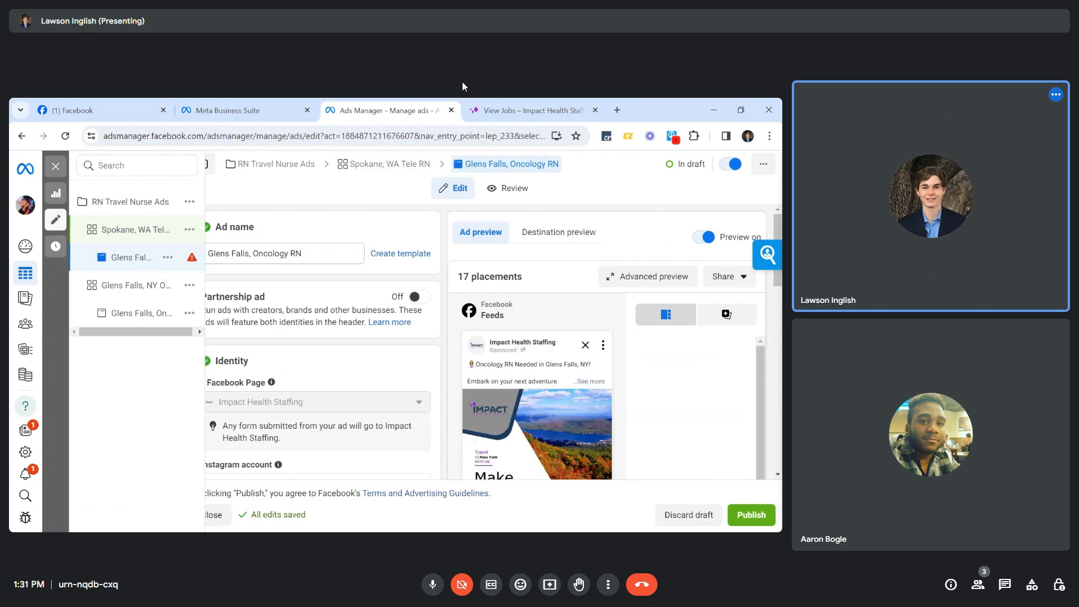
drag(306, 253, 164, 251)
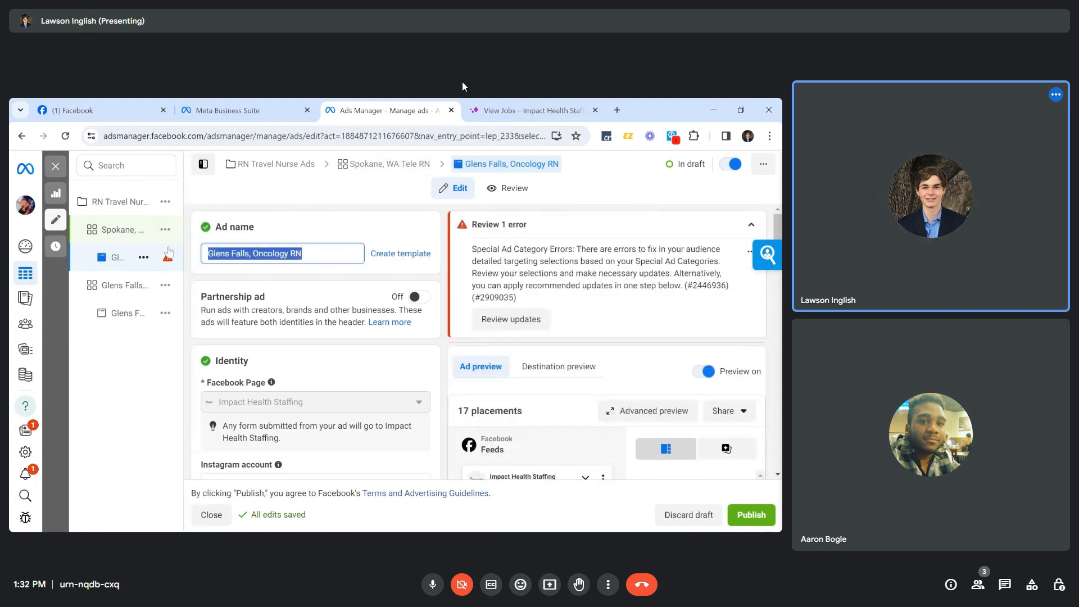
text(Spokamm)
key(BackSpace)
key(BackSpace)
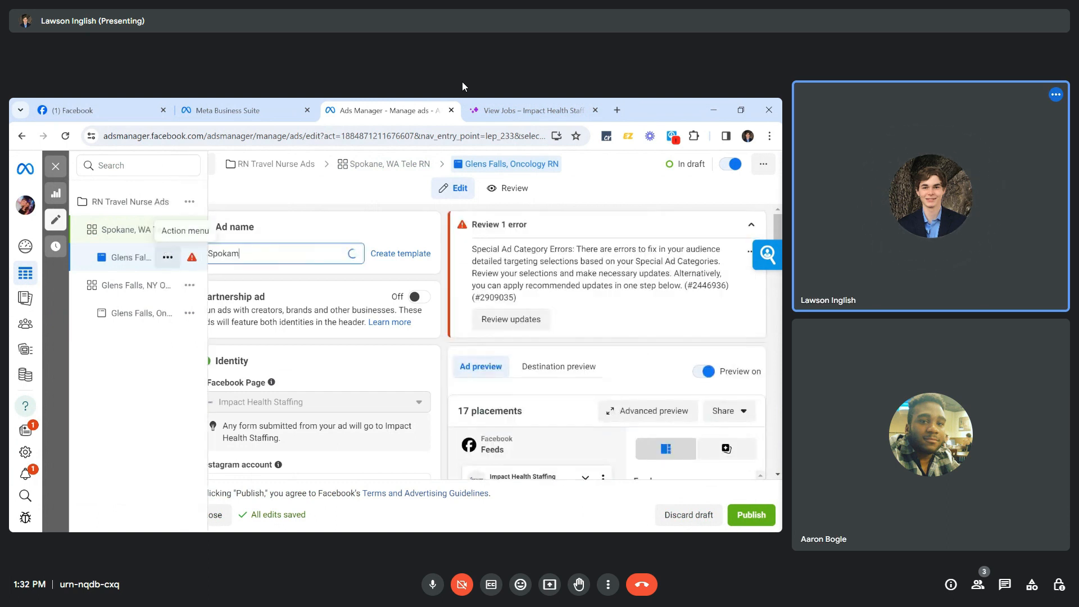
text(ne, WA Tele RN)
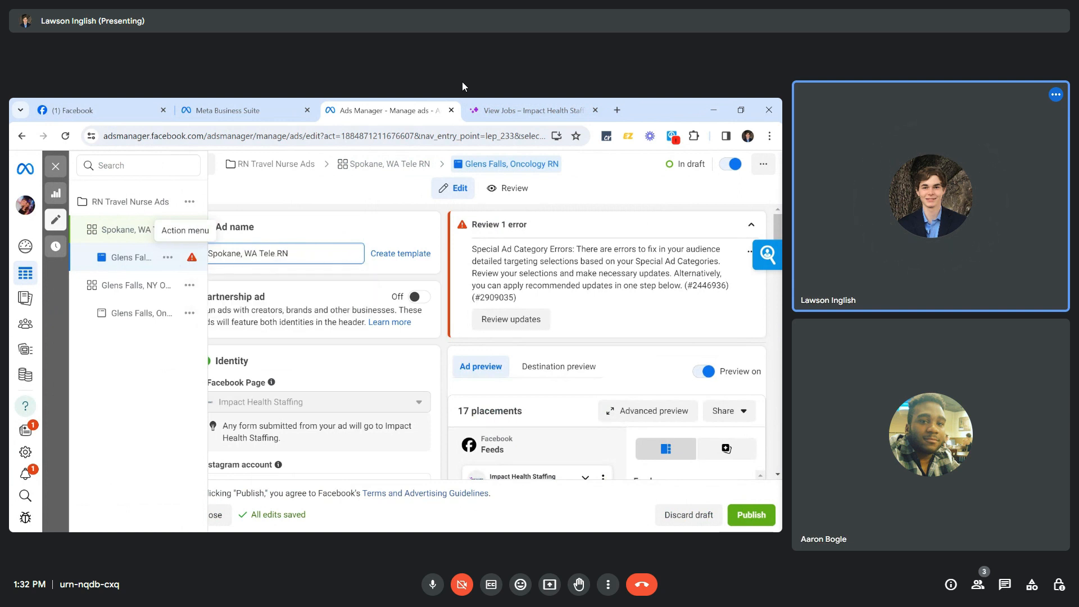
scroll(316, 318, down, 2)
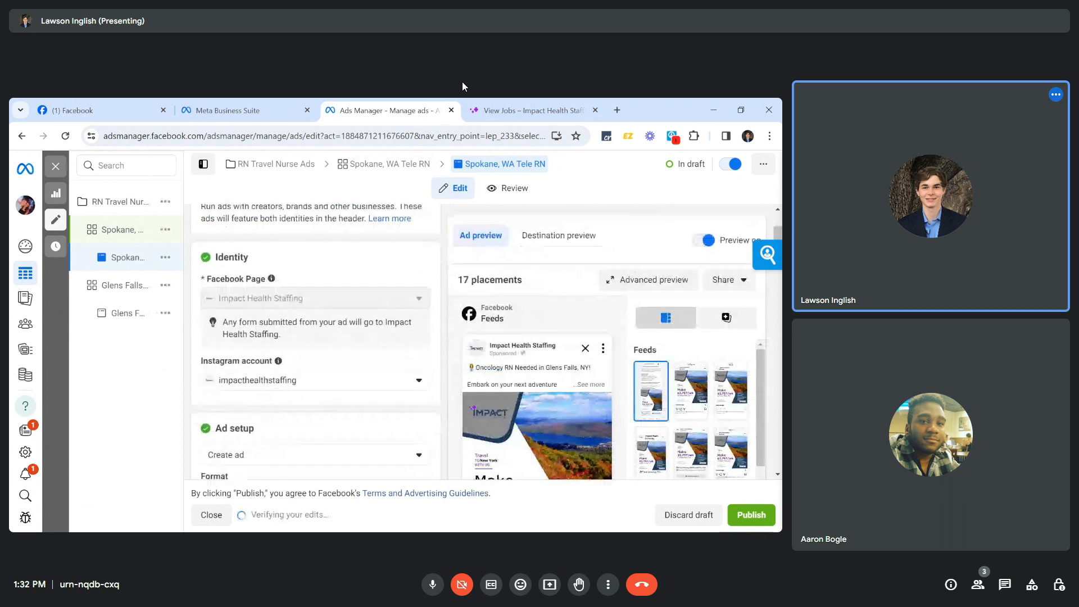
scroll(340, 378, down, 3)
scroll(340, 376, down, 5)
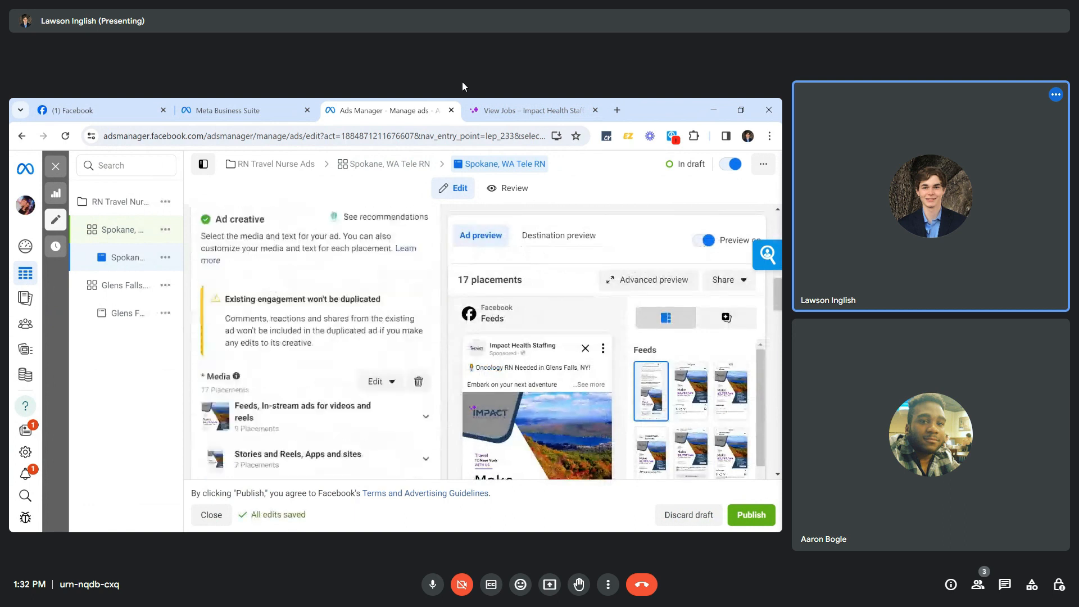
scroll(379, 395, down, 2)
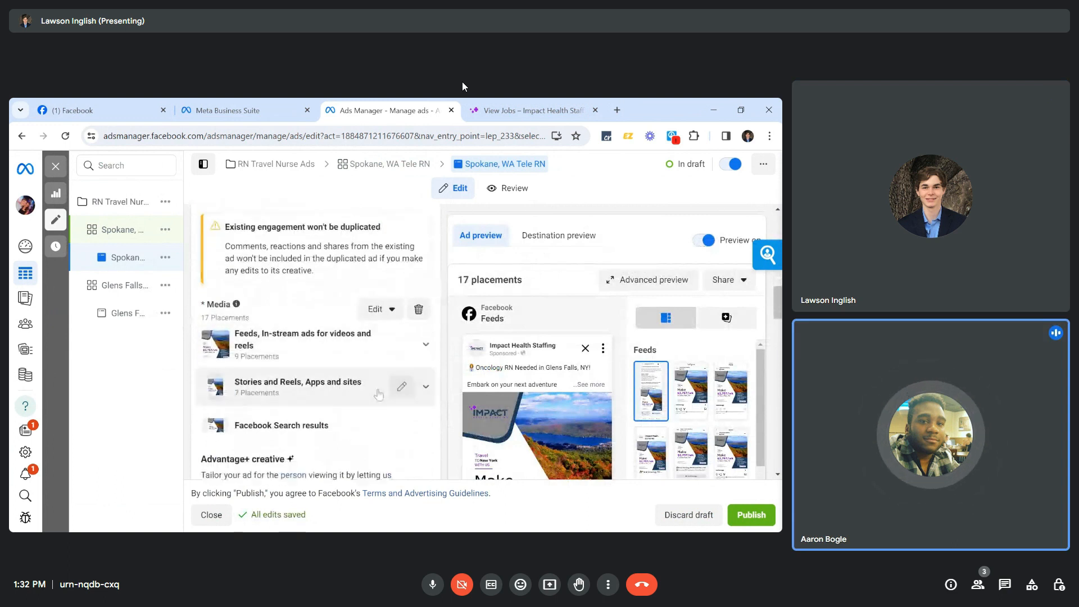
scroll(378, 393, down, 1)
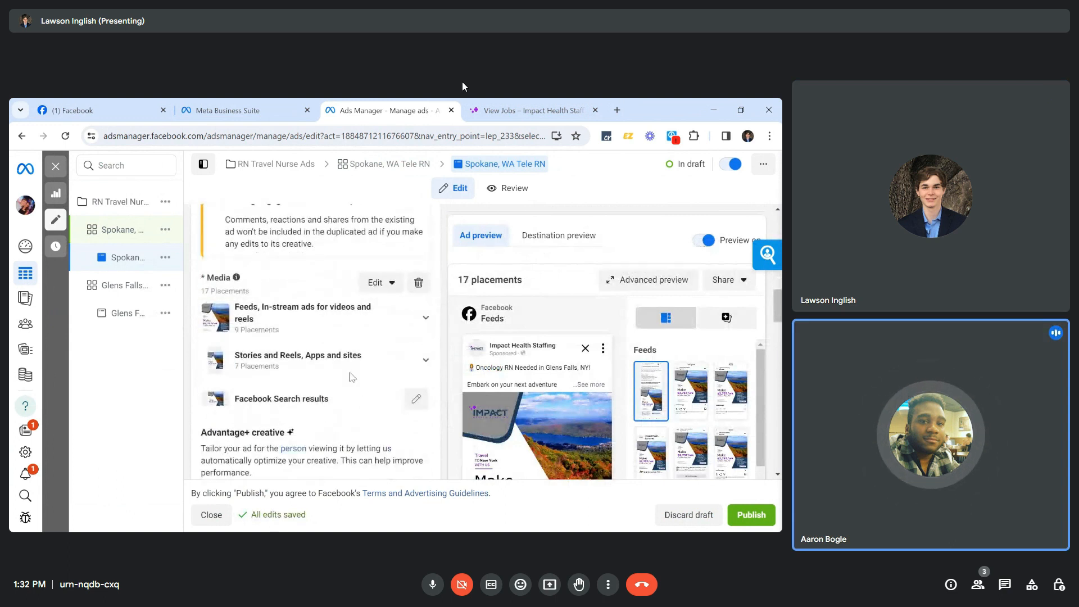
Replace the Glens Falls media with the Spokane, WA $2,432/wk image across all placements.
click(414, 290)
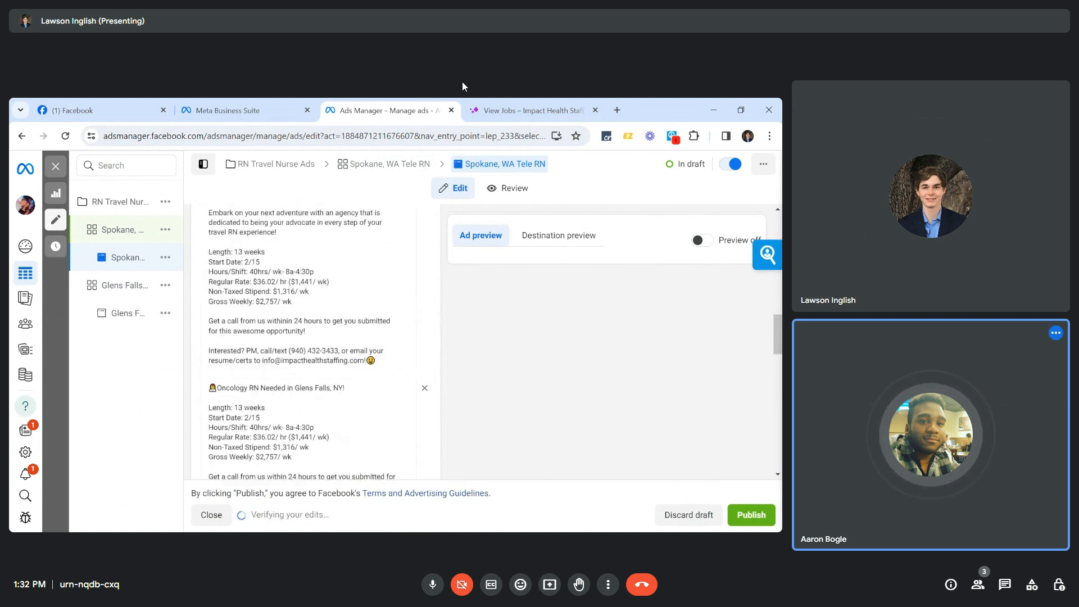
click(243, 295)
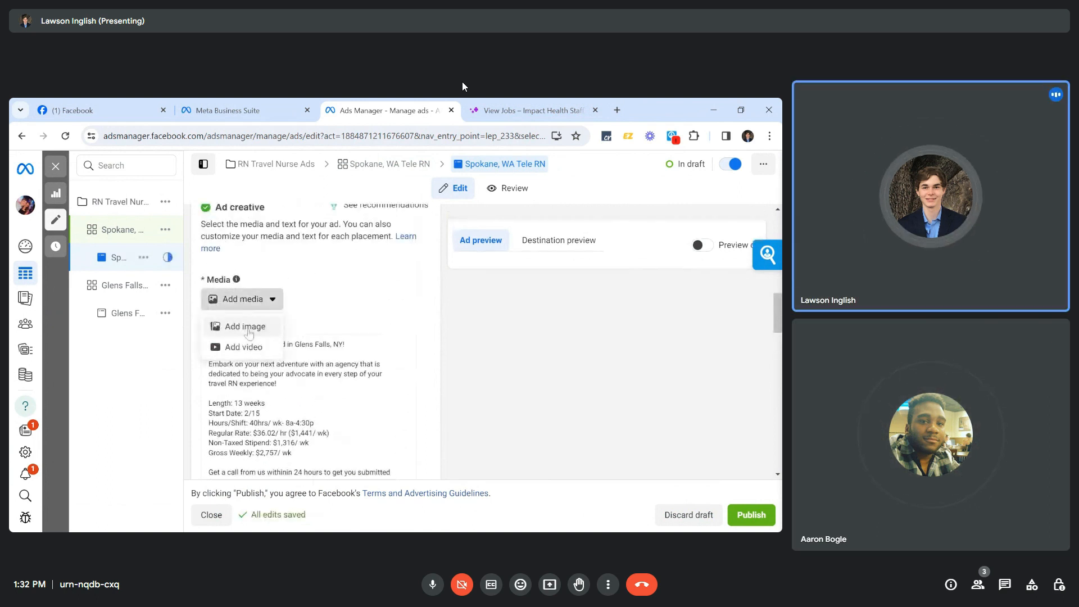
click(241, 323)
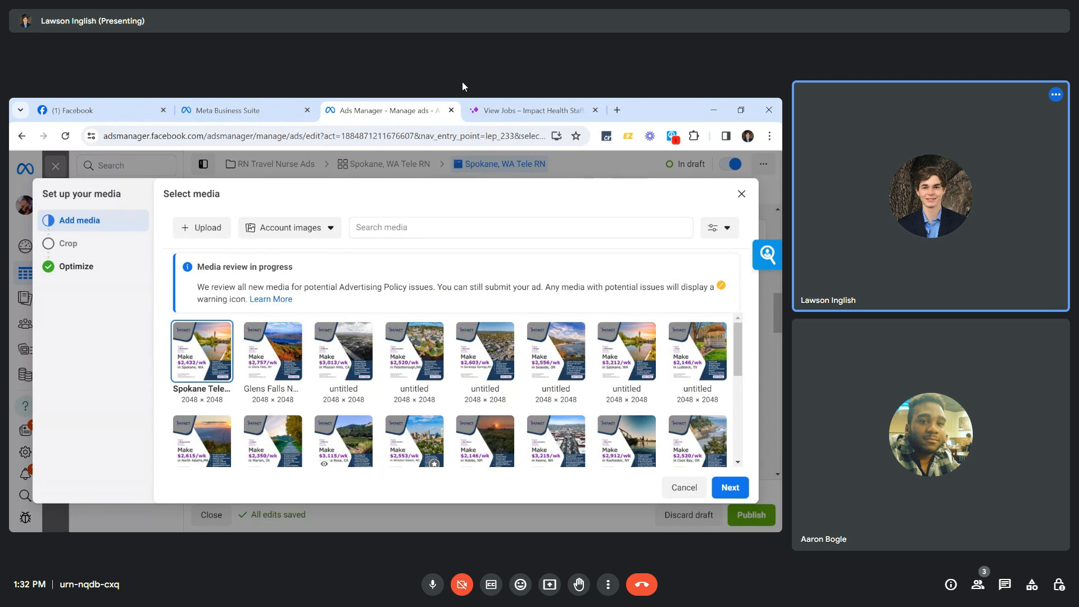
click(729, 487)
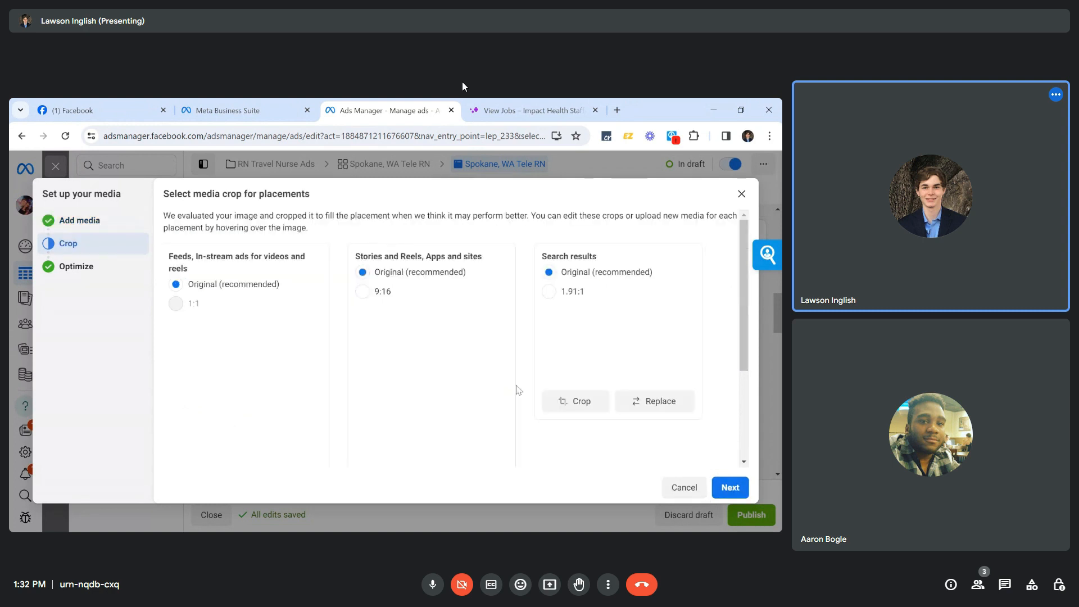
scroll(597, 410, down, 1)
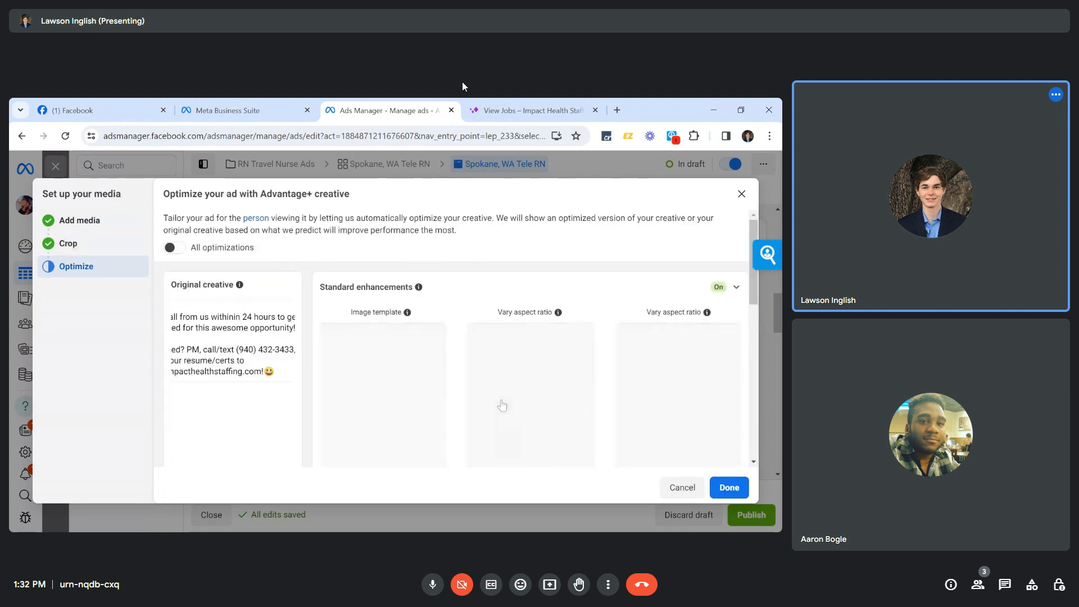
scroll(513, 420, down, 2)
scroll(513, 417, up, 1)
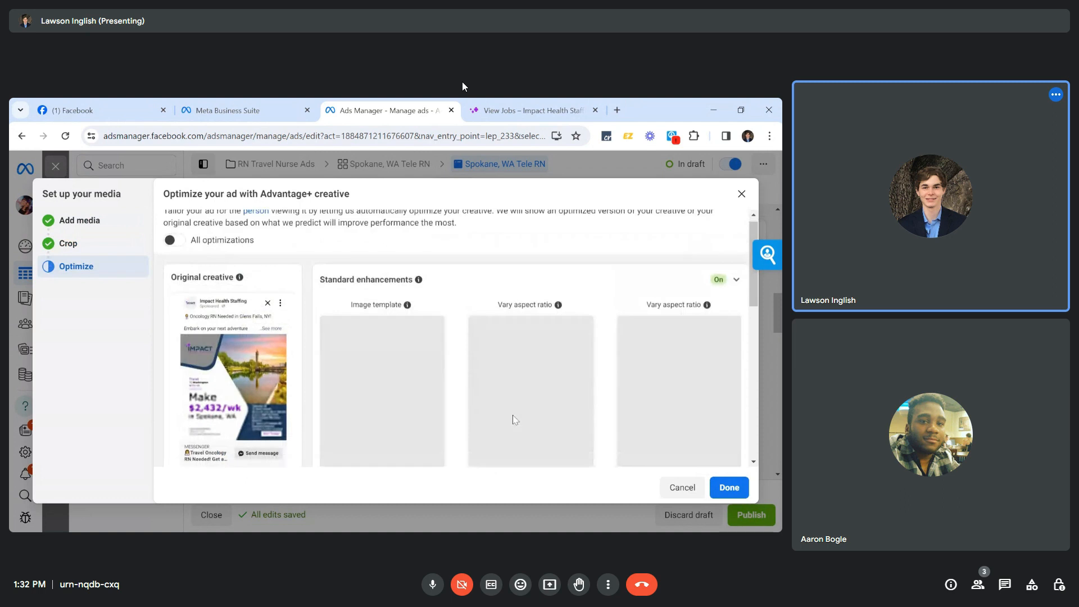
scroll(513, 416, down, 3)
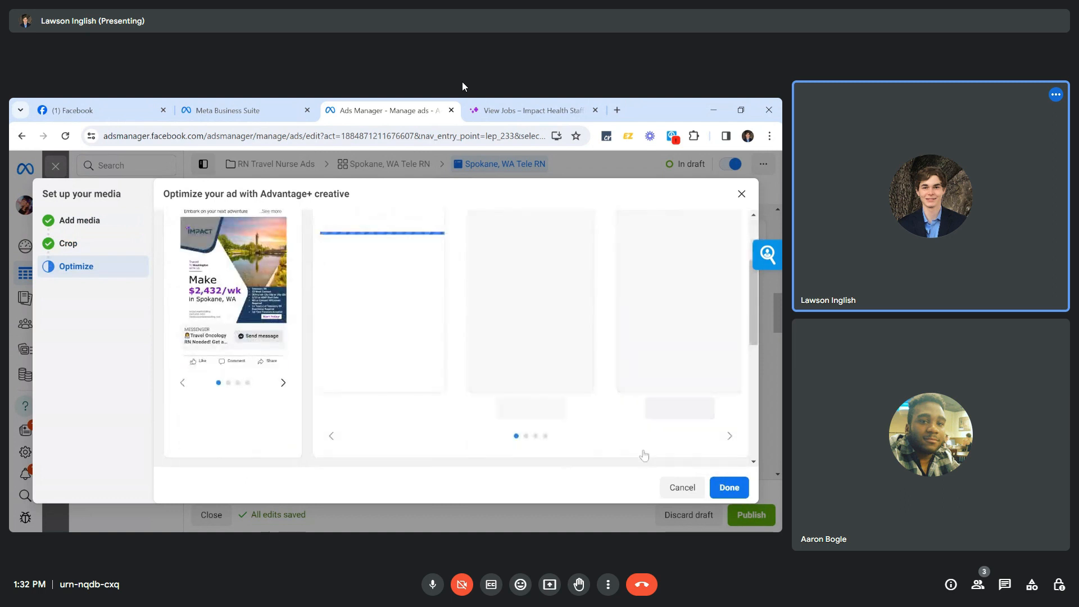
click(729, 487)
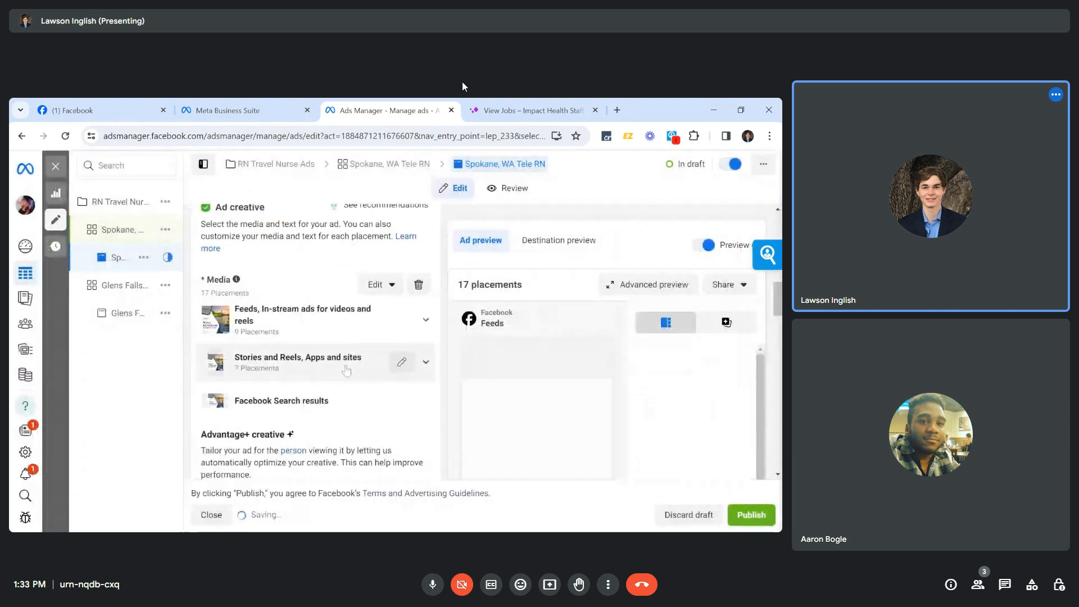
Change the primary text's first line to 'Telemetry RN Needed in Spokan, WA'.
scroll(355, 376, down, 1)
scroll(355, 376, down, 2)
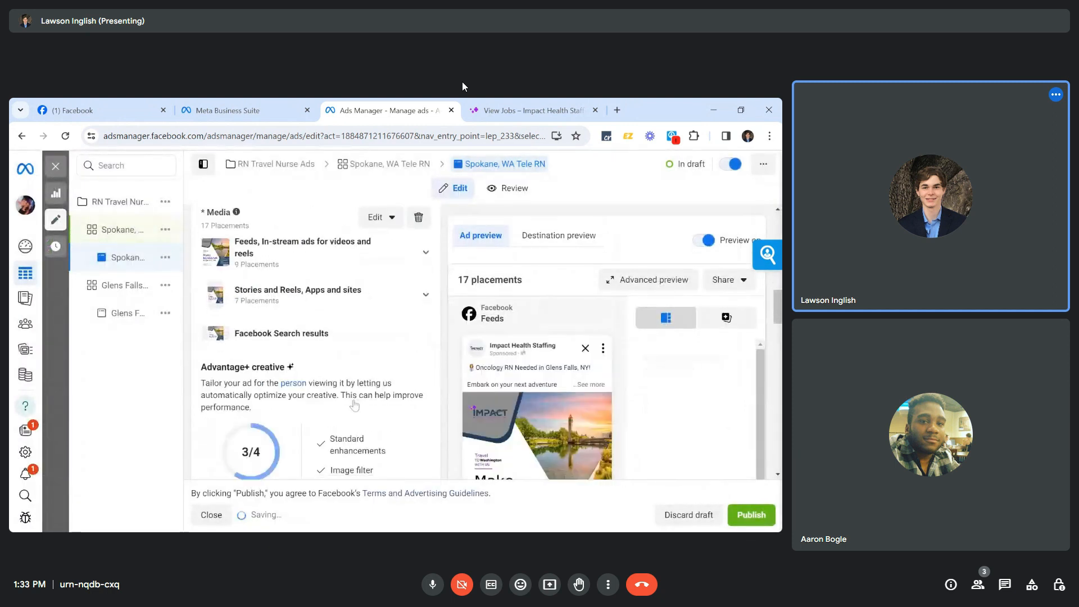
scroll(314, 366, down, 3)
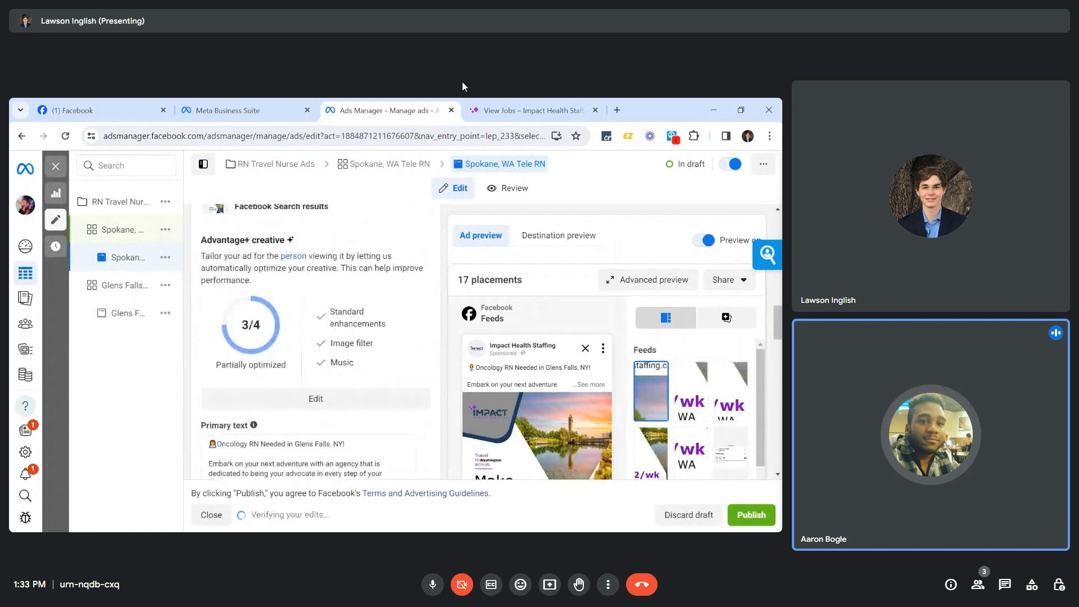
scroll(315, 366, down, 1)
double_click(231, 369)
text(Telemetry)
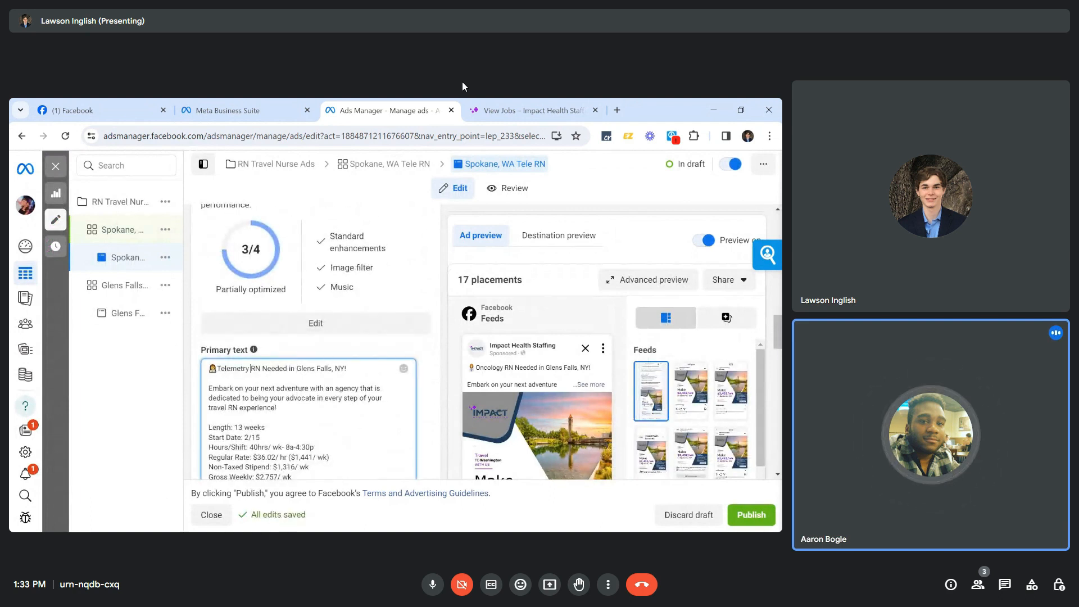
drag(296, 369, 345, 369)
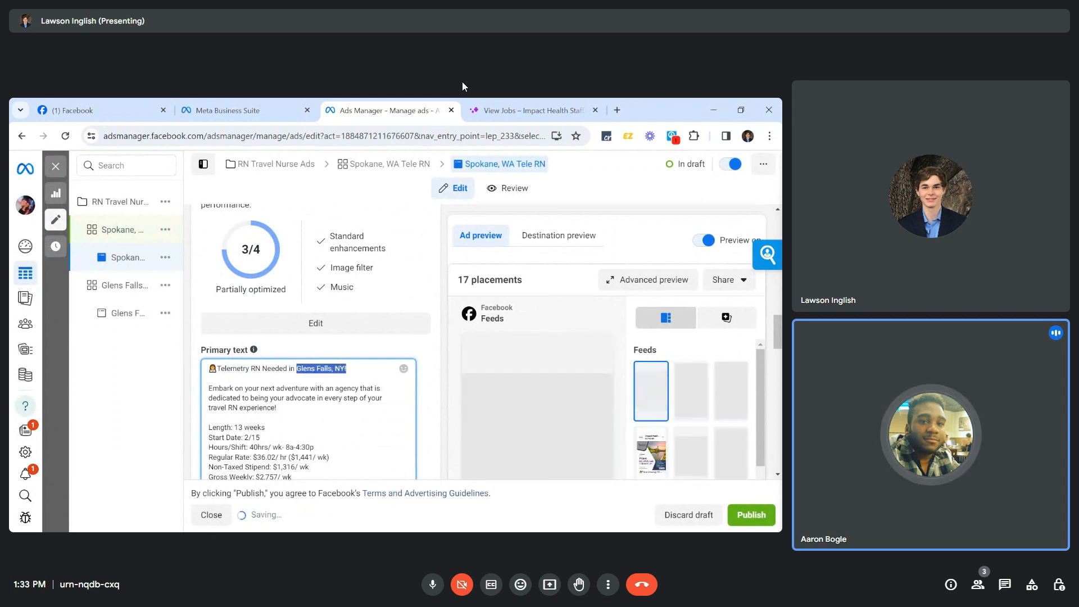
text(Spokanem)
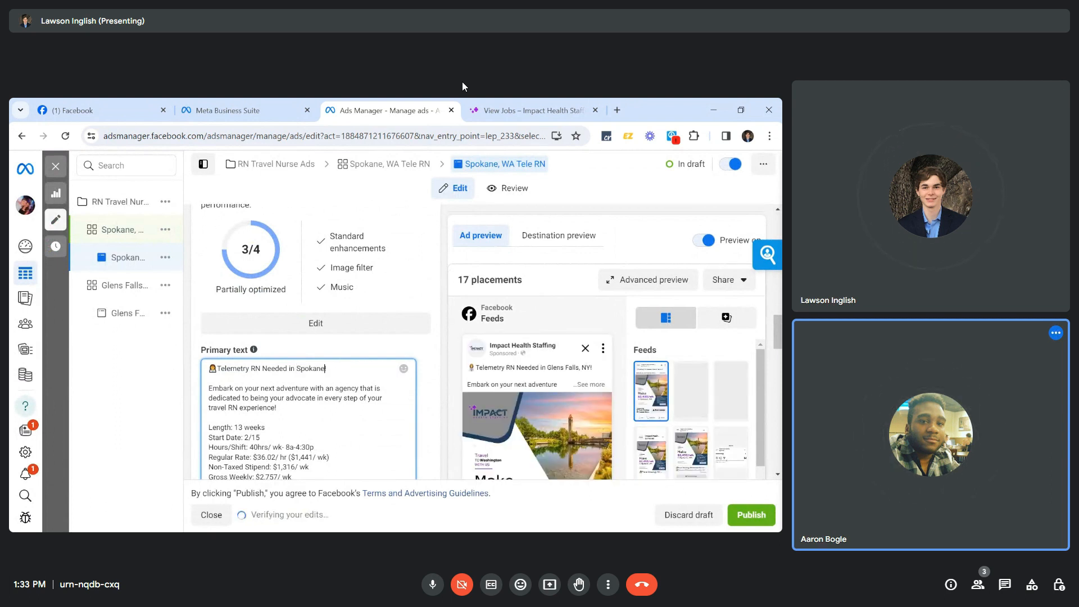
key(BackSpace)
key(BackSpace)
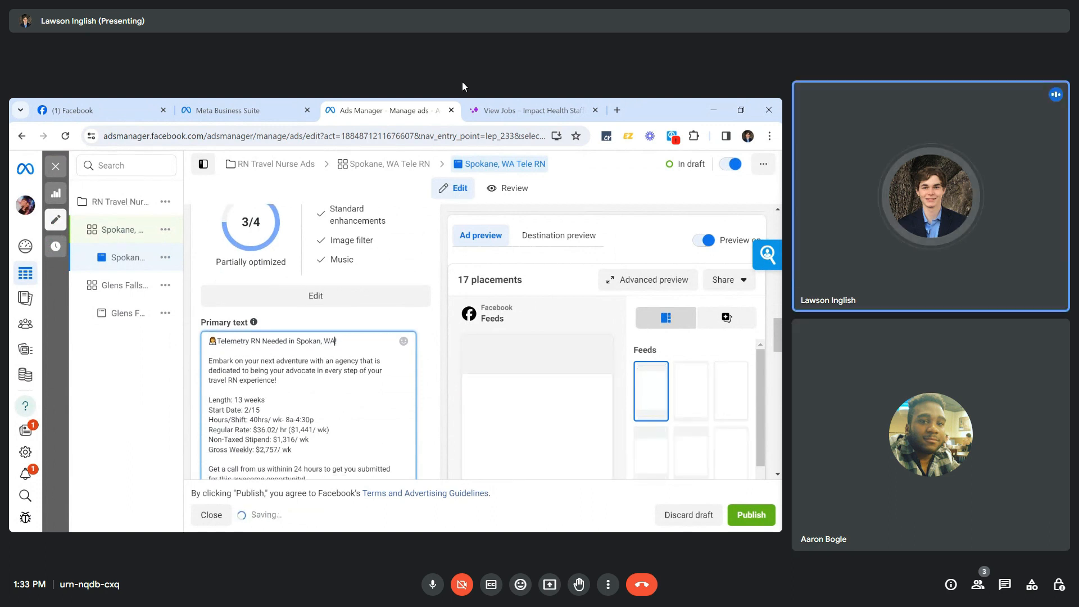
Search the Impact Health Staffing open jobs for 'Telemetr'.
key(ctrl+Tab)
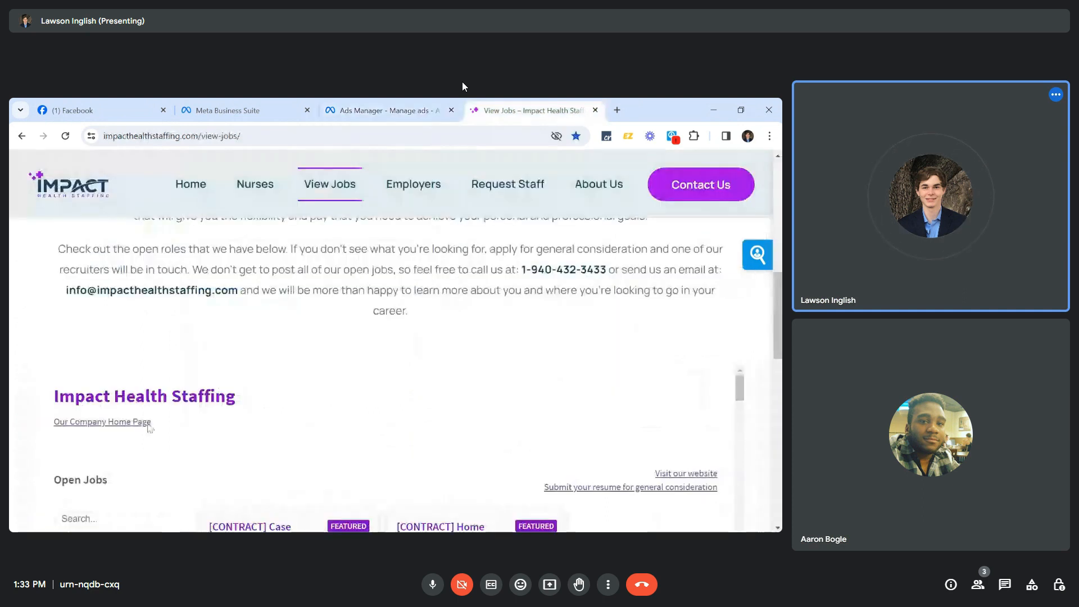
text(tele)
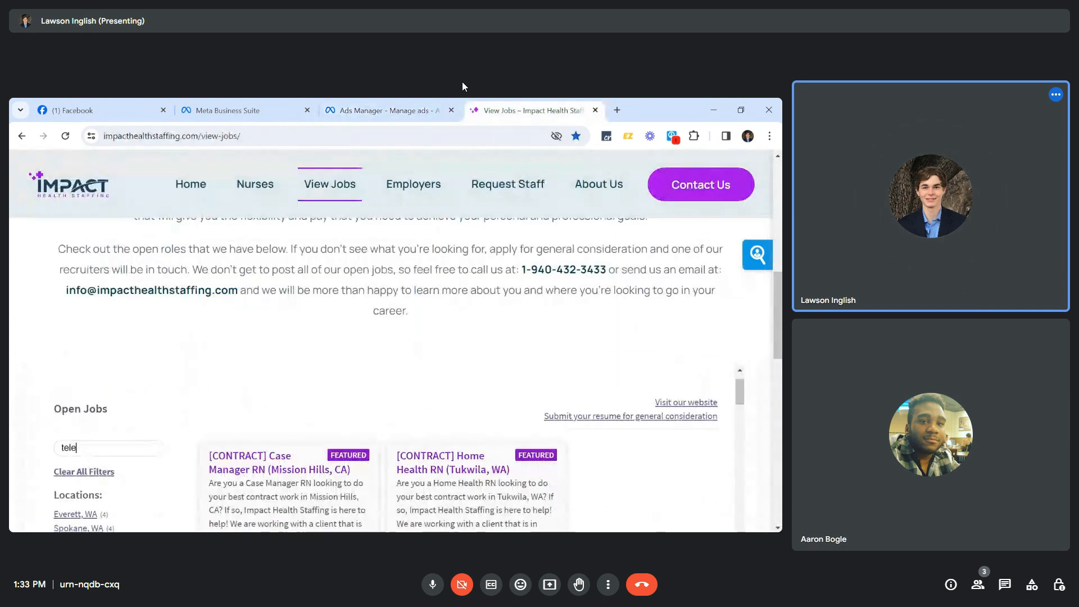
scroll(193, 456, down, 5)
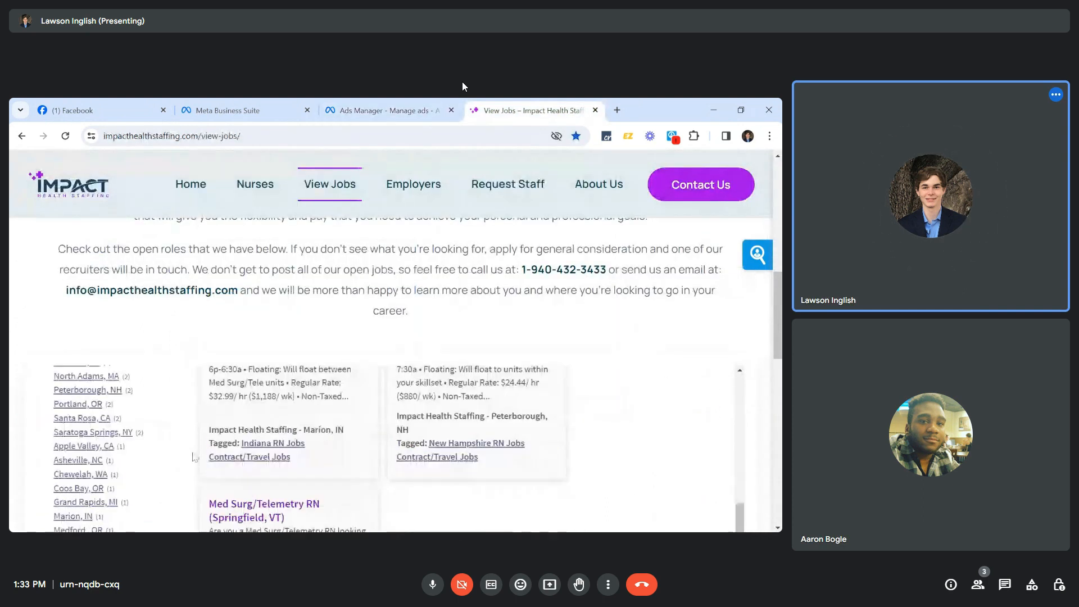
scroll(193, 457, up, 5)
click(101, 389)
key(BackSpace)
key(BackSpace)
key(BackSpace)
key(BackSpace)
text(Telemetr)
scroll(161, 410, down, 4)
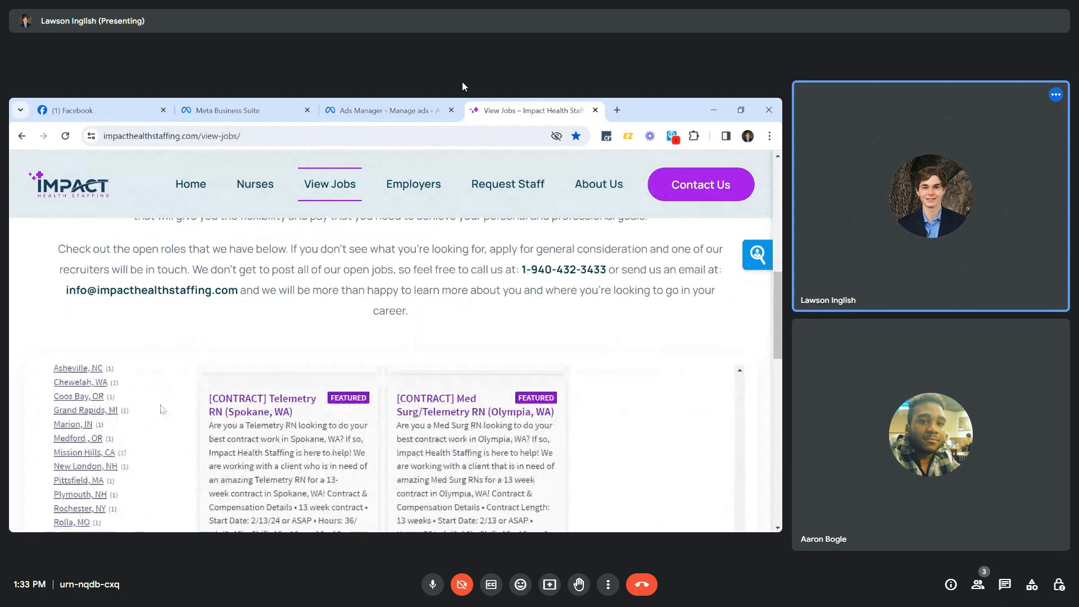
Open the Telemetry RN (Spokane, WA) posting and review its compensation details.
click(258, 404)
scroll(313, 316, down, 5)
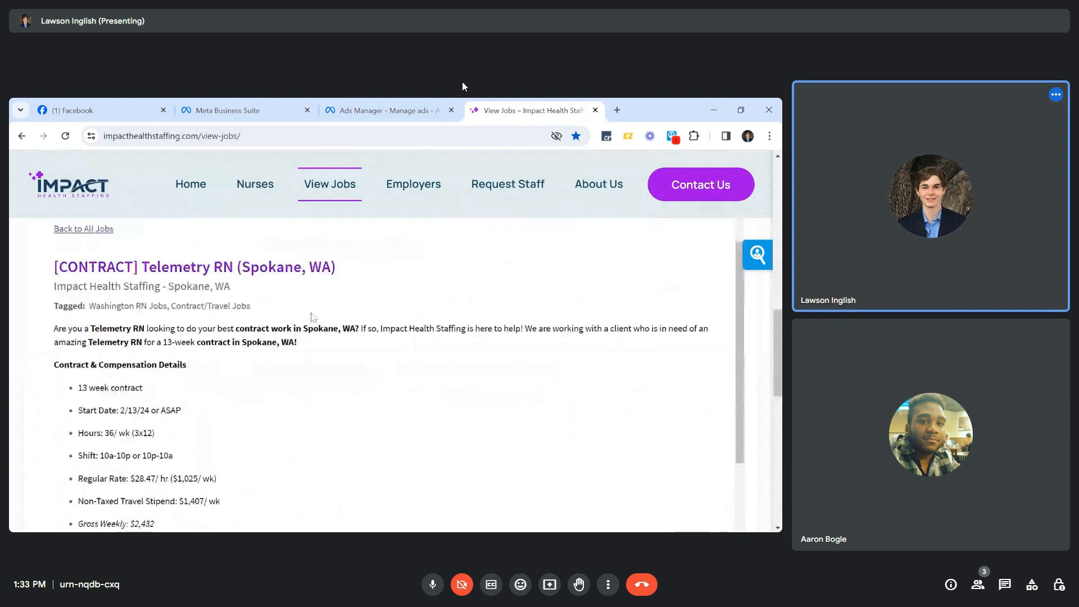
scroll(313, 317, down, 1)
click(96, 110)
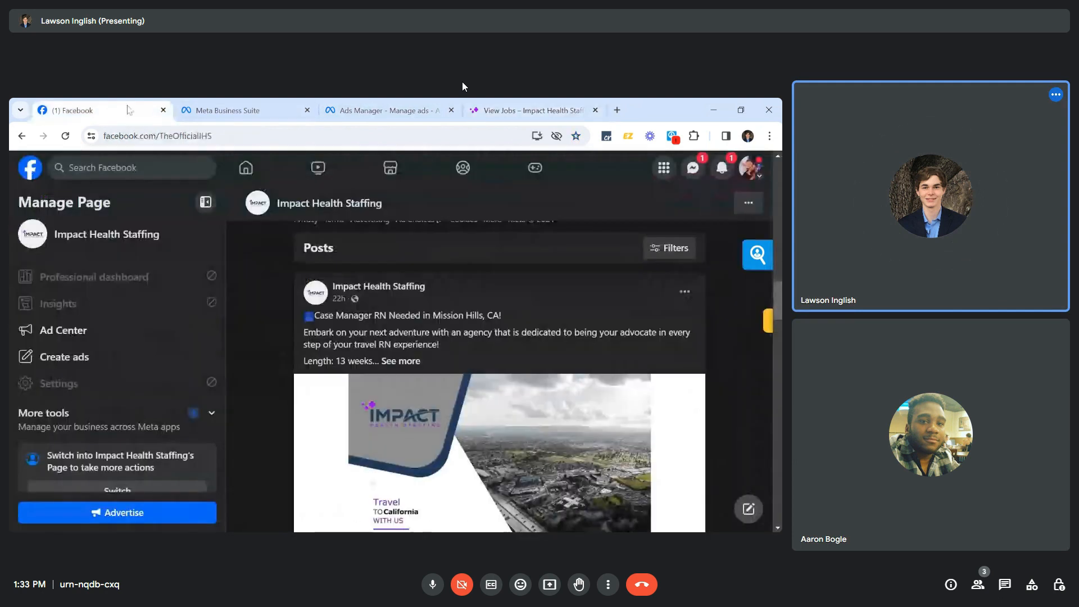
In the ad's primary text, fix the start date to 2/13 and change weekly hours to 36.
click(401, 105)
text(i)
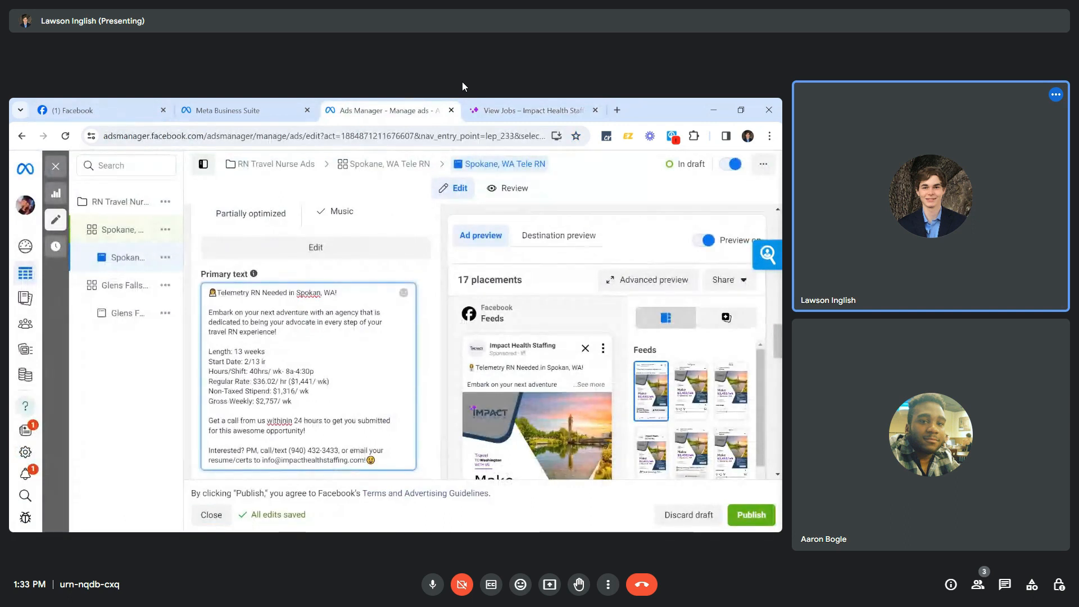
text(r)
key(BackSpace)
key(BackSpace)
key(BackSpace)
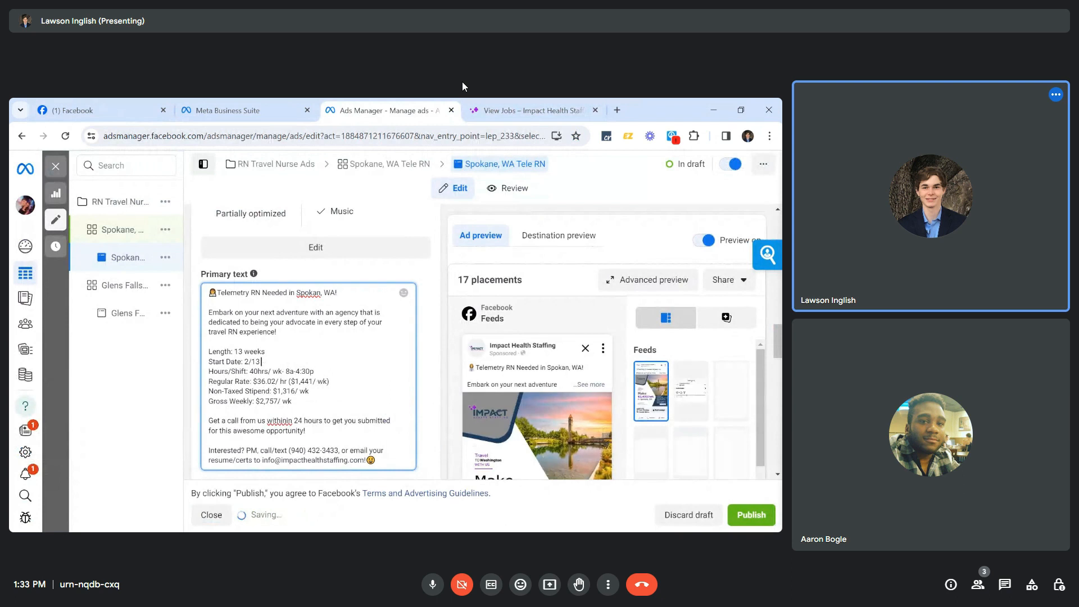
key(Down)
key(BackSpace)
key(BackSpace)
text(36)
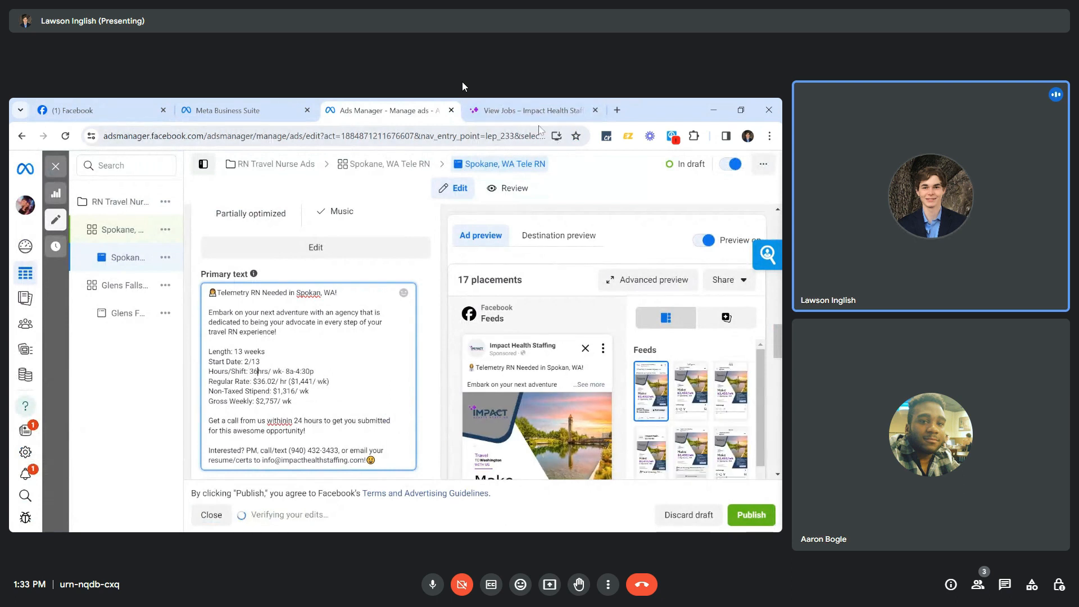
Replace the 8a-4:30p shift with '10a-10p or 10p-10a' after checking the posting.
click(528, 110)
click(355, 110)
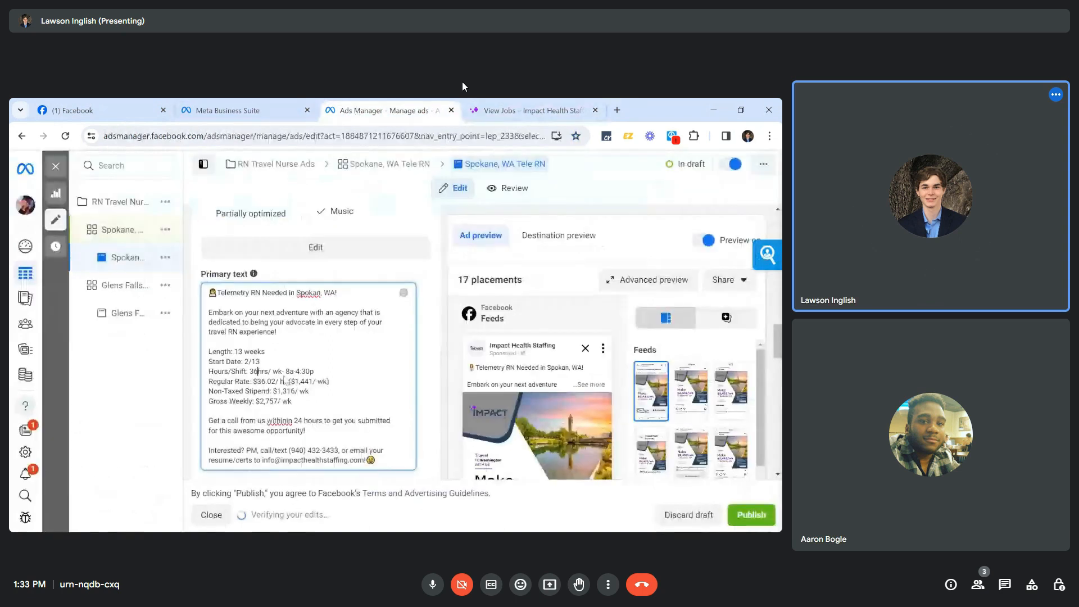
drag(286, 371, 313, 371)
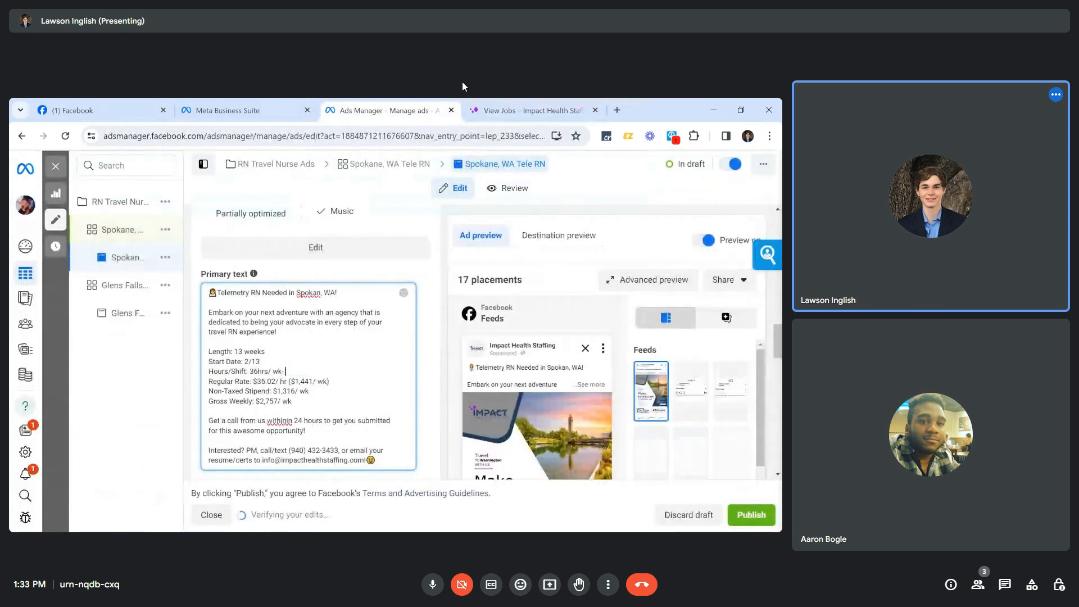
text(10a)
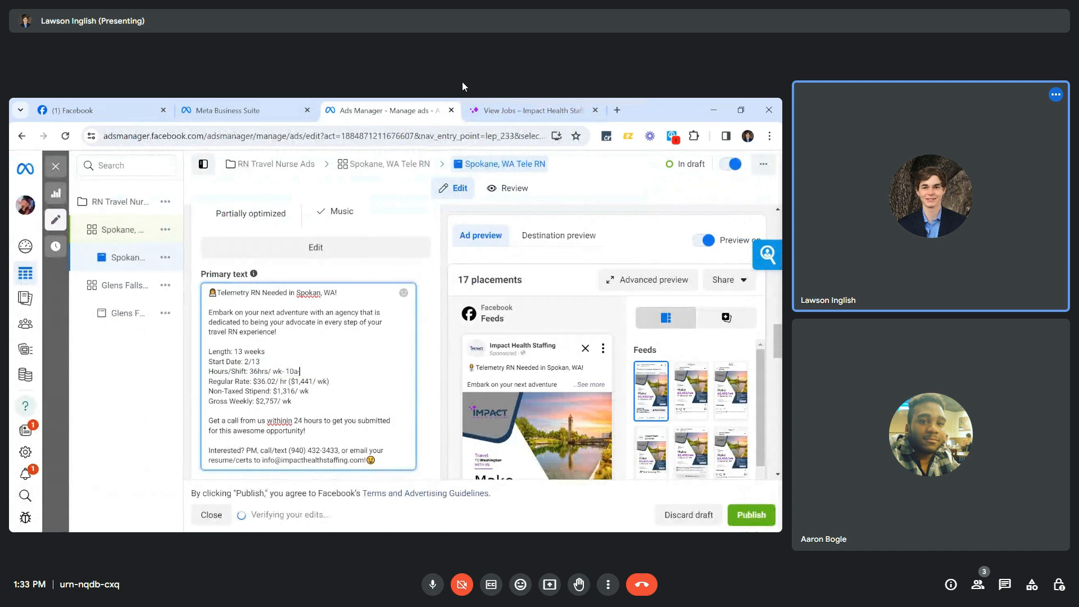
text(-10p or 10p-10a)
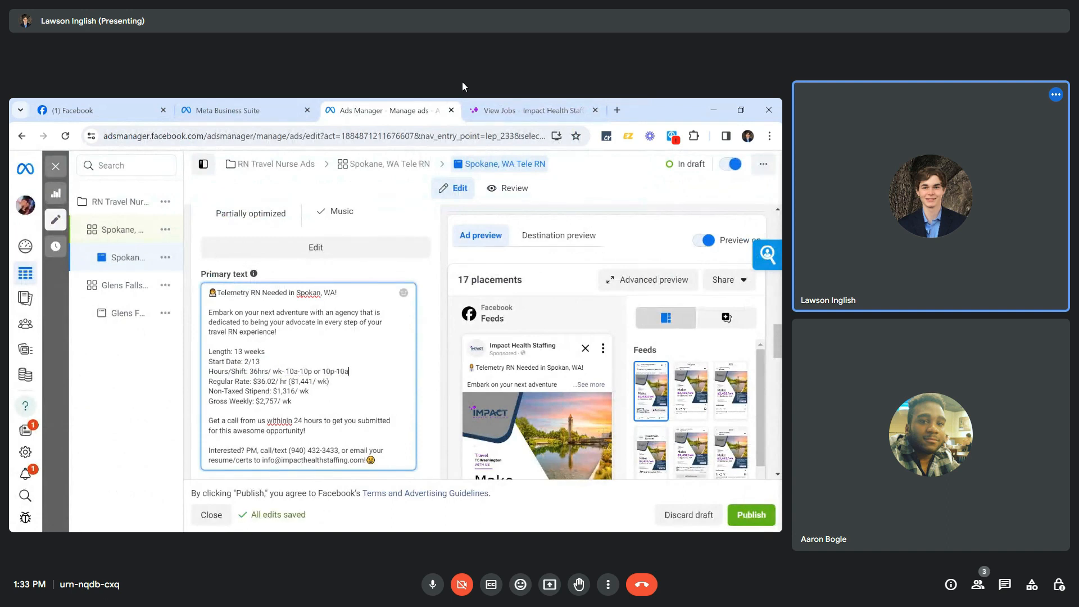
Copy the posting's $28.47/ hr ($1,025/ wk) rate over the old $36.02 regular rate.
click(481, 110)
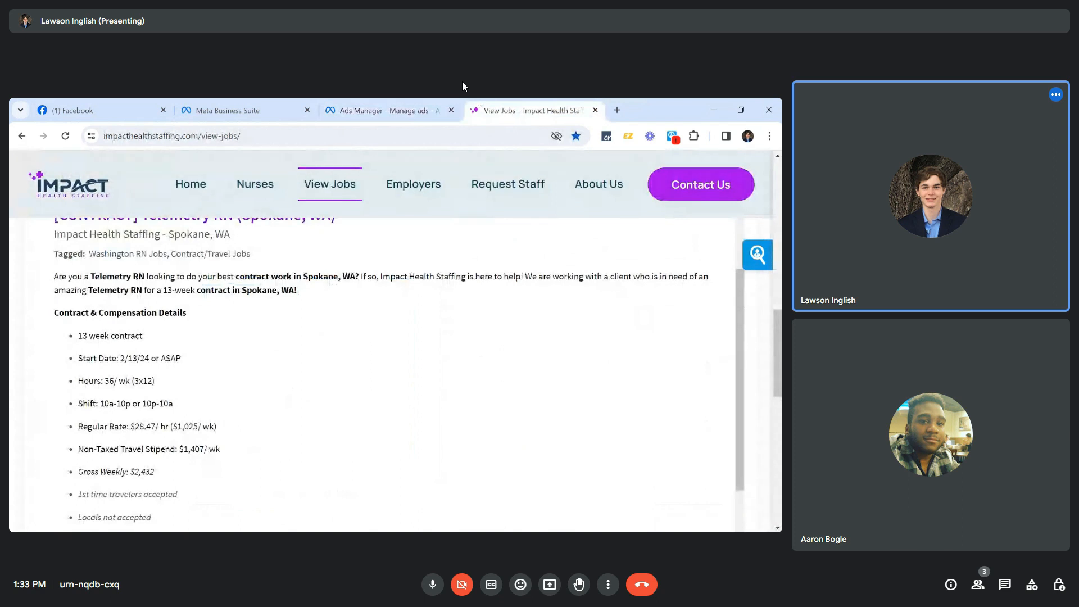
drag(130, 426, 251, 446)
key(ctrl+c)
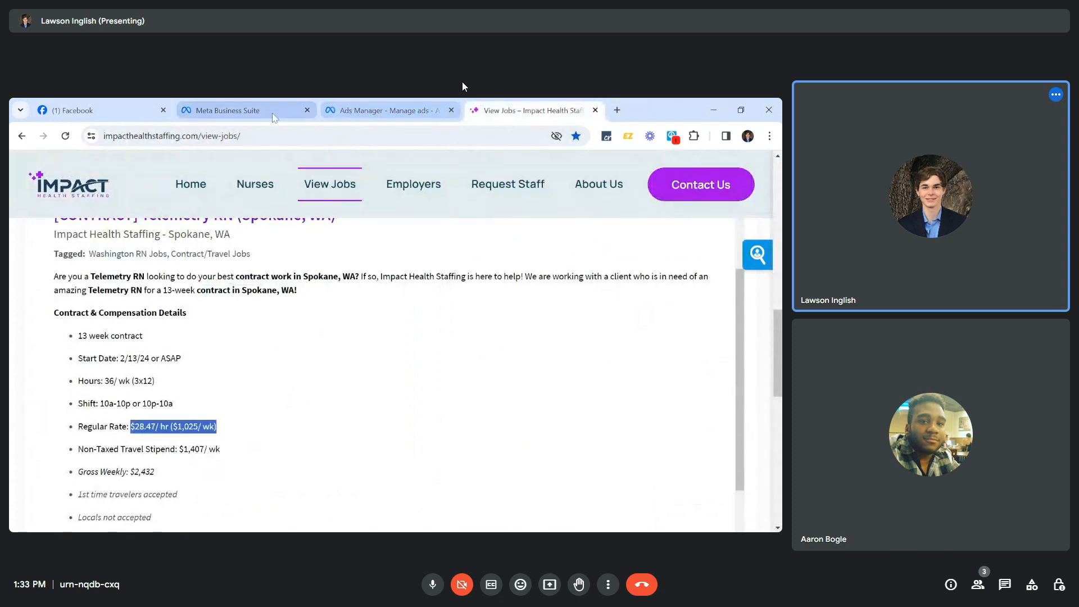
click(388, 111)
drag(253, 382, 330, 381)
key(ctrl+v)
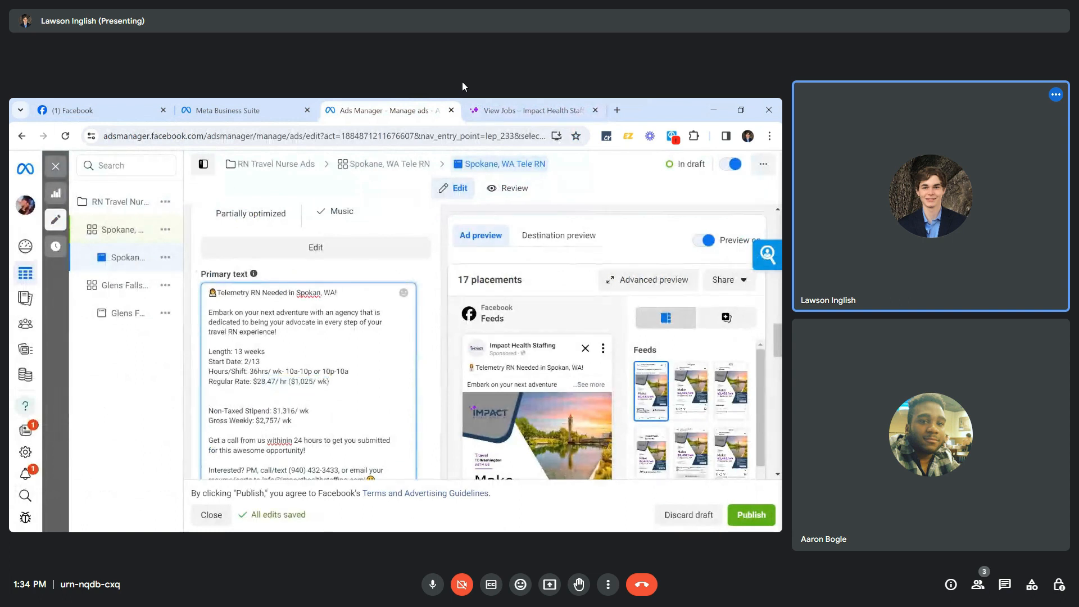
Remove the blank lines after the rate and change the Non-Taxed Stipend to $1,407/ wk.
key(BackSpace)
key(BackSpace)
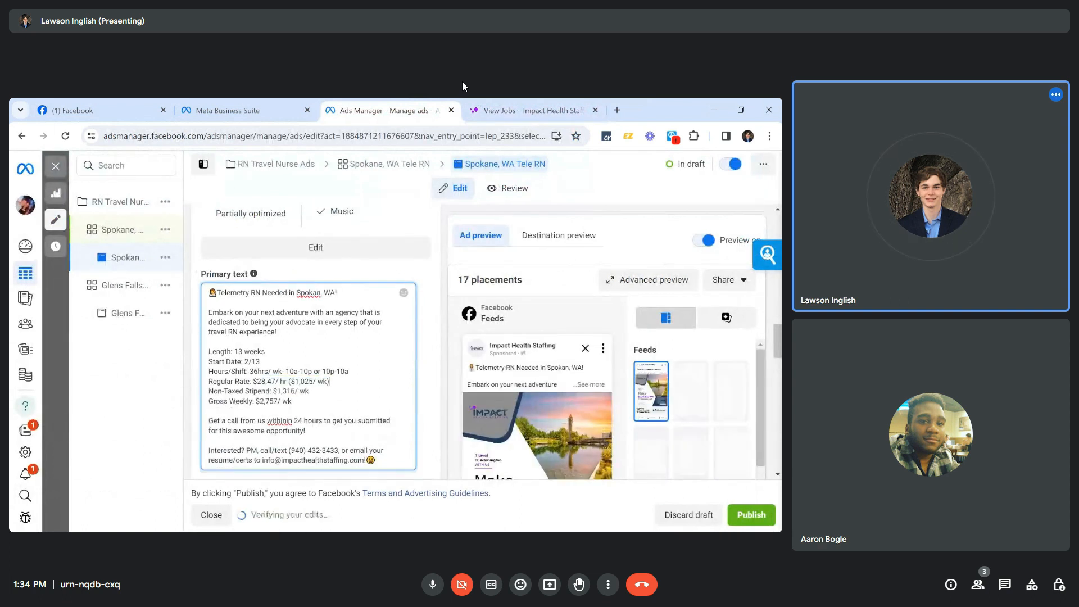
click(290, 391)
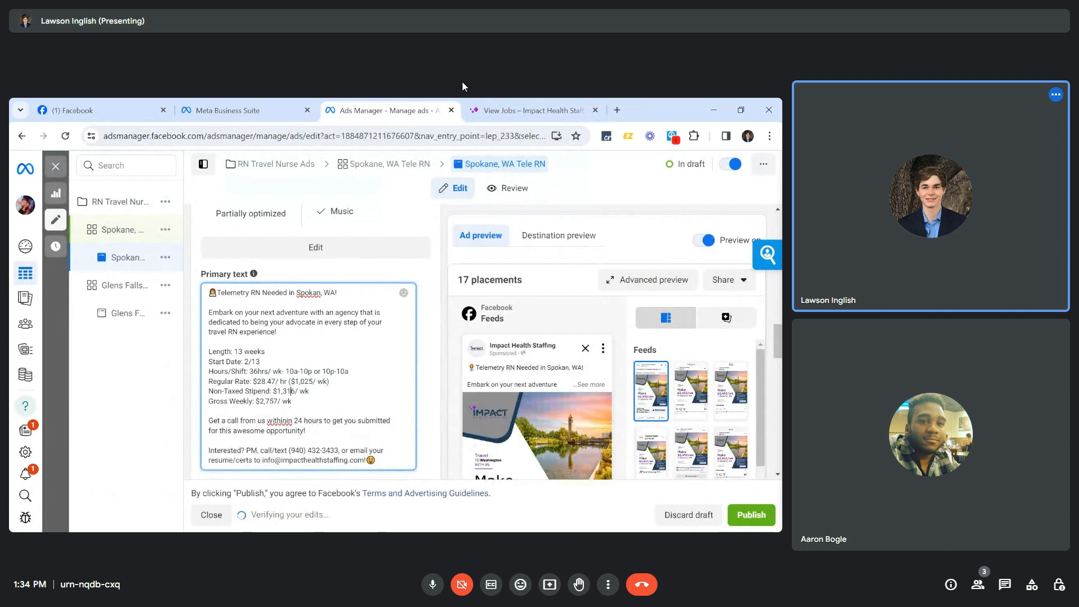
key(BackSpace)
key(BackSpace)
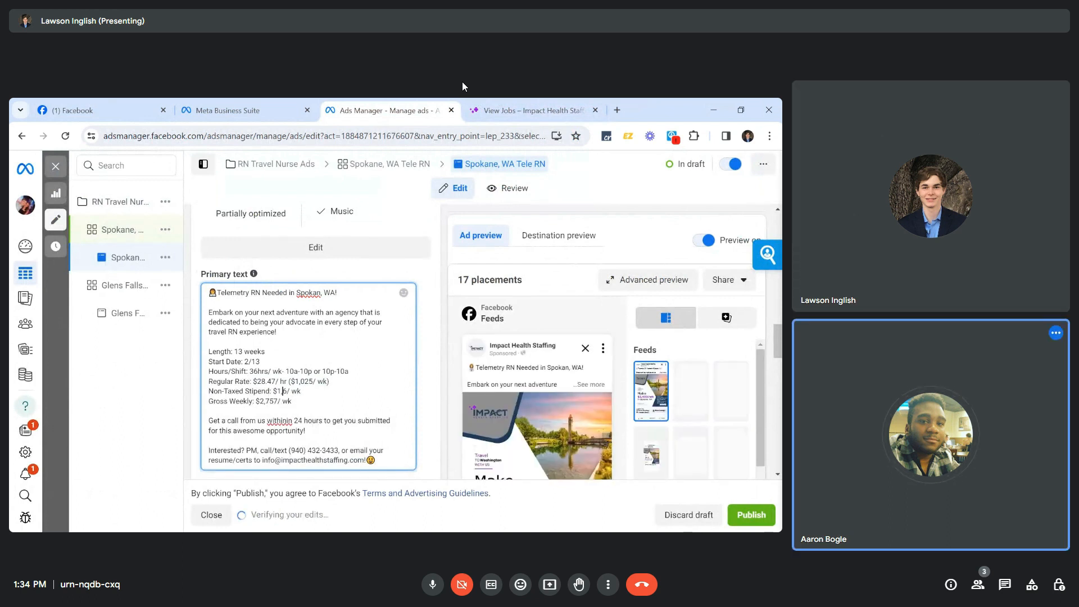
key(Delete)
text(407)
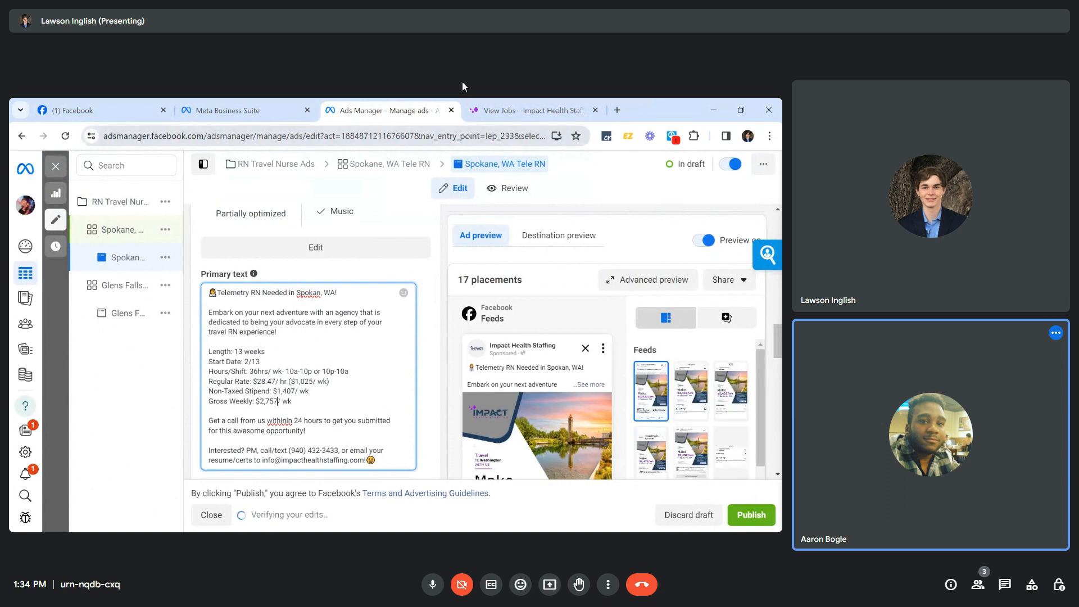
Set Gross Weekly to $2,432/ wk, checked against the posting, and locate the misspelled 'withinin'.
click(508, 109)
click(388, 110)
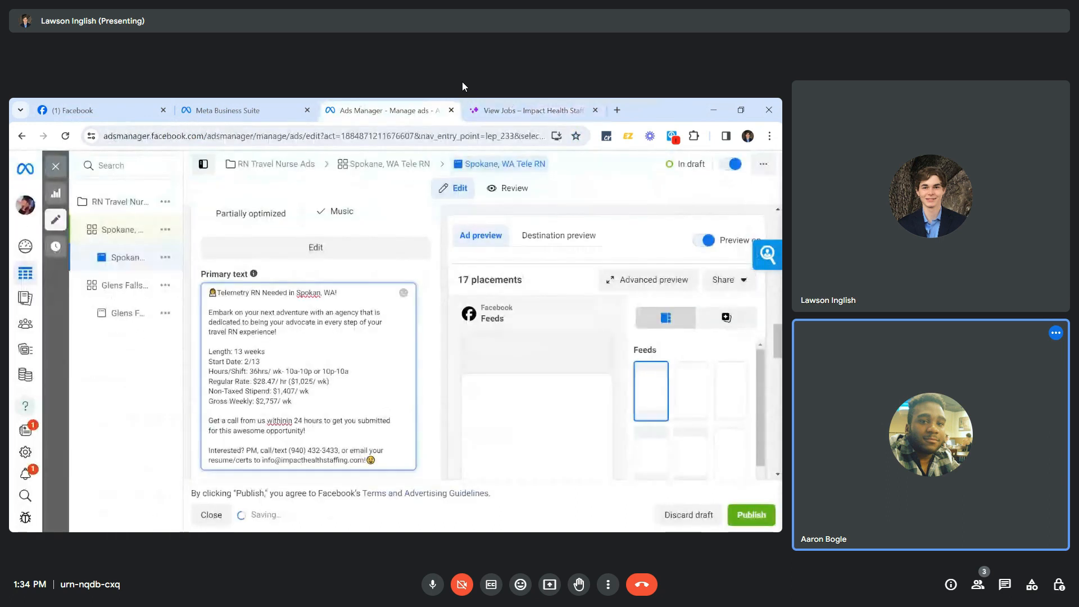
key(BackSpace)
key(BackSpace)
key(BackSpace)
text(432)
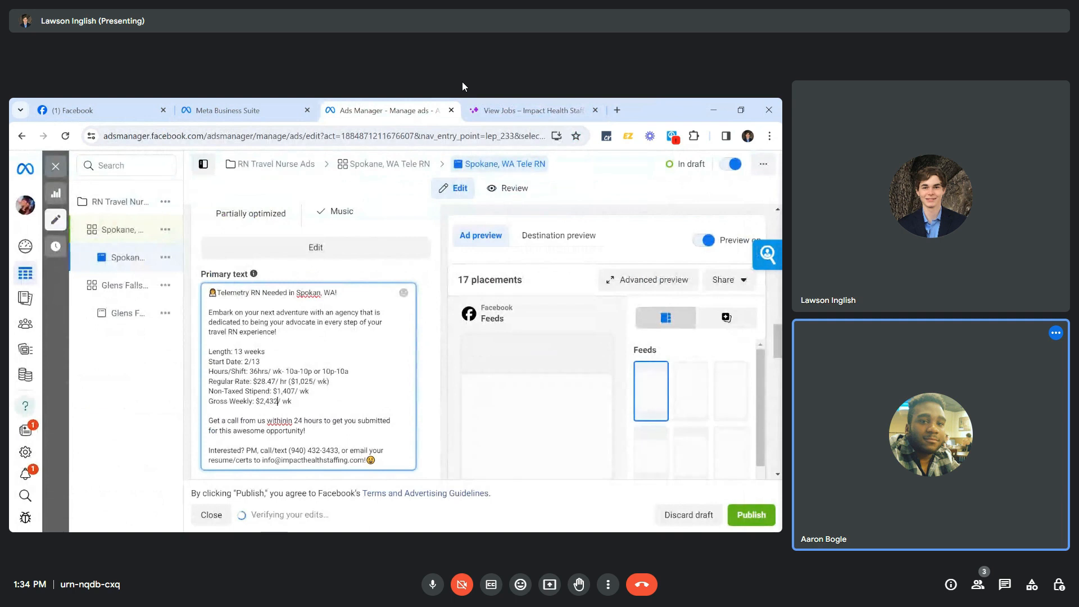
scroll(309, 366, down, 1)
click(282, 398)
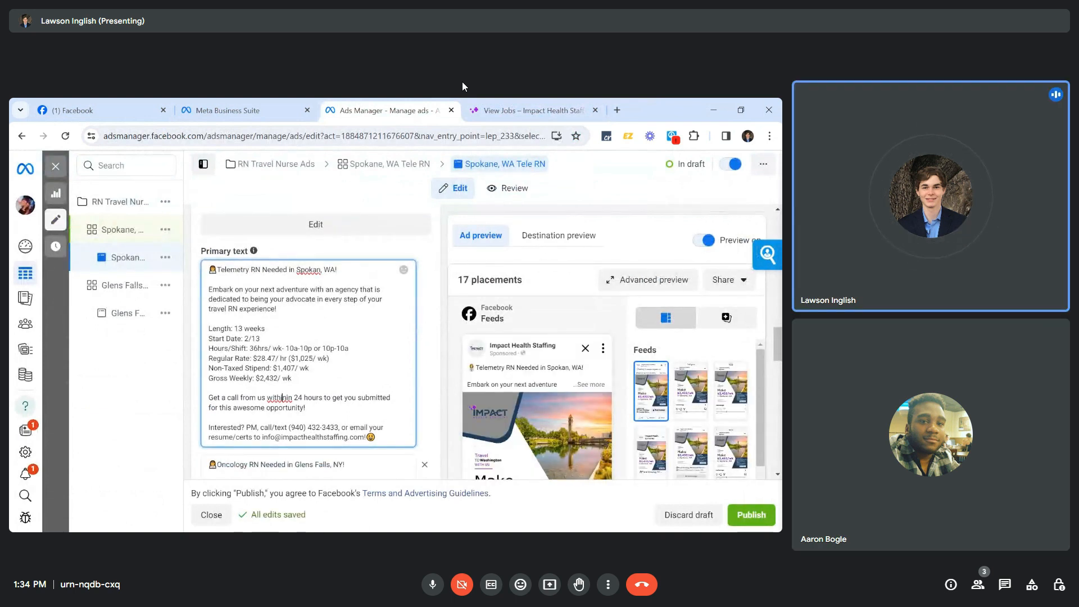
scroll(309, 349, down, 3)
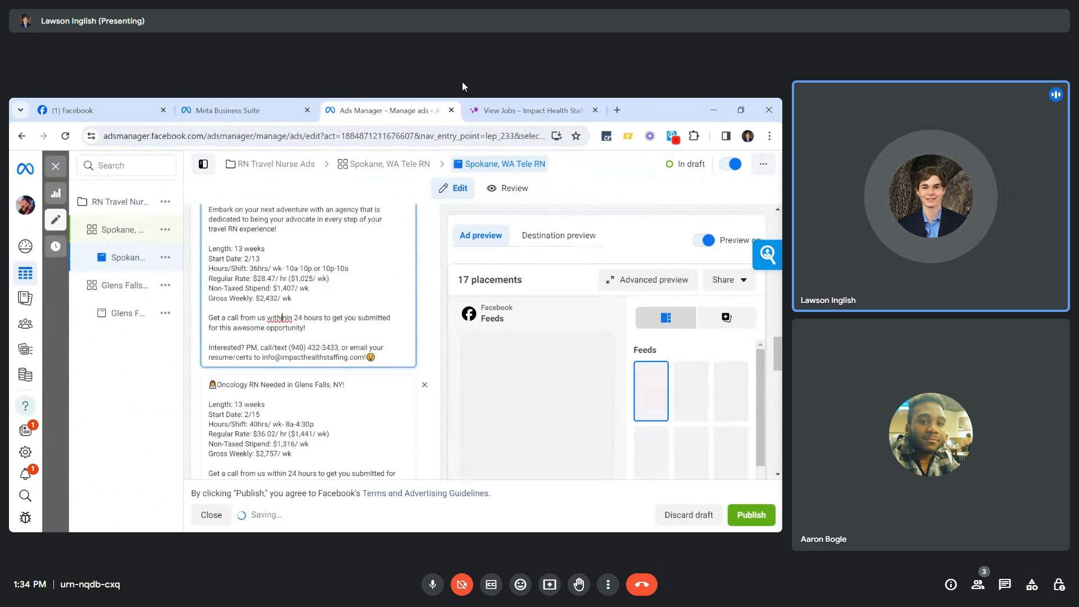
scroll(308, 349, up, 1)
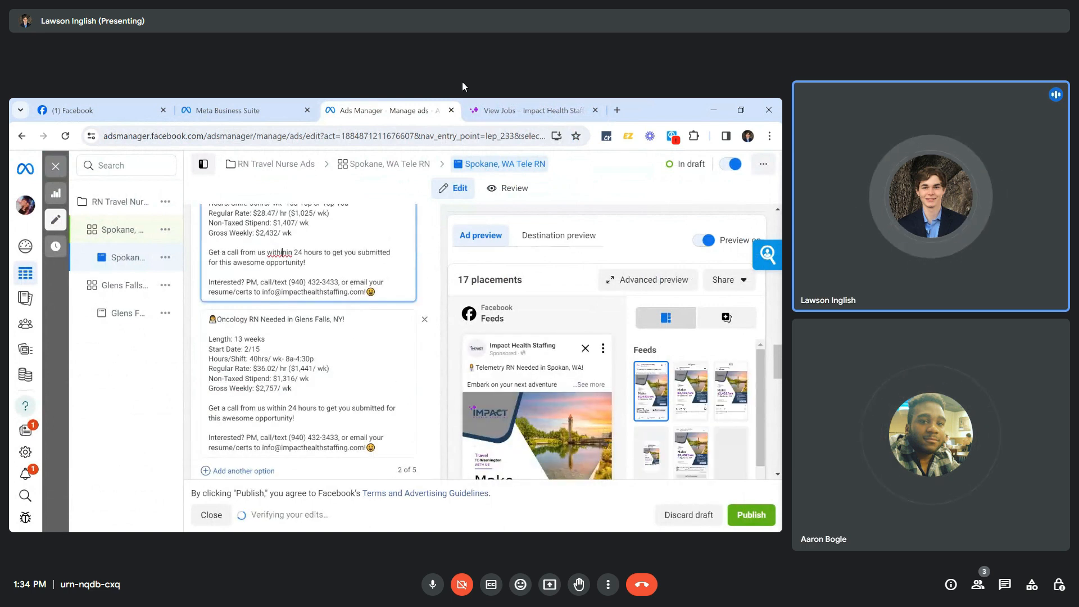